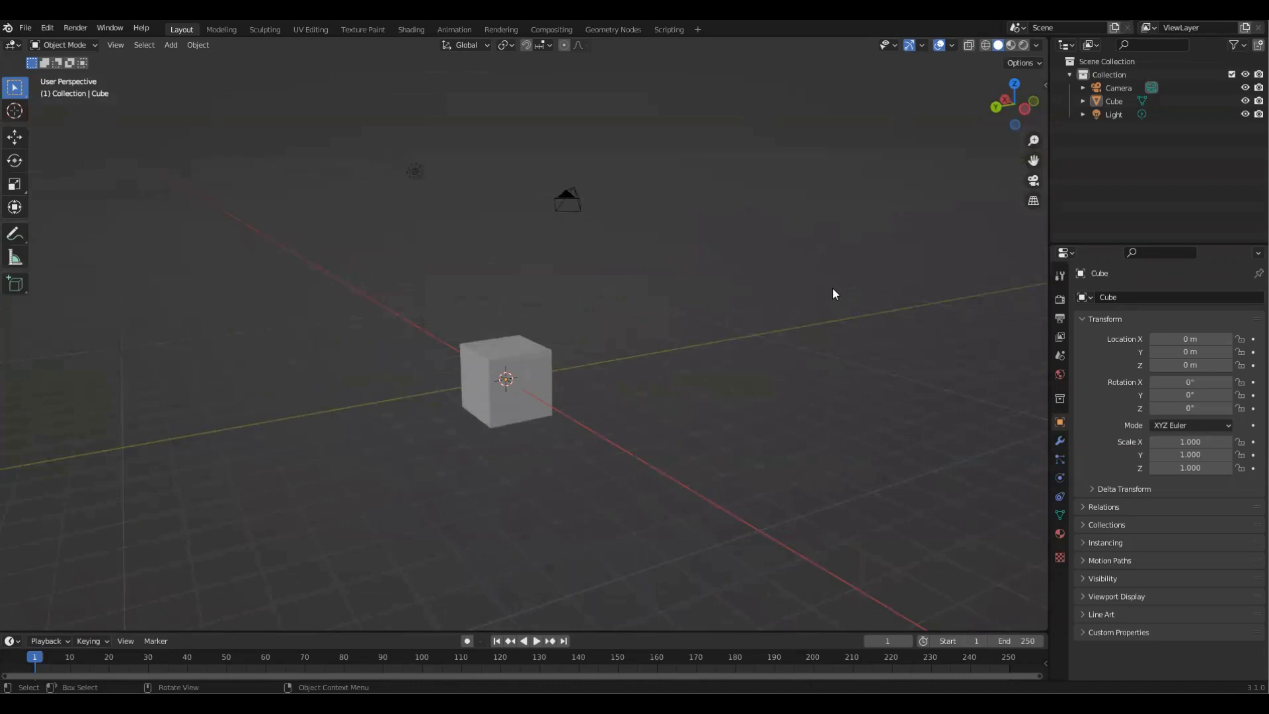
# Step: Delete all the default scene objects: the camera, cube and light
pyautogui.moveTo(814, 292); pyautogui.dragTo(635, 369, button='middle')
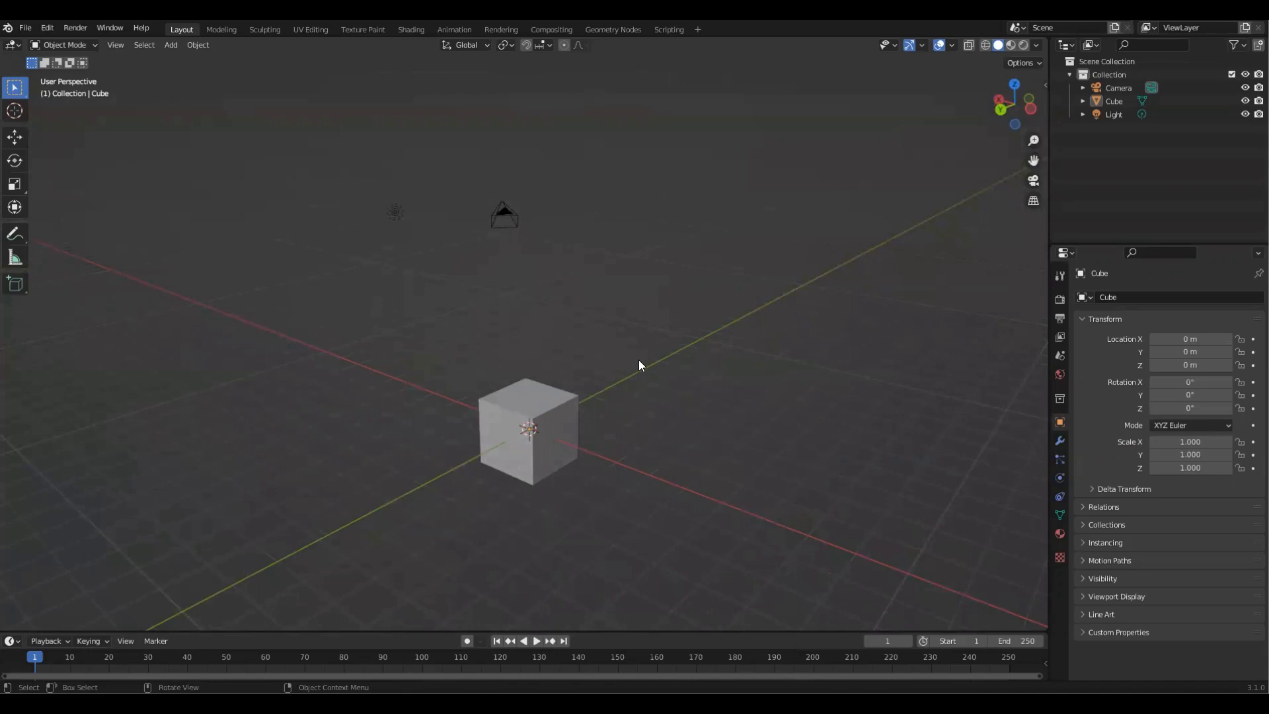
pyautogui.moveTo(636, 358); pyautogui.dragTo(854, 251, button='middle')
pyautogui.press('a')
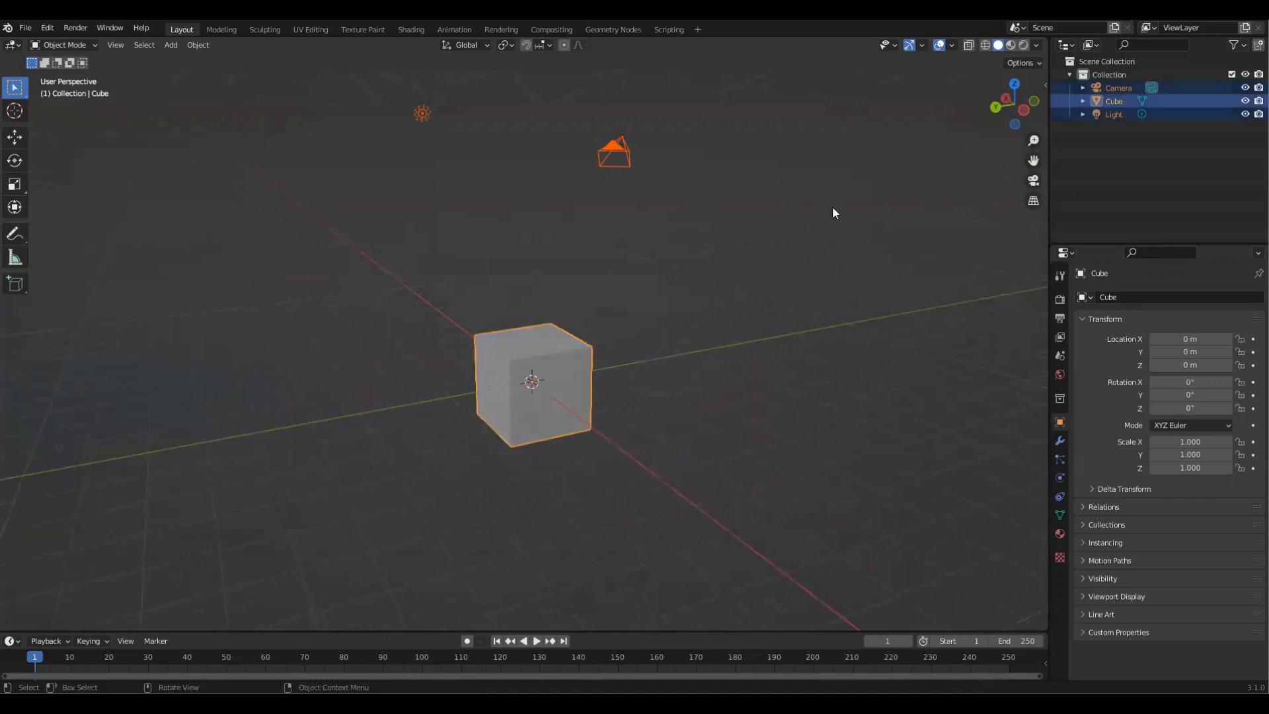
pyautogui.press('Delete')
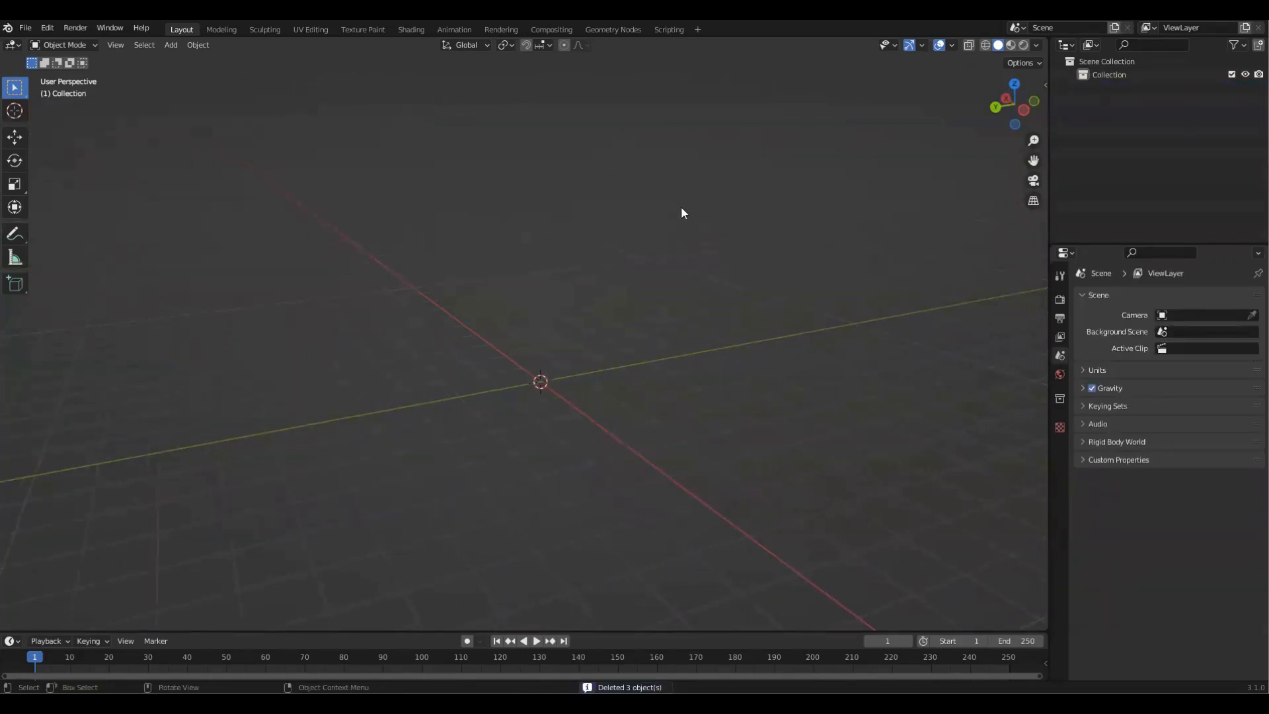
pyautogui.keyDown('shift'); pyautogui.moveTo(681, 241); pyautogui.dragTo(684, 249, button='middle'); pyautogui.keyUp('shift')
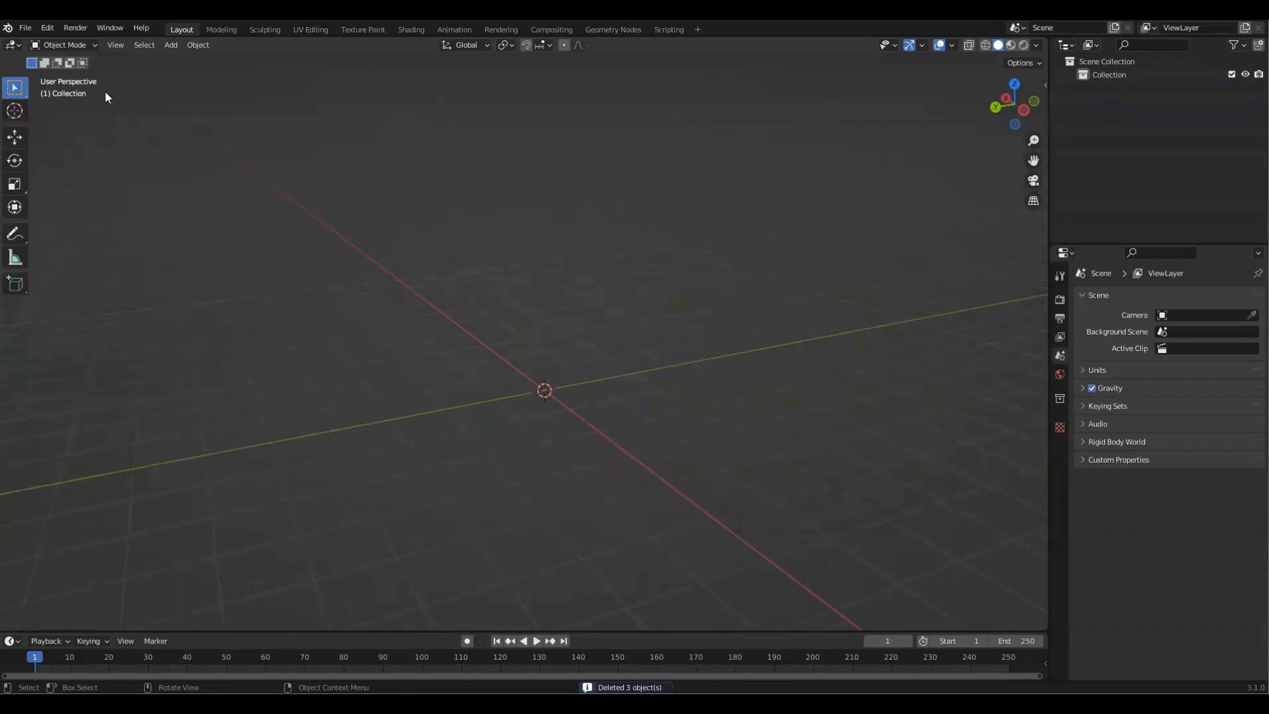
# Step: Search the add-ons in the preferences for "lands", check that A.N.T.Landscape is enabled, and close the preferences
pyautogui.click(52, 25)
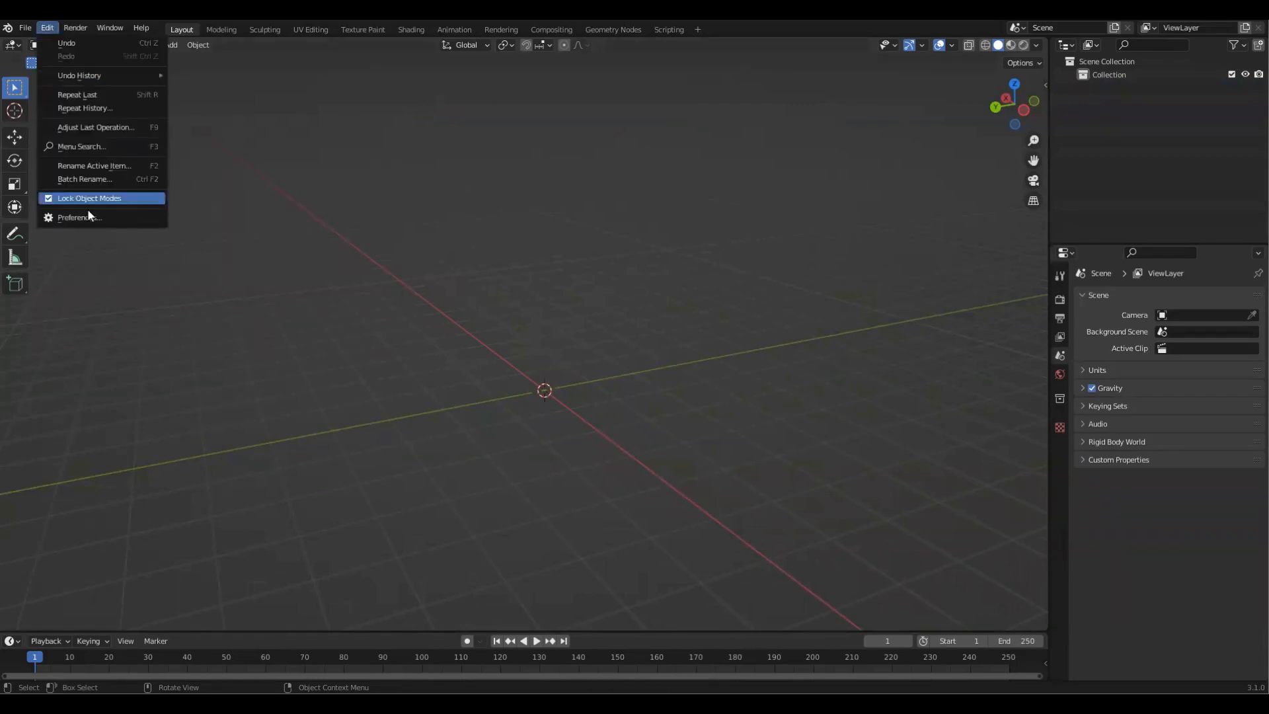
pyautogui.press('Return')
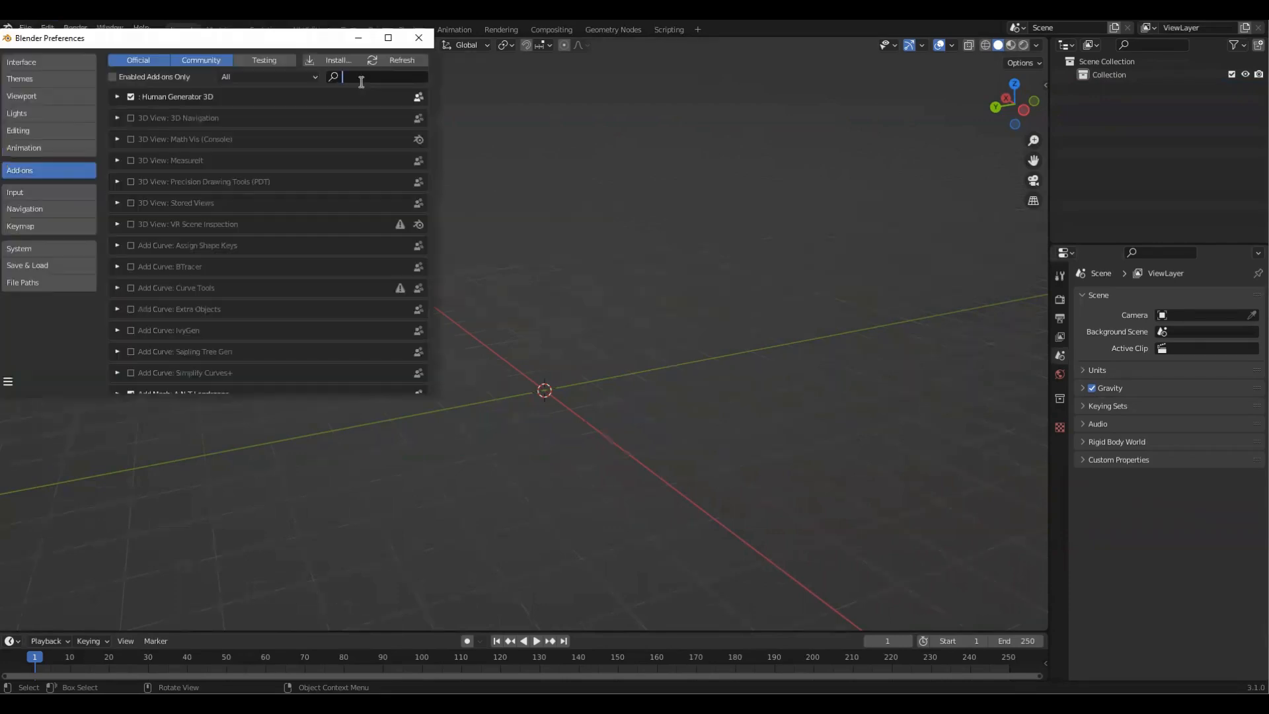
pyautogui.write('lands')
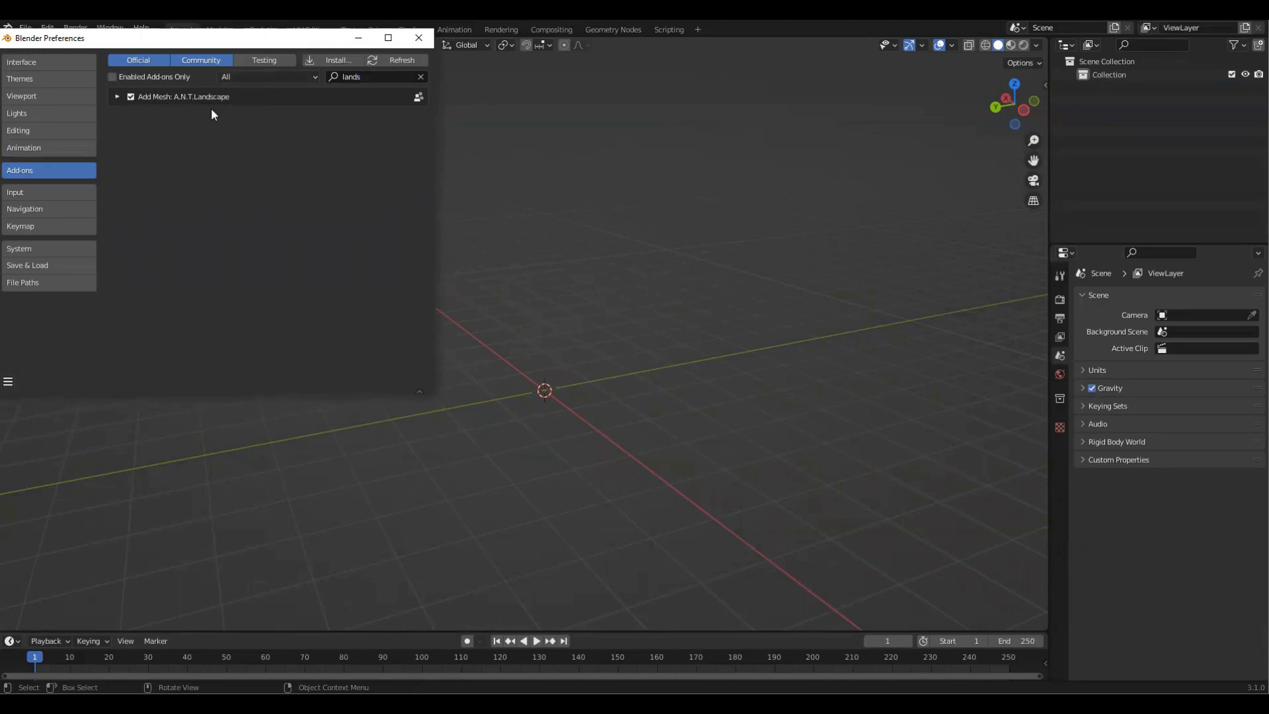
pyautogui.click(418, 38)
# Step: Add a Landscape mesh at the scene origin
pyautogui.keyDown('shift'); pyautogui.moveTo(626, 308); pyautogui.dragTo(638, 276, button='middle'); pyautogui.keyUp('shift')
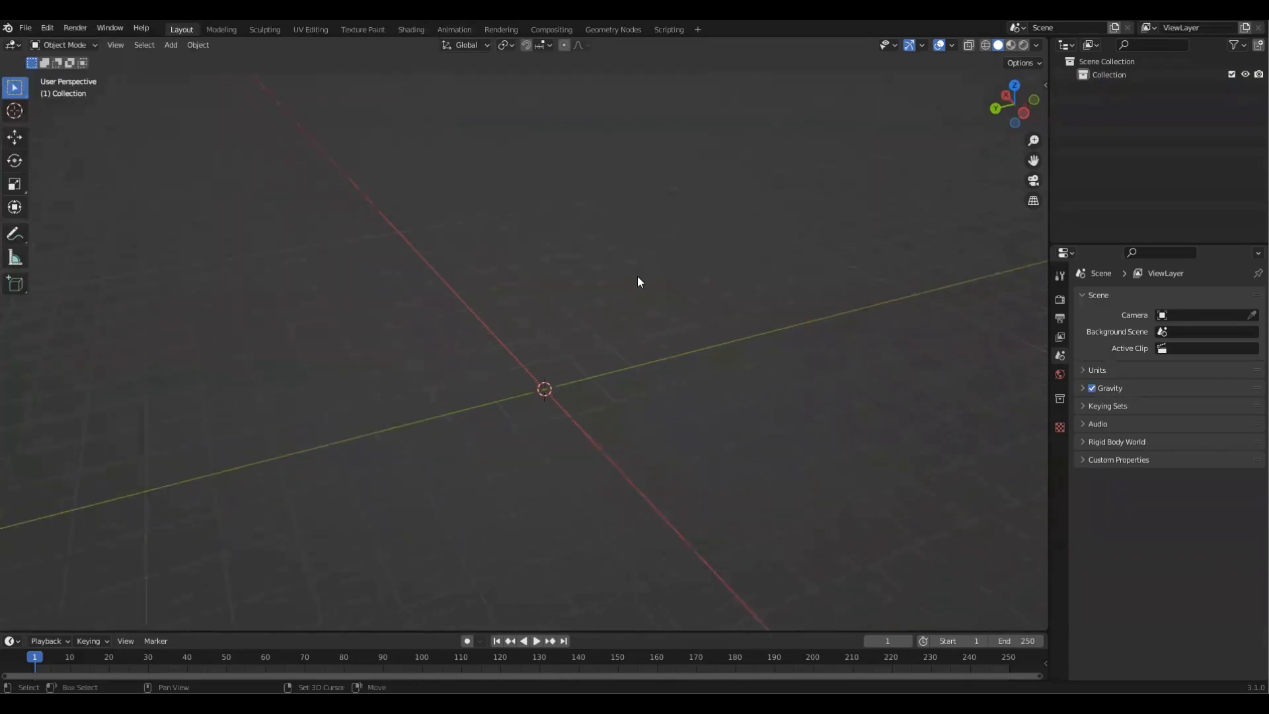
pyautogui.hotkey('shift', 'a')
pyautogui.moveTo(640, 264)
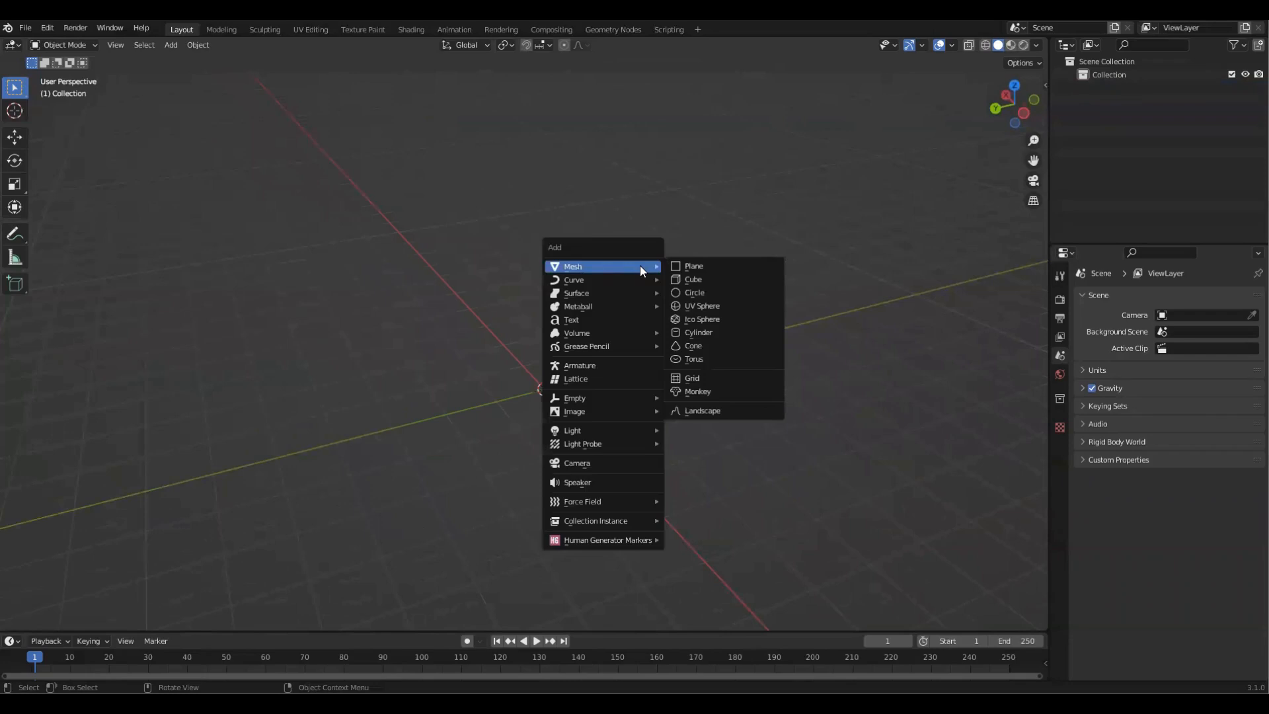
pyautogui.click(722, 411)
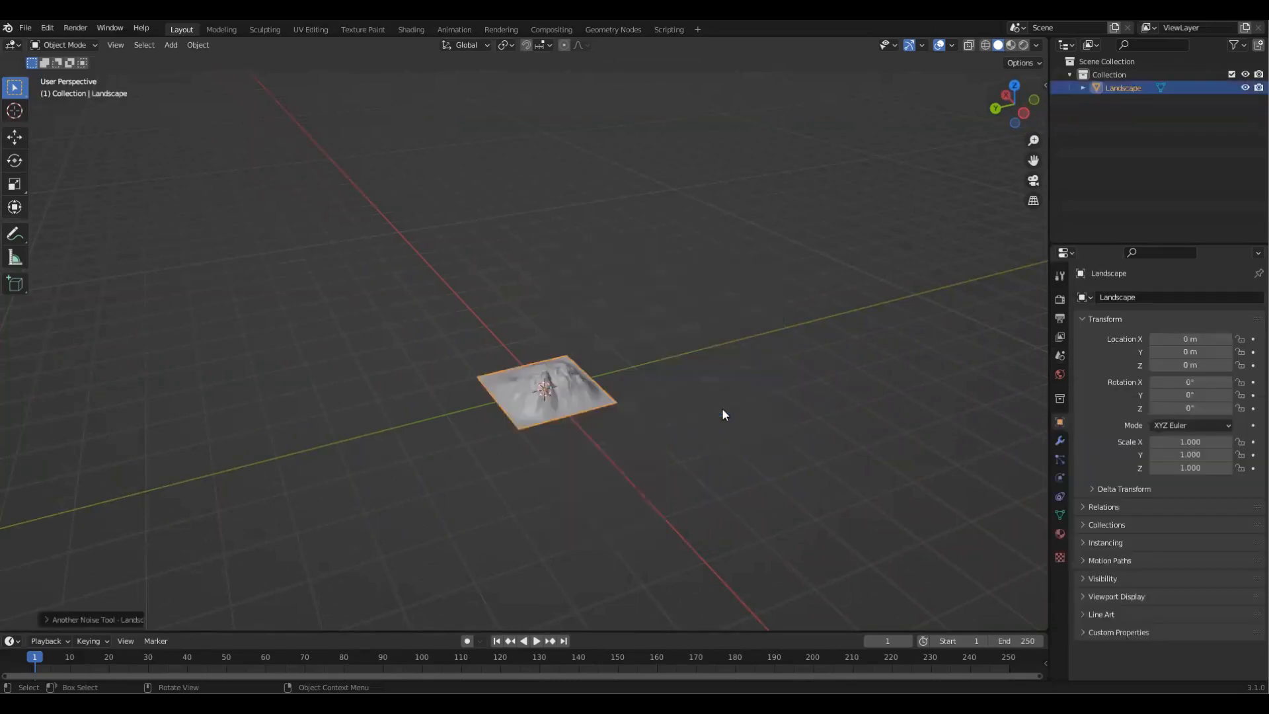
pyautogui.scroll(6, 525, 445)
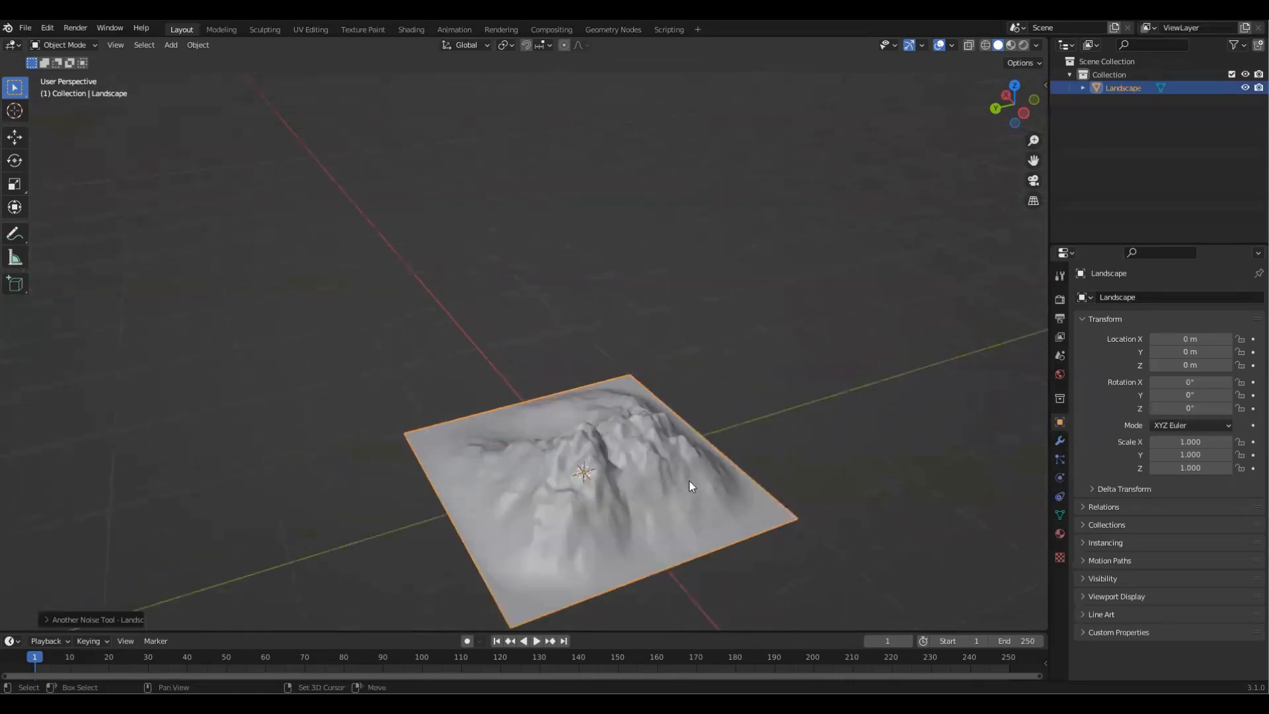
pyautogui.keyDown('shift'); pyautogui.moveTo(476, 436); pyautogui.dragTo(423, 333, button='middle'); pyautogui.keyUp('shift')
pyautogui.moveTo(361, 391); pyautogui.dragTo(556, 304, button='middle')
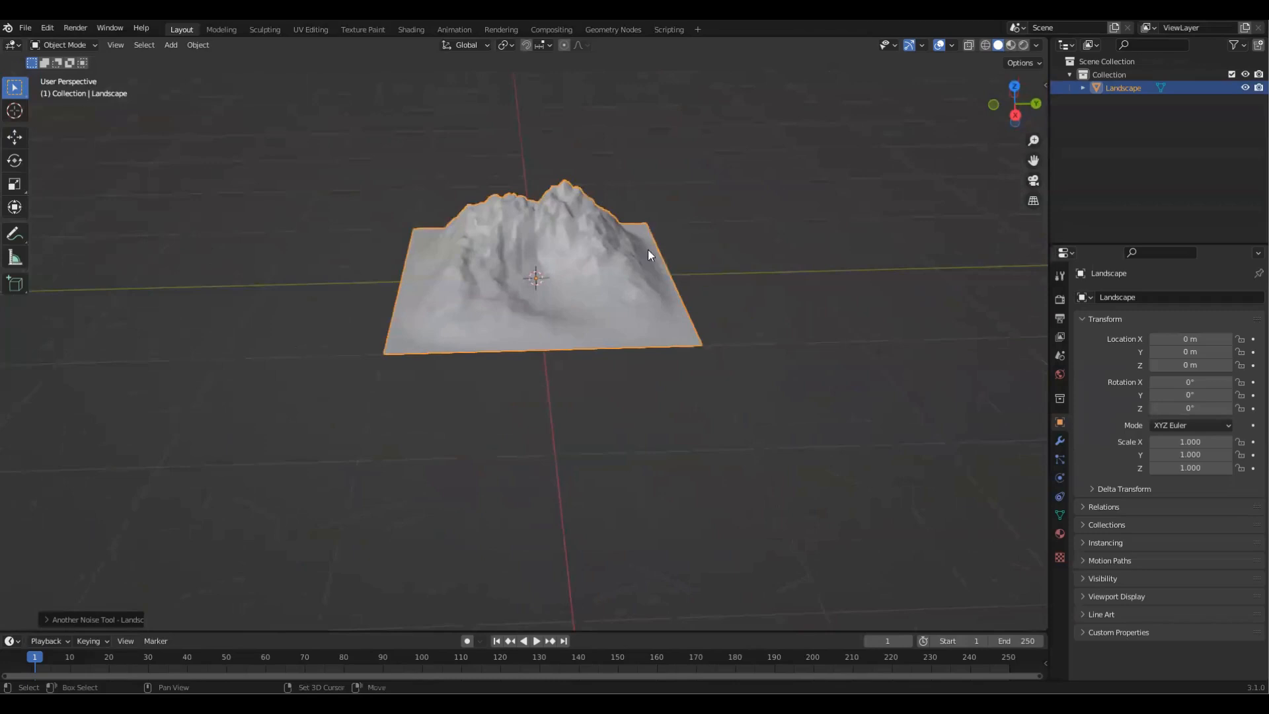
pyautogui.scroll(2, 722, 391)
pyautogui.scroll(1, 721, 346)
pyautogui.keyDown('shift'); pyautogui.moveTo(709, 341); pyautogui.dragTo(707, 362, button='middle'); pyautogui.keyUp('shift')
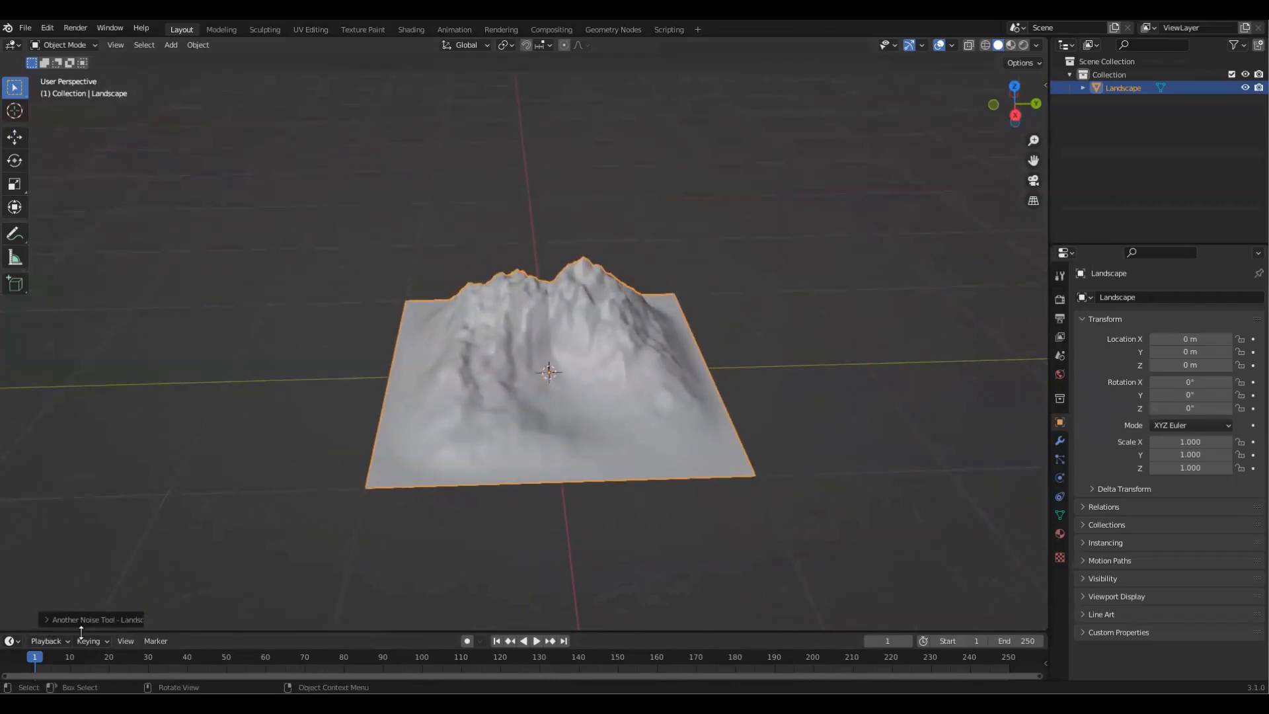
# Step: Expand the new landscape's generation options and look through its main, noise and displace settings
pyautogui.click(46, 620)
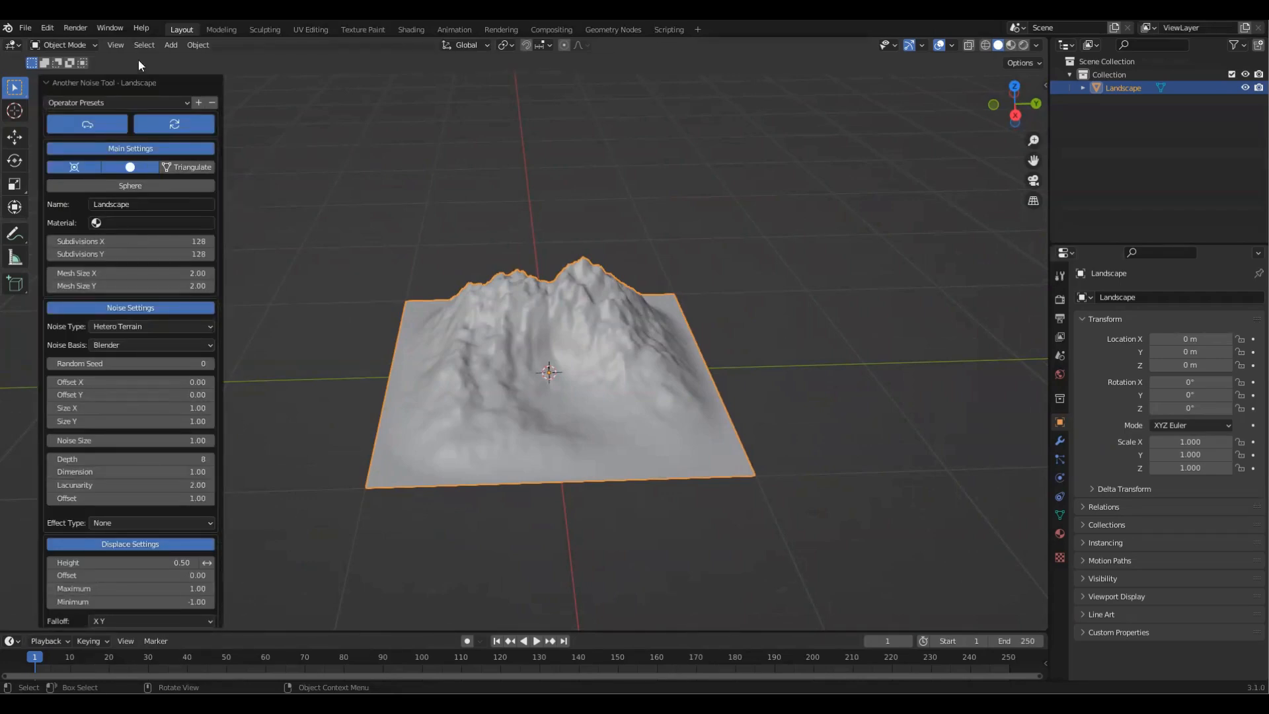
pyautogui.moveTo(468, 368); pyautogui.dragTo(601, 371, button='middle')
pyautogui.moveTo(692, 293); pyautogui.dragTo(714, 344, button='middle')
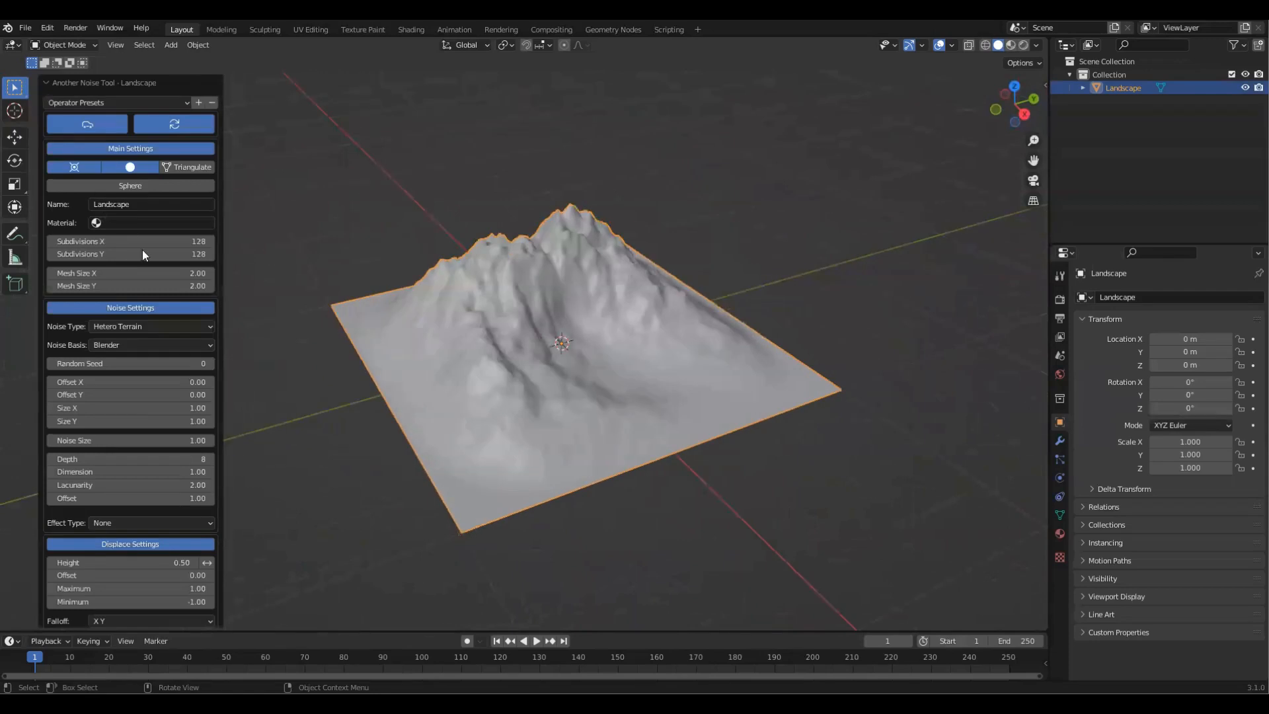
pyautogui.scroll(-3, 208, 466)
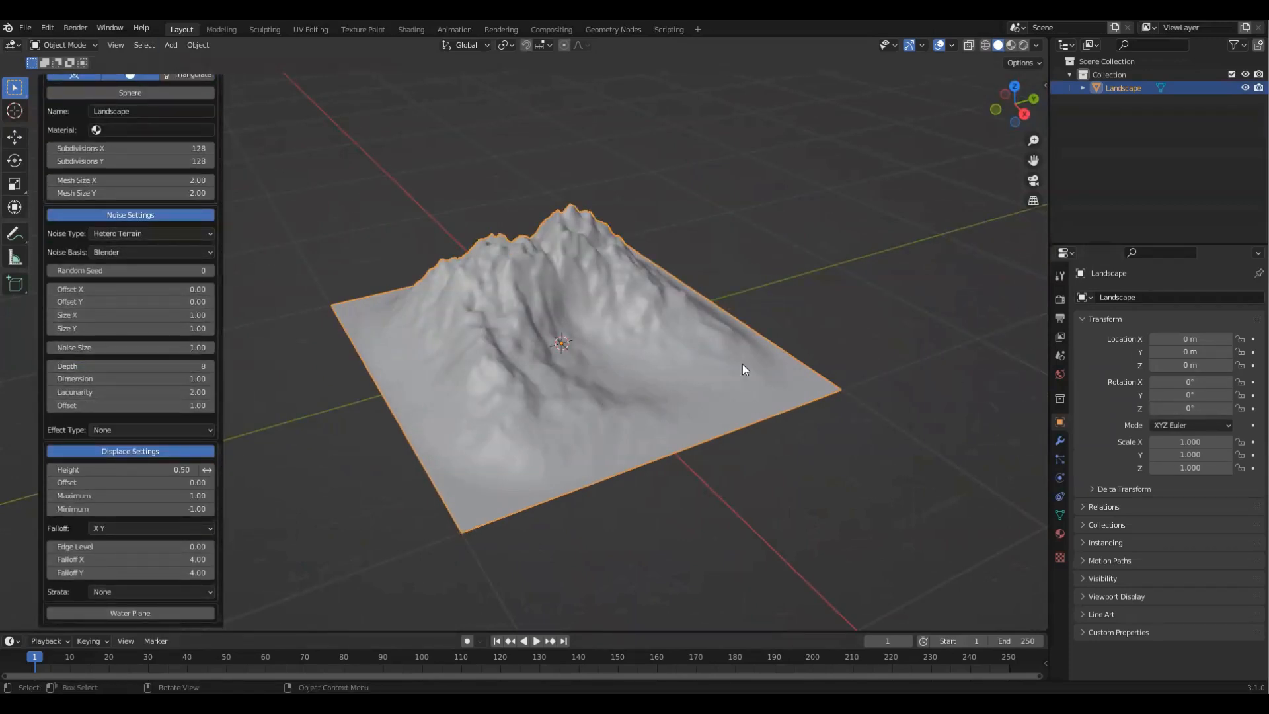
pyautogui.scroll(-1, 872, 294)
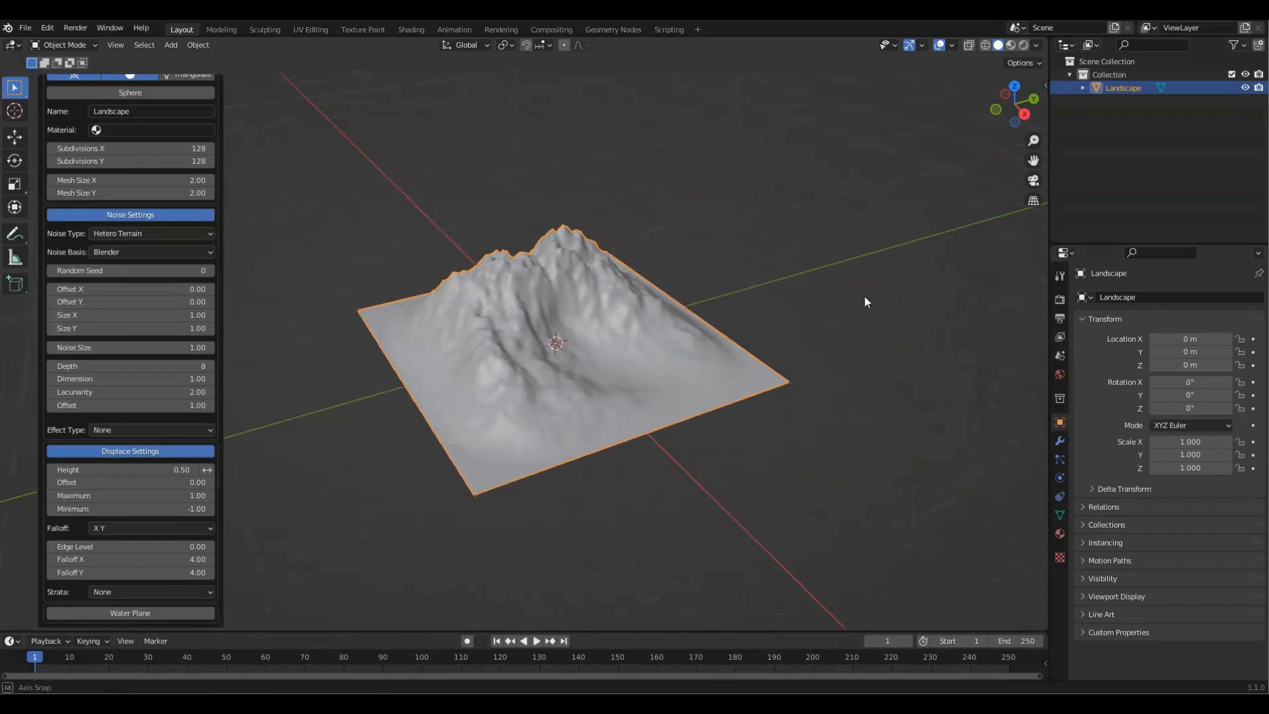
pyautogui.moveTo(866, 298); pyautogui.dragTo(844, 298, button='middle')
pyautogui.scroll(2, 121, 165)
pyautogui.scroll(2, 148, 101)
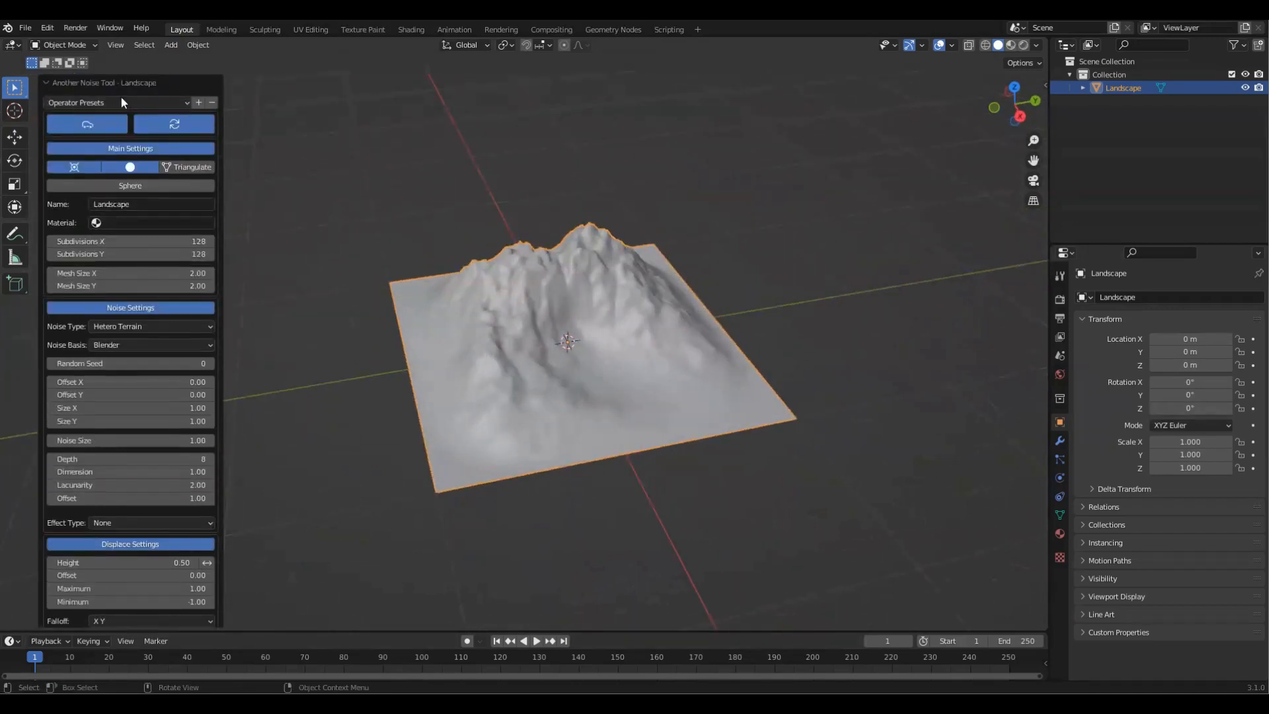
pyautogui.scroll(-4, 110, 262)
pyautogui.scroll(4, 105, 259)
pyautogui.scroll(-3, 143, 314)
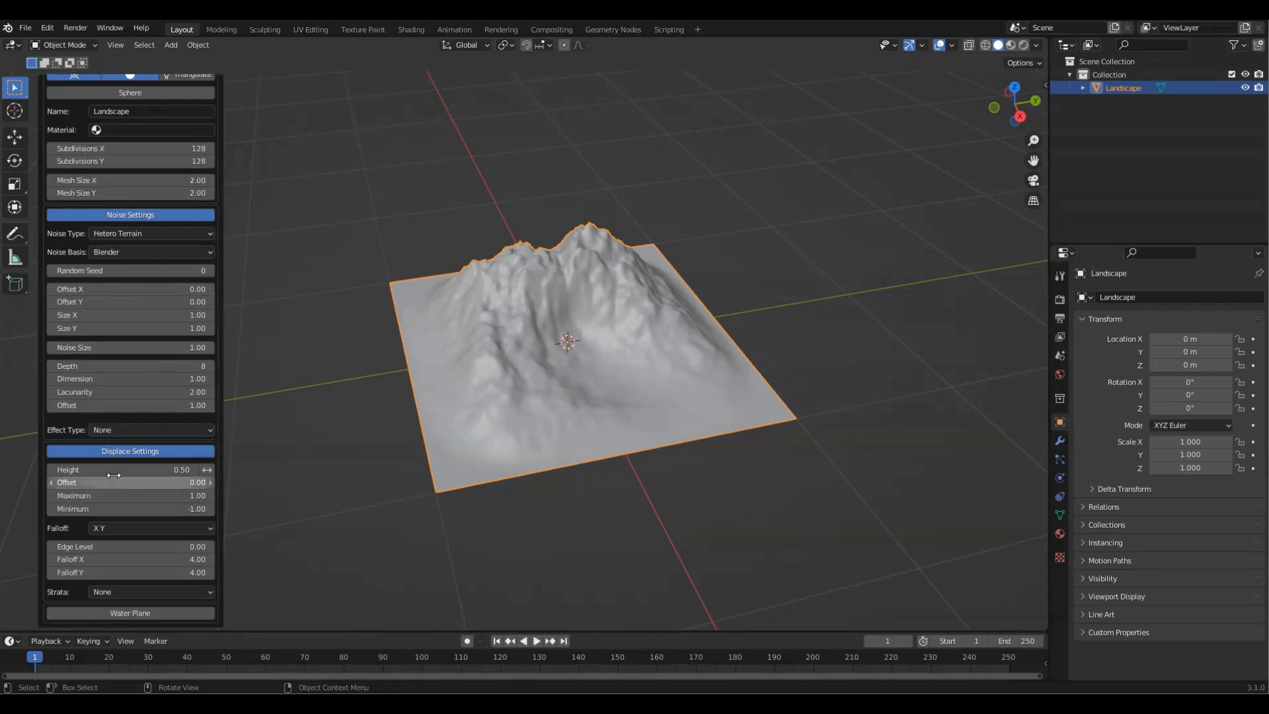
pyautogui.scroll(3, 165, 265)
# Step: Raise the landscape's displace height to 1.79
pyautogui.scroll(-3, 152, 205)
pyautogui.moveTo(119, 470); pyautogui.dragTo(238, 469)
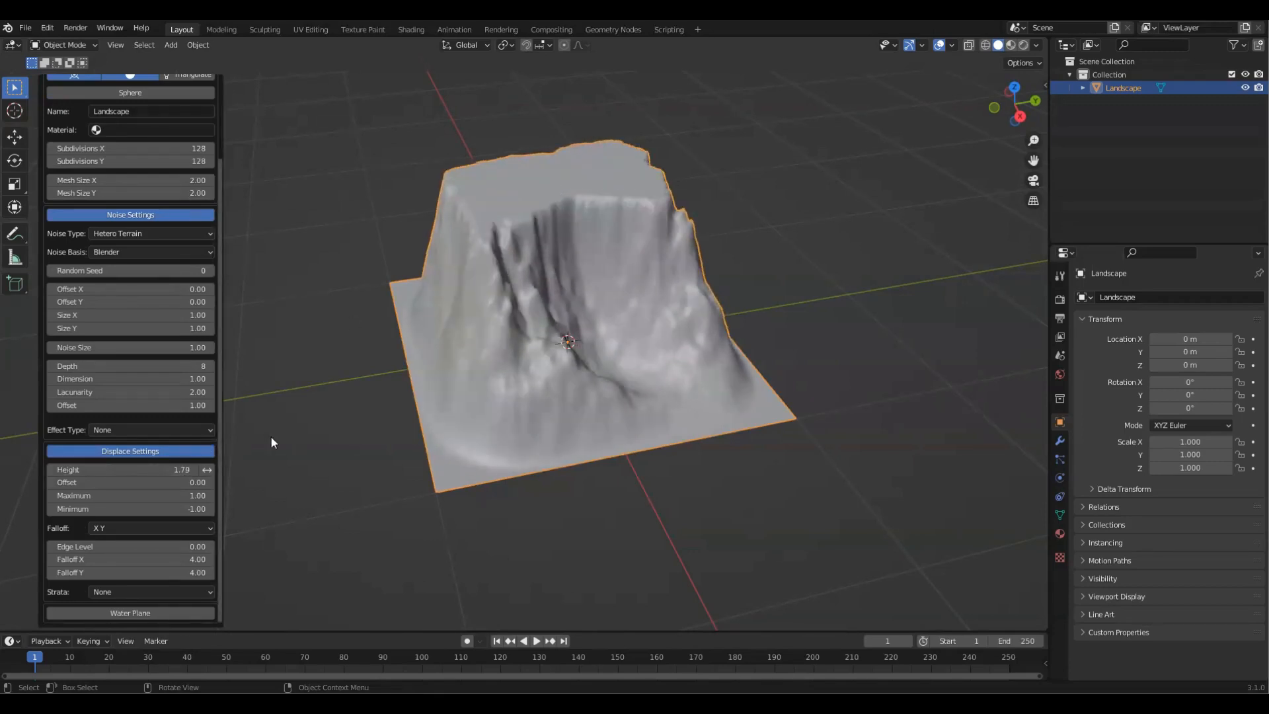
pyautogui.moveTo(501, 290)
pyautogui.mouseDown(button='middle')
pyautogui.moveTo(506, 267)
pyautogui.moveTo(493, 290)
pyautogui.mouseUp(button='middle')
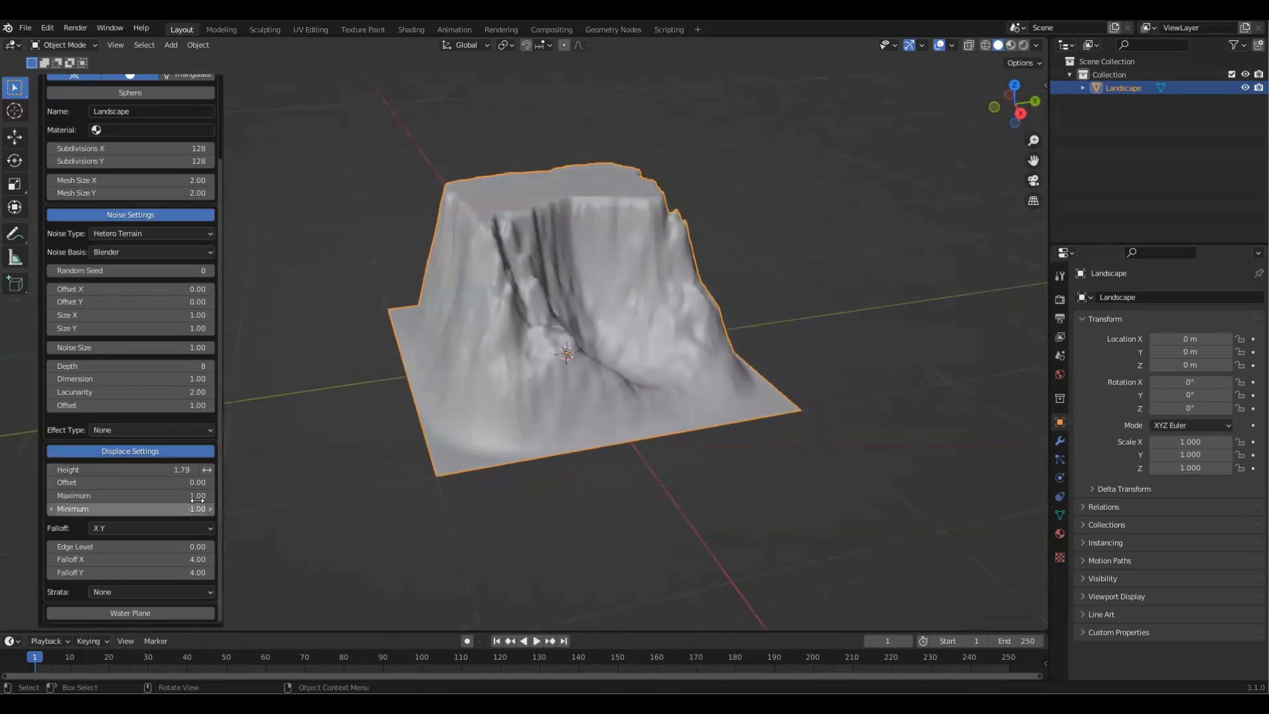
# Step: Set the landscape's displace maximum to 2.05 so the peaks are less cut off
pyautogui.scroll(1, 533, 344)
pyautogui.moveTo(533, 344); pyautogui.dragTo(547, 327, button='middle')
pyautogui.moveTo(159, 496); pyautogui.dragTo(263, 495)
pyautogui.scroll(-2, 510, 348)
pyautogui.moveTo(510, 348); pyautogui.dragTo(486, 355, button='middle')
pyautogui.scroll(-1, 552, 324)
pyautogui.keyDown('shift'); pyautogui.moveTo(554, 319); pyautogui.dragTo(555, 379, button='middle'); pyautogui.keyUp('shift')
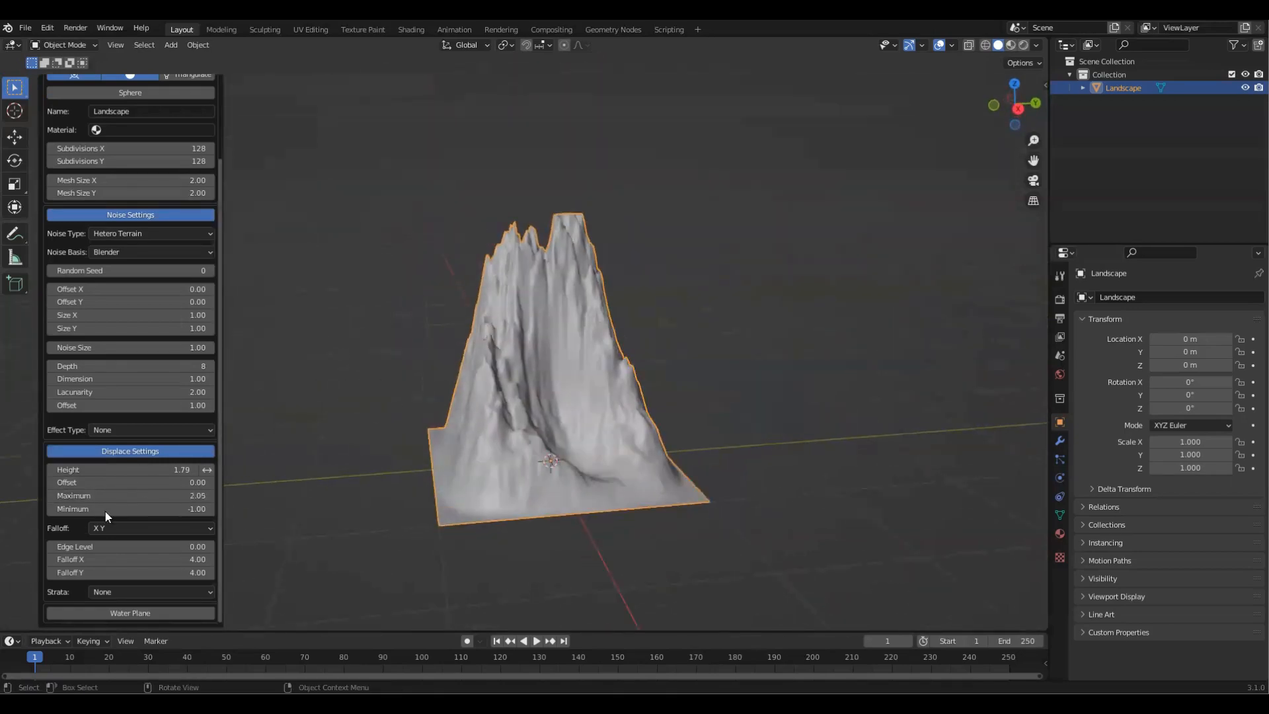
# Step: Lower the landscape's displace height to 0.68
pyautogui.moveTo(145, 469); pyautogui.dragTo(40, 469)
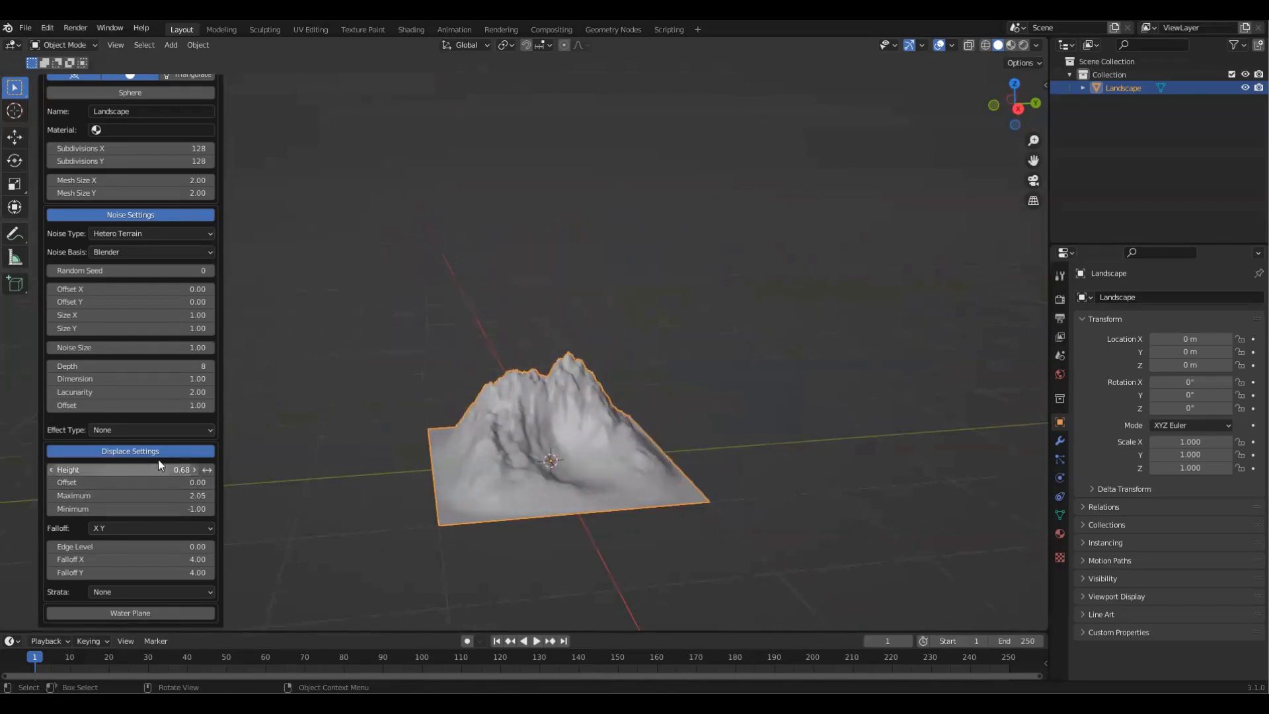
pyautogui.scroll(3, 168, 390)
pyautogui.scroll(1, 168, 390)
pyautogui.scroll(1, 466, 337)
pyautogui.moveTo(356, 298); pyautogui.dragTo(375, 313, button='middle')
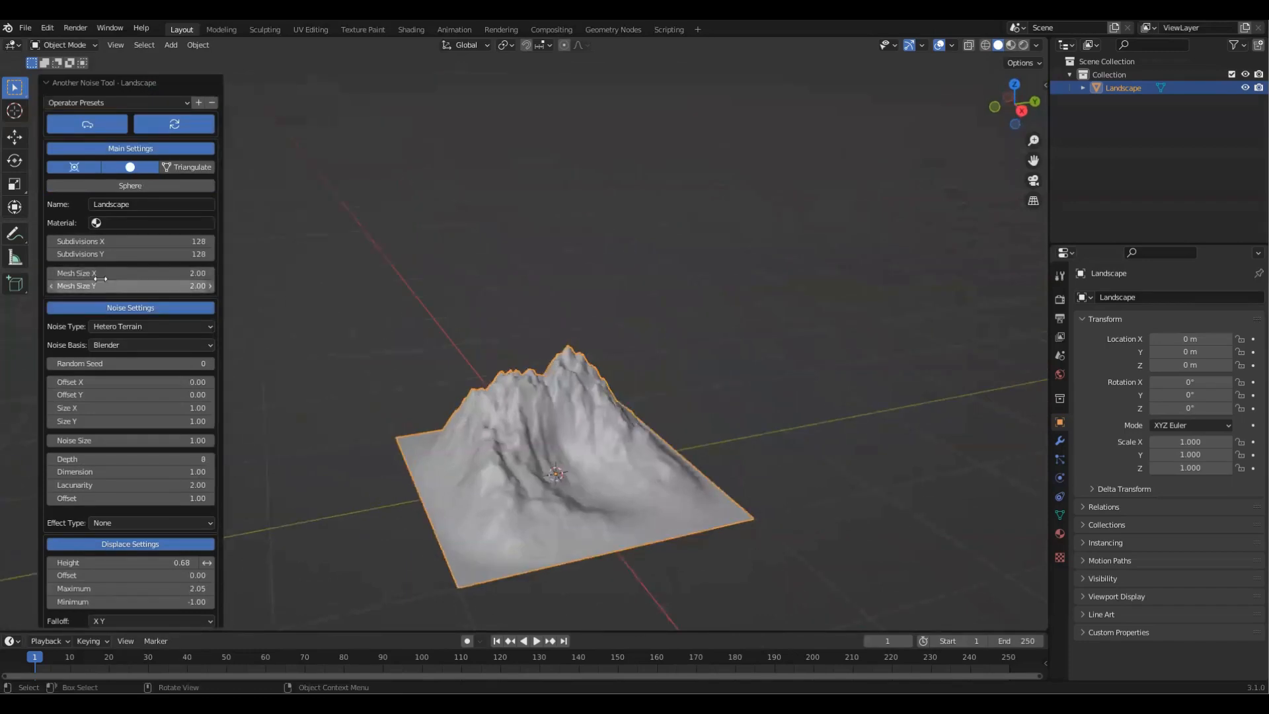
# Step: Enlarge the landscape's mesh size to 5.75 in X and 4.76 in Y, and inspect the terrain
pyautogui.moveTo(641, 466); pyautogui.dragTo(406, 192, button='middle')
pyautogui.moveTo(733, 417); pyautogui.dragTo(668, 138, button='middle')
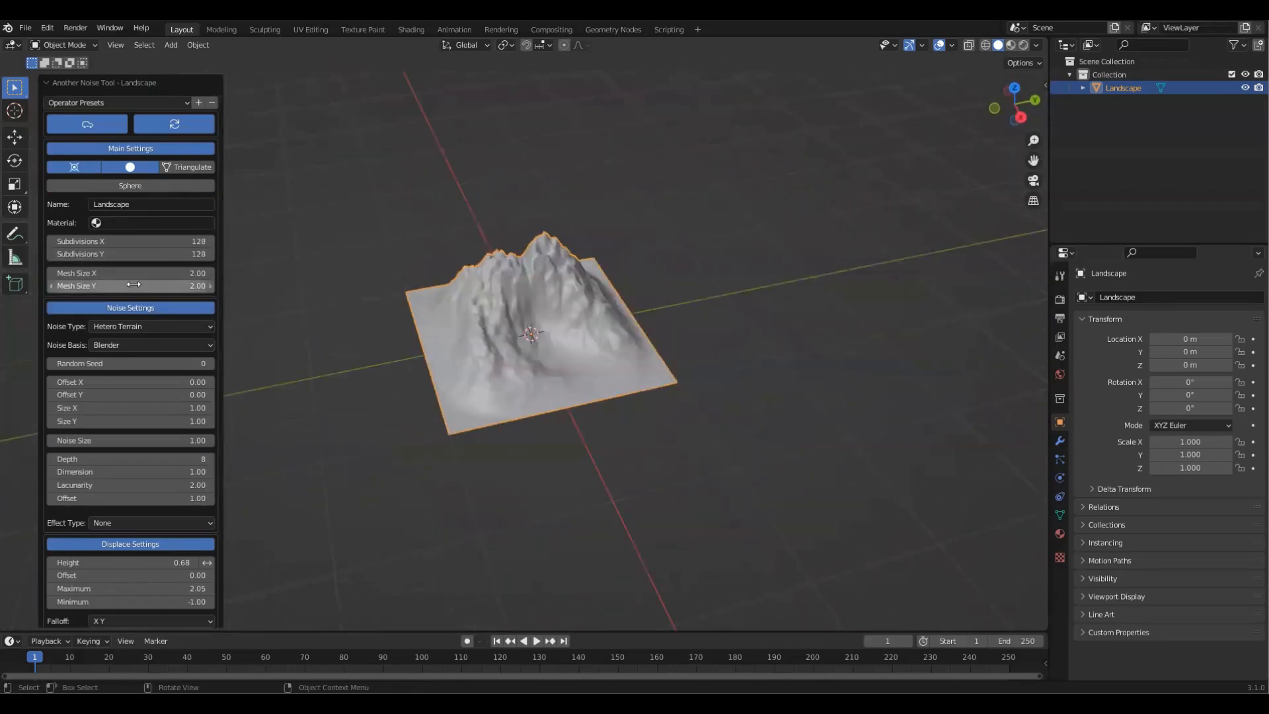
pyautogui.moveTo(132, 273); pyautogui.dragTo(331, 273)
pyautogui.moveTo(132, 286); pyautogui.dragTo(251, 286)
pyautogui.moveTo(521, 405); pyautogui.dragTo(532, 190, button='middle')
pyautogui.moveTo(695, 333); pyautogui.dragTo(622, 364, button='middle')
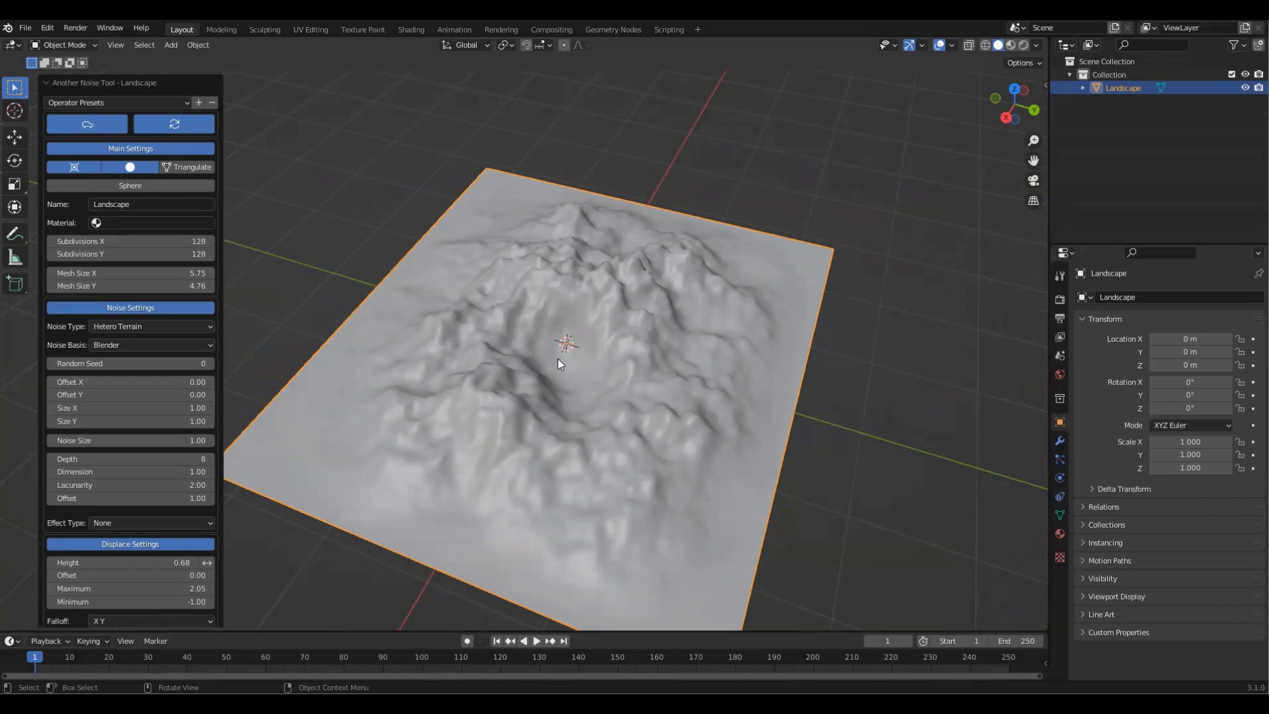
pyautogui.moveTo(434, 493); pyautogui.dragTo(807, 434, button='middle')
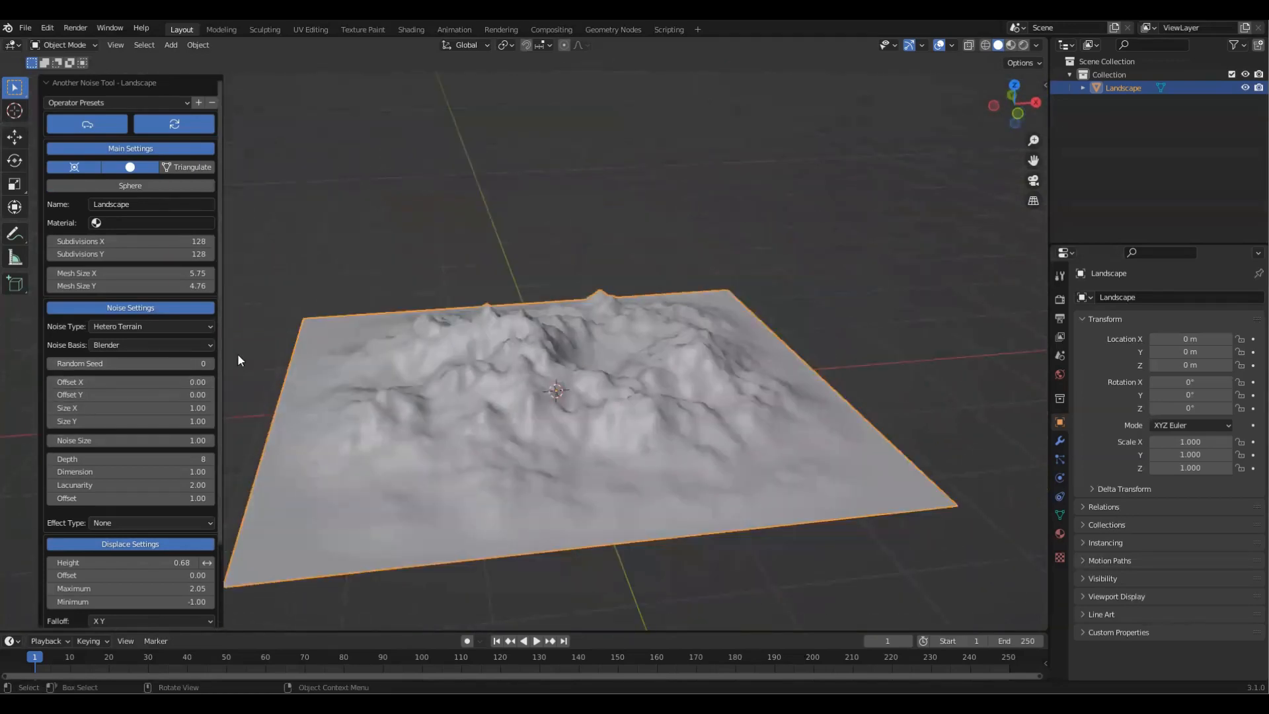
# Step: Reduce the landscape's mesh size to 2.03 in X and 2.27 in Y
pyautogui.moveTo(133, 273); pyautogui.dragTo(52, 273)
pyautogui.moveTo(172, 286); pyautogui.dragTo(119, 287)
pyautogui.moveTo(562, 449); pyautogui.dragTo(653, 447, button='middle')
pyautogui.scroll(5, 645, 304)
pyautogui.keyDown('shift'); pyautogui.moveTo(645, 304); pyautogui.dragTo(627, 279, button='middle'); pyautogui.keyUp('shift')
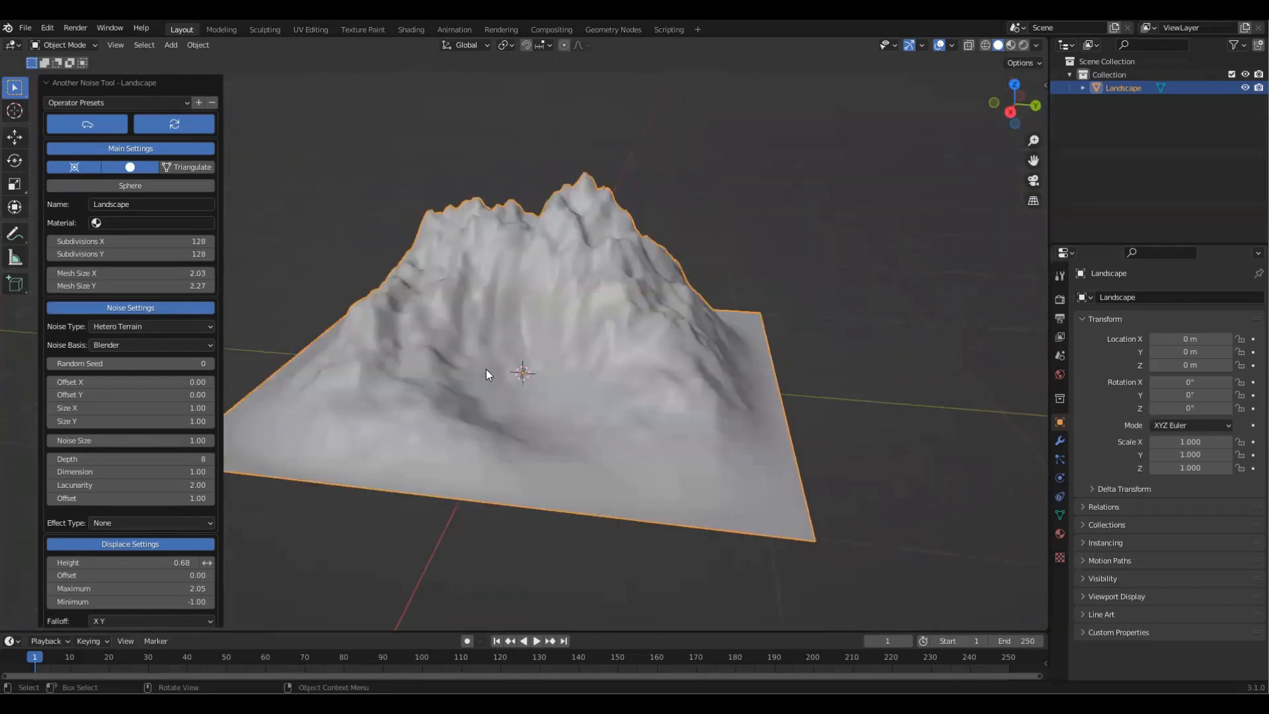
pyautogui.moveTo(601, 348); pyautogui.dragTo(661, 311, button='middle')
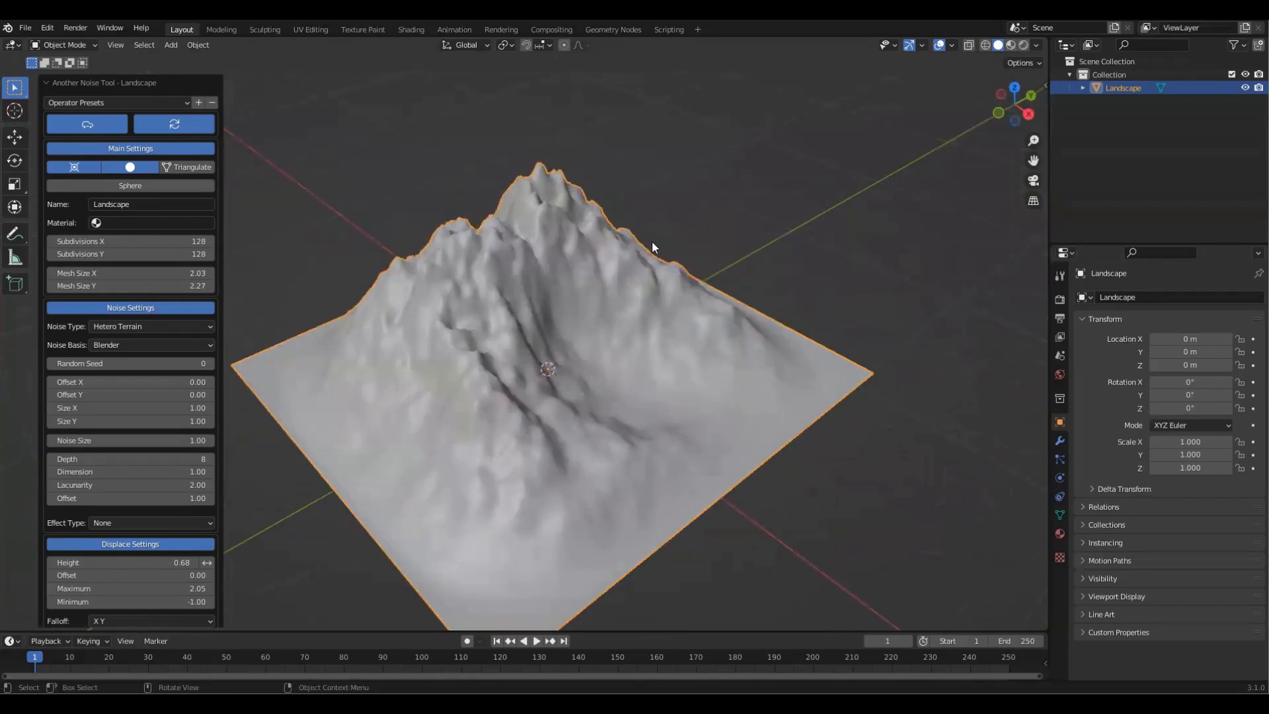
pyautogui.moveTo(743, 189); pyautogui.dragTo(737, 191, button='middle')
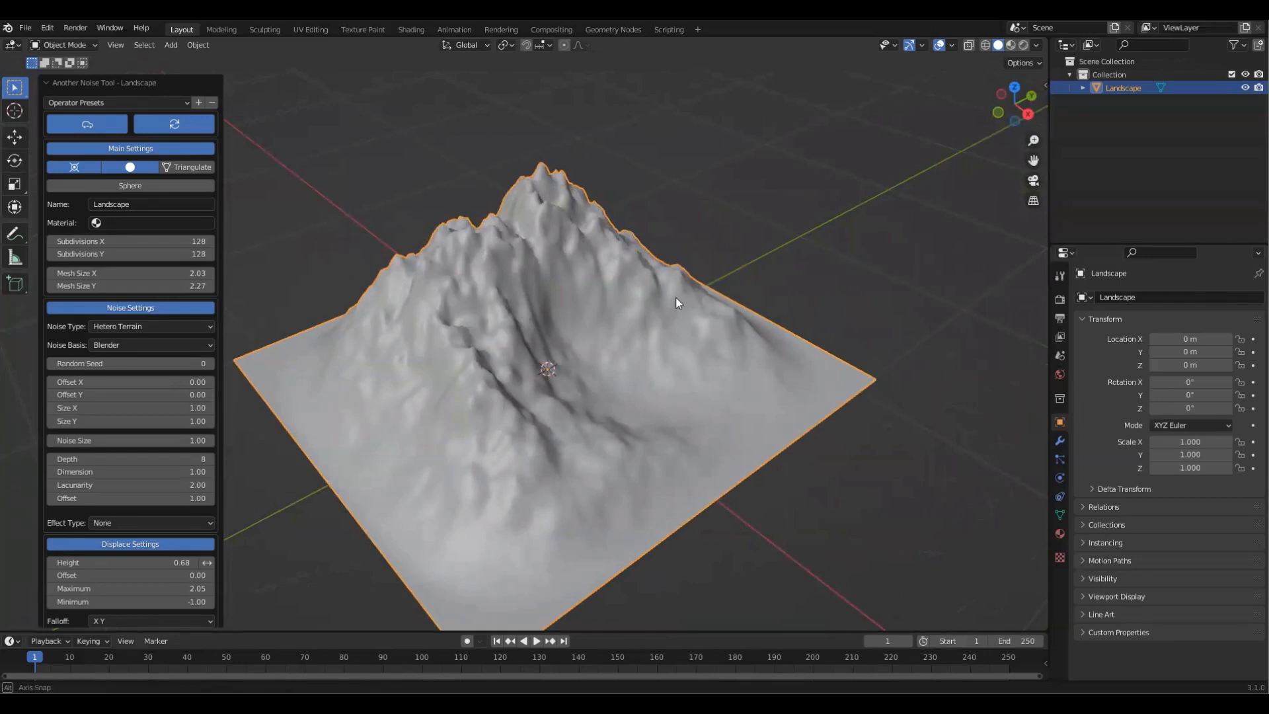
# Step: Increase the landscape's subdivisions to 324 in X and 196 in Y
pyautogui.scroll(2, 676, 303)
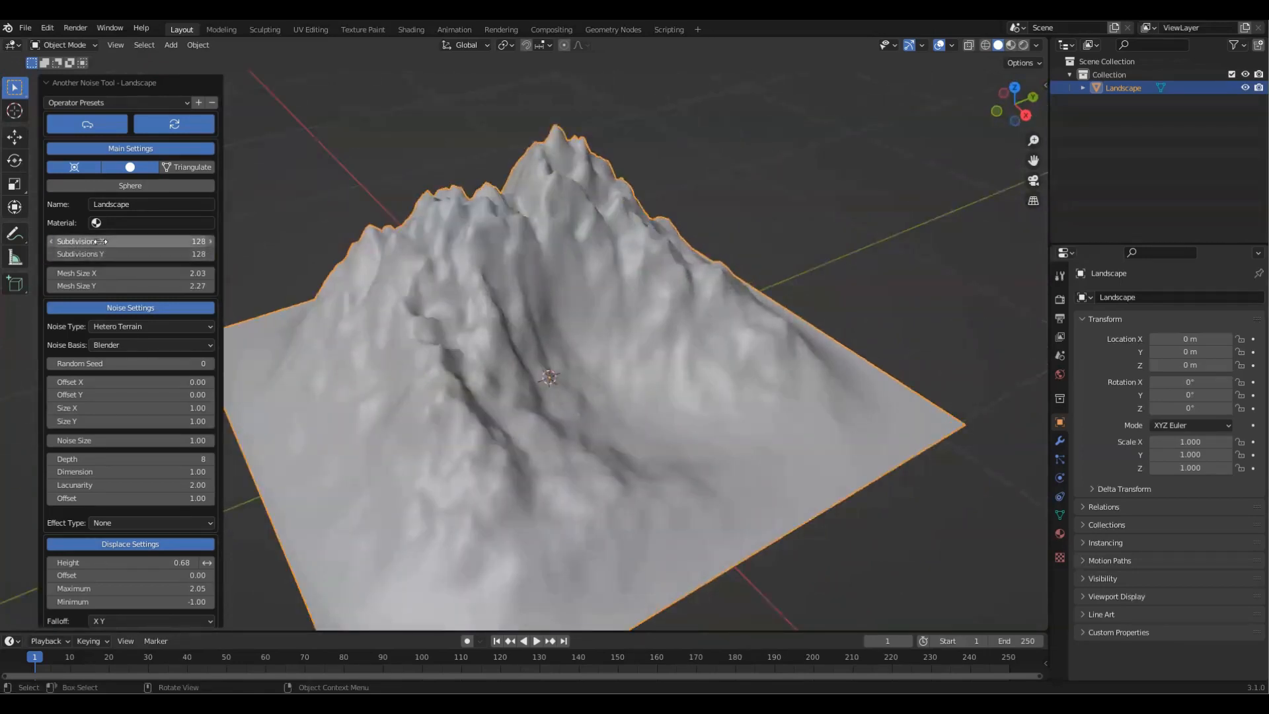
pyautogui.moveTo(113, 240)
pyautogui.mouseDown()
pyautogui.moveTo(178, 241)
pyautogui.moveTo(96, 254)
pyautogui.moveTo(116, 254)
pyautogui.mouseUp()
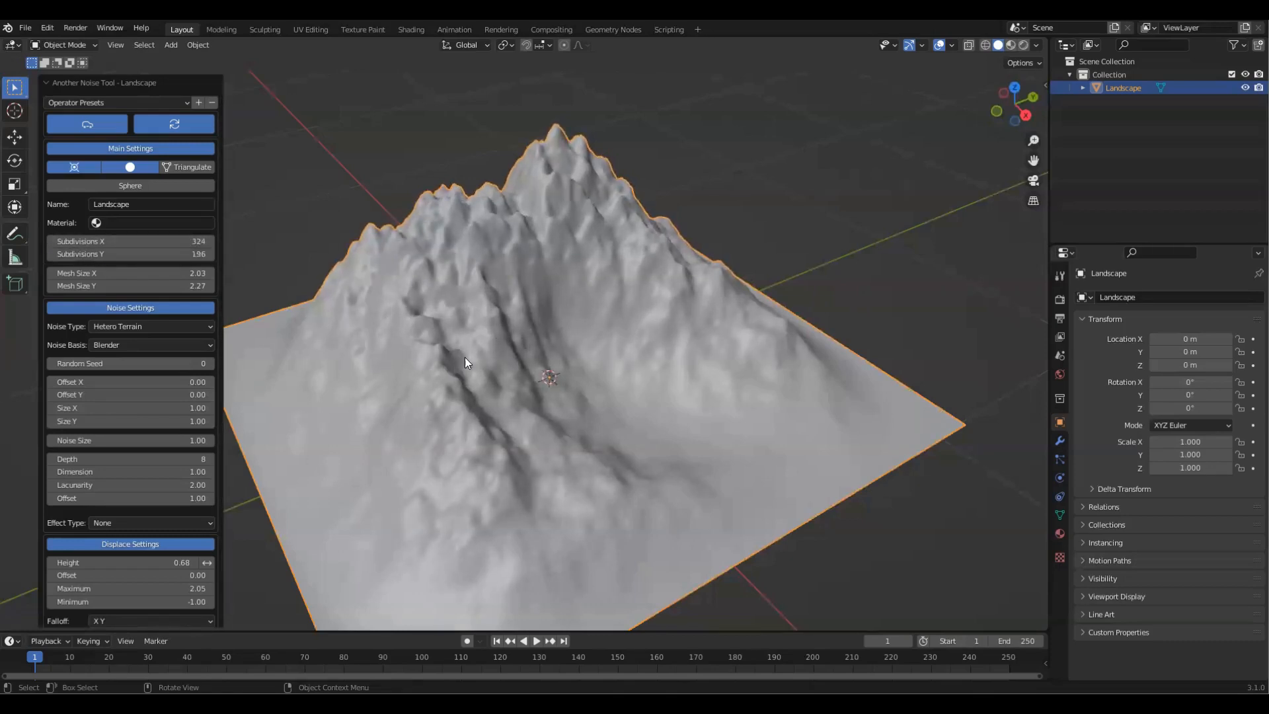
pyautogui.moveTo(455, 370); pyautogui.dragTo(468, 367, button='middle')
# Step: Set the landscape's subdivisions to 172 in X and 146 in Y
pyautogui.moveTo(115, 242); pyautogui.dragTo(118, 241)
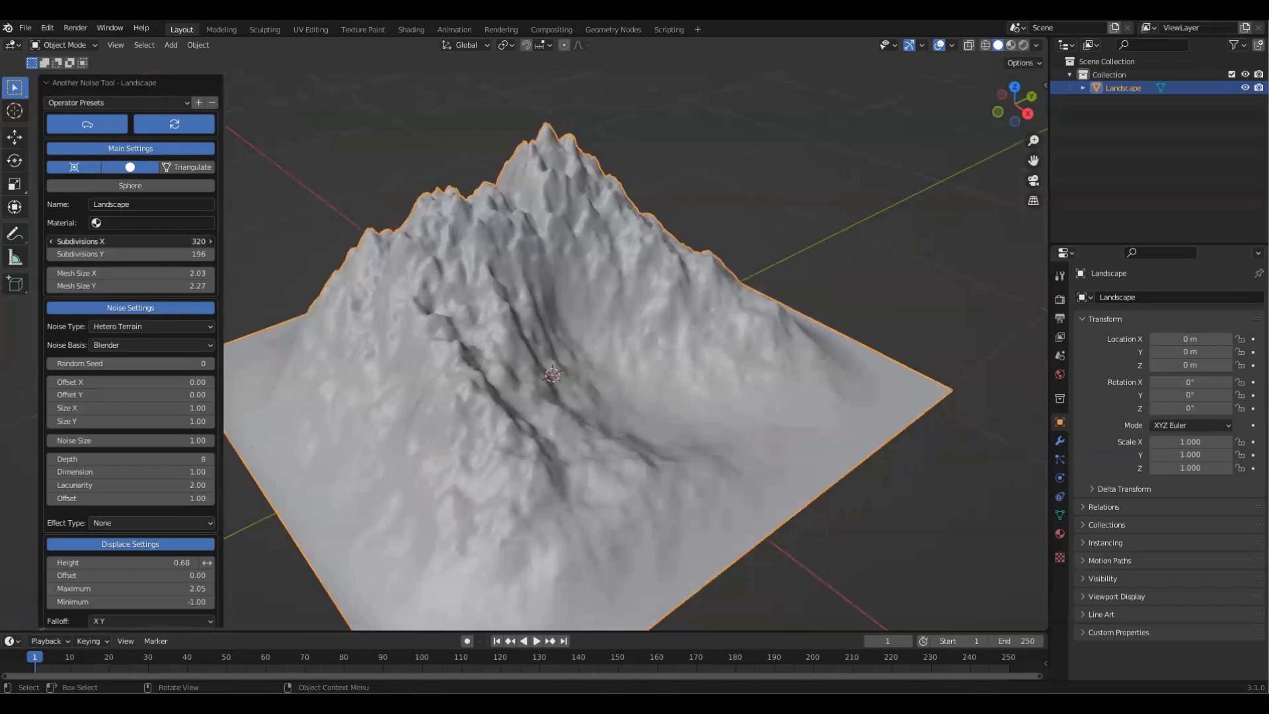
pyautogui.moveTo(166, 254); pyautogui.dragTo(124, 241)
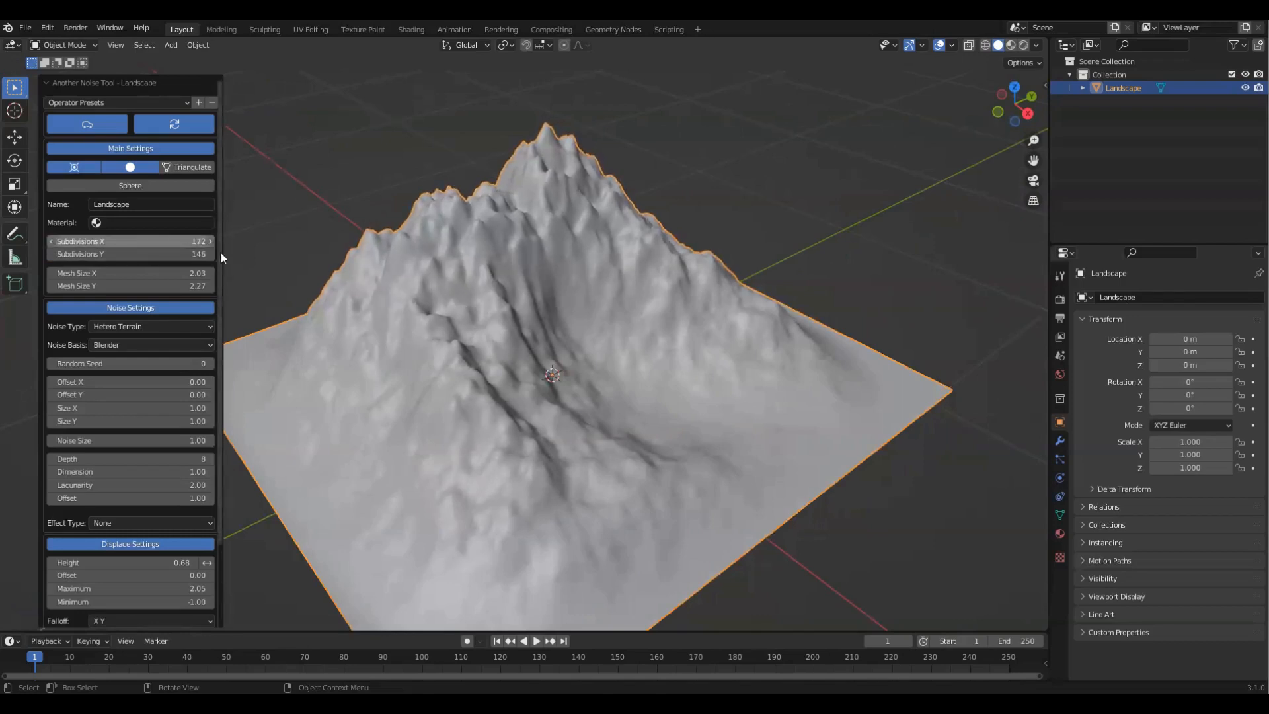
pyautogui.keyDown('shift'); pyautogui.moveTo(752, 391); pyautogui.dragTo(753, 376, button='middle'); pyautogui.keyUp('shift')
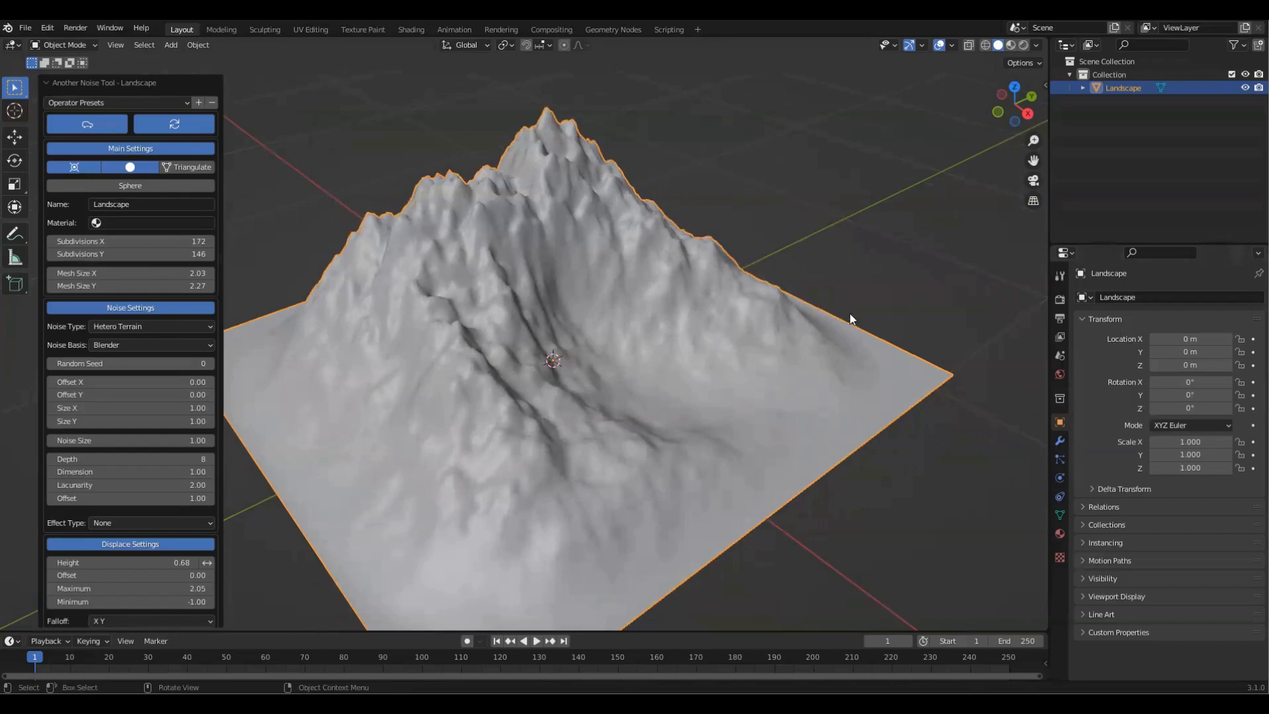
# Step: Try the Turbulence noise type on the landscape
pyautogui.scroll(-2, 803, 327)
pyautogui.moveTo(488, 253); pyautogui.dragTo(674, 427, button='middle')
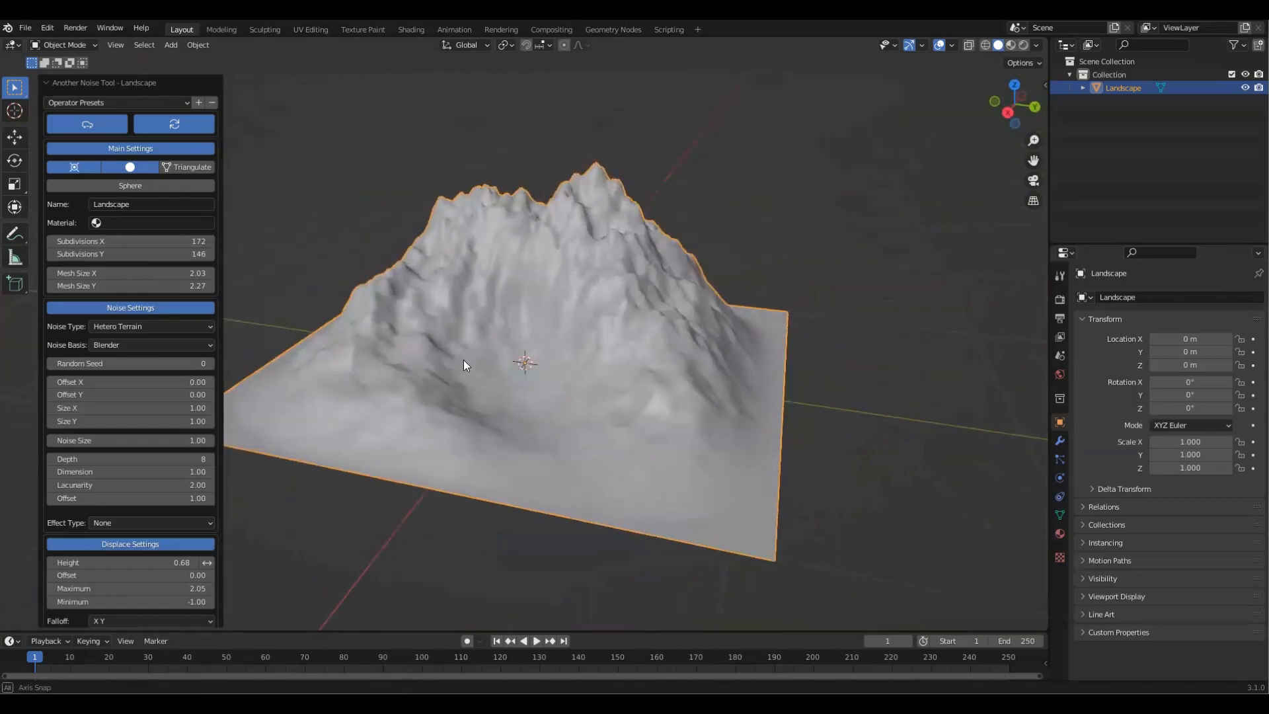
pyautogui.moveTo(465, 365); pyautogui.dragTo(589, 381, button='middle')
pyautogui.scroll(-4, 119, 251)
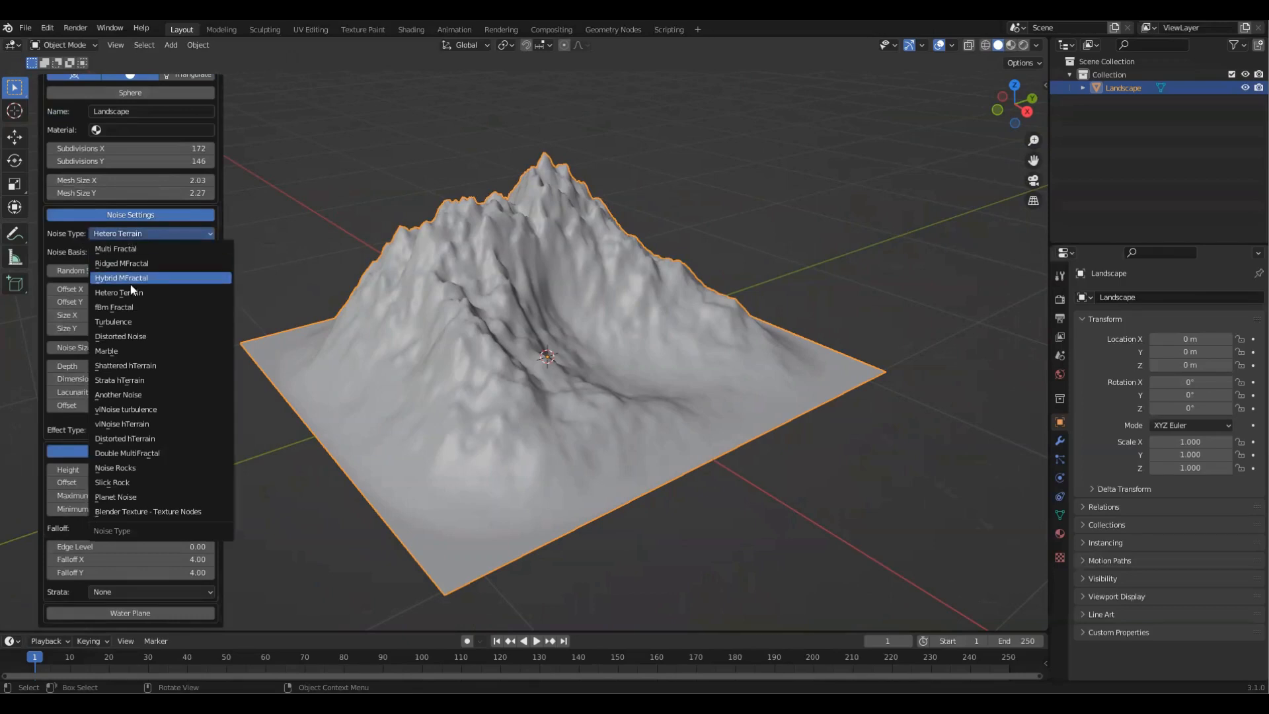
pyautogui.click(141, 320)
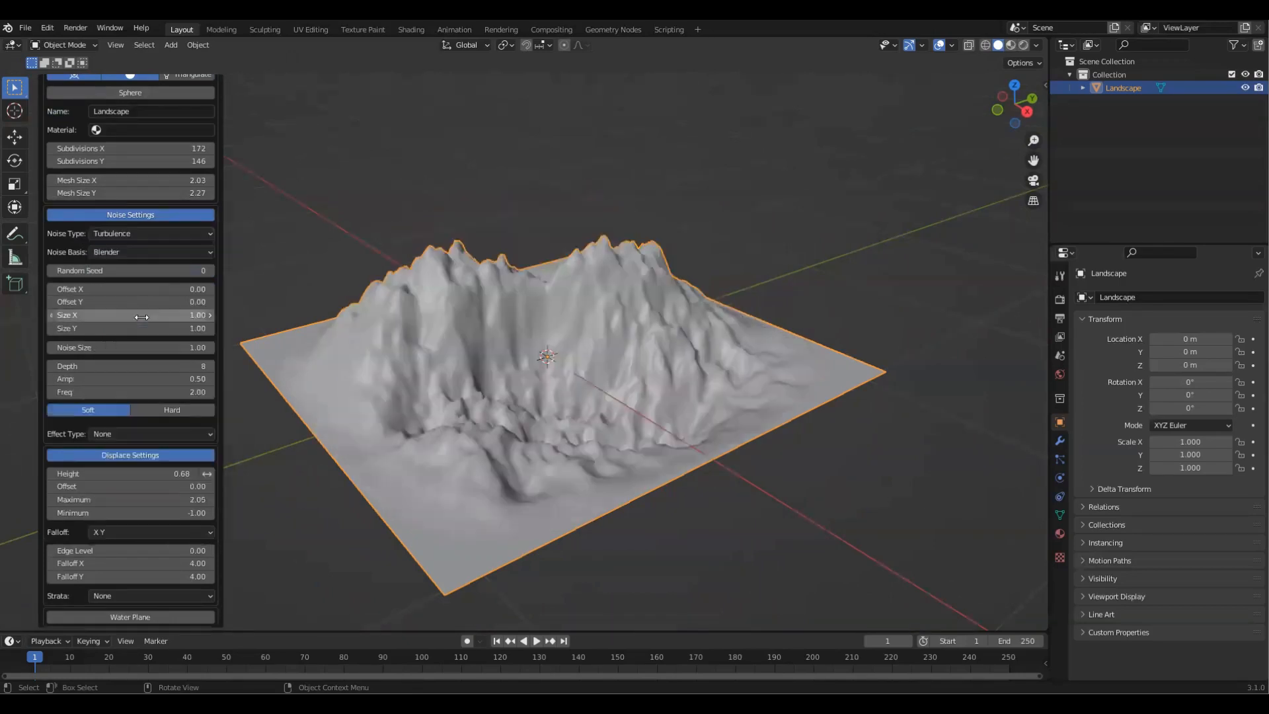
# Step: Try the Double MultiFractal noise type on the landscape and inspect the terrain's shape
pyautogui.click(148, 231)
pyautogui.click(148, 453)
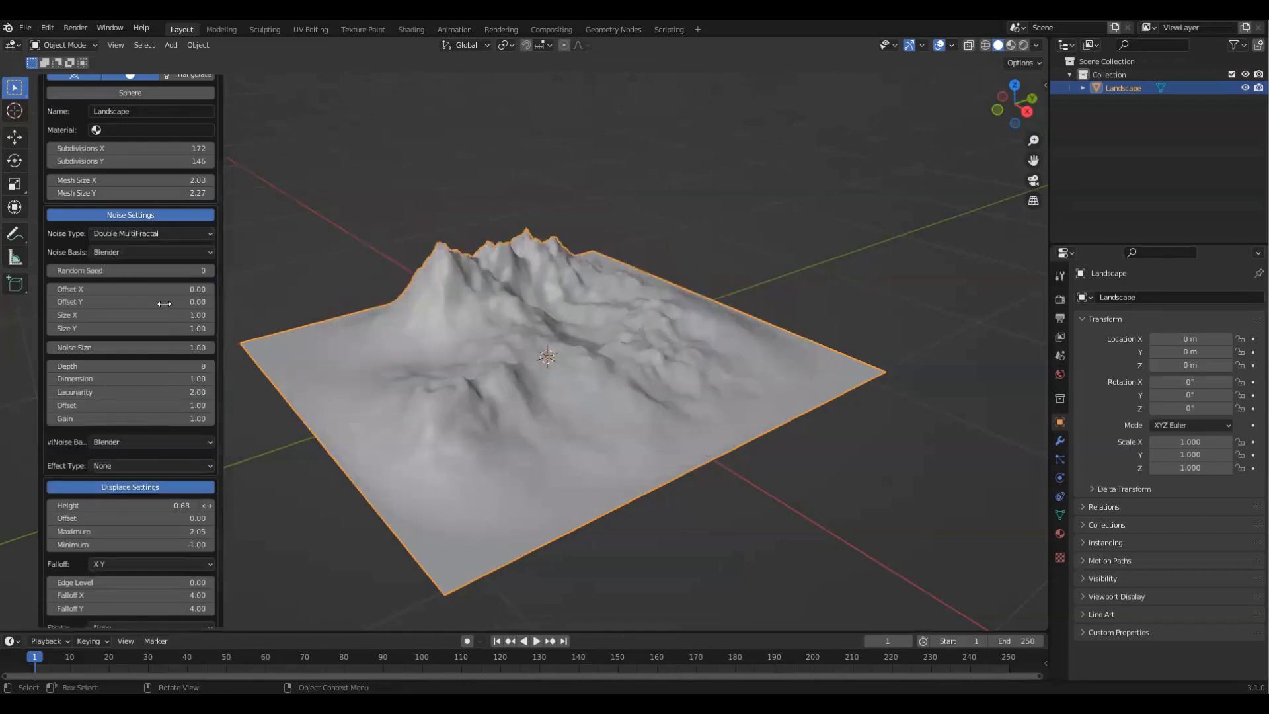
pyautogui.moveTo(357, 338); pyautogui.dragTo(355, 270, button='middle')
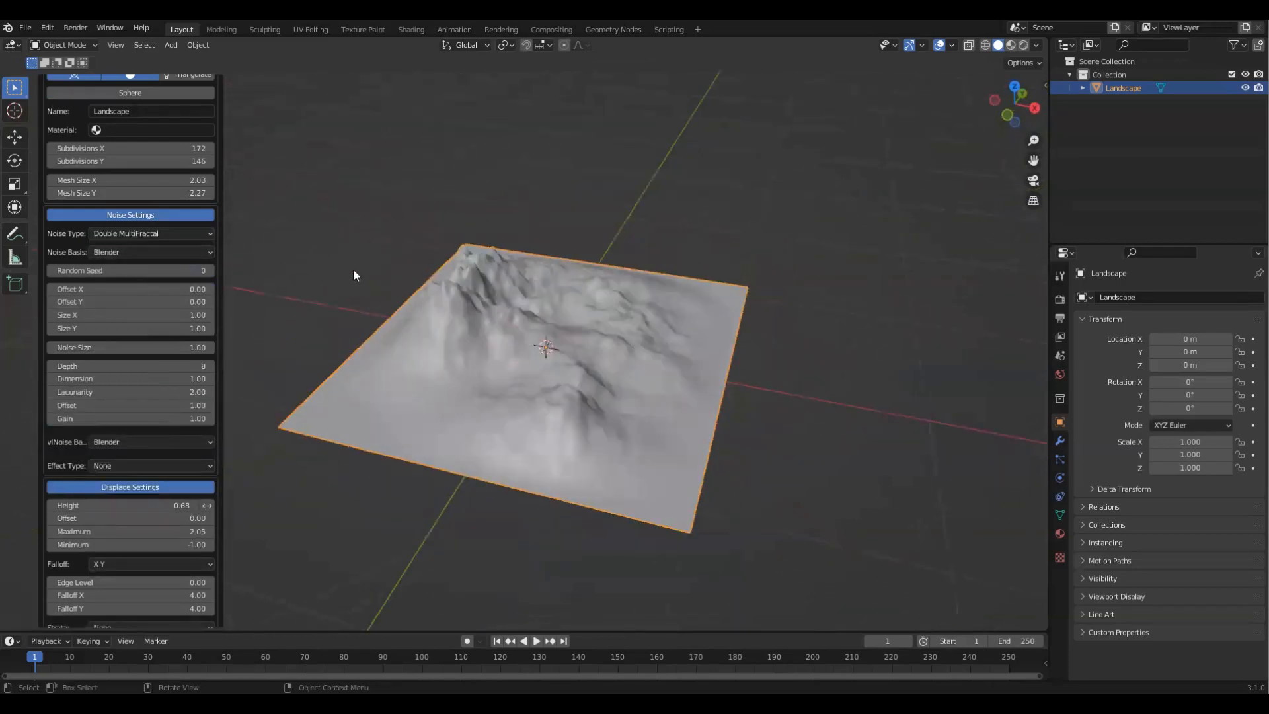
# Step: Restore the landscape's noise type to Hetero Terrain and check the mountain from another angle
pyautogui.click(174, 231)
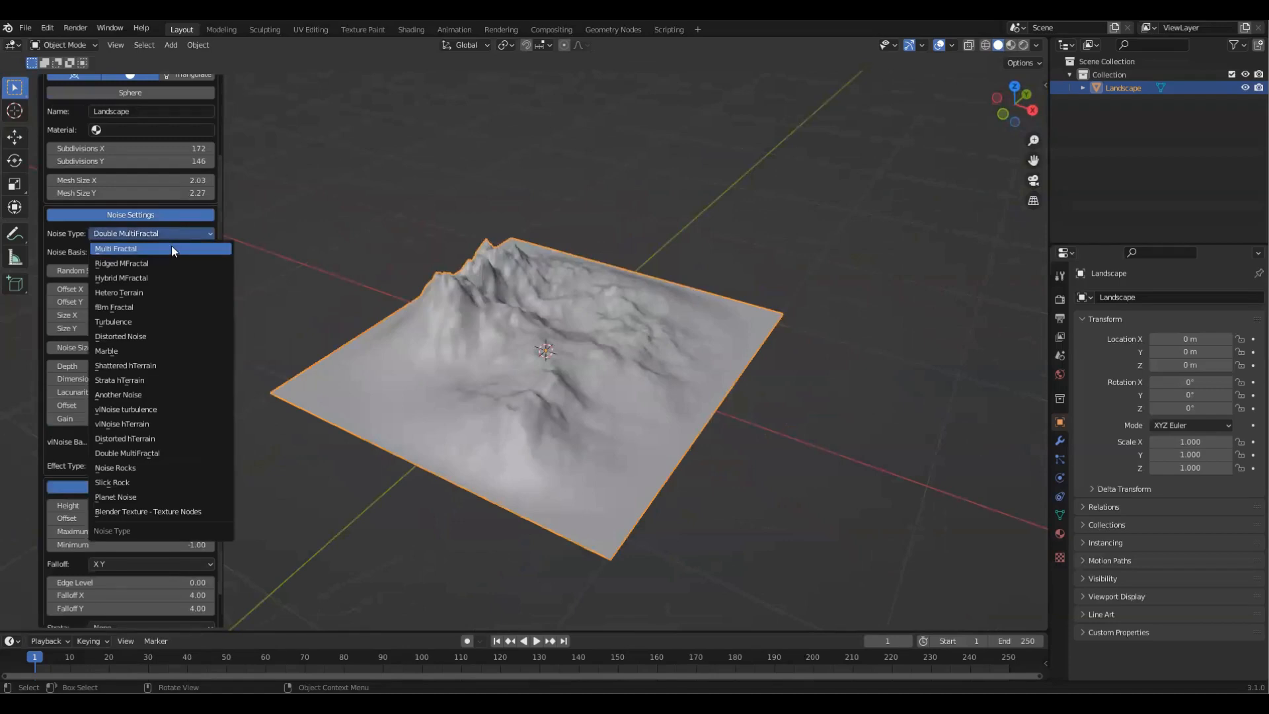
pyautogui.click(171, 292)
pyautogui.scroll(4, 208, 454)
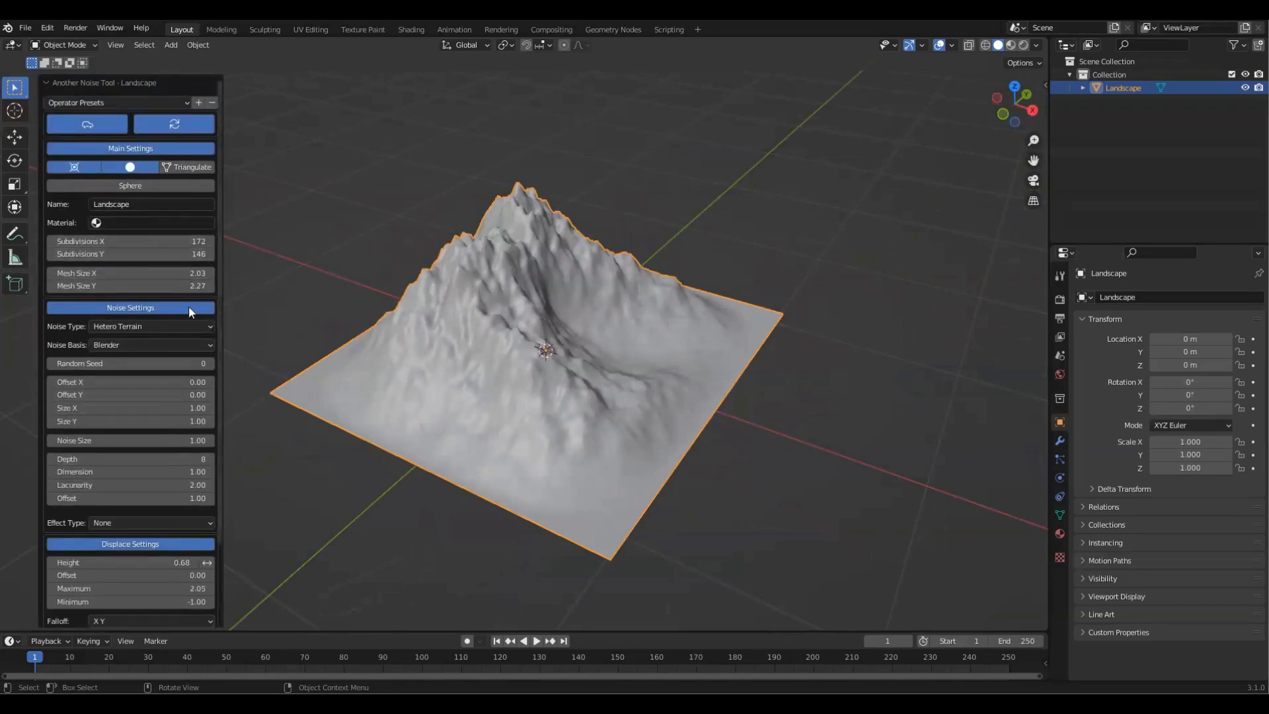
pyautogui.moveTo(669, 404); pyautogui.dragTo(565, 386, button='middle')
pyautogui.moveTo(685, 410); pyautogui.dragTo(547, 350, button='middle')
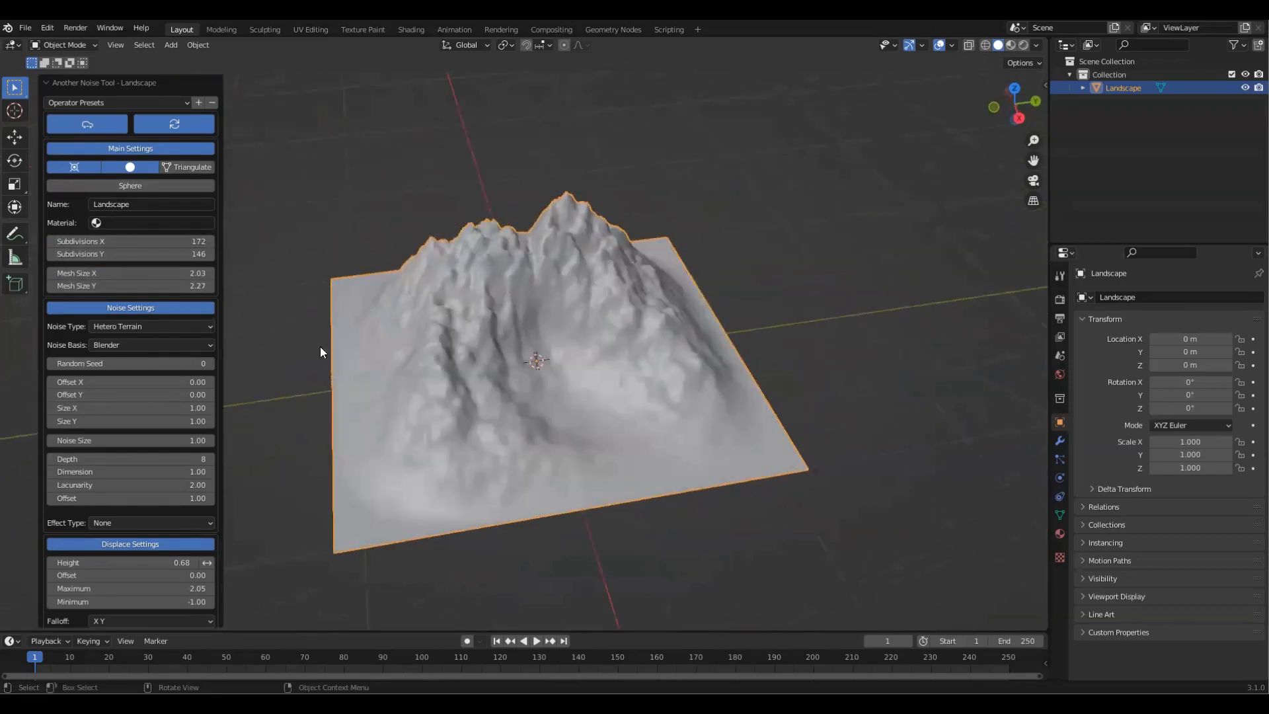
# Step: Finish the landscape's generation settings, reselect it and enter Edit Mode with face selection
pyautogui.click(789, 261)
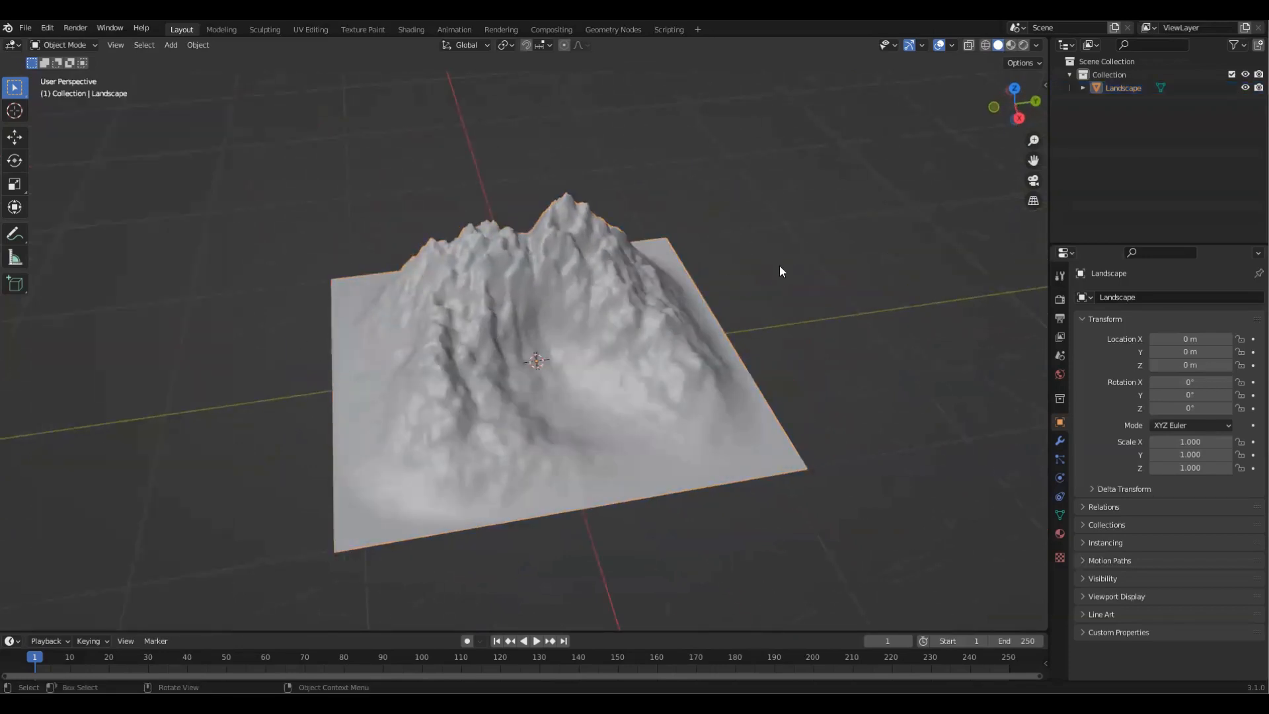
pyautogui.moveTo(697, 419); pyautogui.dragTo(406, 222, button='middle')
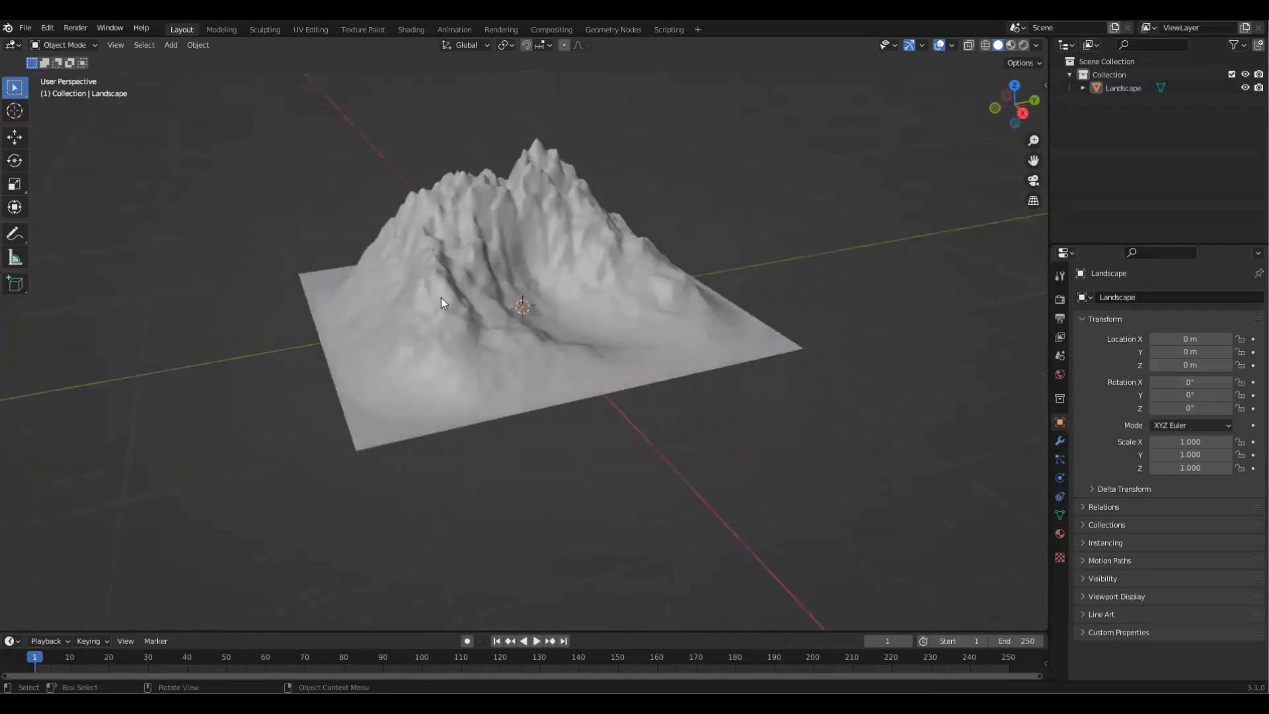
pyautogui.moveTo(785, 246); pyautogui.dragTo(600, 306, button='middle')
pyautogui.click(541, 308)
pyautogui.press('Tab')
pyautogui.moveTo(568, 378); pyautogui.dragTo(562, 318, button='middle')
pyautogui.scroll(2, 561, 318)
pyautogui.press('3')
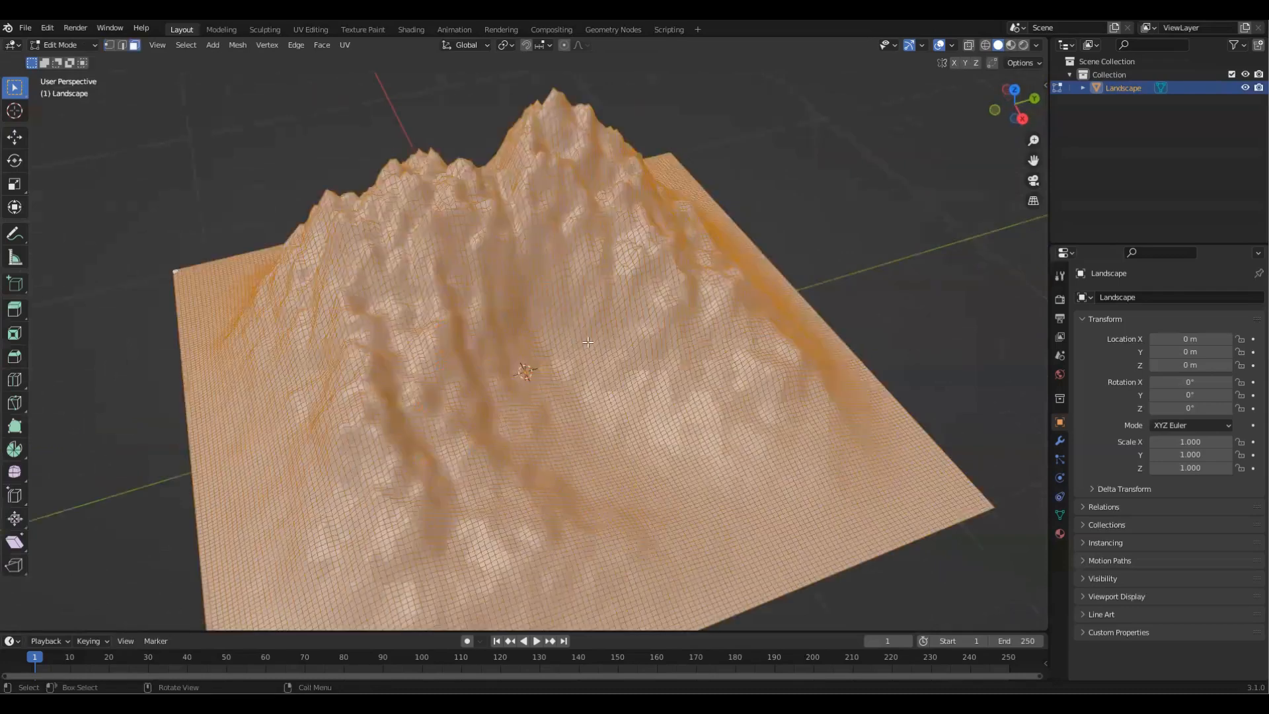
# Step: Examine the density of the landscape's mesh from several angles, and return to Object Mode
pyautogui.scroll(-2, 714, 379)
pyautogui.moveTo(838, 331); pyautogui.dragTo(638, 380, button='middle')
pyautogui.moveTo(543, 383); pyautogui.dragTo(512, 398, button='middle')
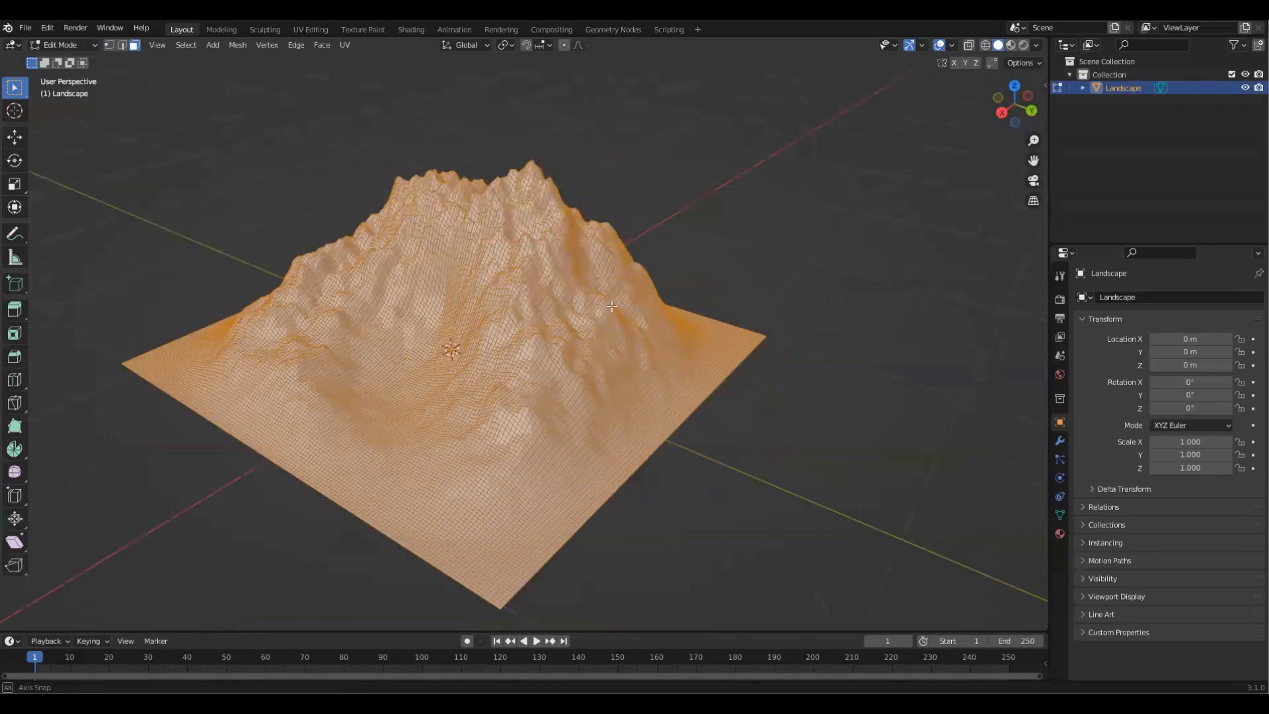
pyautogui.scroll(3, 613, 308)
pyautogui.moveTo(613, 308); pyautogui.dragTo(676, 285, button='middle')
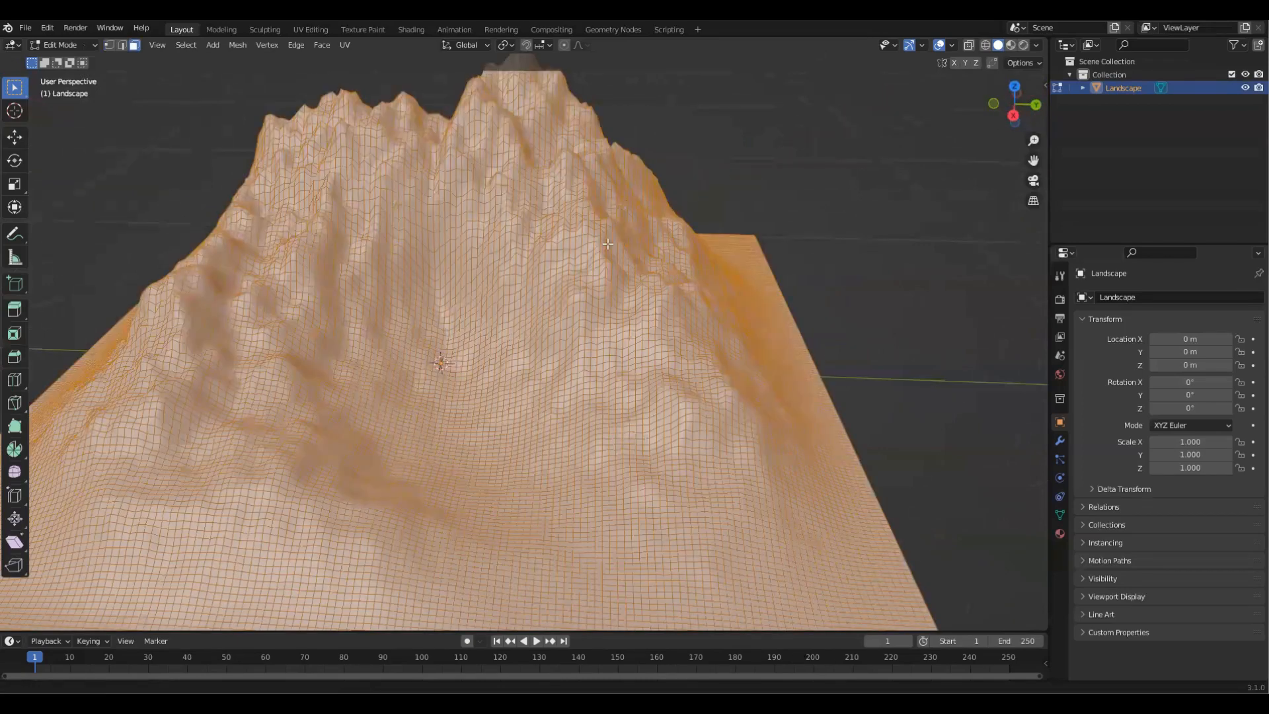
pyautogui.scroll(-3, 695, 203)
pyautogui.moveTo(697, 201); pyautogui.dragTo(731, 204, button='middle')
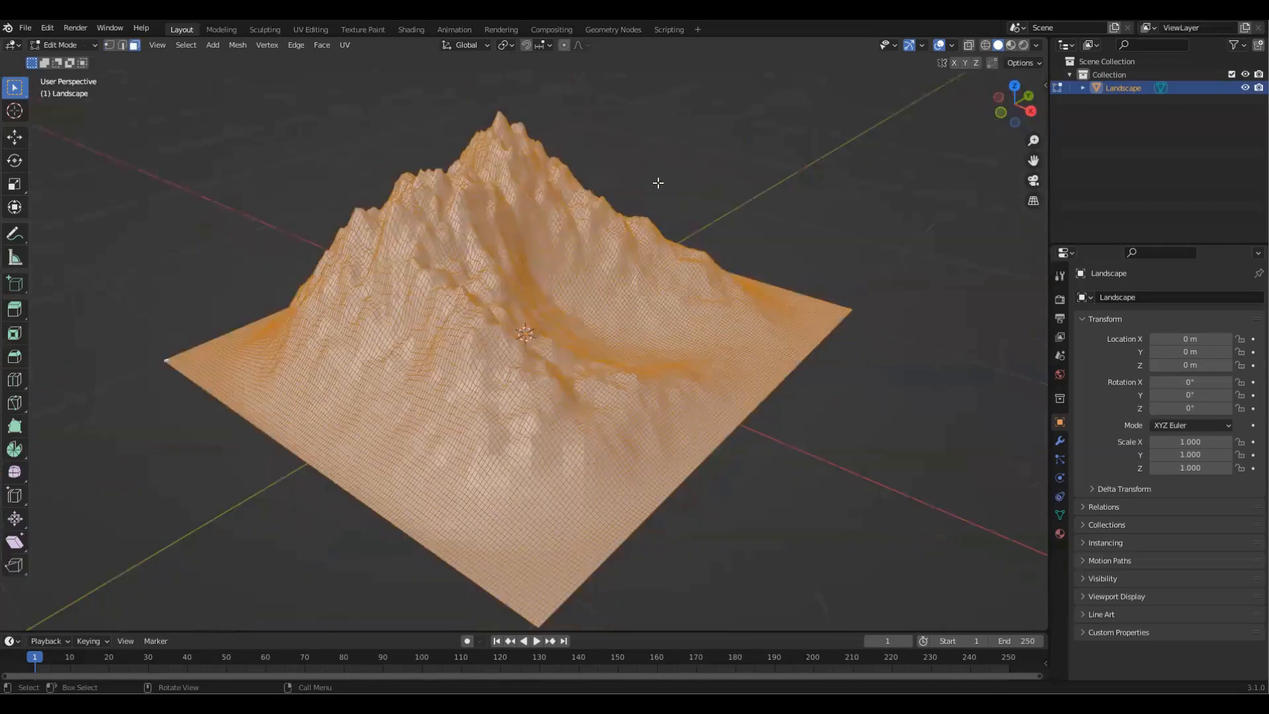
pyautogui.moveTo(655, 263); pyautogui.dragTo(615, 335, button='middle')
pyautogui.moveTo(525, 344); pyautogui.dragTo(595, 338, button='middle')
pyautogui.scroll(-3, 536, 383)
pyautogui.press('Tab')
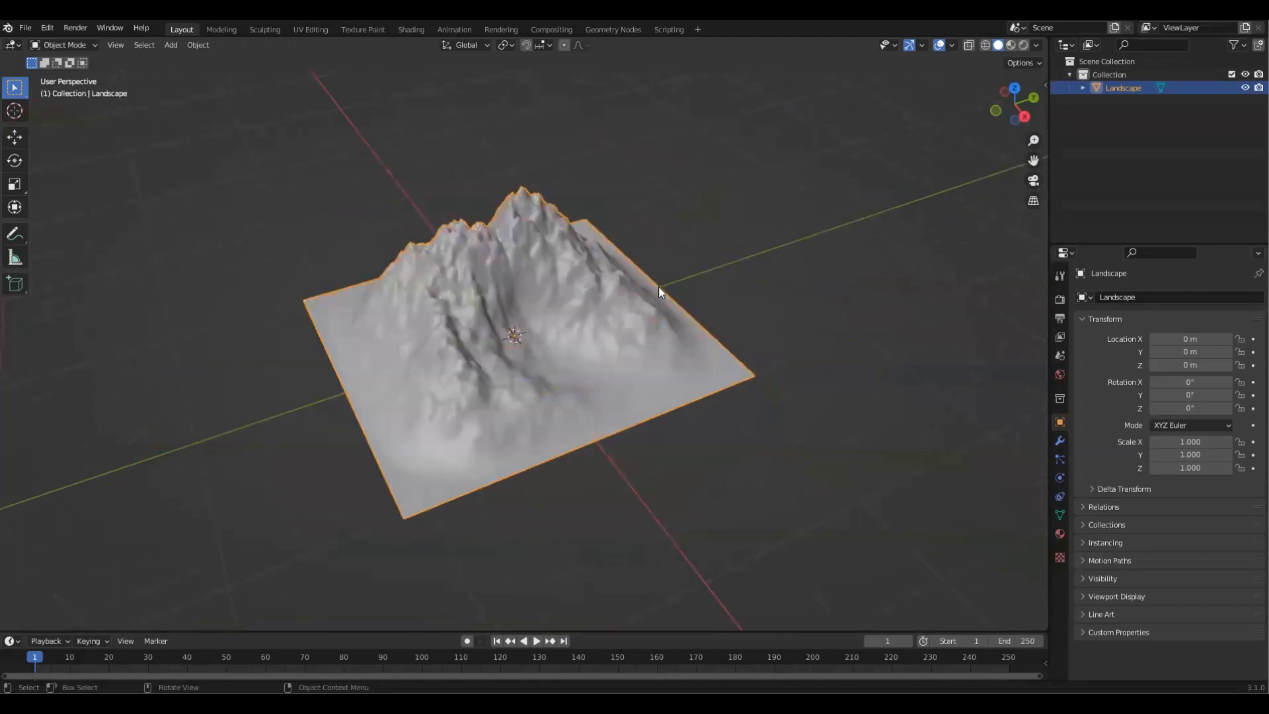
# Step: Add a Subdivision Surface modifier to the landscape
pyautogui.moveTo(690, 214); pyautogui.dragTo(661, 199, button='middle')
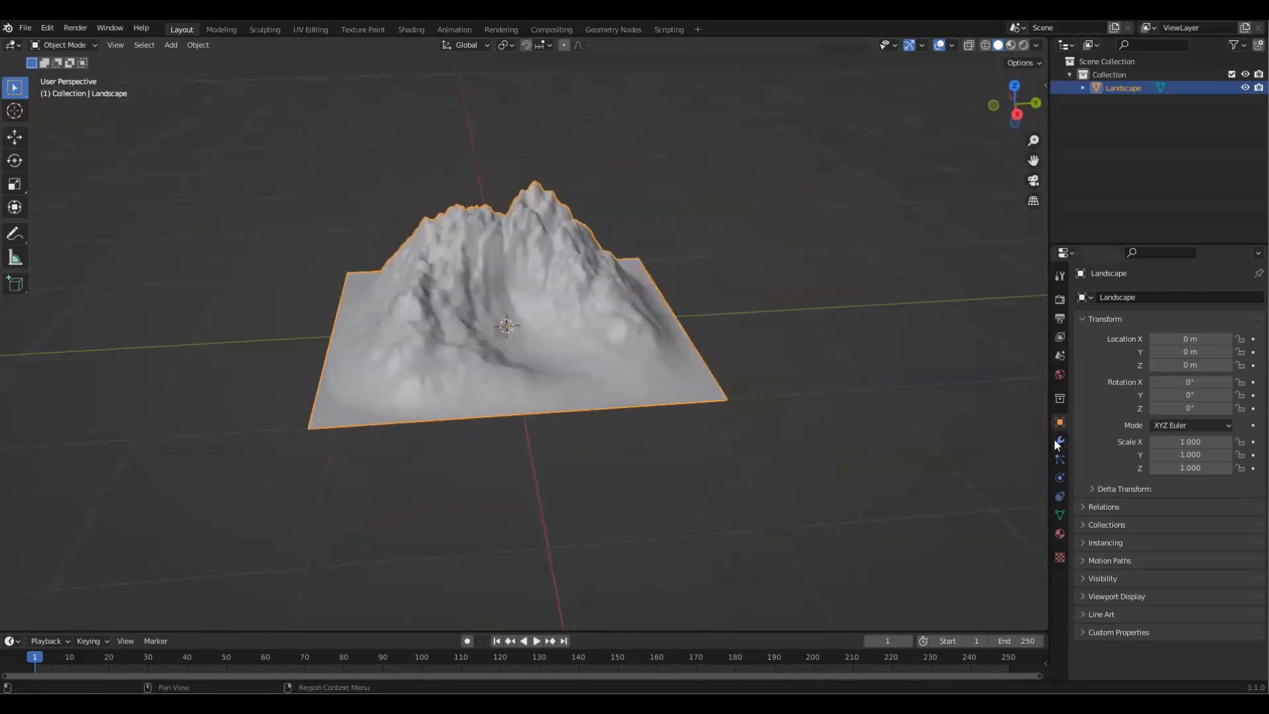
pyautogui.click(1058, 438)
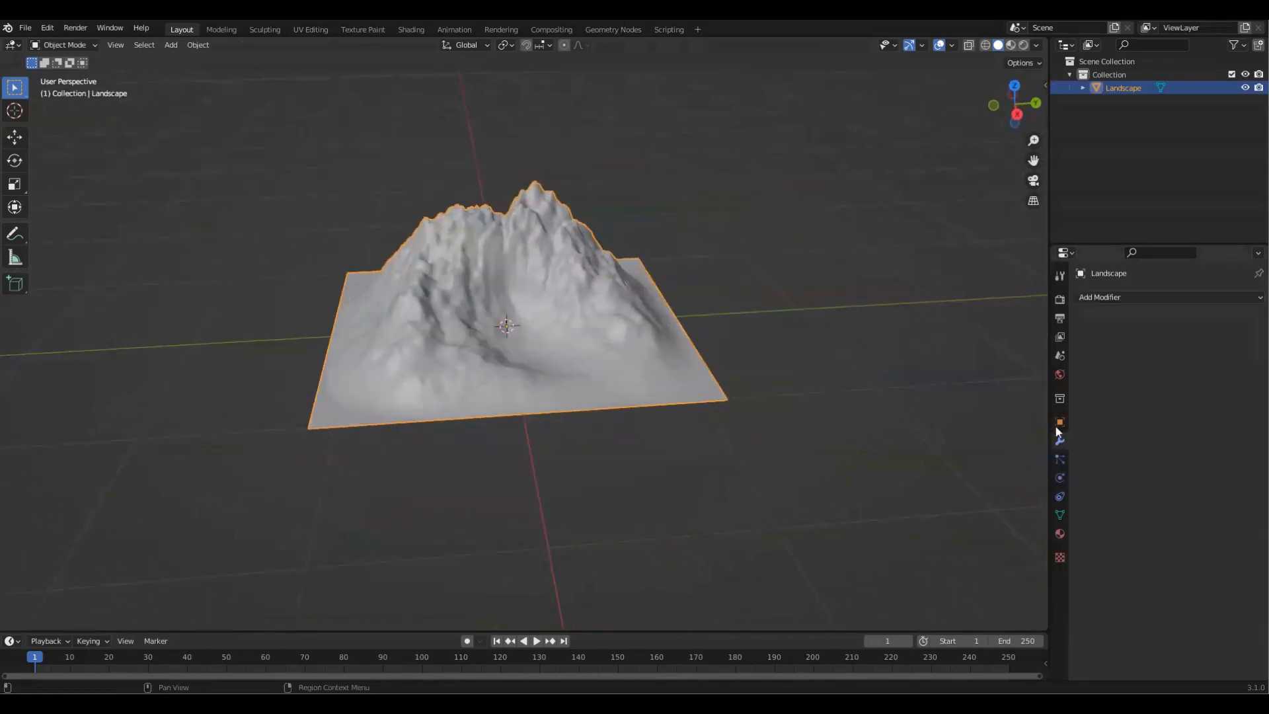
pyautogui.click(1101, 297)
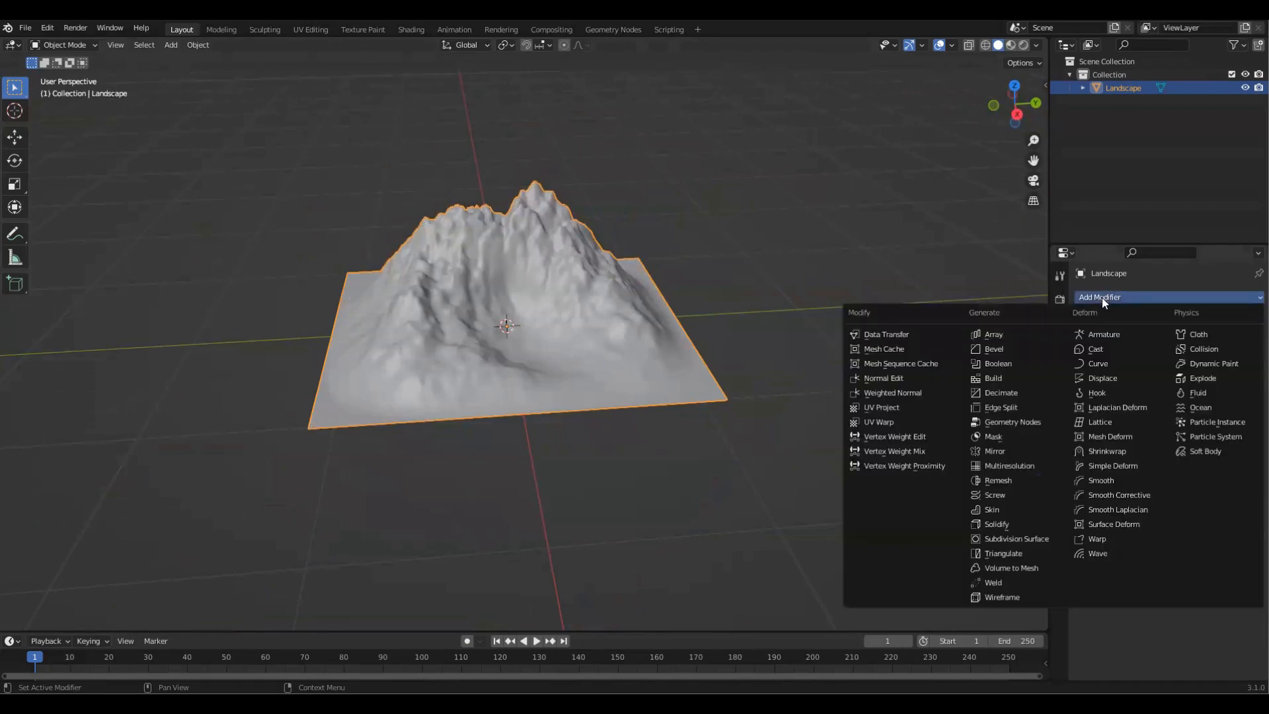
pyautogui.click(1016, 540)
pyautogui.scroll(4, 716, 317)
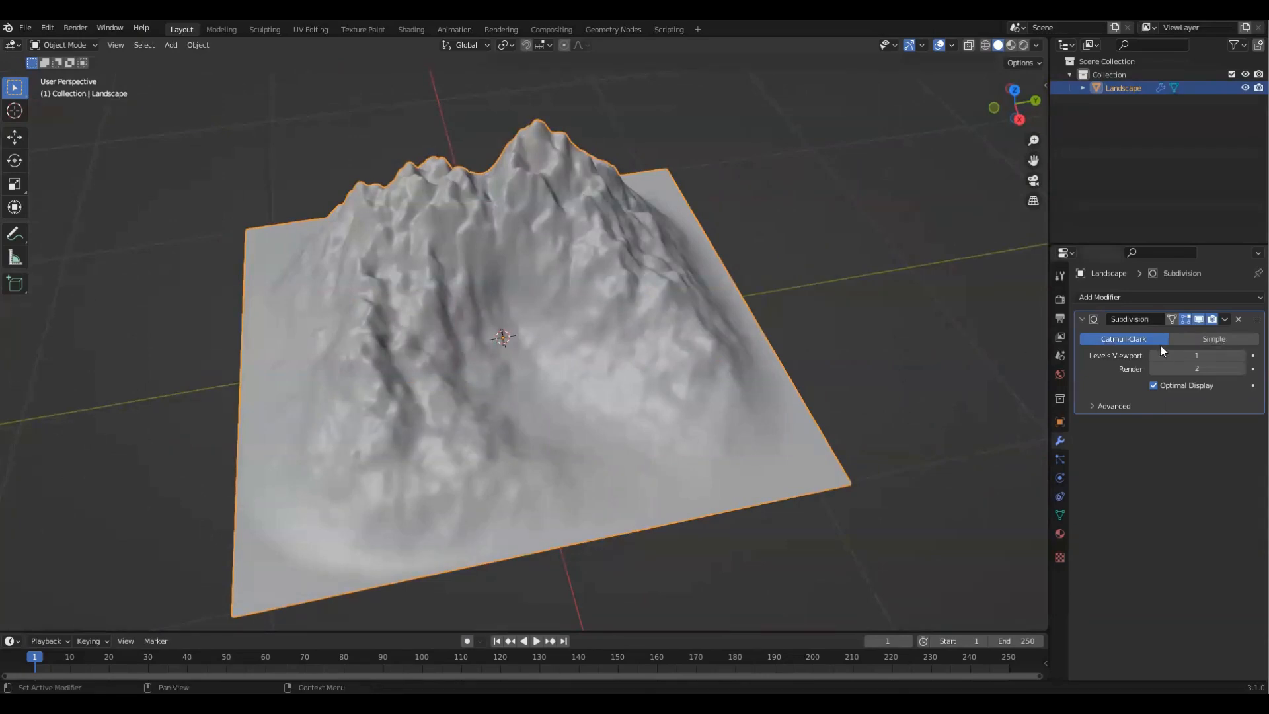
# Step: Set the Subdivision modifier's viewport level to 2
pyautogui.click(1242, 356)
pyautogui.moveTo(727, 321); pyautogui.dragTo(443, 268, button='middle')
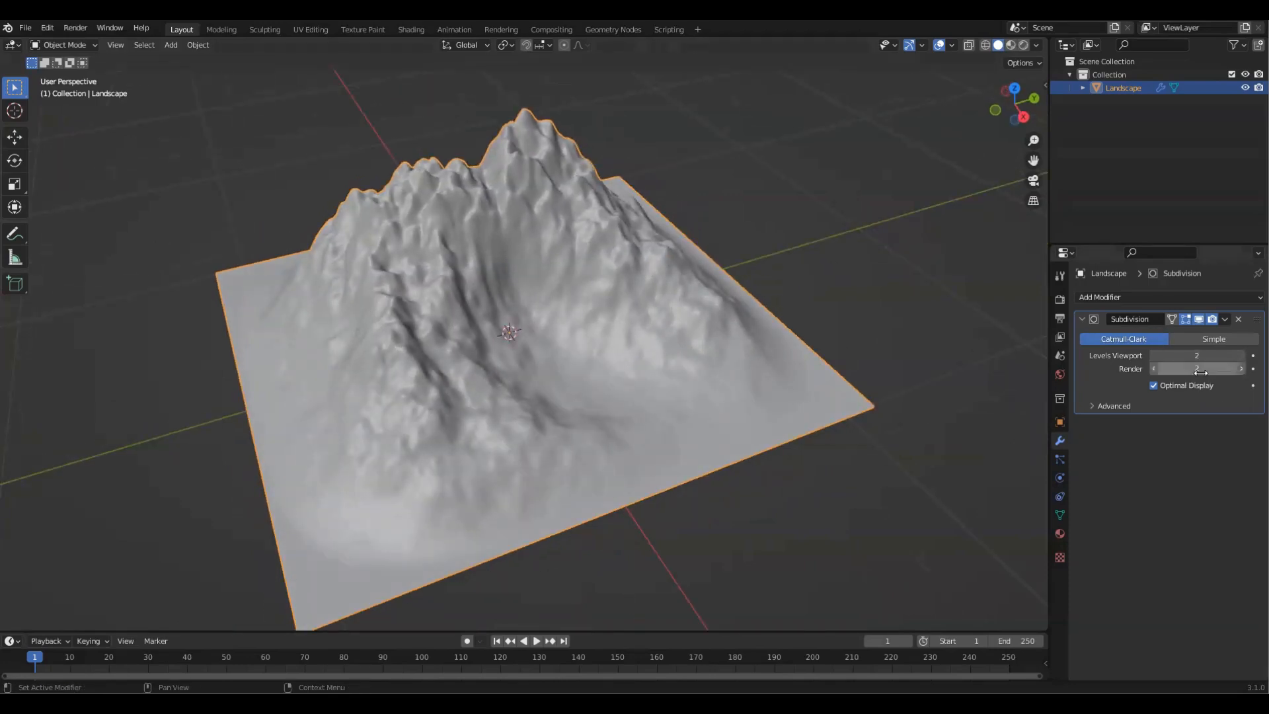
pyautogui.scroll(2, 655, 264)
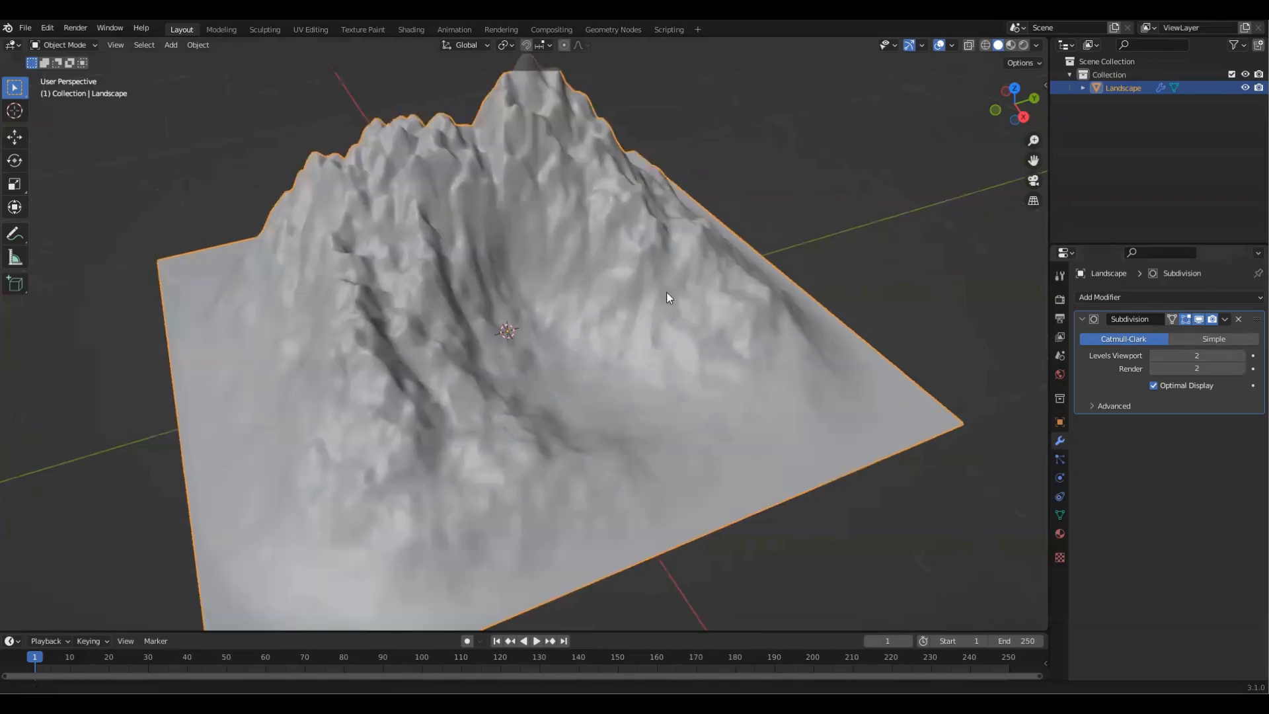
# Step: Toggle the Subdivision modifier's viewport display off and on repeatedly to compare the terrain with and without smoothing
pyautogui.click(1199, 319)
pyautogui.click(1199, 320)
pyautogui.click(1199, 320)
pyautogui.click(1201, 320)
pyautogui.click(1202, 319)
pyautogui.click(1202, 319)
pyautogui.click(1202, 319)
pyautogui.click(1202, 320)
pyautogui.click(1202, 318)
pyautogui.click(1202, 319)
pyautogui.click(1202, 319)
pyautogui.click(1202, 319)
pyautogui.click(1201, 319)
pyautogui.click(1202, 319)
pyautogui.click(1202, 319)
pyautogui.click(1202, 319)
pyautogui.click(1202, 318)
pyautogui.click(1202, 319)
pyautogui.click(1202, 319)
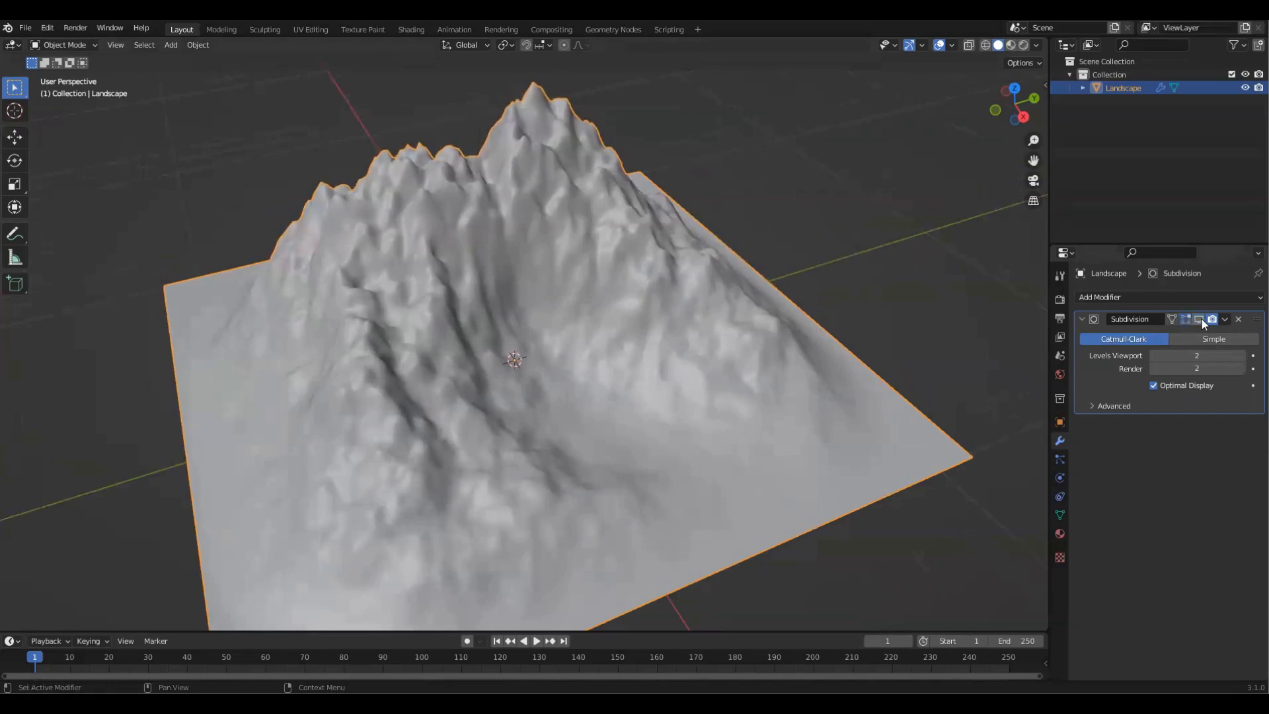
pyautogui.click(1202, 318)
# Step: Collapse the Subdivision modifier's settings and add a Displace modifier to the landscape
pyautogui.moveTo(760, 384); pyautogui.dragTo(803, 363, button='middle')
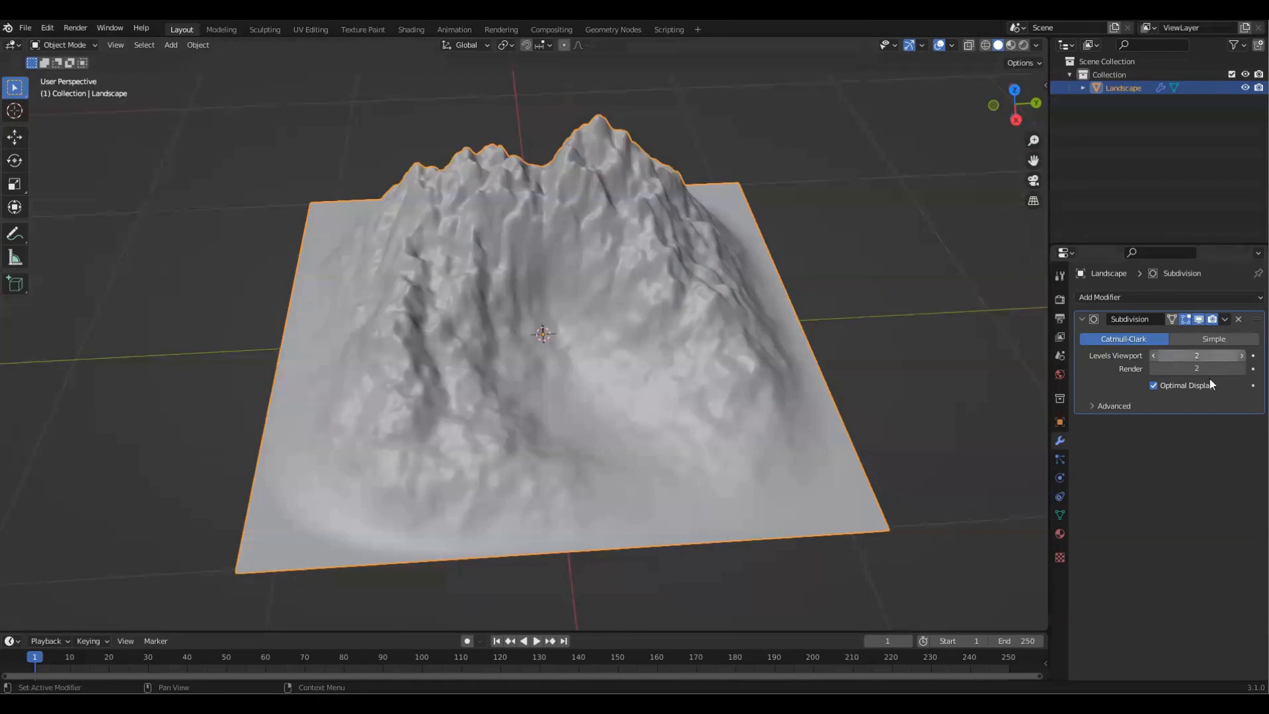
pyautogui.moveTo(453, 324); pyautogui.dragTo(695, 323, button='middle')
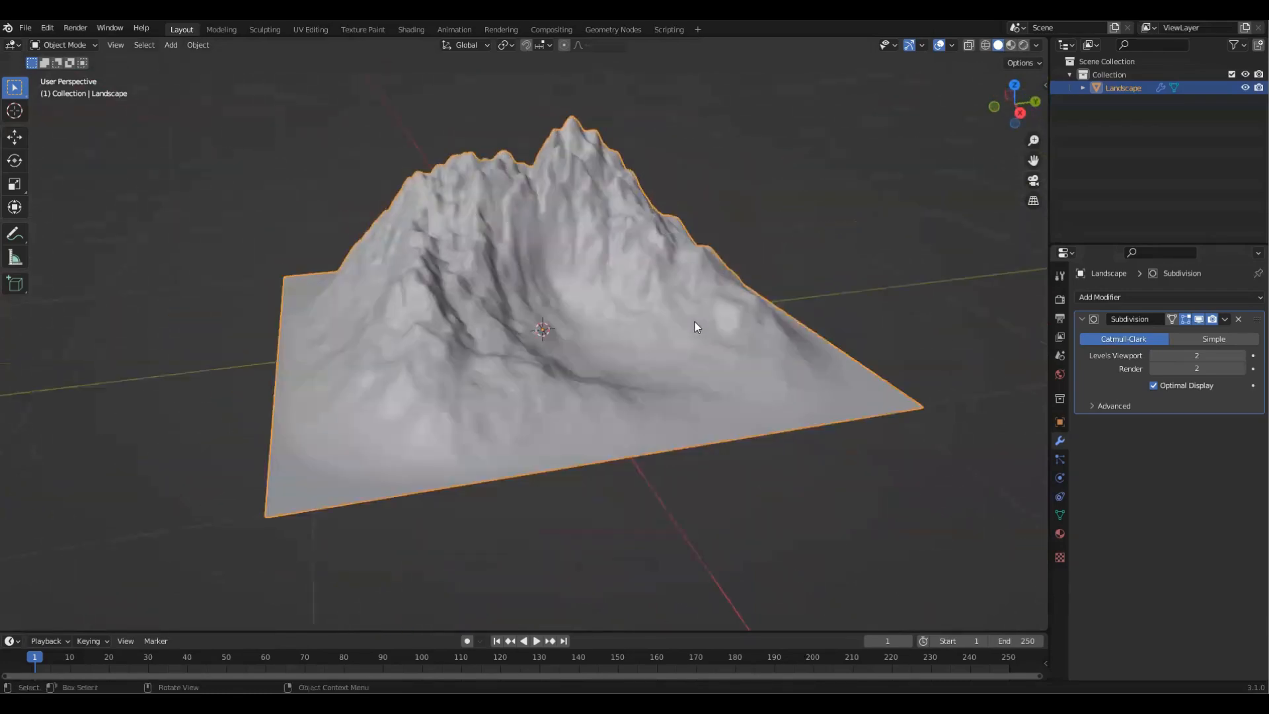
pyautogui.moveTo(777, 250); pyautogui.dragTo(755, 234, button='middle')
pyautogui.moveTo(628, 225); pyautogui.dragTo(1221, 355, button='middle')
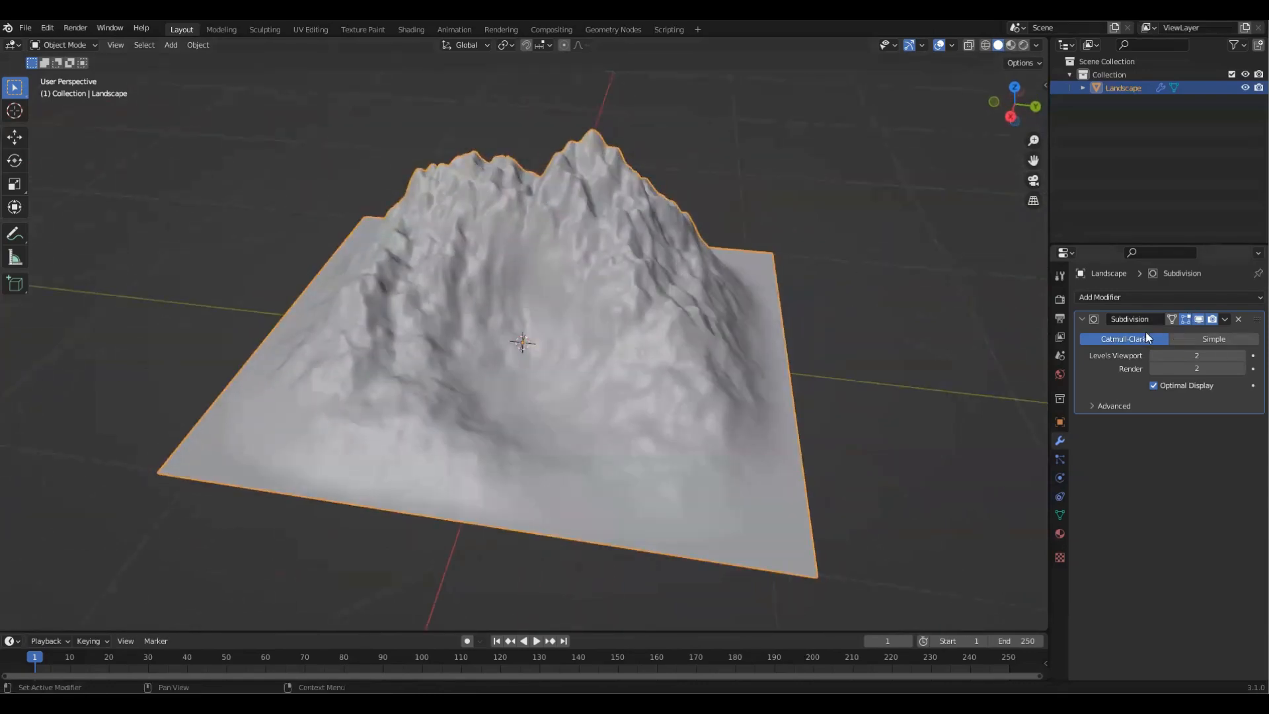
pyautogui.moveTo(581, 295); pyautogui.dragTo(595, 372, button='middle')
pyautogui.moveTo(531, 347); pyautogui.dragTo(747, 321, button='middle')
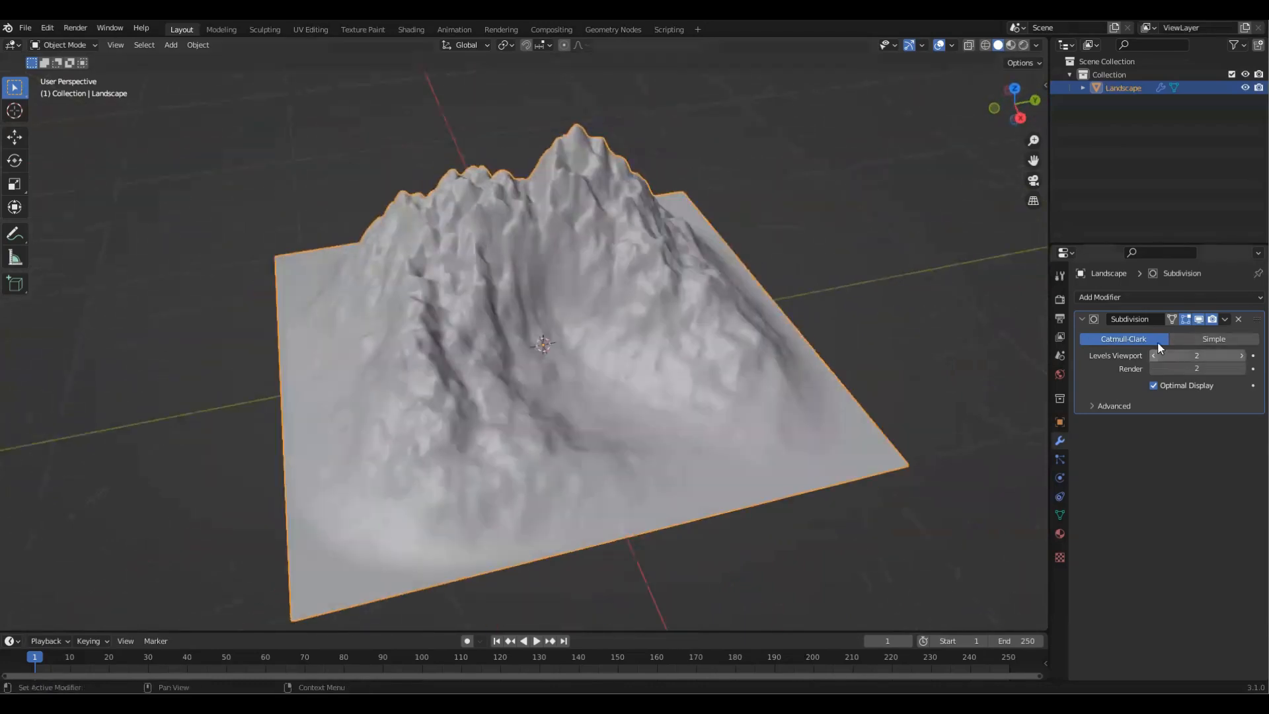
pyautogui.click(1082, 319)
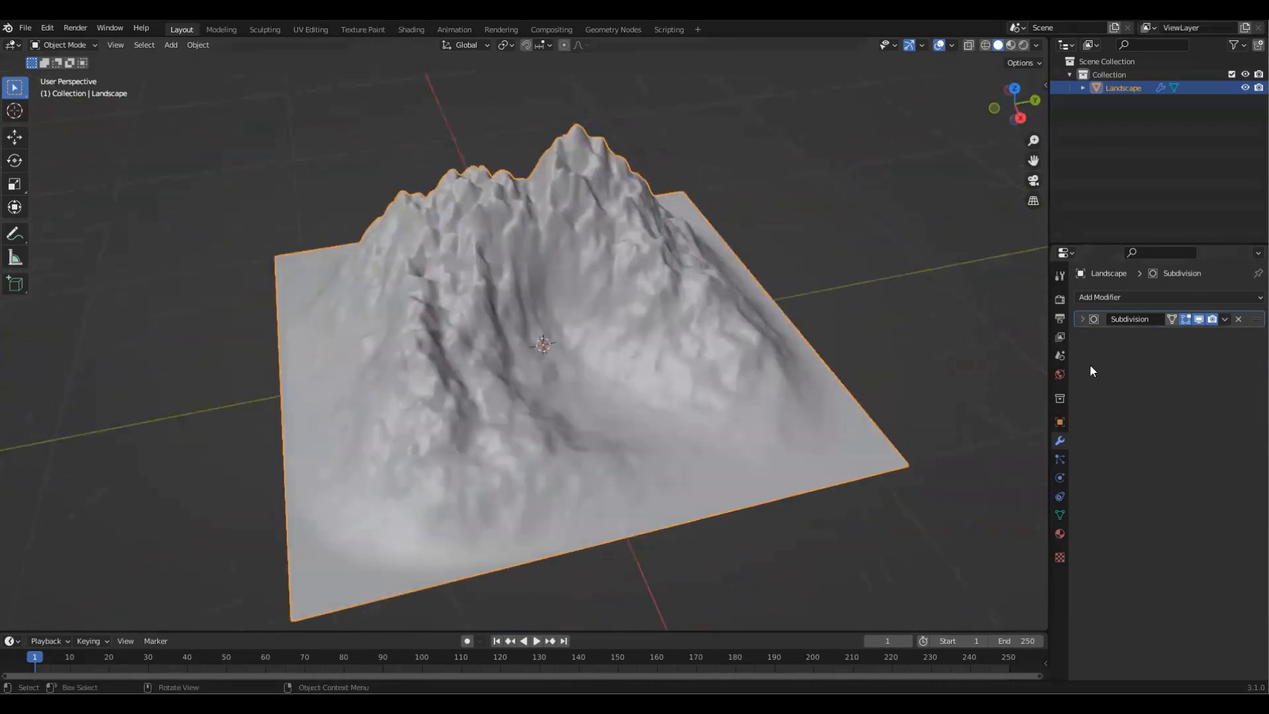
pyautogui.click(1109, 296)
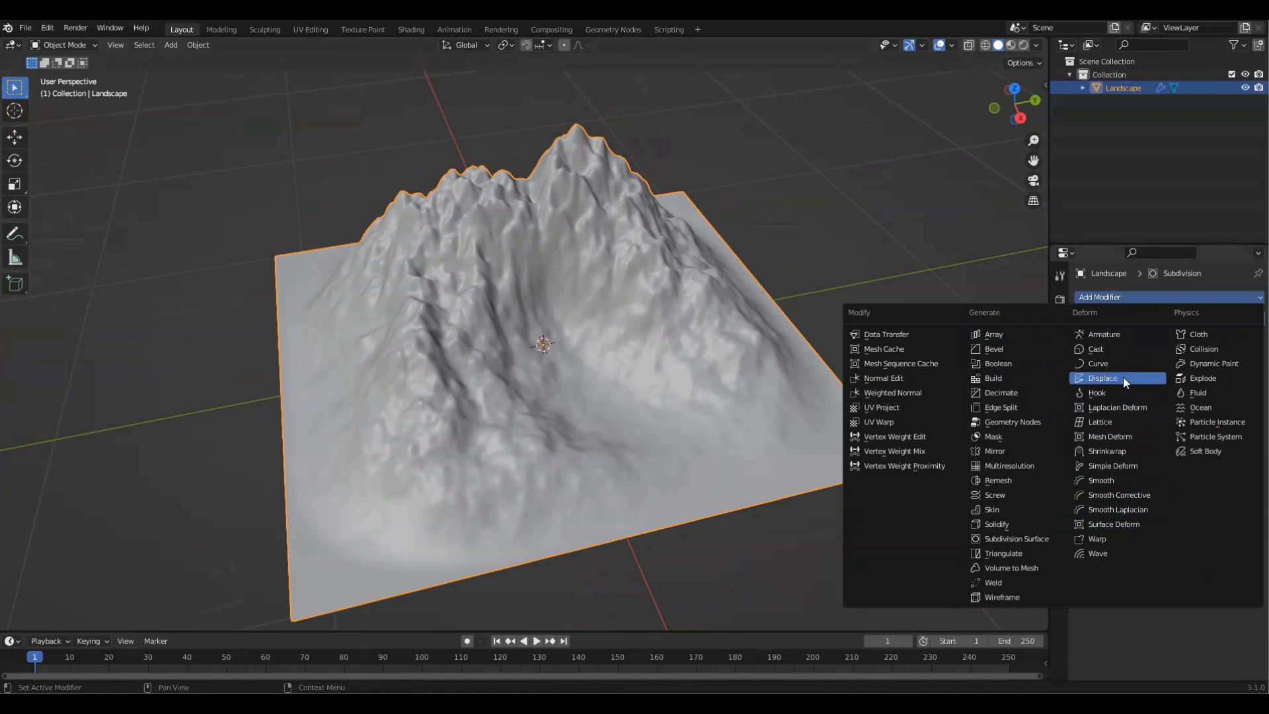
pyautogui.click(1098, 379)
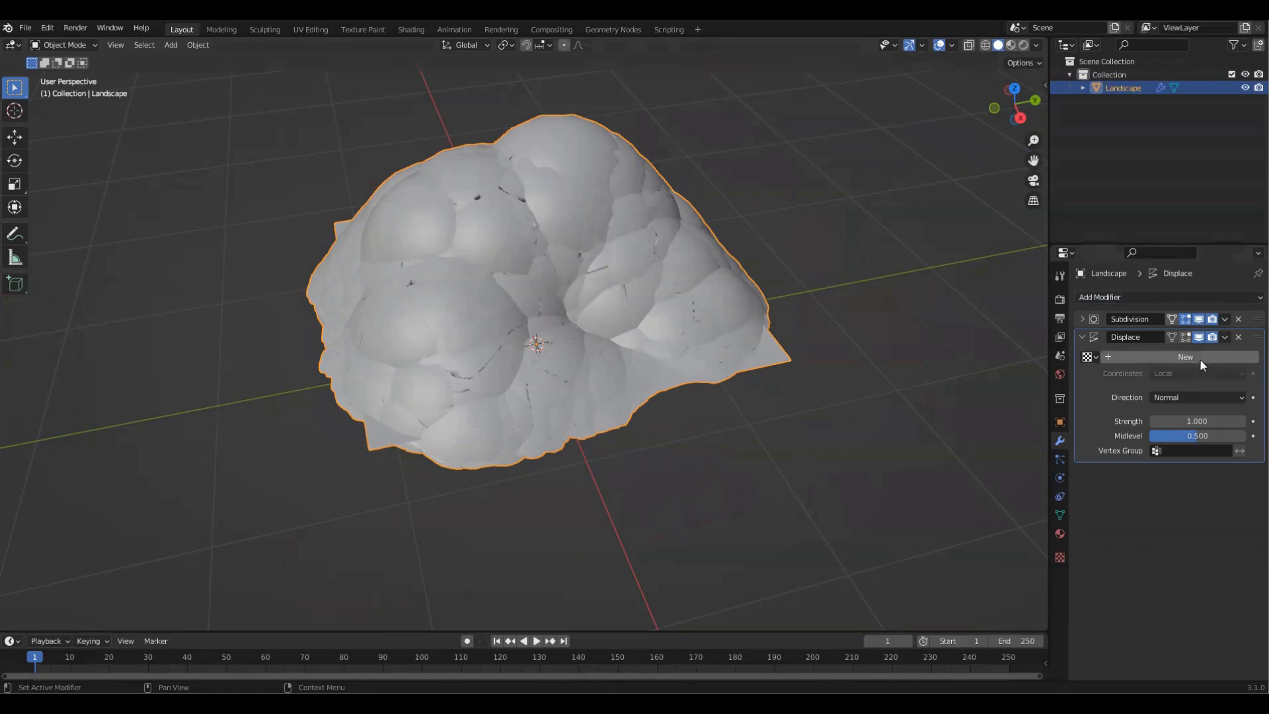
# Step: Set the Displace modifier's strength to 0.1 and inspect the displaced mountain surface
pyautogui.moveTo(1199, 421)
pyautogui.mouseDown()
pyautogui.moveTo(1077, 421)
pyautogui.moveTo(1195, 421)
pyautogui.mouseUp()
pyautogui.click(1195, 421)
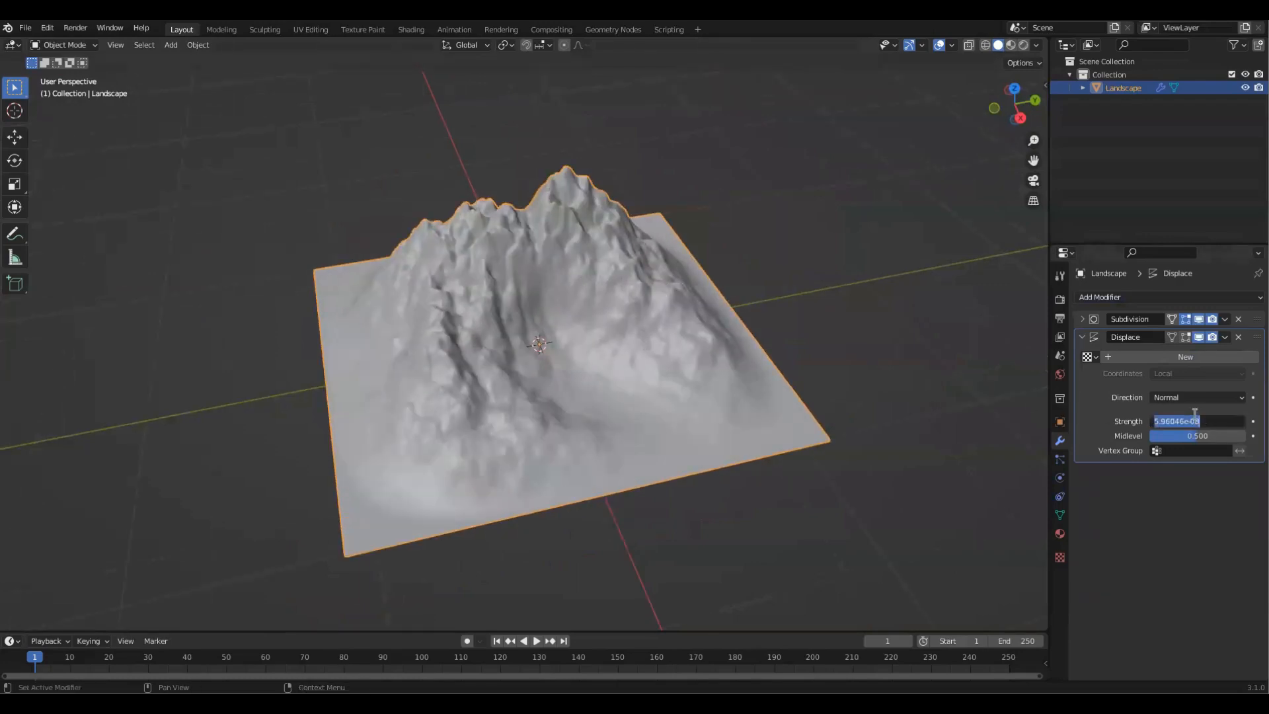
pyautogui.write('.1')
pyautogui.press('Return')
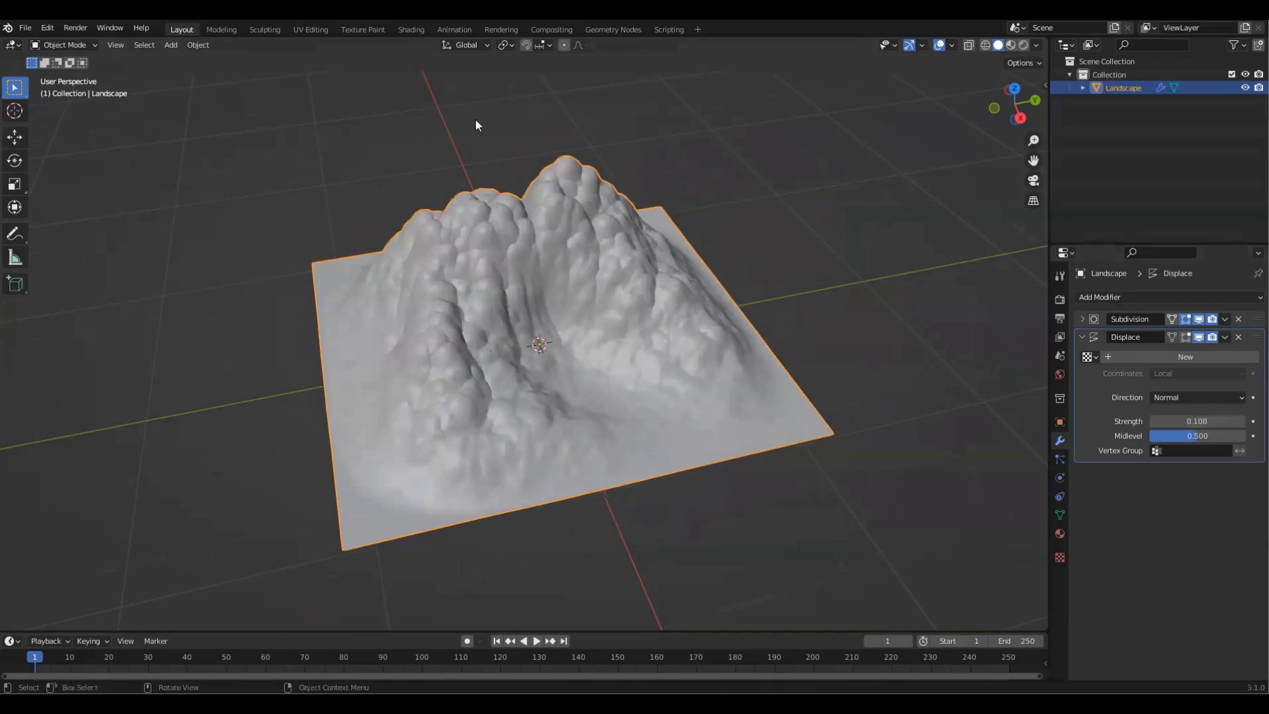
pyautogui.keyDown('shift'); pyautogui.moveTo(558, 246); pyautogui.dragTo(586, 221, button='middle'); pyautogui.keyUp('shift')
pyautogui.moveTo(503, 256); pyautogui.dragTo(640, 232, button='middle')
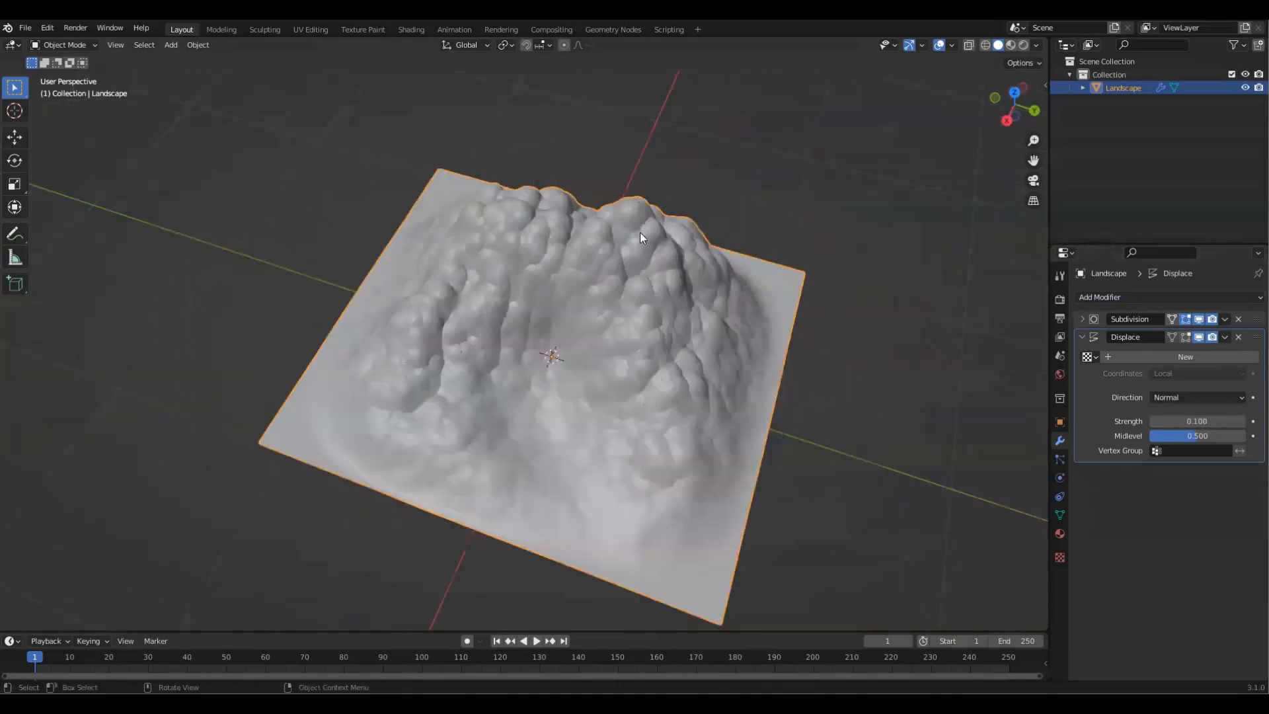
pyautogui.moveTo(759, 461); pyautogui.dragTo(717, 374, button='middle')
pyautogui.scroll(3, 736, 353)
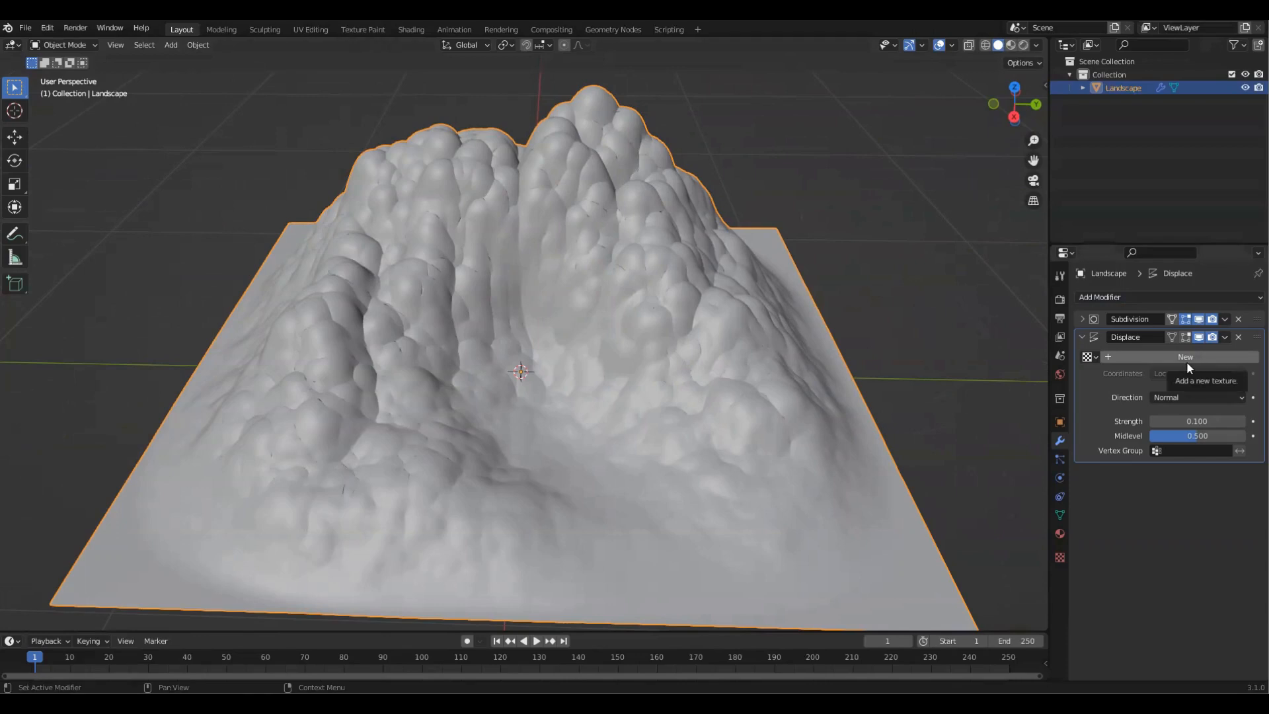
# Step: Create a new texture for the Displace modifier and name it "Mountain Rocky"
pyautogui.click(1205, 358)
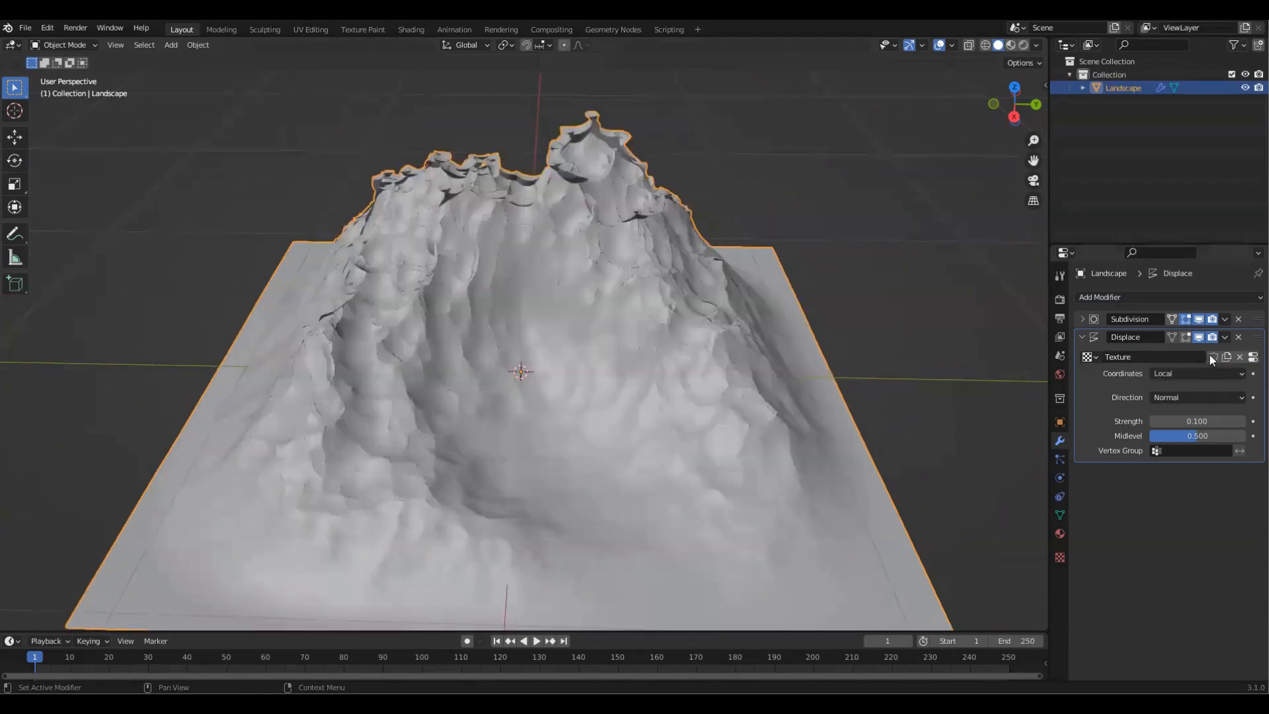
pyautogui.doubleClick(1164, 357)
pyautogui.write('Mountain Rocky')
pyautogui.moveTo(517, 391); pyautogui.dragTo(549, 350, button='middle')
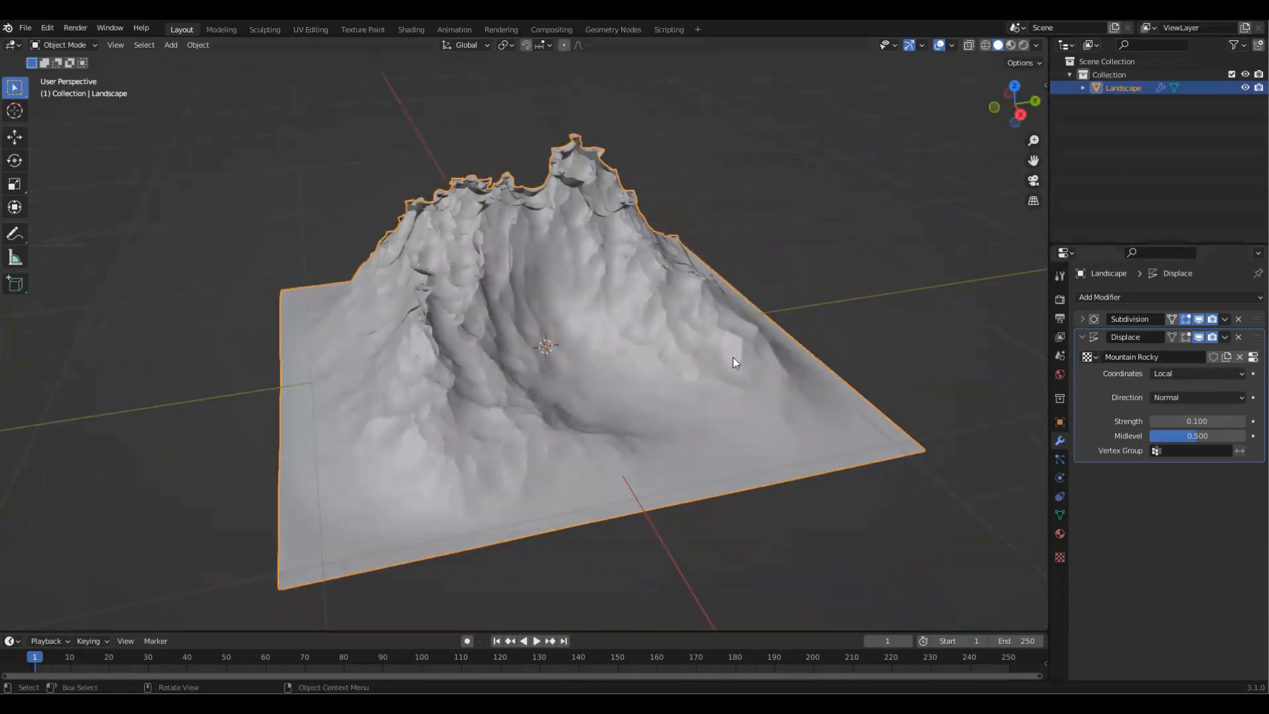
# Step: Show the settings of the "Mountain Rocky" texture used by the Displace modifier
pyautogui.moveTo(550, 206); pyautogui.dragTo(834, 266, button='middle')
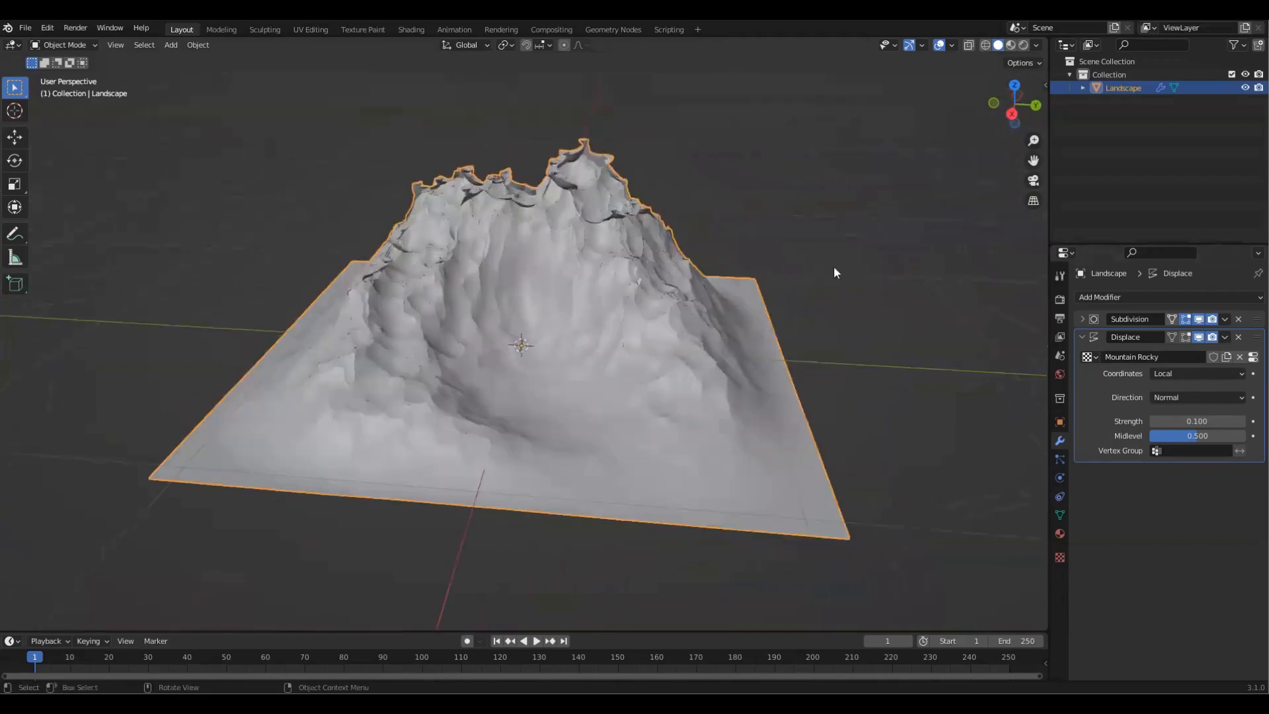
pyautogui.click(1060, 557)
pyautogui.moveTo(721, 399); pyautogui.dragTo(768, 422, button='middle')
pyautogui.moveTo(623, 359); pyautogui.dragTo(854, 372, button='middle')
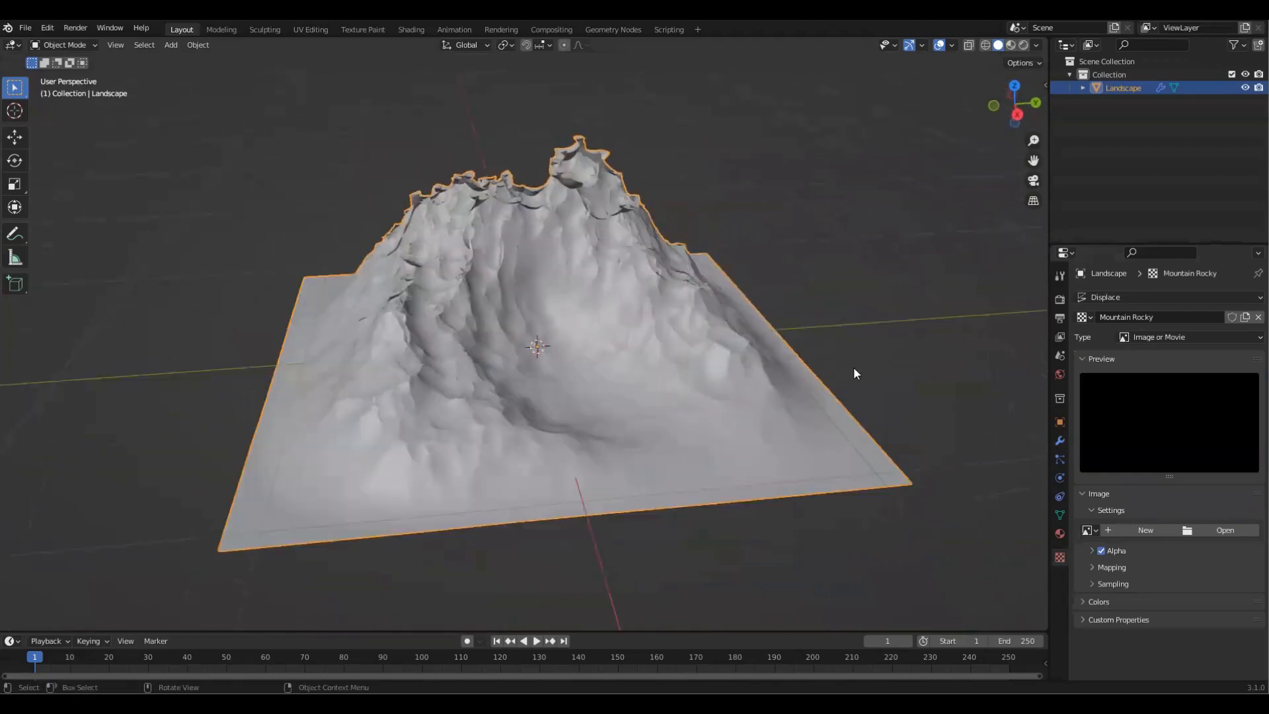
# Step: Try the Clouds texture type on the landscape's displacement with its noise type set to Hard
pyautogui.click(1139, 339)
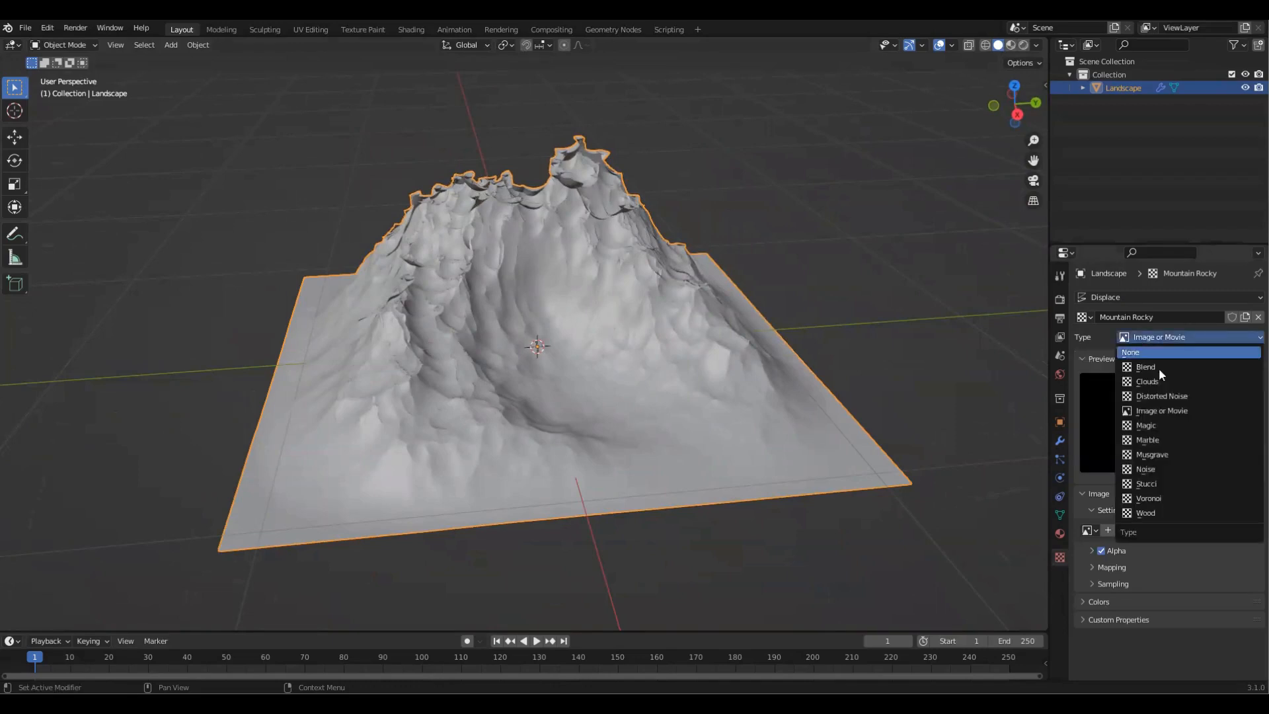
pyautogui.click(1211, 337)
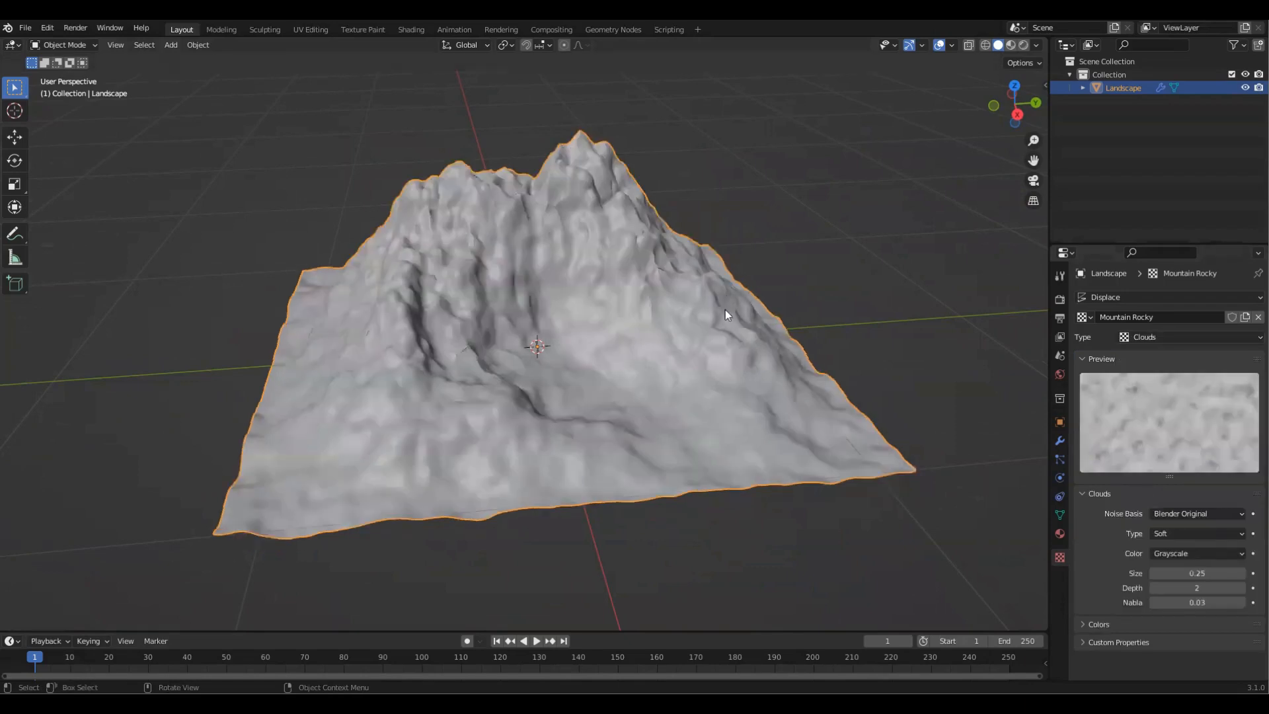
pyautogui.moveTo(724, 310); pyautogui.dragTo(714, 326, button='middle')
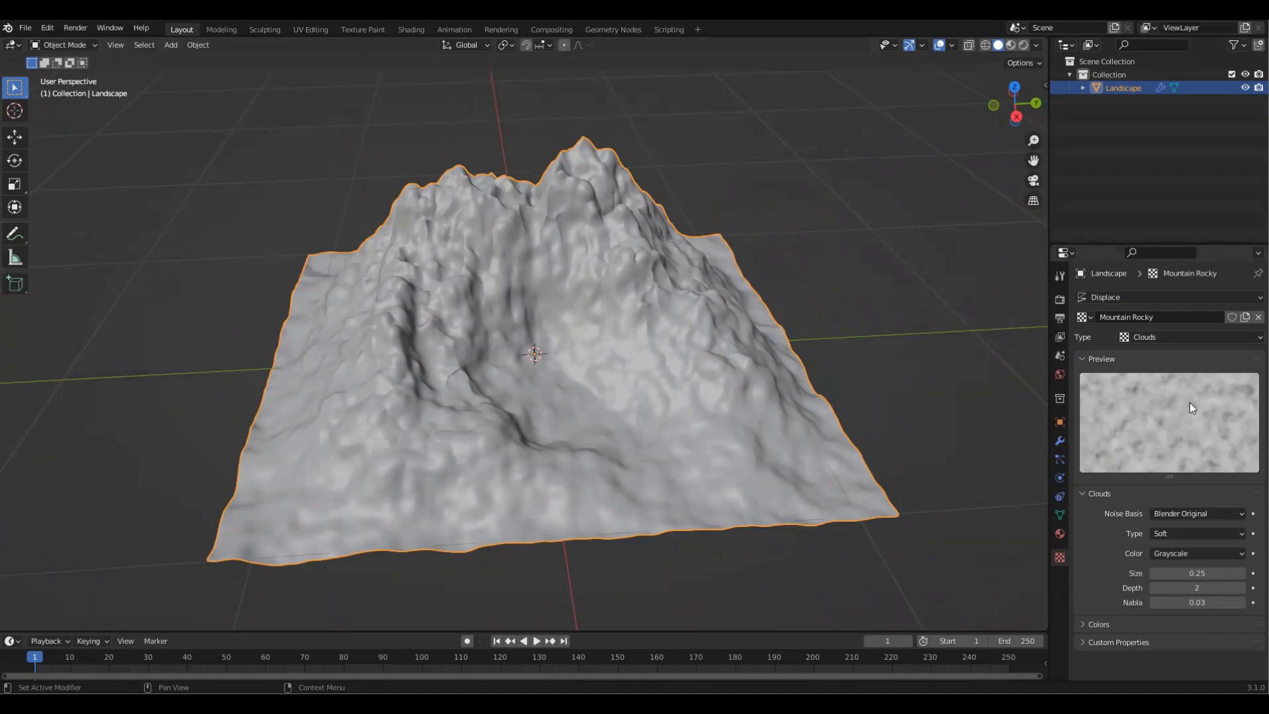
pyautogui.moveTo(555, 218); pyautogui.dragTo(703, 332, button='middle')
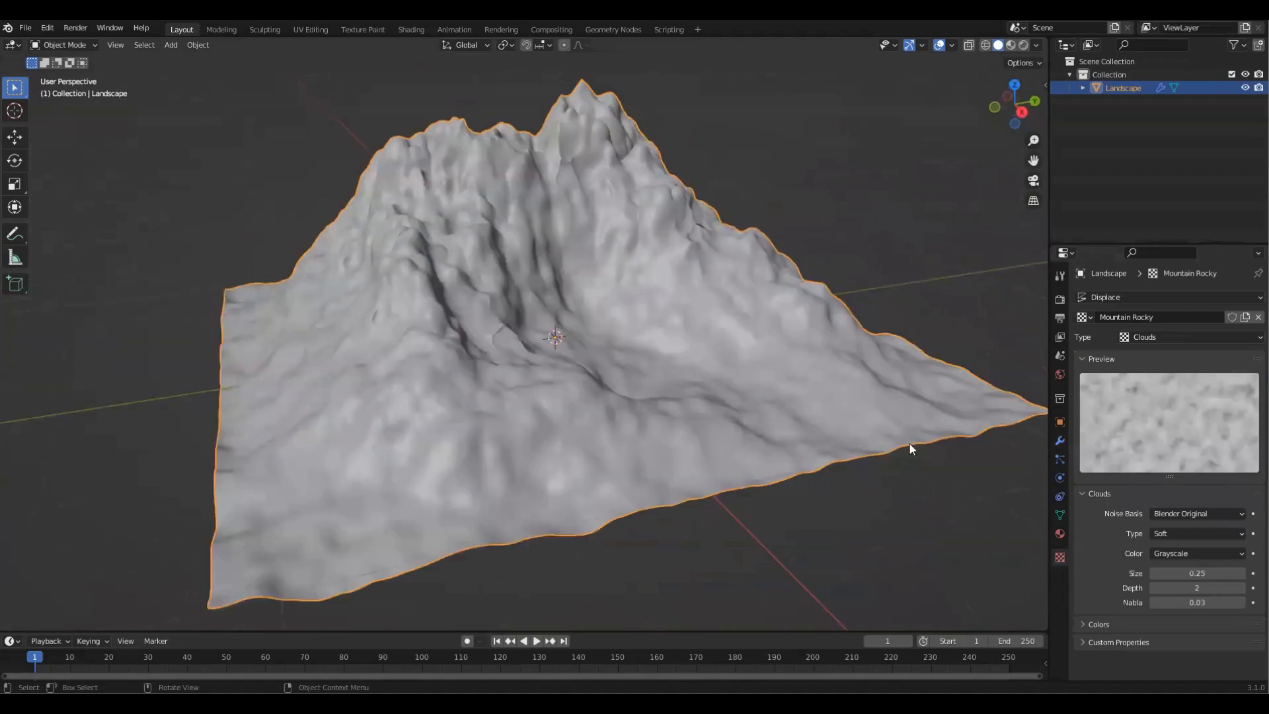
pyautogui.click(1185, 535)
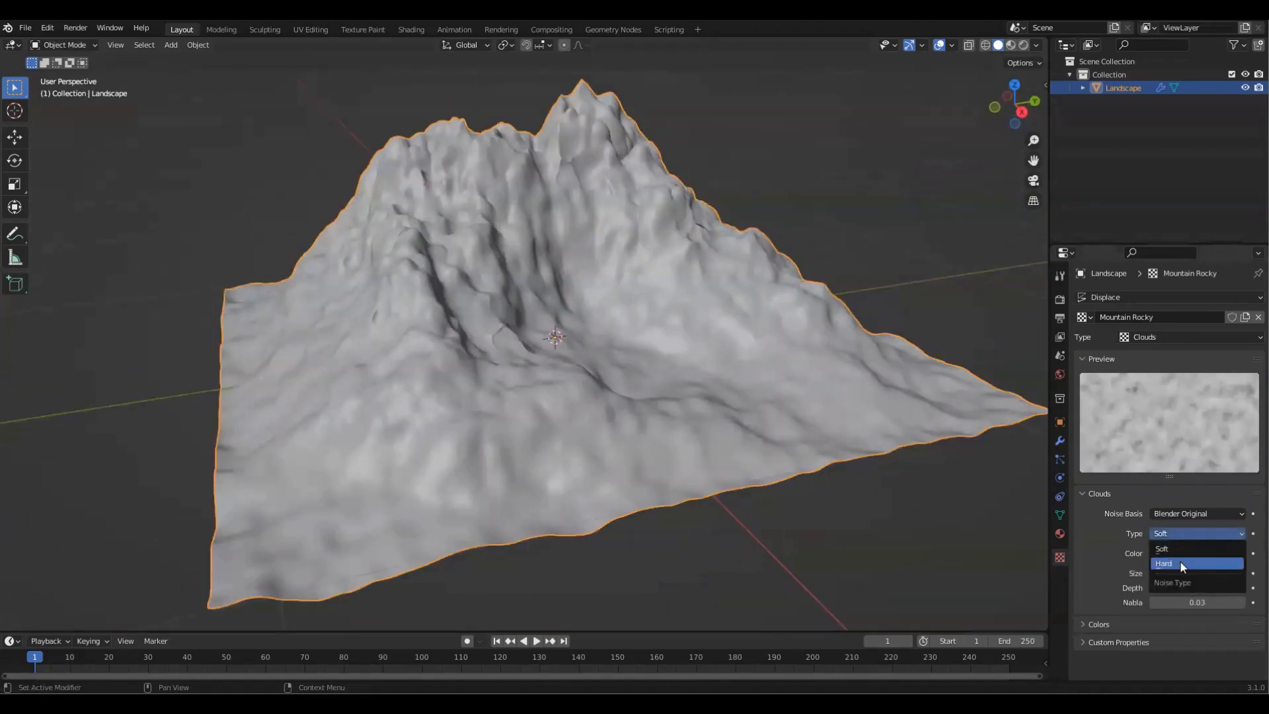
pyautogui.click(1180, 560)
pyautogui.moveTo(942, 461); pyautogui.dragTo(796, 414, button='middle')
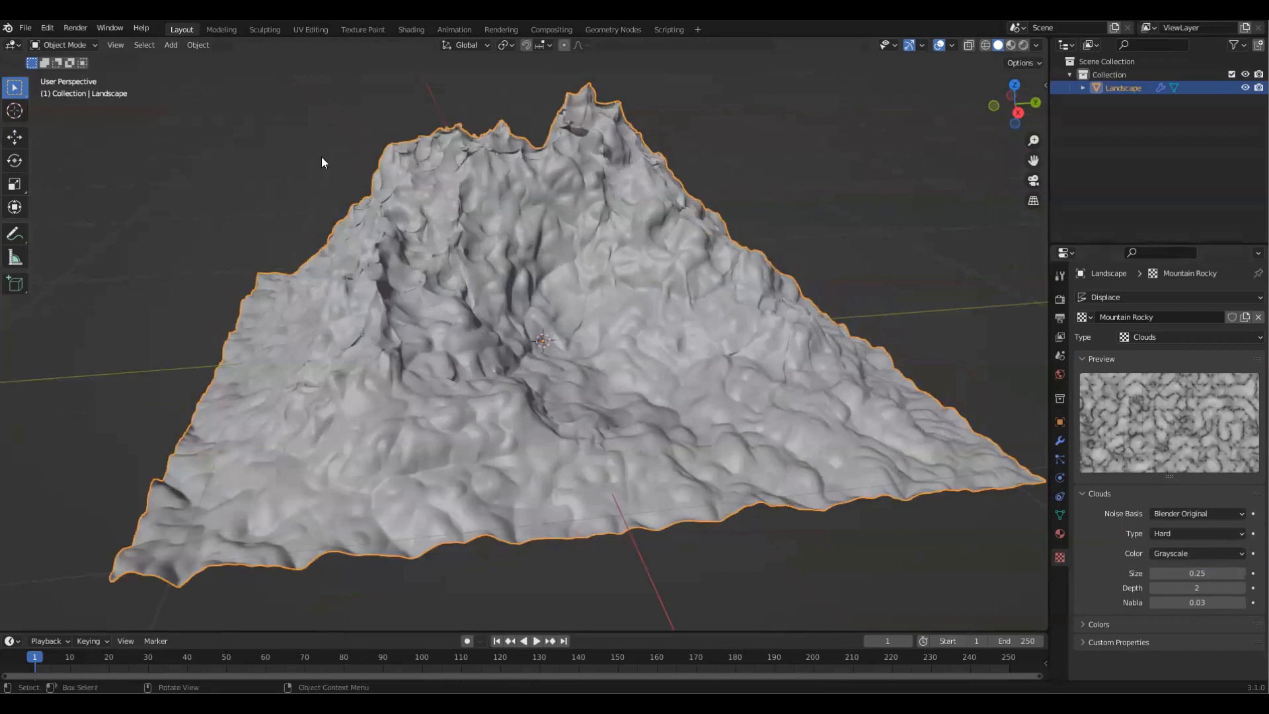
pyautogui.moveTo(678, 277); pyautogui.dragTo(760, 284, button='middle')
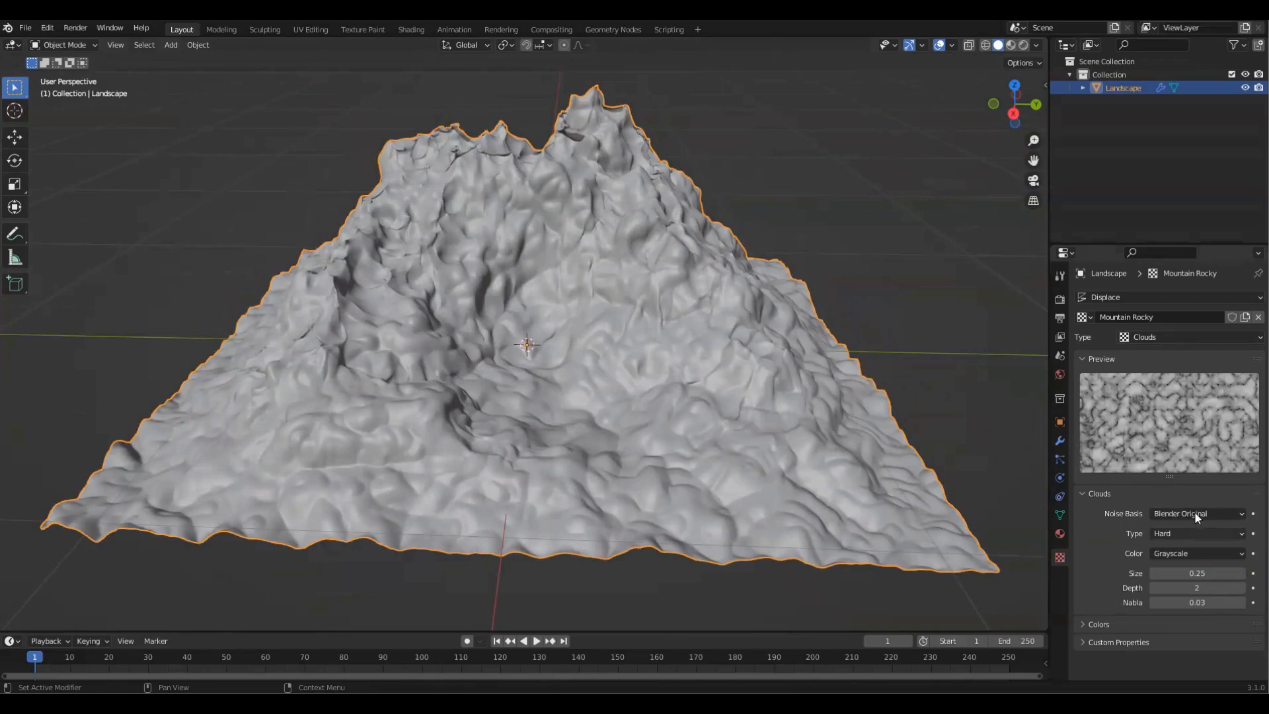
# Step: Try the Distorted Noise and Musgrave types for the "Mountain Rocky" texture and inspect their effect on the terrain
pyautogui.click(1151, 337)
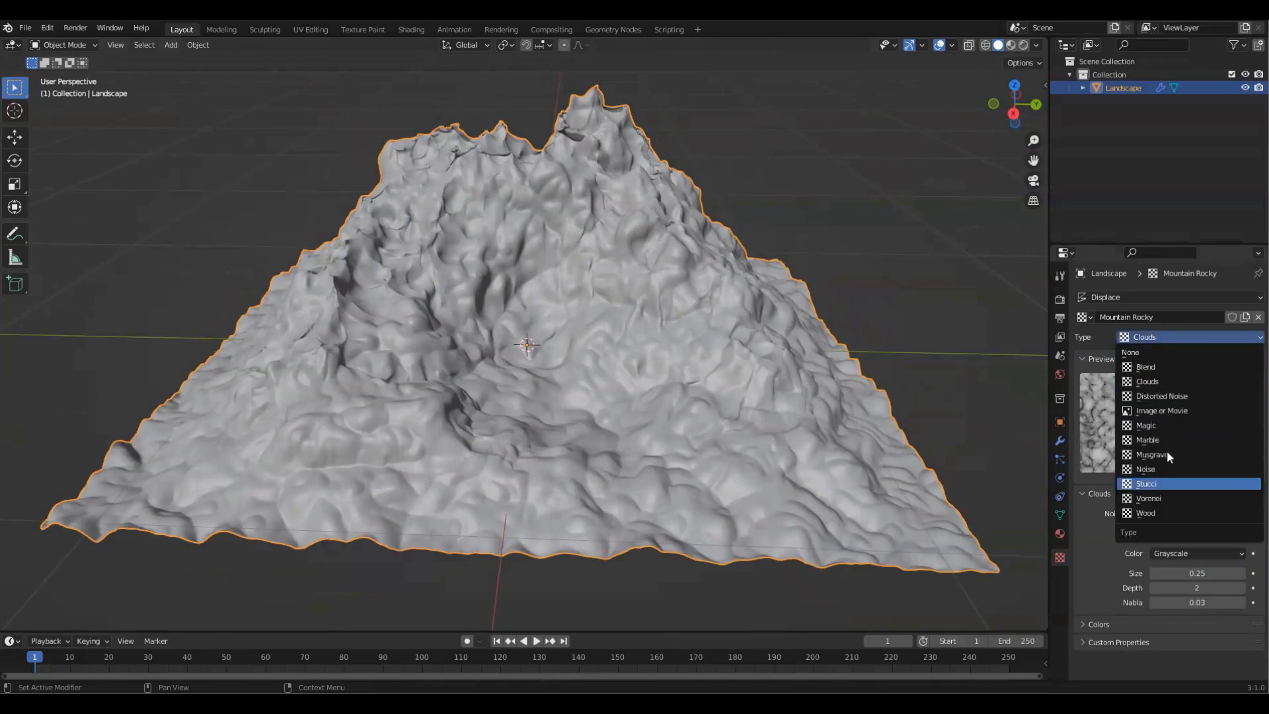
pyautogui.click(1185, 400)
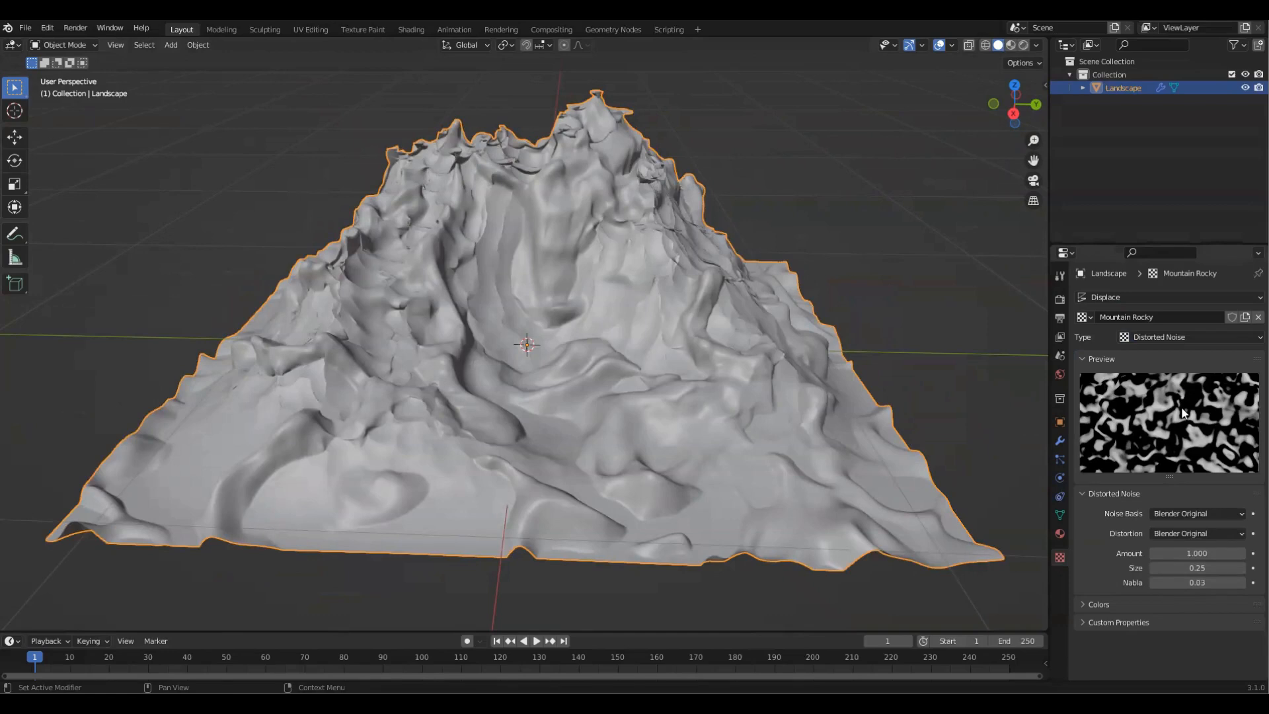
pyautogui.click(1176, 337)
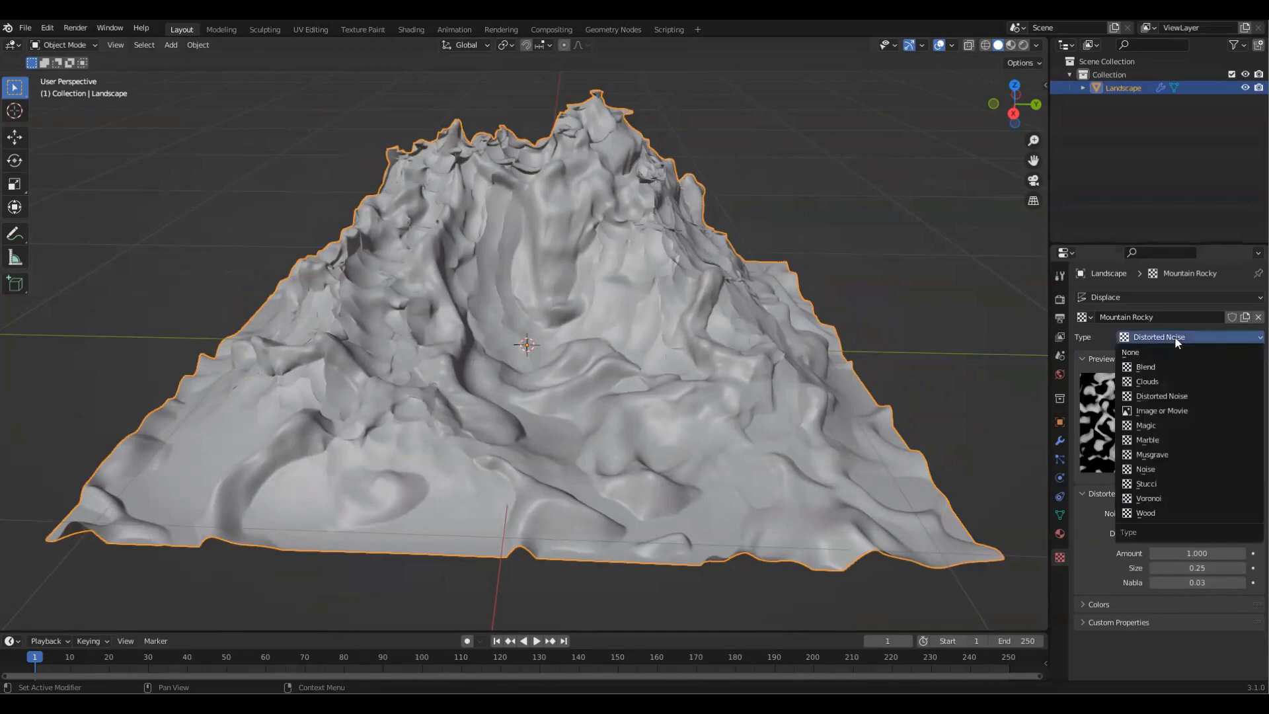
pyautogui.click(1181, 450)
pyautogui.moveTo(780, 341); pyautogui.dragTo(1117, 518, button='middle')
pyautogui.click(1168, 339)
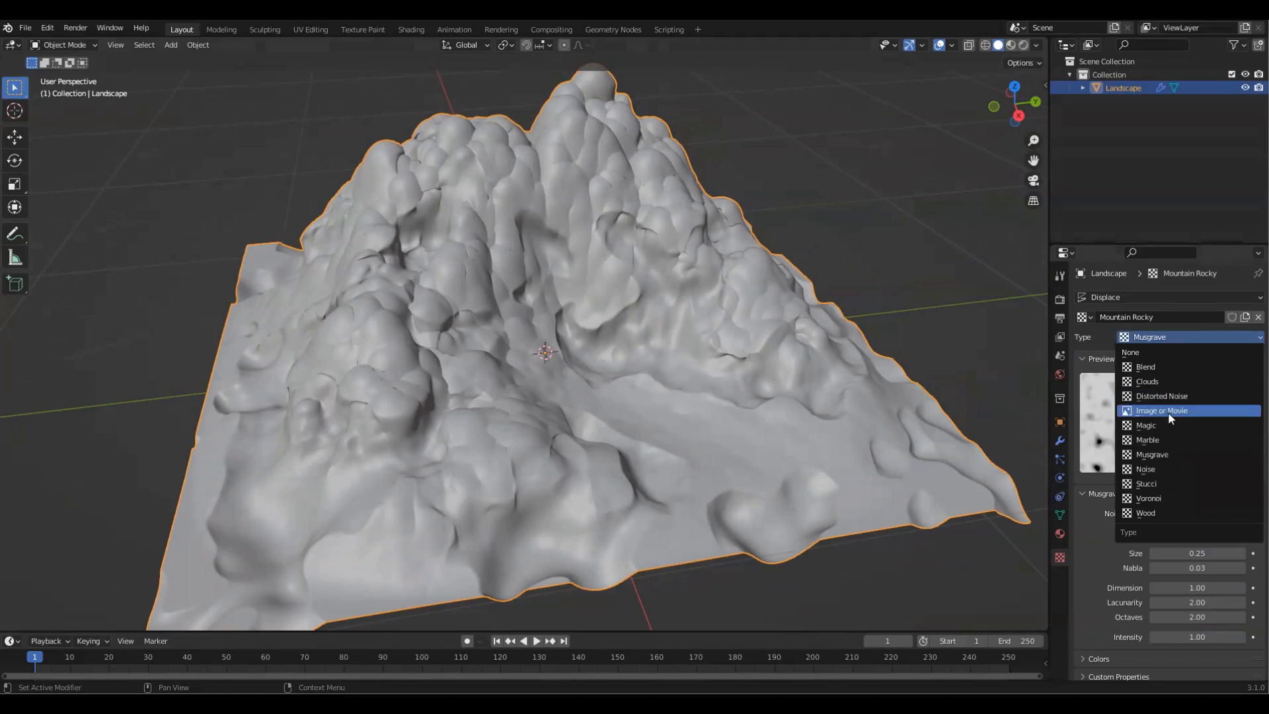
pyautogui.click(1187, 339)
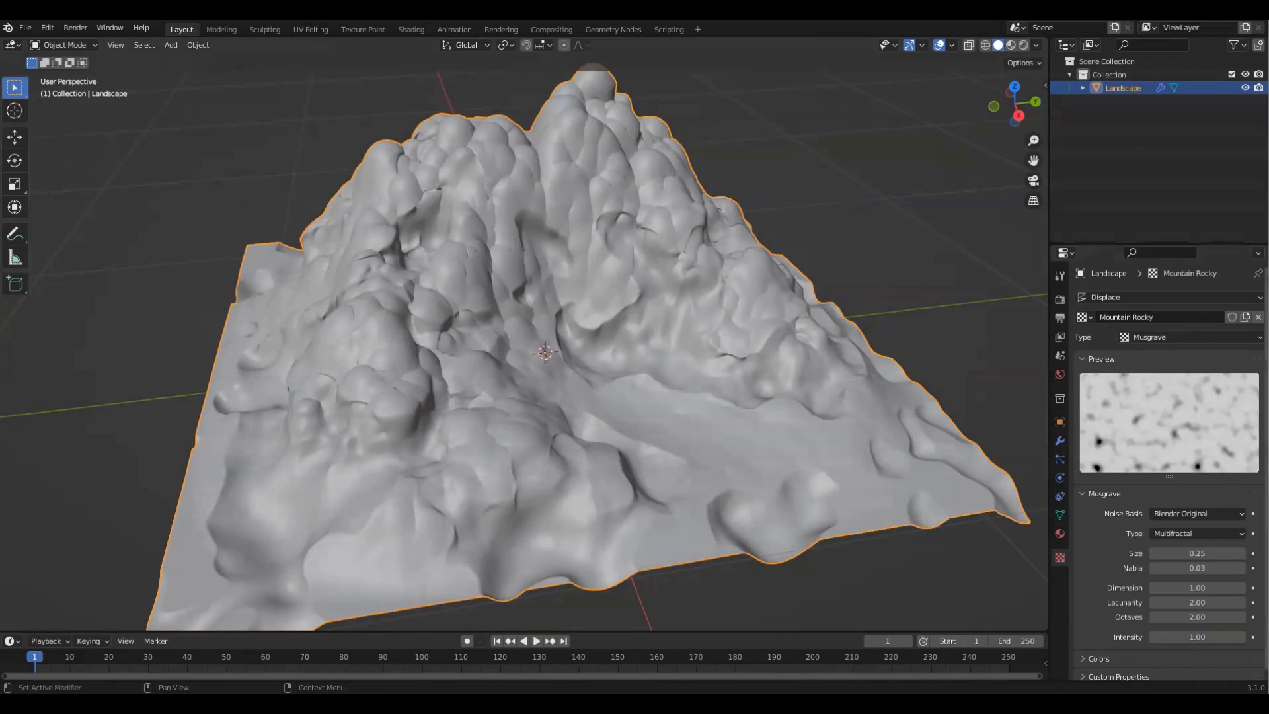
pyautogui.moveTo(770, 261); pyautogui.dragTo(761, 213, button='middle')
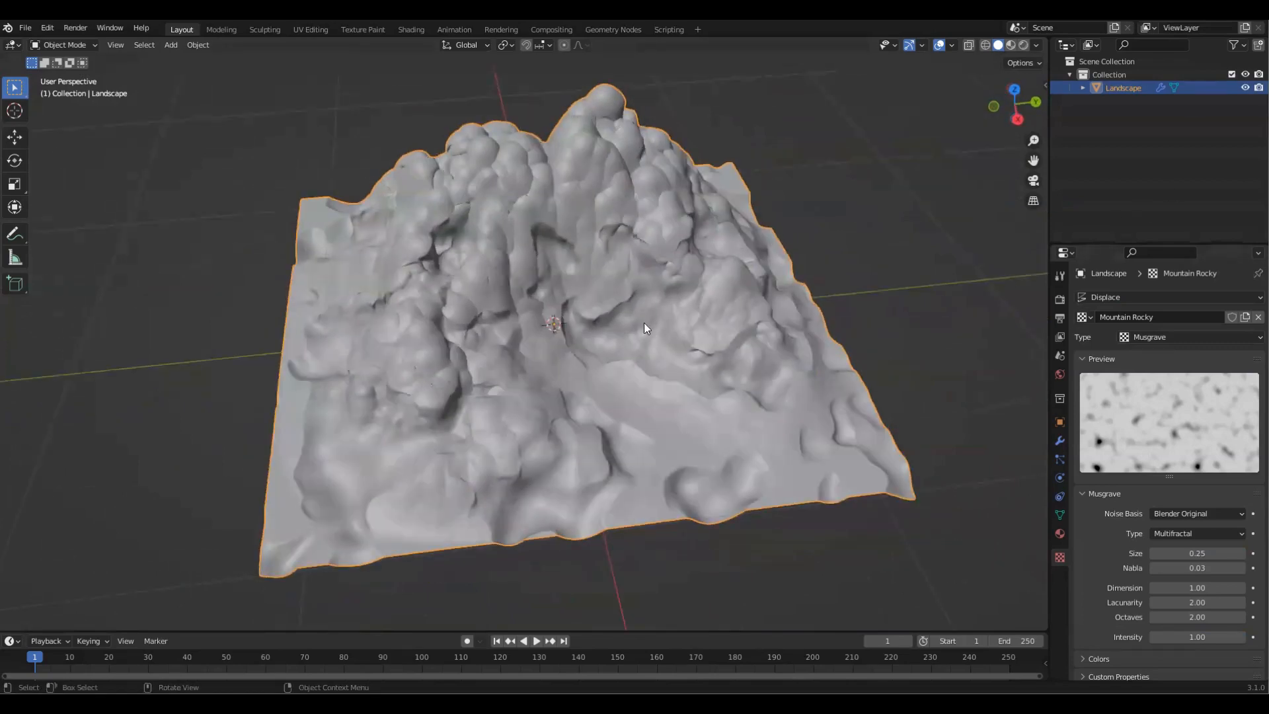
# Step: Set the "Mountain Rocky" texture type back to Image or Movie
pyautogui.click(1169, 332)
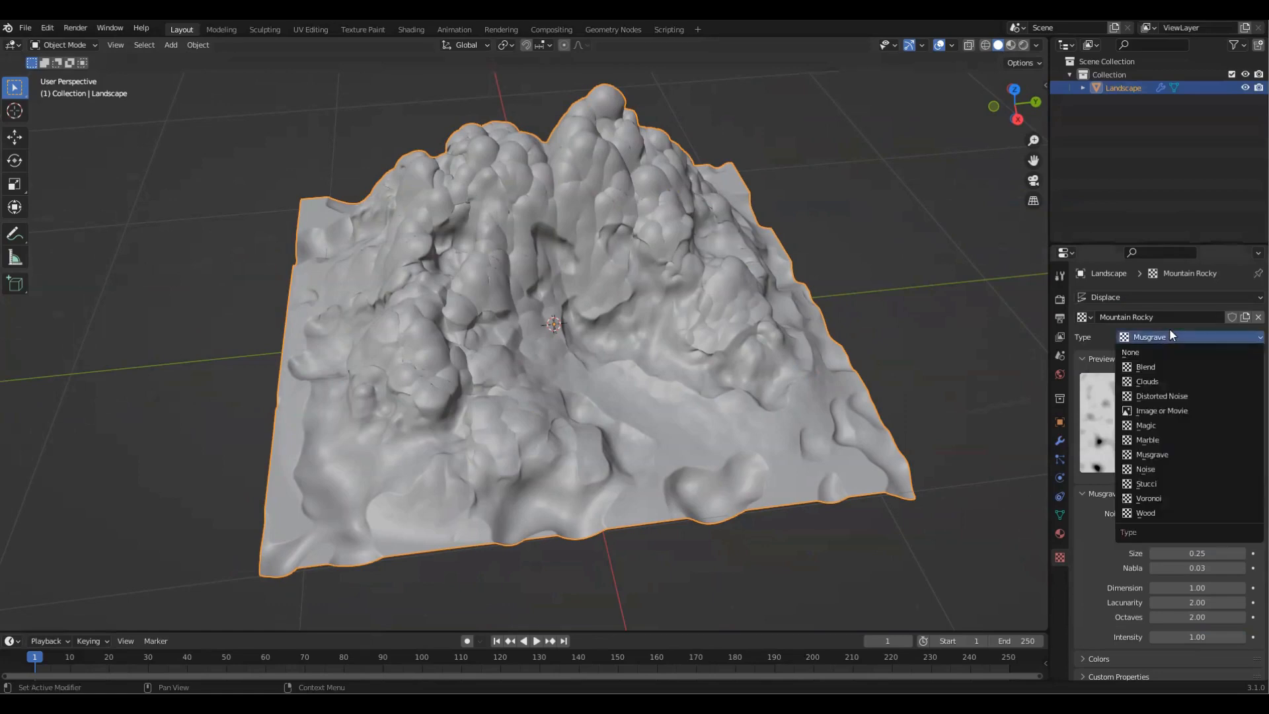
pyautogui.click(1184, 411)
pyautogui.moveTo(814, 262); pyautogui.dragTo(659, 227, button='middle')
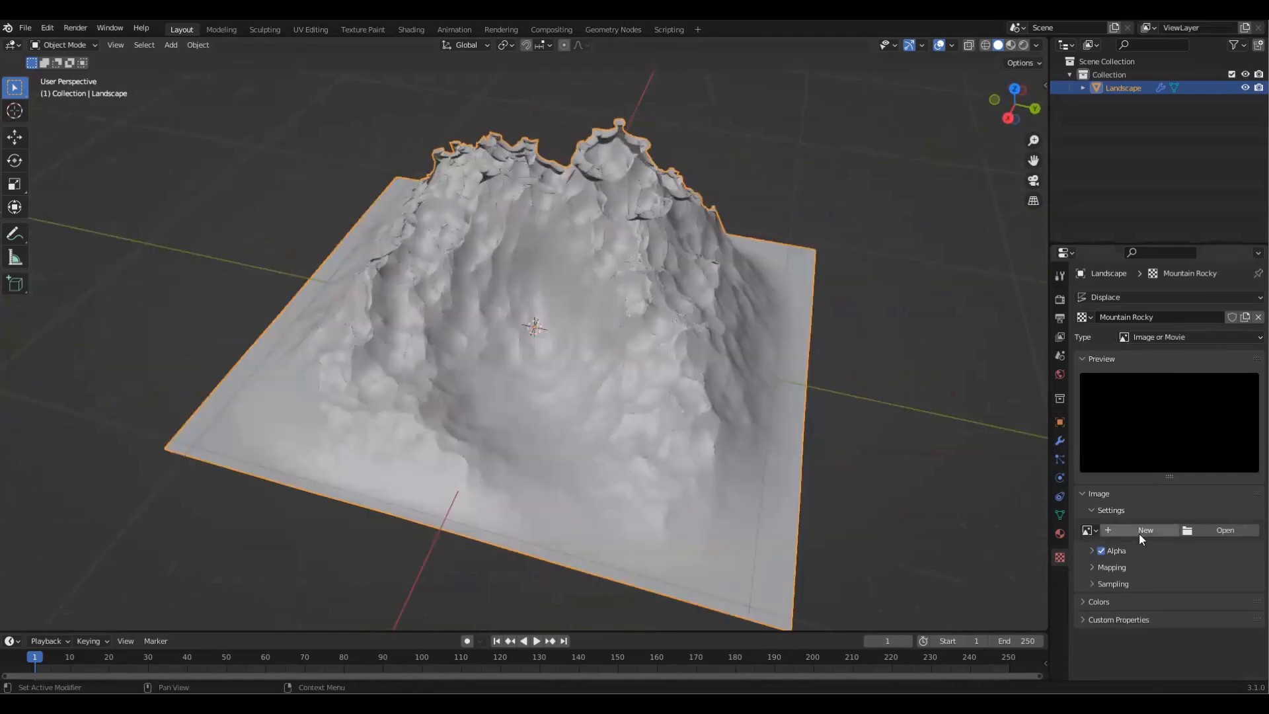
# Step: Load vl0fdfho_2K_Displacement.jpg from the Megascans Library's surface folder rock_rough_vl0fdfho as the texture image
pyautogui.click(1218, 533)
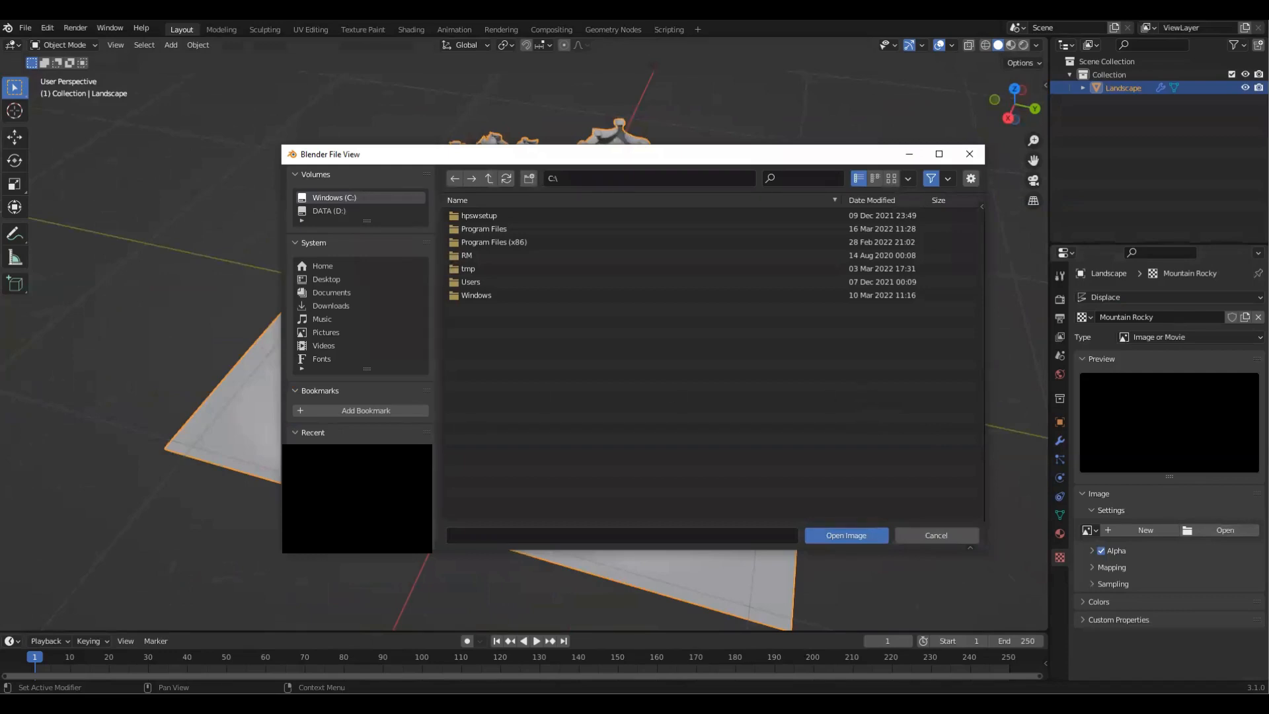
pyautogui.click(331, 292)
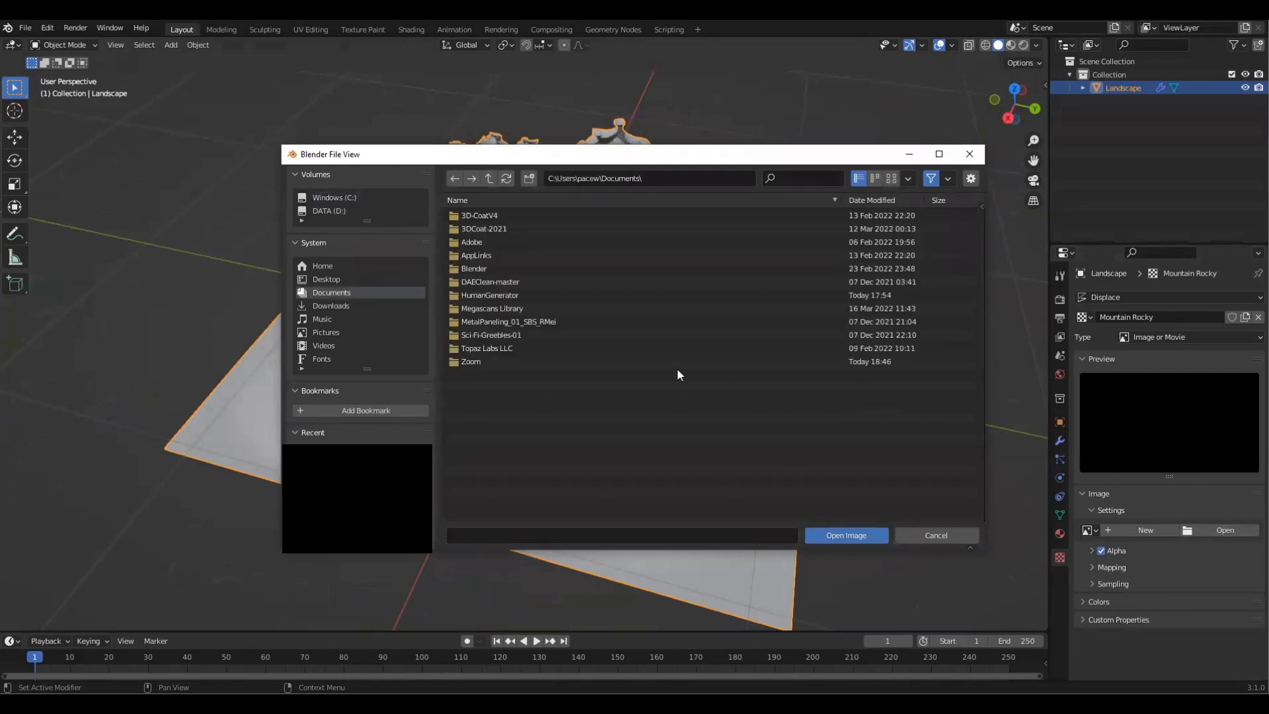
pyautogui.doubleClick(532, 308)
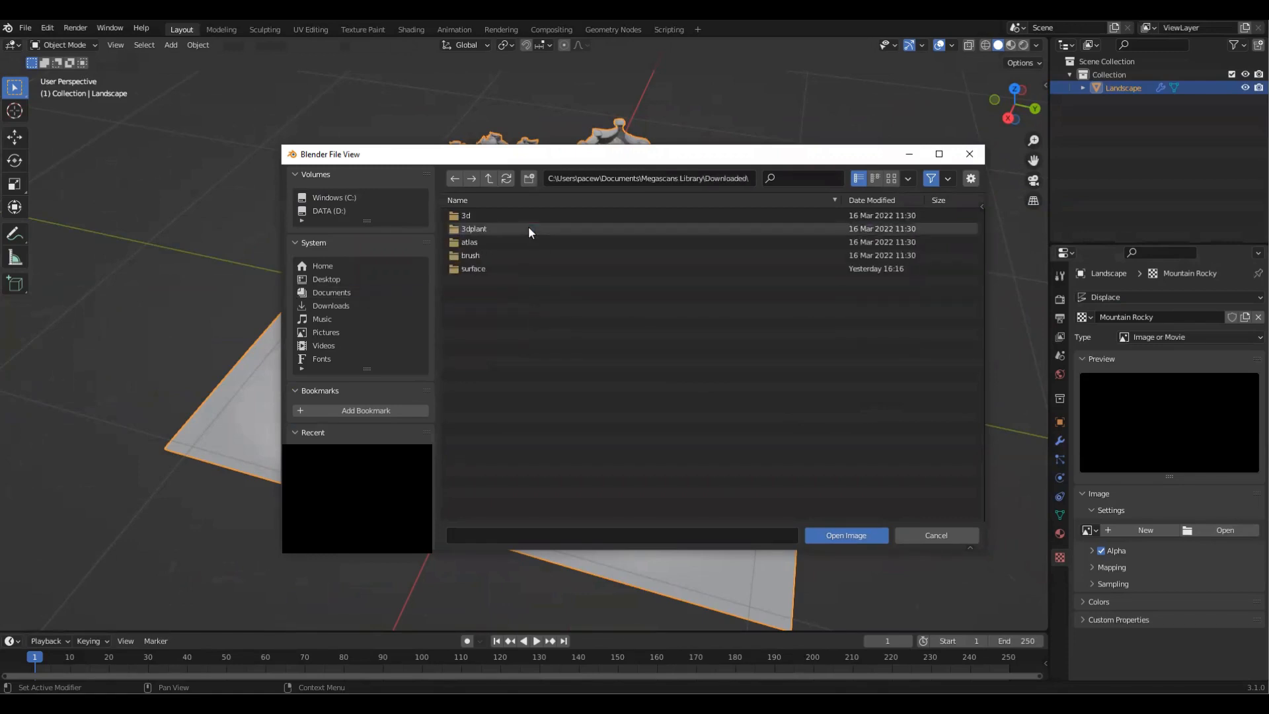
pyautogui.doubleClick(520, 270)
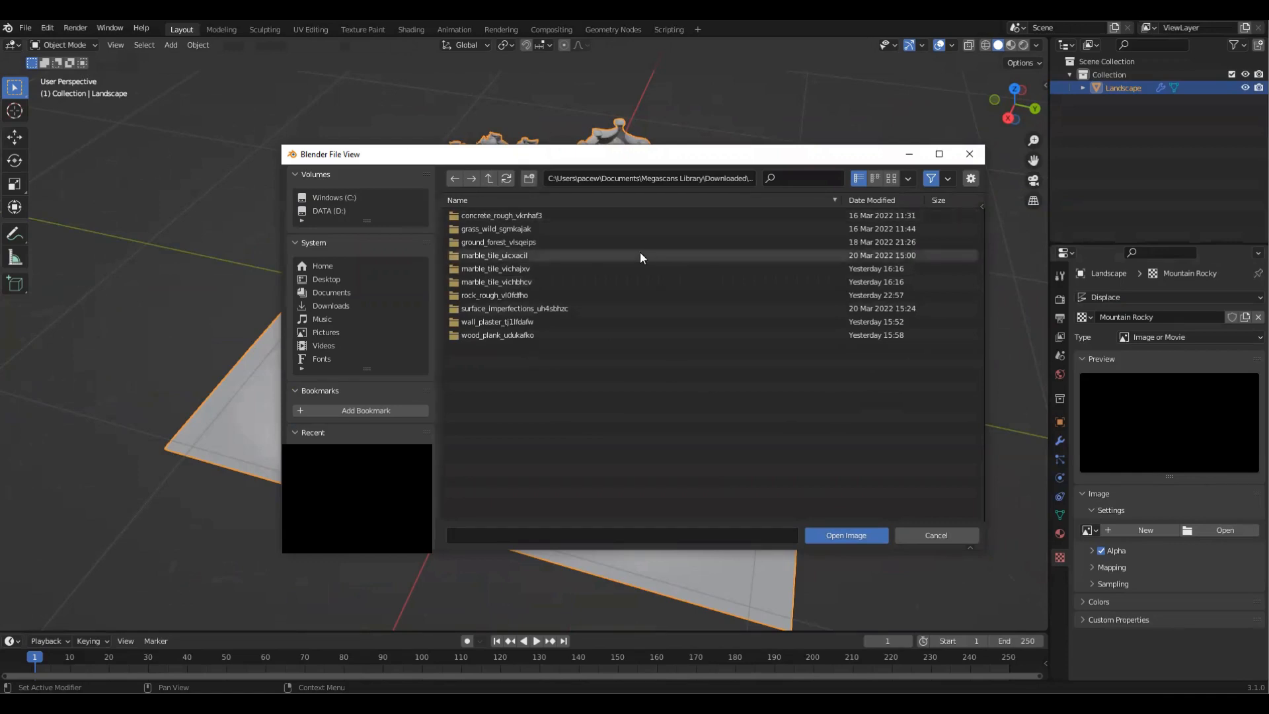
pyautogui.doubleClick(521, 295)
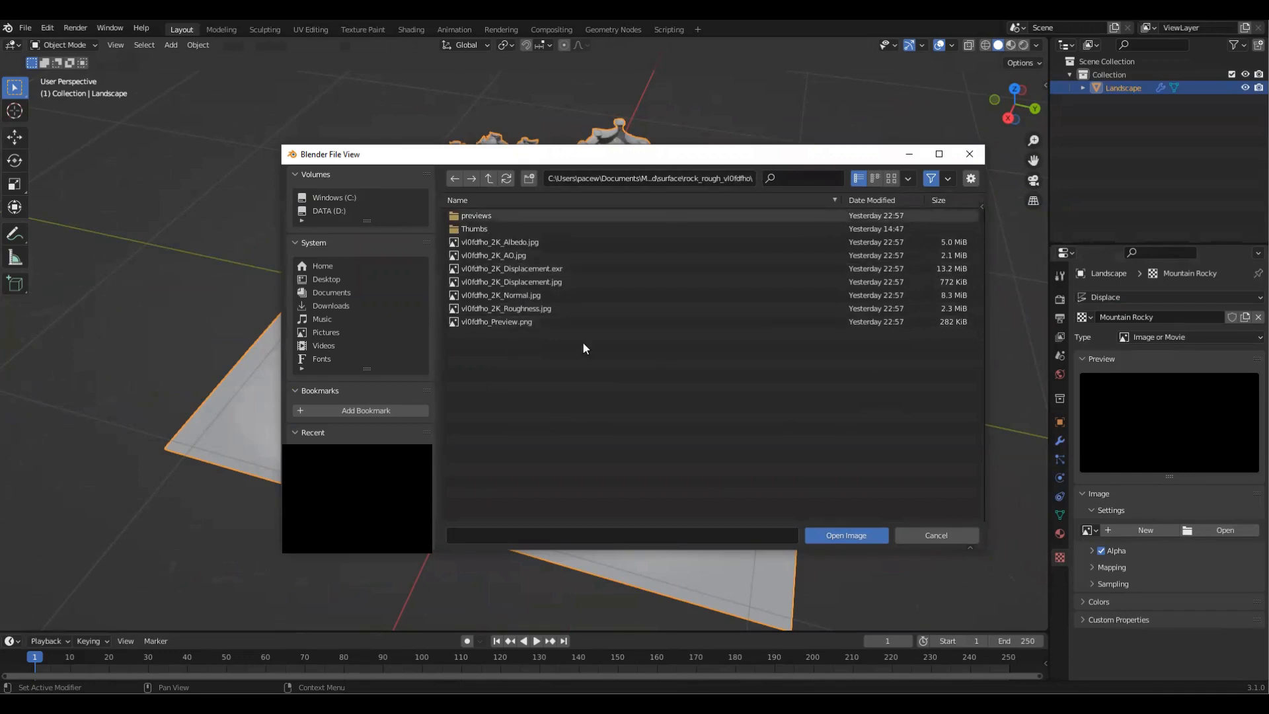
pyautogui.click(548, 295)
pyautogui.click(561, 283)
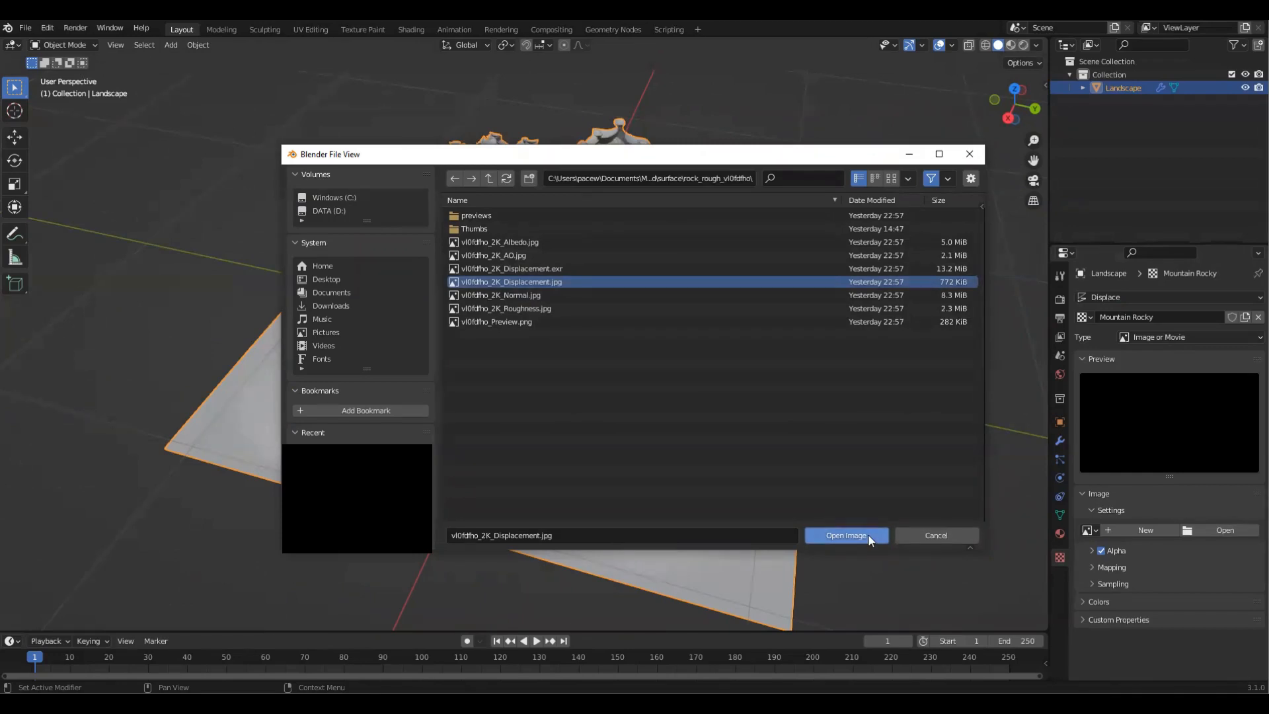
pyautogui.click(847, 536)
# Step: Examine the rocky displacement detail on the mountain from several angles
pyautogui.moveTo(368, 253); pyautogui.dragTo(767, 277, button='middle')
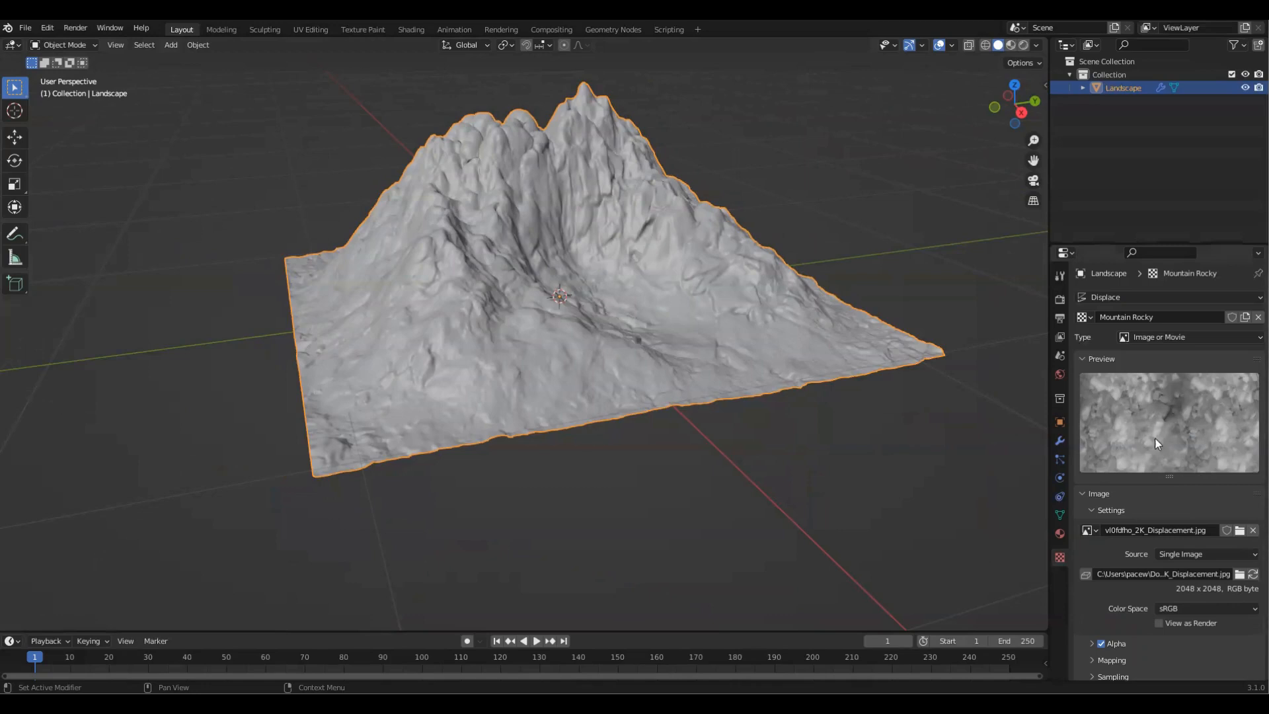
pyautogui.scroll(2, 639, 286)
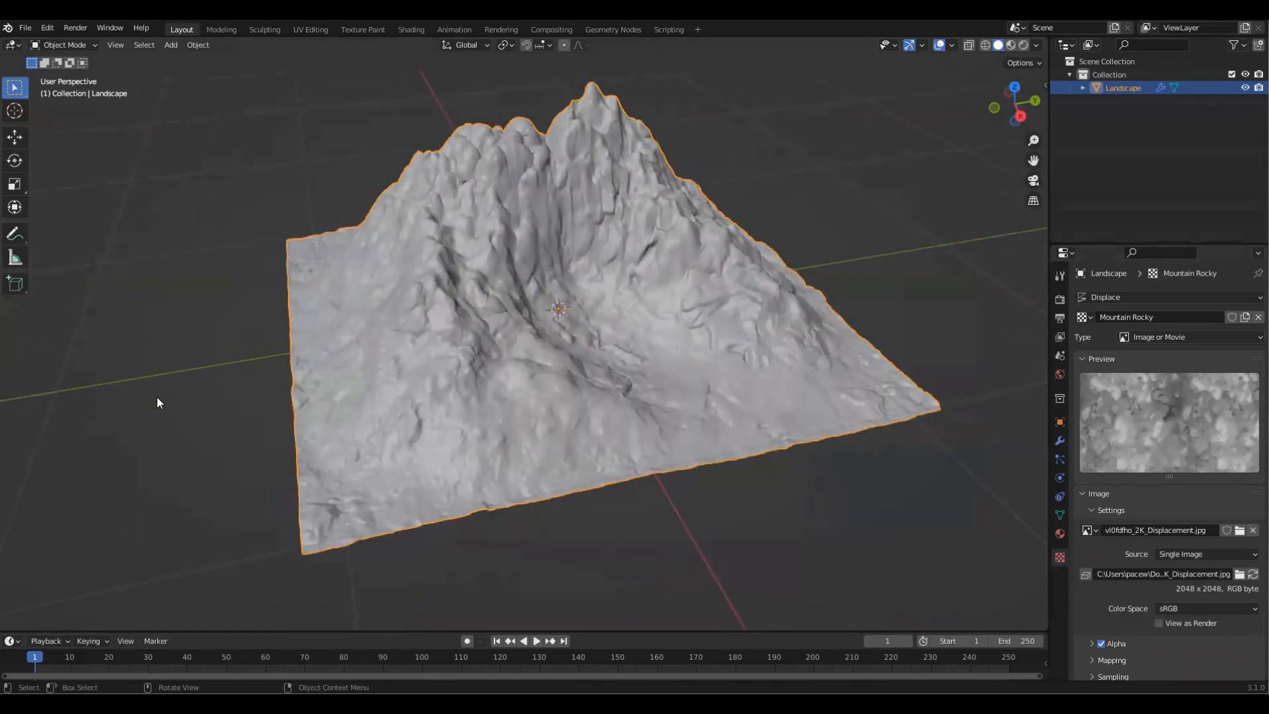
pyautogui.moveTo(803, 319); pyautogui.dragTo(831, 307, button='middle')
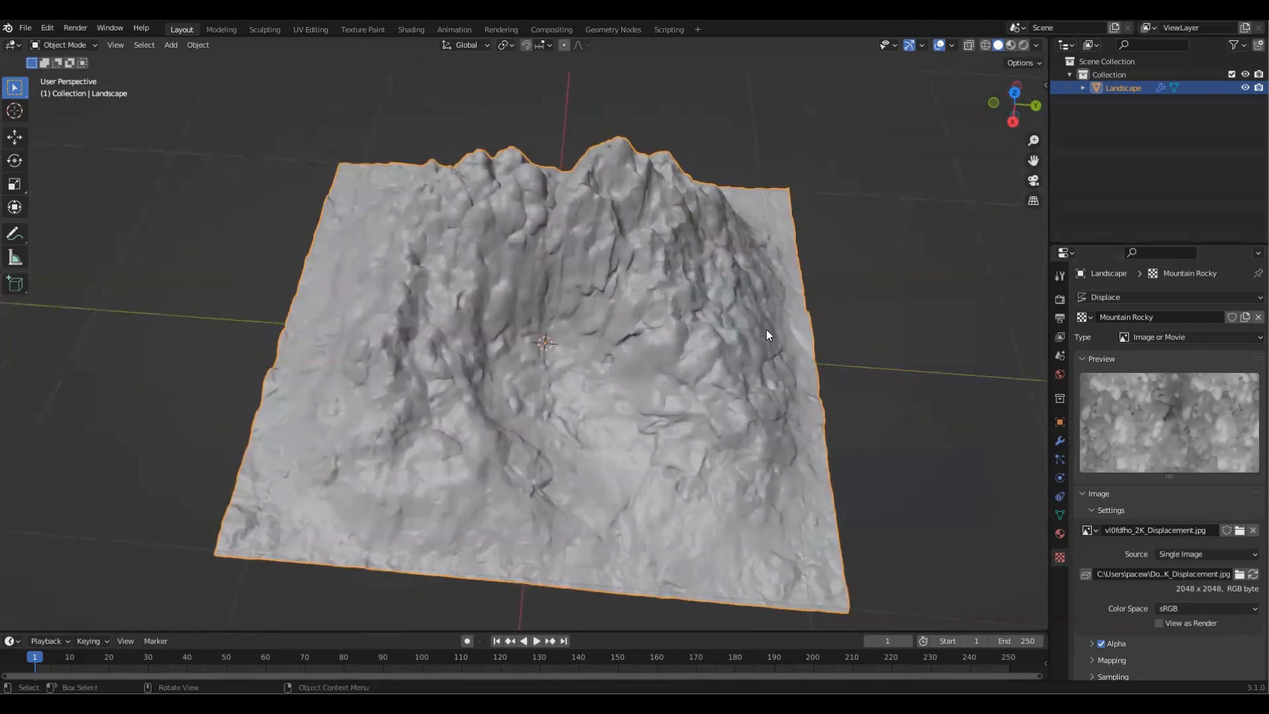
pyautogui.moveTo(767, 336); pyautogui.dragTo(685, 184, button='middle')
pyautogui.moveTo(422, 258); pyautogui.dragTo(729, 409, button='middle')
pyautogui.moveTo(372, 212); pyautogui.dragTo(930, 322, button='middle')
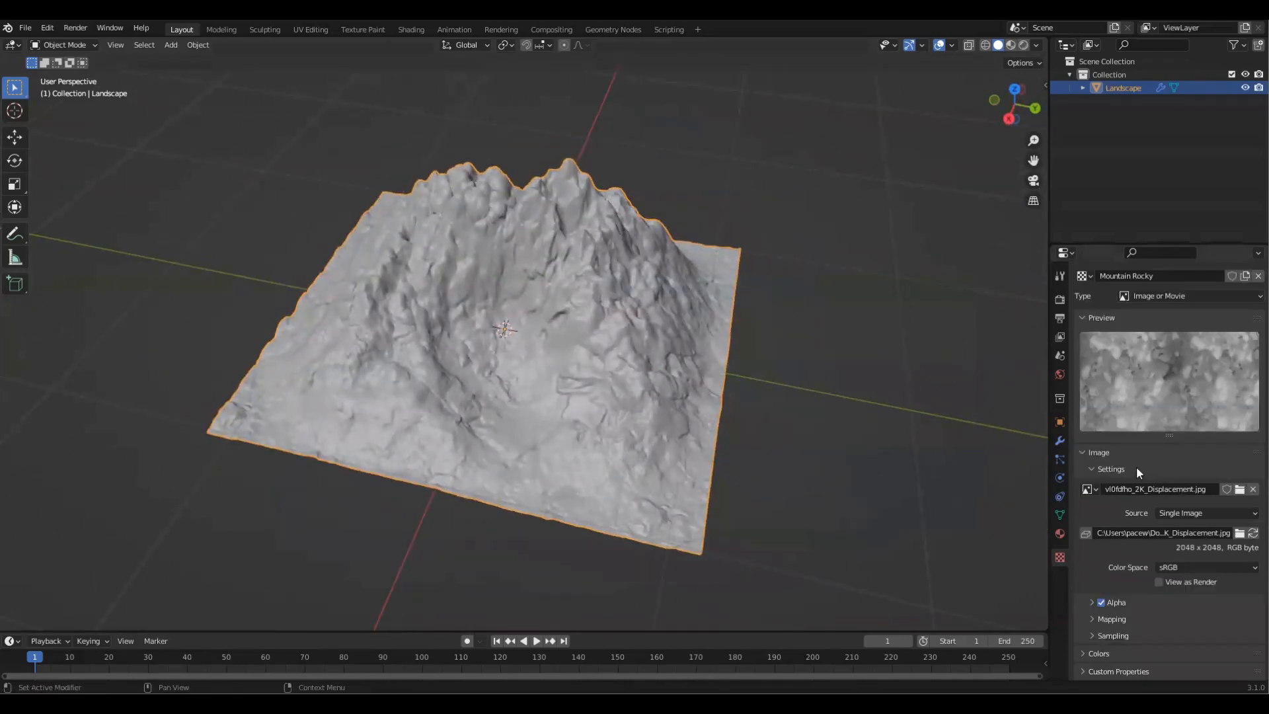
# Step: Try a strength of -0.1 on the Displace modifier, restore it to 0.1, and leave the midlevel at 0.5
pyautogui.click(1060, 442)
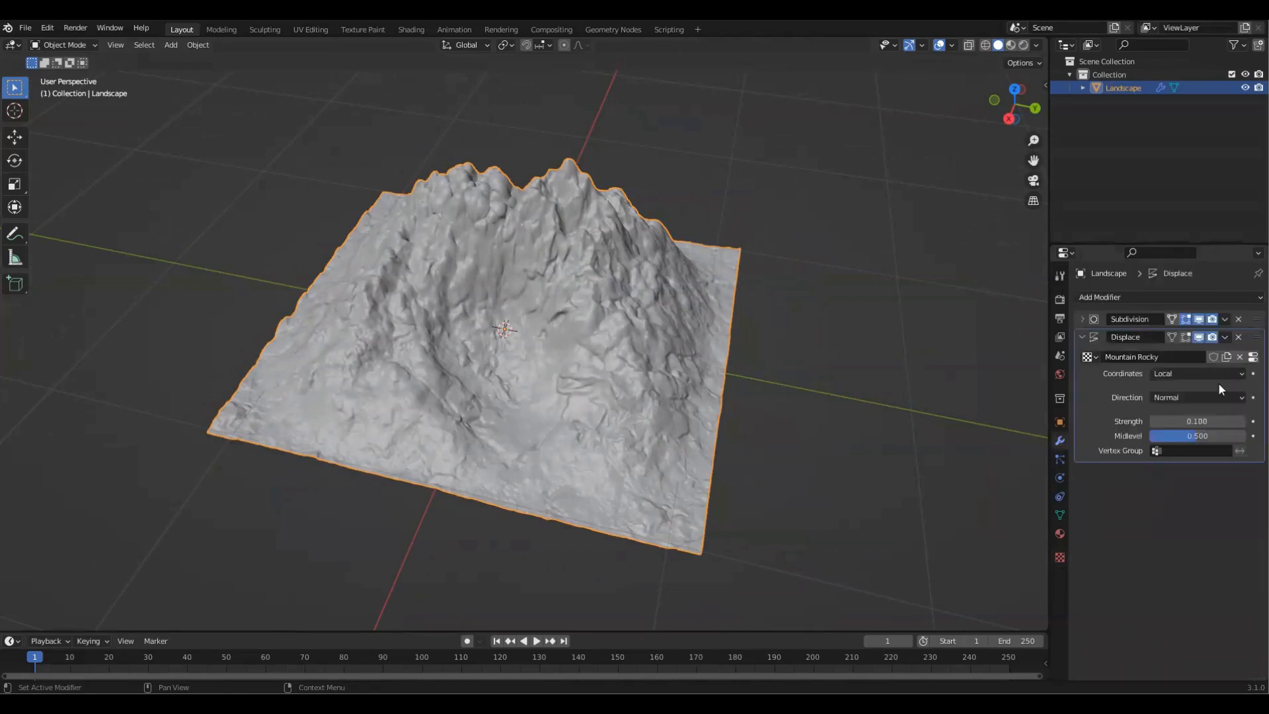
pyautogui.moveTo(1199, 420)
pyautogui.mouseDown()
pyautogui.moveTo(1238, 420)
pyautogui.moveTo(1199, 420)
pyautogui.mouseUp()
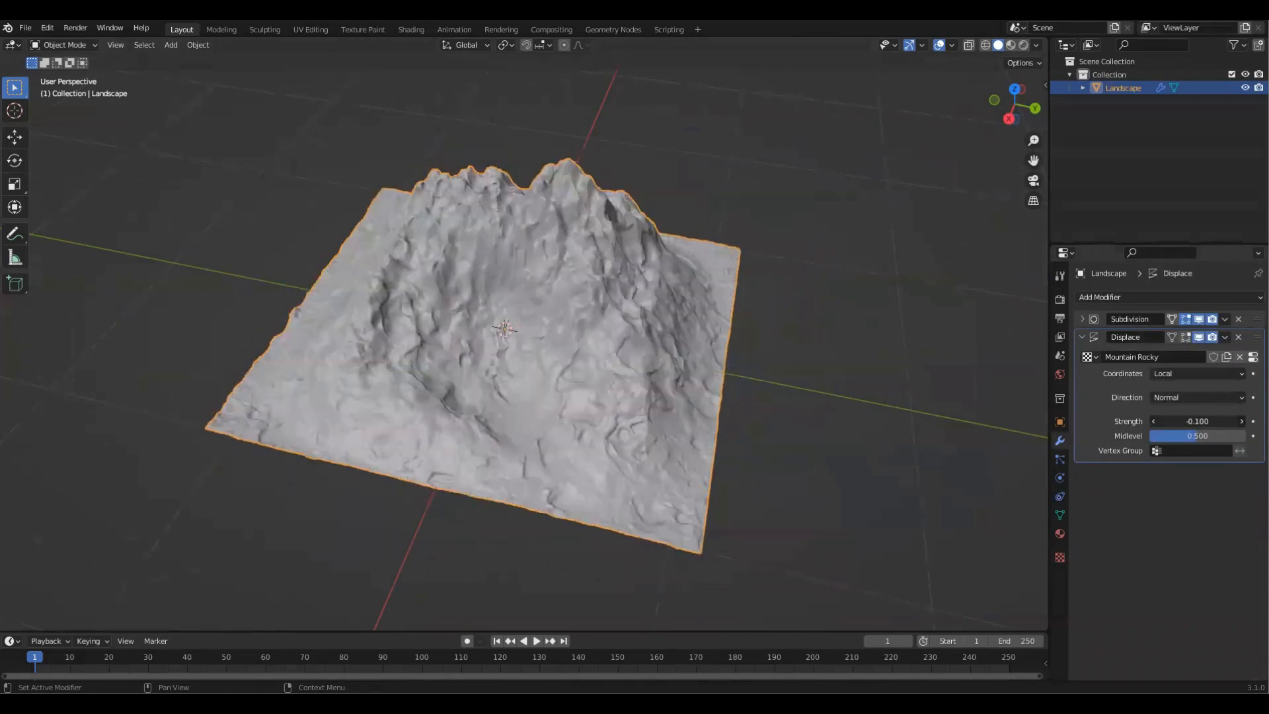
pyautogui.moveTo(1206, 435)
pyautogui.mouseDown()
pyautogui.moveTo(1217, 436)
pyautogui.moveTo(1167, 436)
pyautogui.moveTo(1216, 435)
pyautogui.moveTo(1206, 435)
pyautogui.mouseUp()
pyautogui.doubleClick(1198, 435)
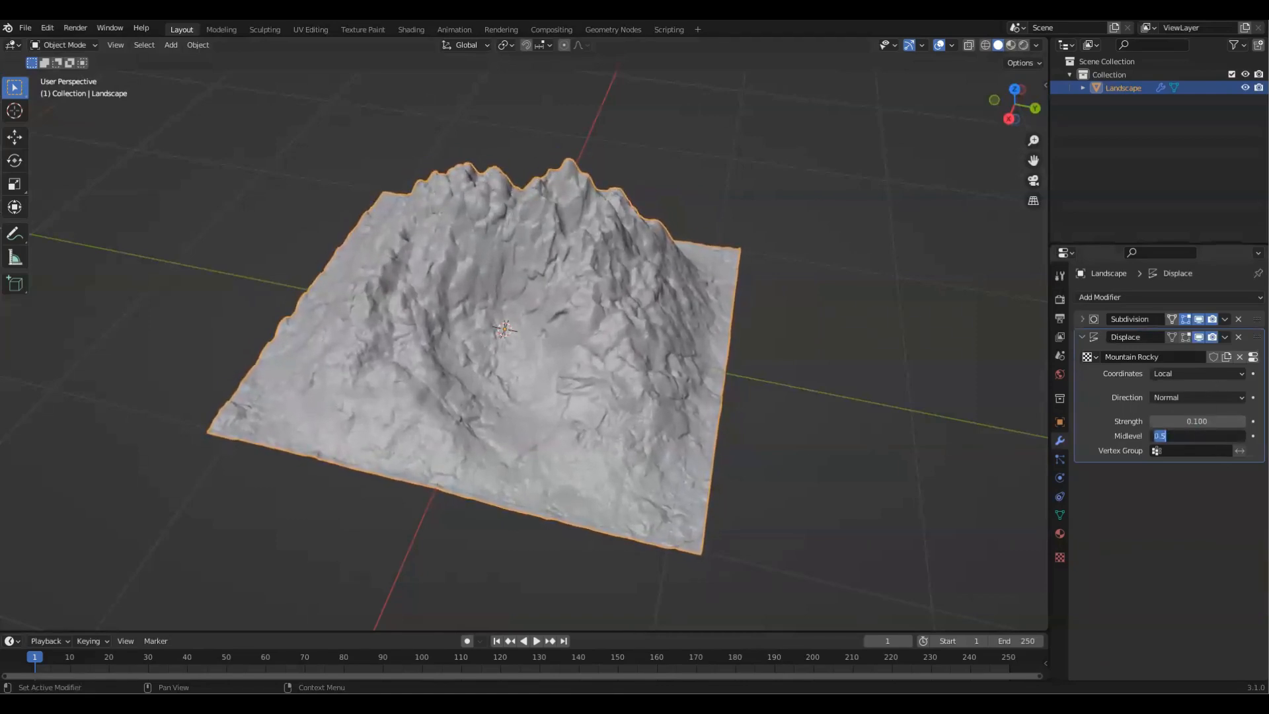
pyautogui.press('Return')
# Step: Expand the Subdivision modifier's settings and inspect the displaced mountain from different sides
pyautogui.moveTo(542, 330); pyautogui.dragTo(449, 563, button='middle')
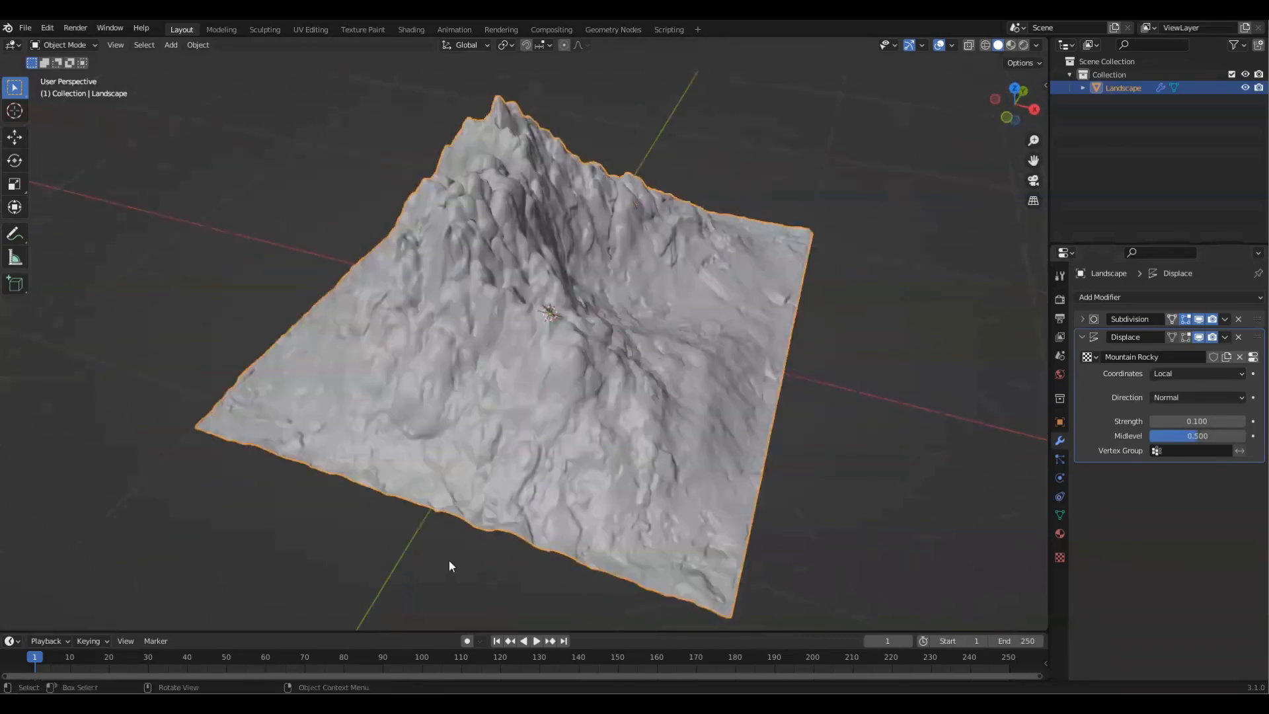
pyautogui.click(1082, 320)
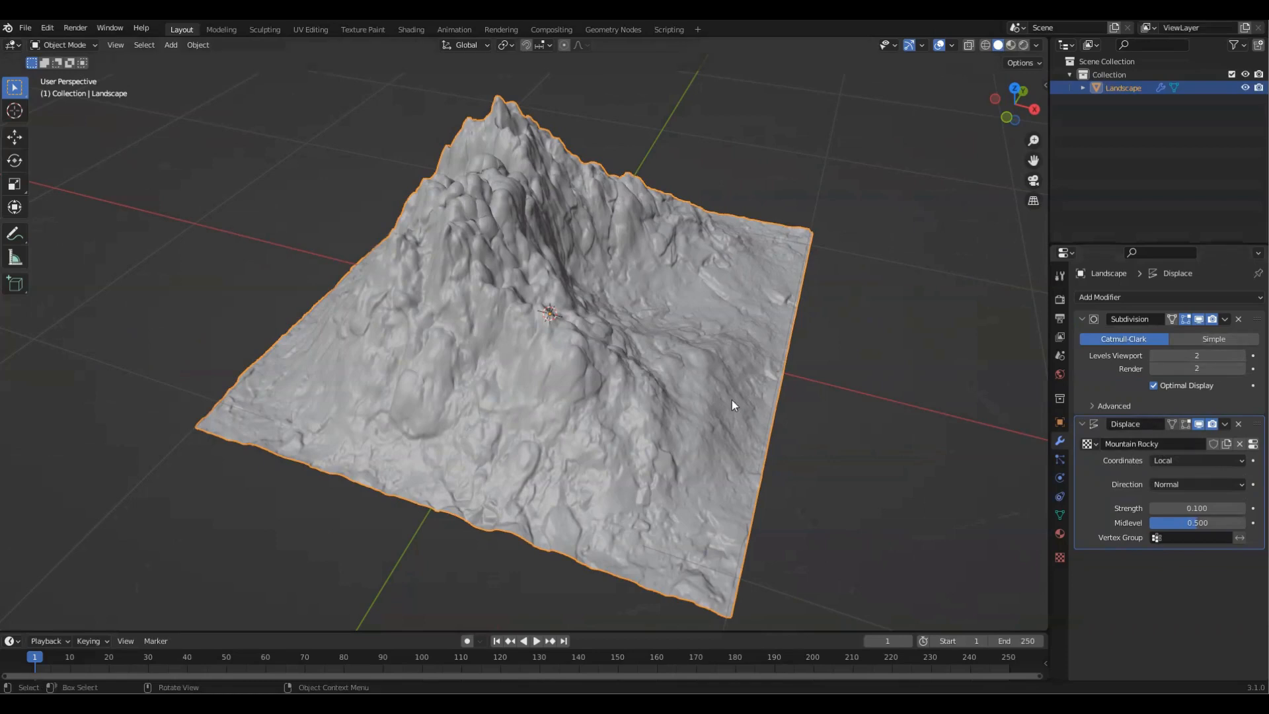
pyautogui.moveTo(725, 295); pyautogui.dragTo(720, 430, button='middle')
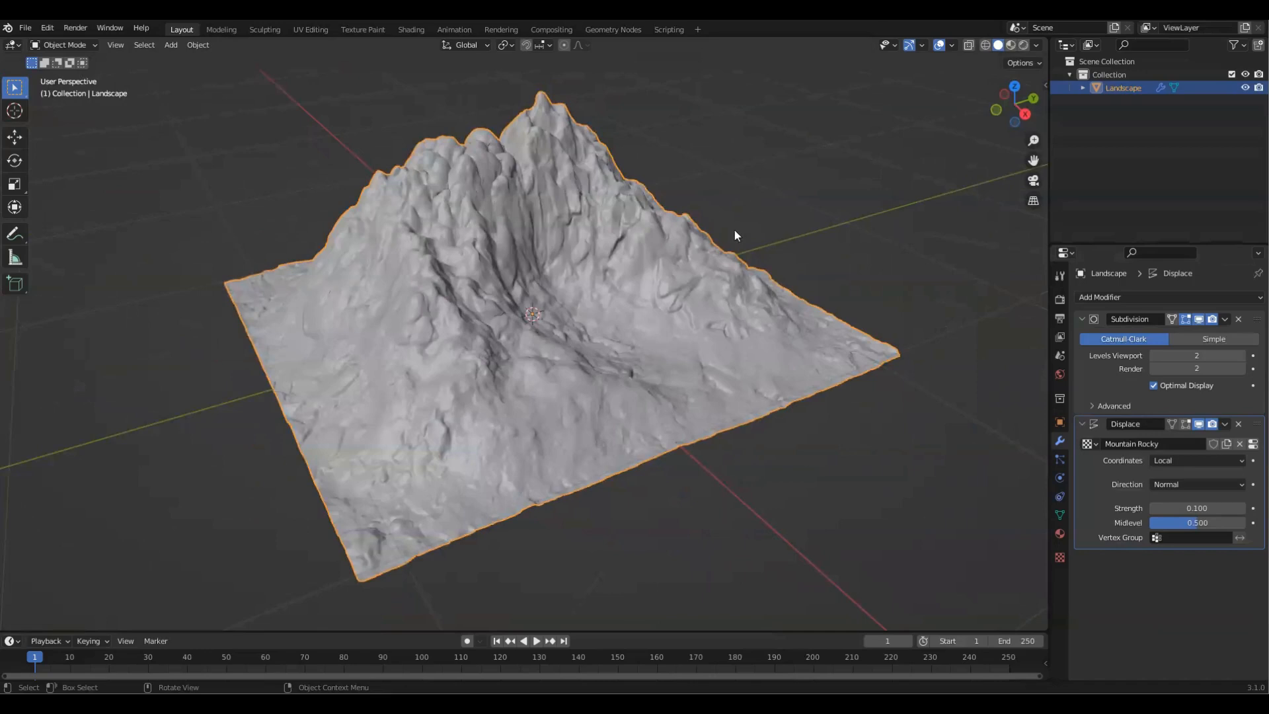
pyautogui.moveTo(790, 337); pyautogui.dragTo(851, 268, button='middle')
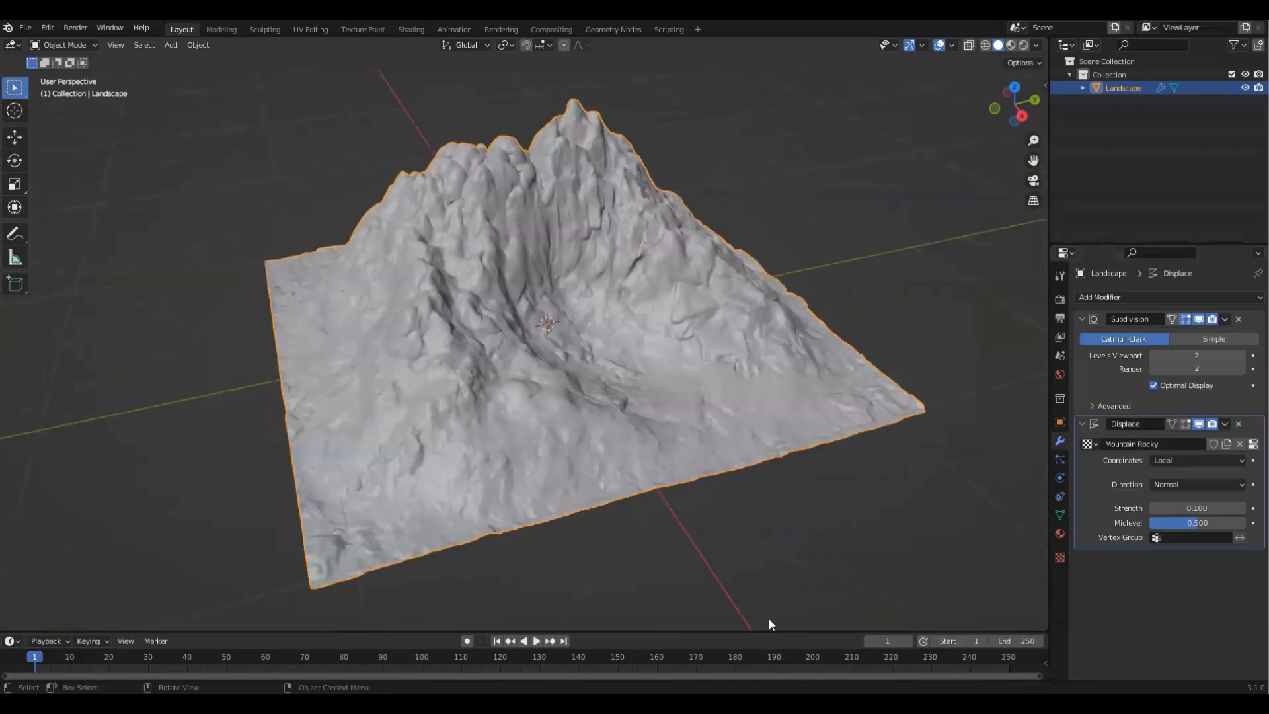
pyautogui.moveTo(734, 423); pyautogui.dragTo(694, 391, button='middle')
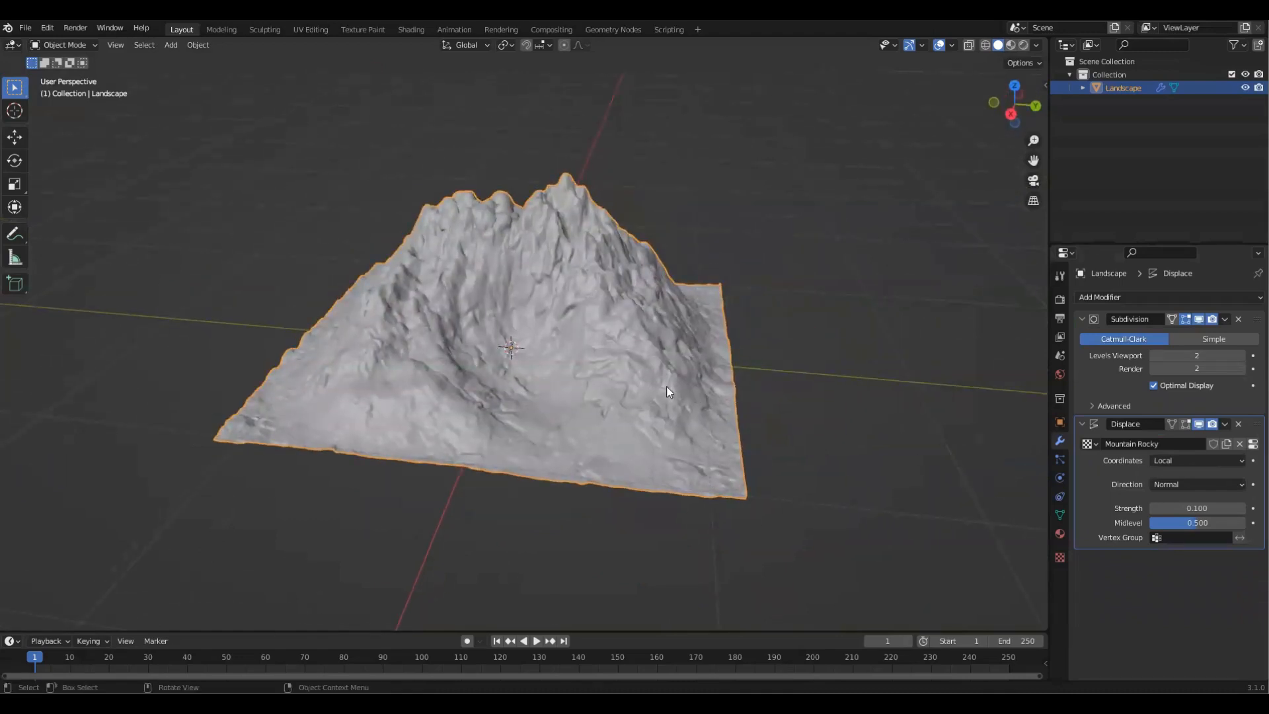
# Step: Replace the timeline with the Shader Editor and enlarge its area below the 3D viewport
pyautogui.moveTo(809, 631); pyautogui.dragTo(814, 485)
pyautogui.click(12, 496)
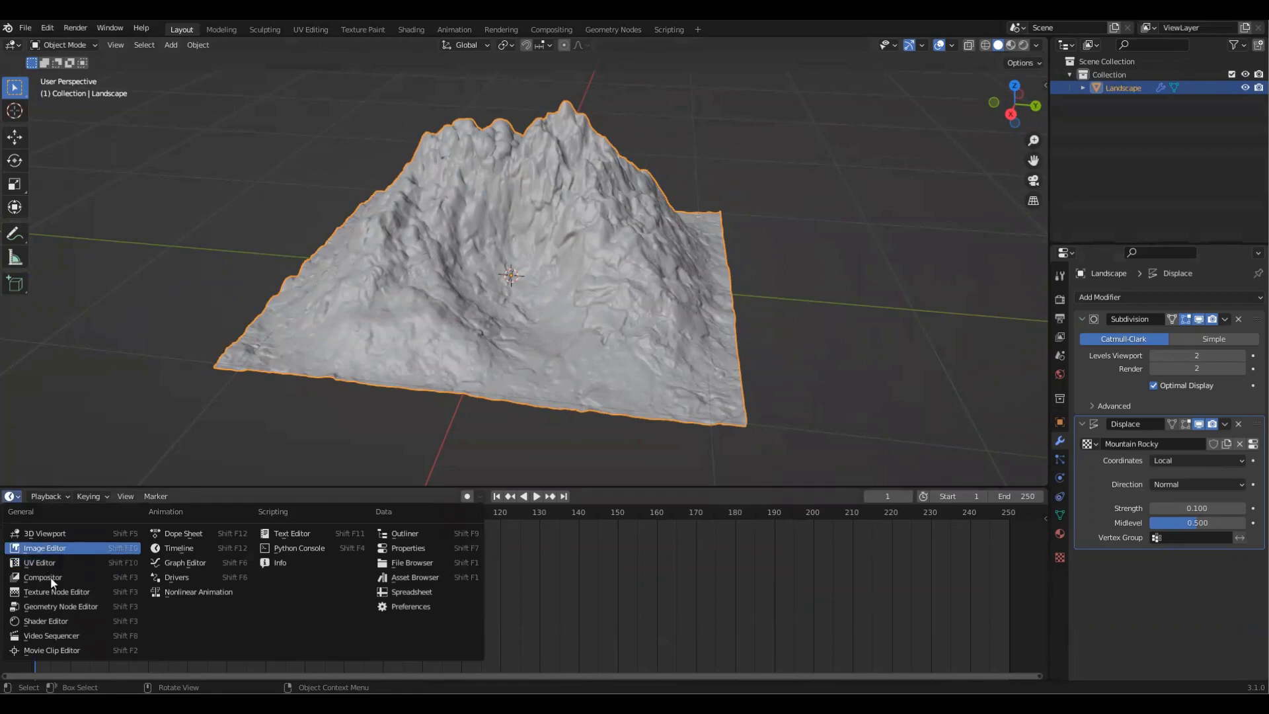
pyautogui.click(47, 619)
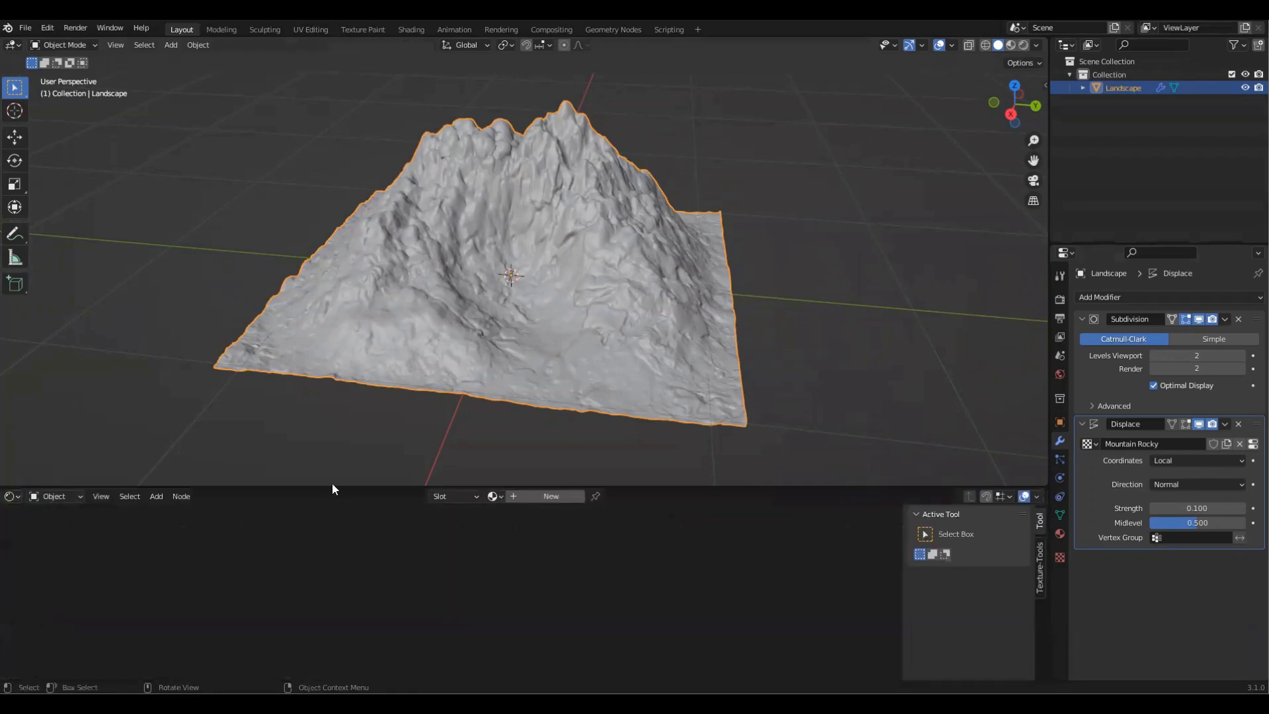
pyautogui.moveTo(332, 488); pyautogui.dragTo(333, 412)
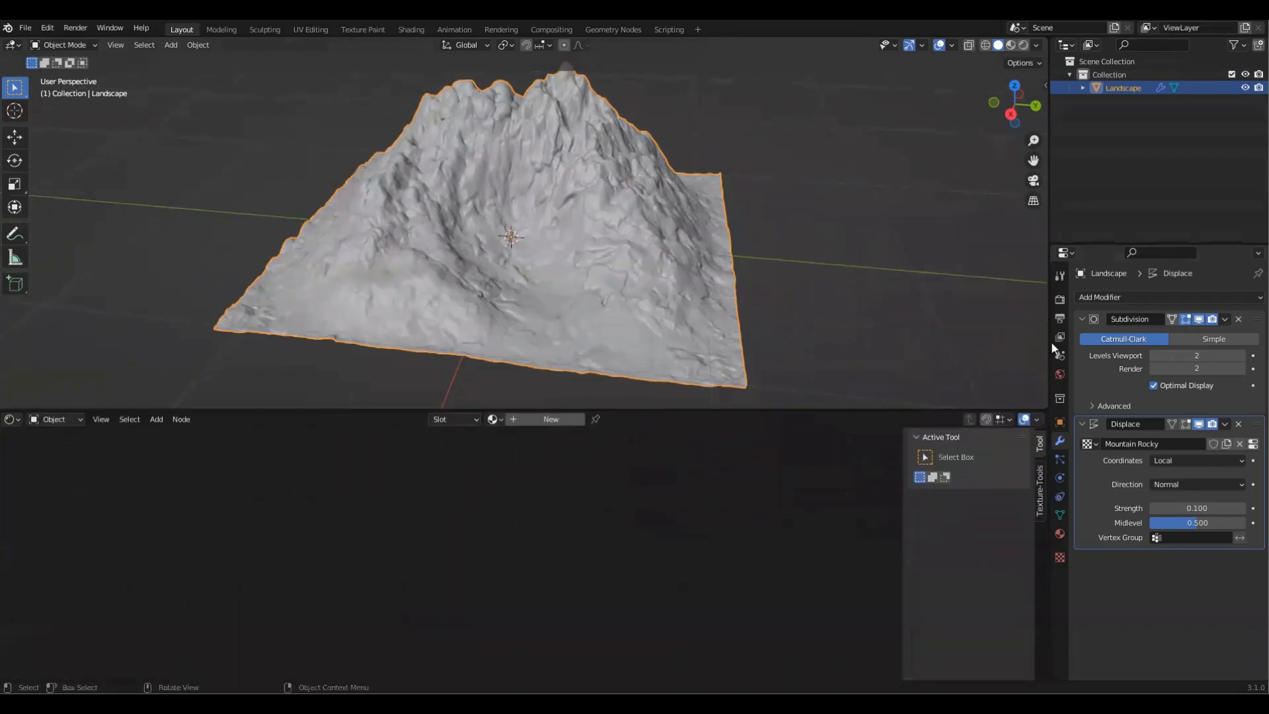
# Step: Create a new material for the landscape and name it Mountain 1
pyautogui.click(1060, 534)
pyautogui.moveTo(659, 275); pyautogui.dragTo(952, 272, button='middle')
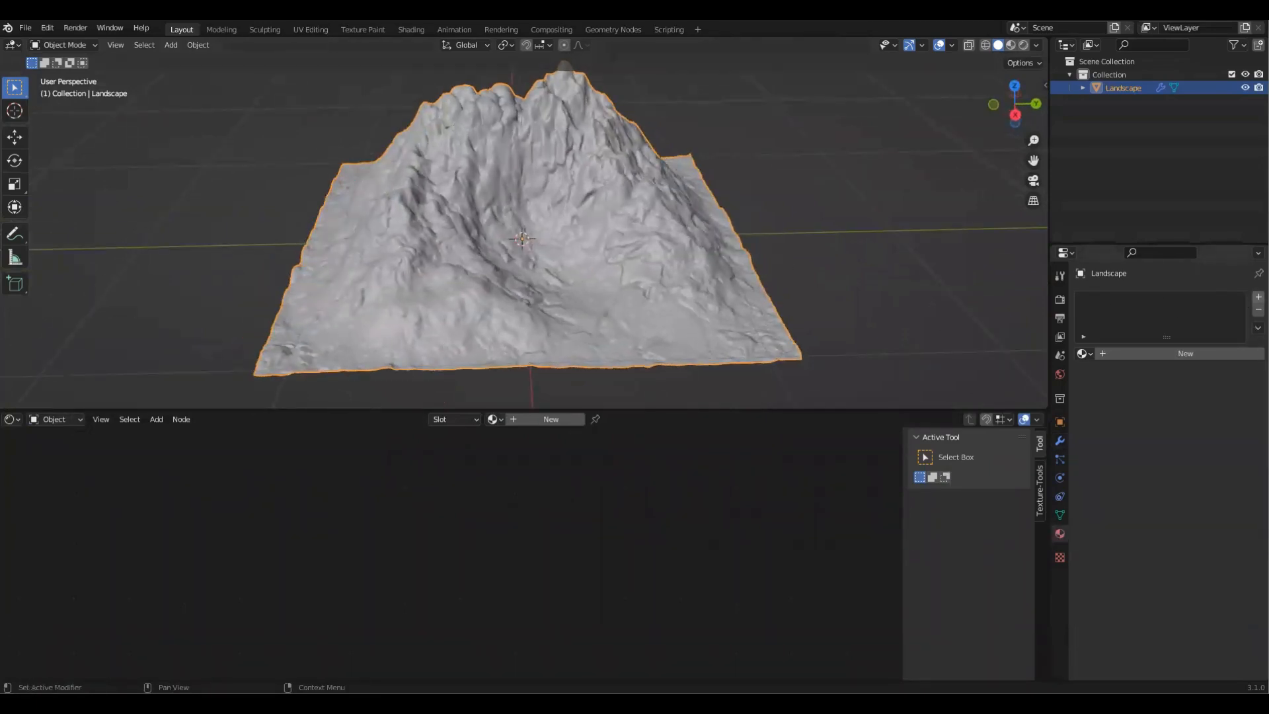
pyautogui.click(1187, 354)
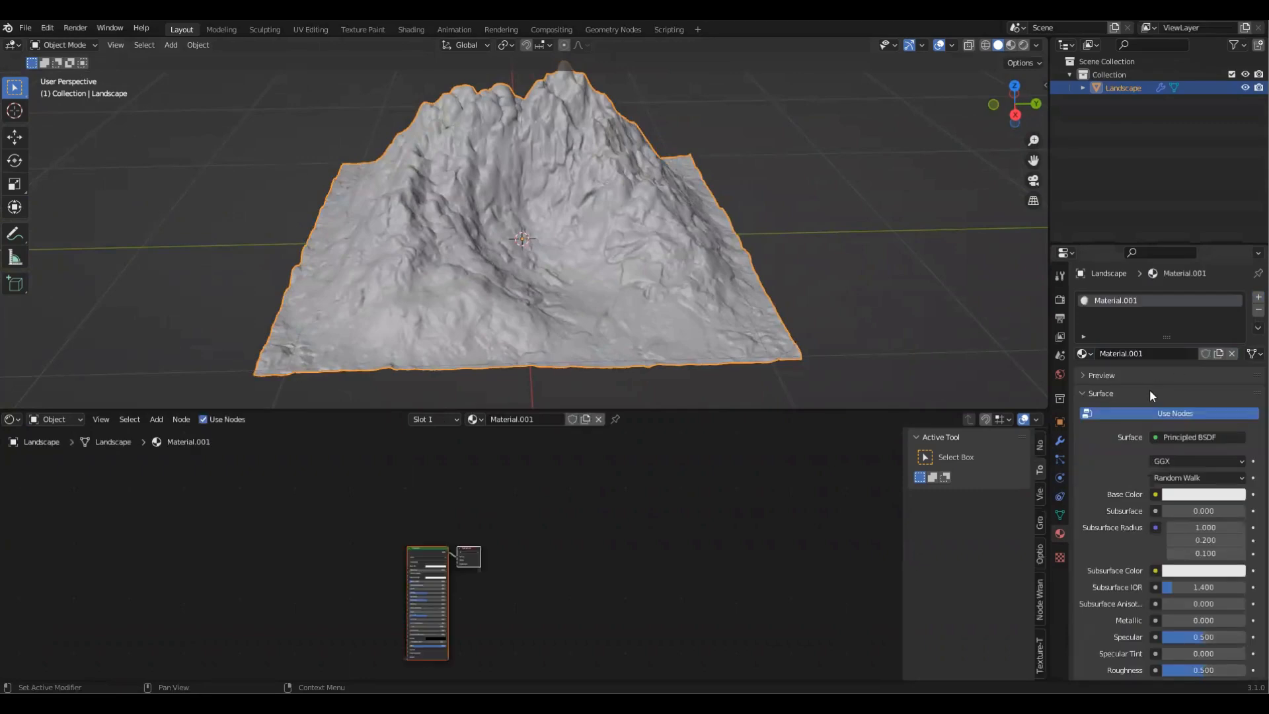
pyautogui.click(1169, 355)
pyautogui.write('Mountain 1')
pyautogui.press('Return')
# Step: Move the Material Output node farther from the Principled BSDF and give the Shader Editor more height
pyautogui.scroll(4, 542, 568)
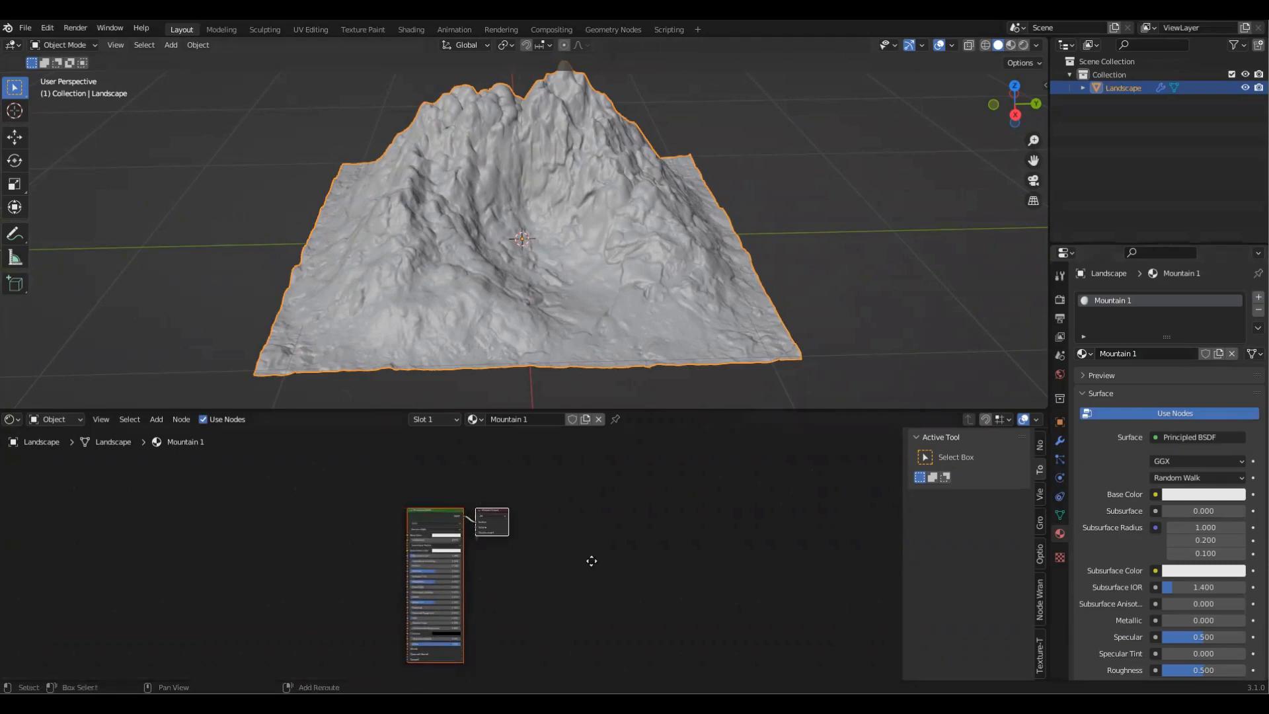
pyautogui.scroll(-2, 638, 555)
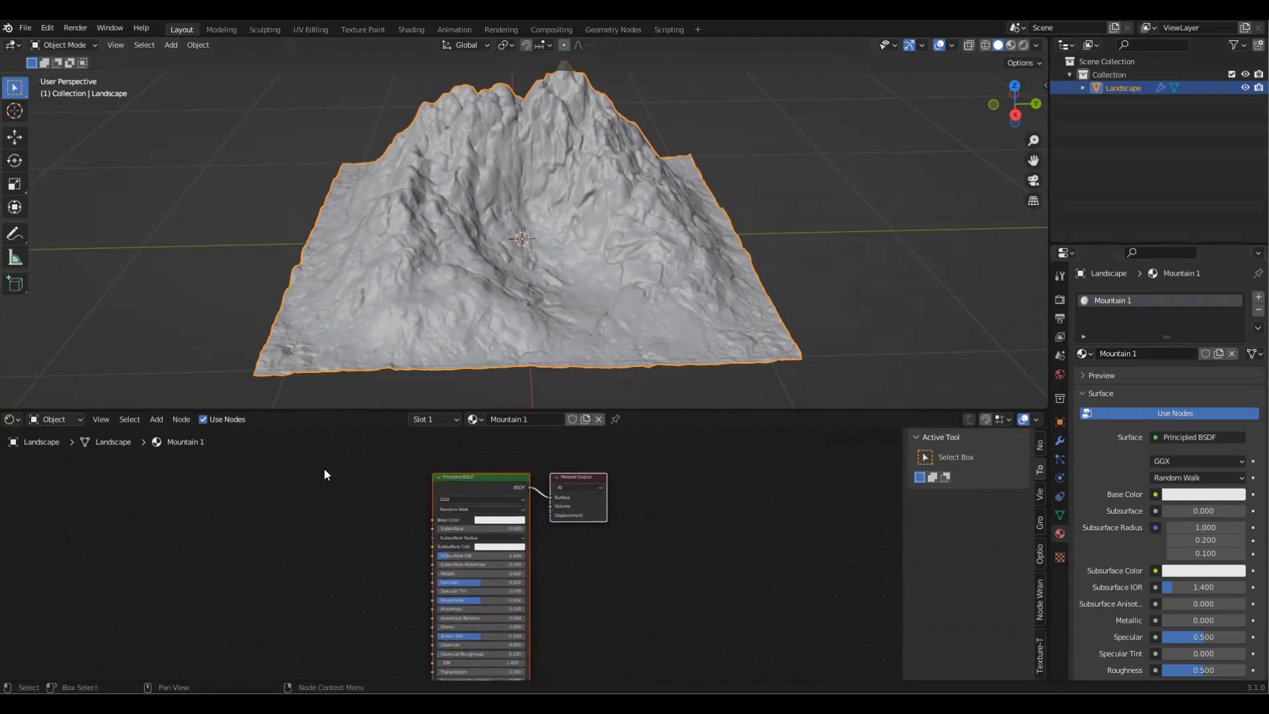
pyautogui.moveTo(621, 501); pyautogui.dragTo(610, 520, button='middle')
pyautogui.moveTo(619, 482); pyautogui.dragTo(538, 583)
pyautogui.press('g')
pyautogui.click(670, 504)
pyautogui.moveTo(707, 409); pyautogui.dragTo(718, 341)
pyautogui.scroll(-1, 621, 236)
pyautogui.keyDown('shift'); pyautogui.moveTo(620, 236); pyautogui.dragTo(631, 232, button='middle'); pyautogui.keyUp('shift')
pyautogui.moveTo(315, 442); pyautogui.dragTo(582, 574)
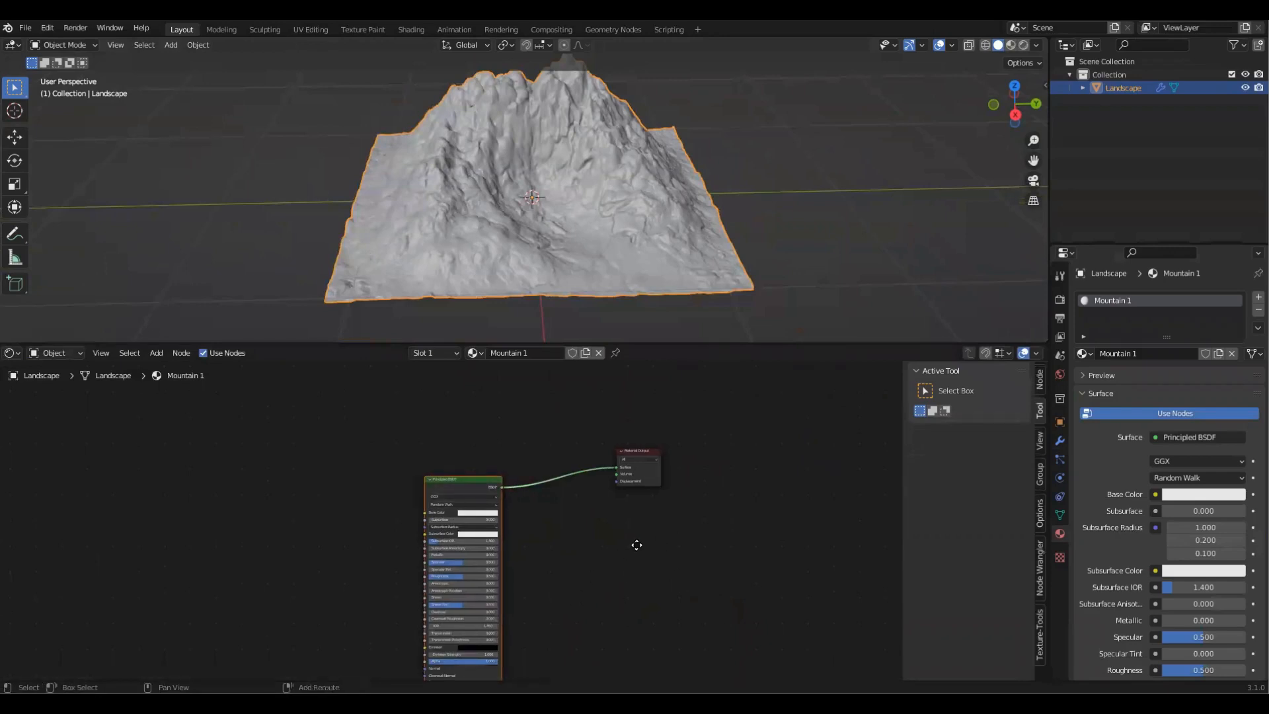
# Step: Add a Mix Shader node on the link between the Principled BSDF and the Material Output
pyautogui.scroll(1, 595, 503)
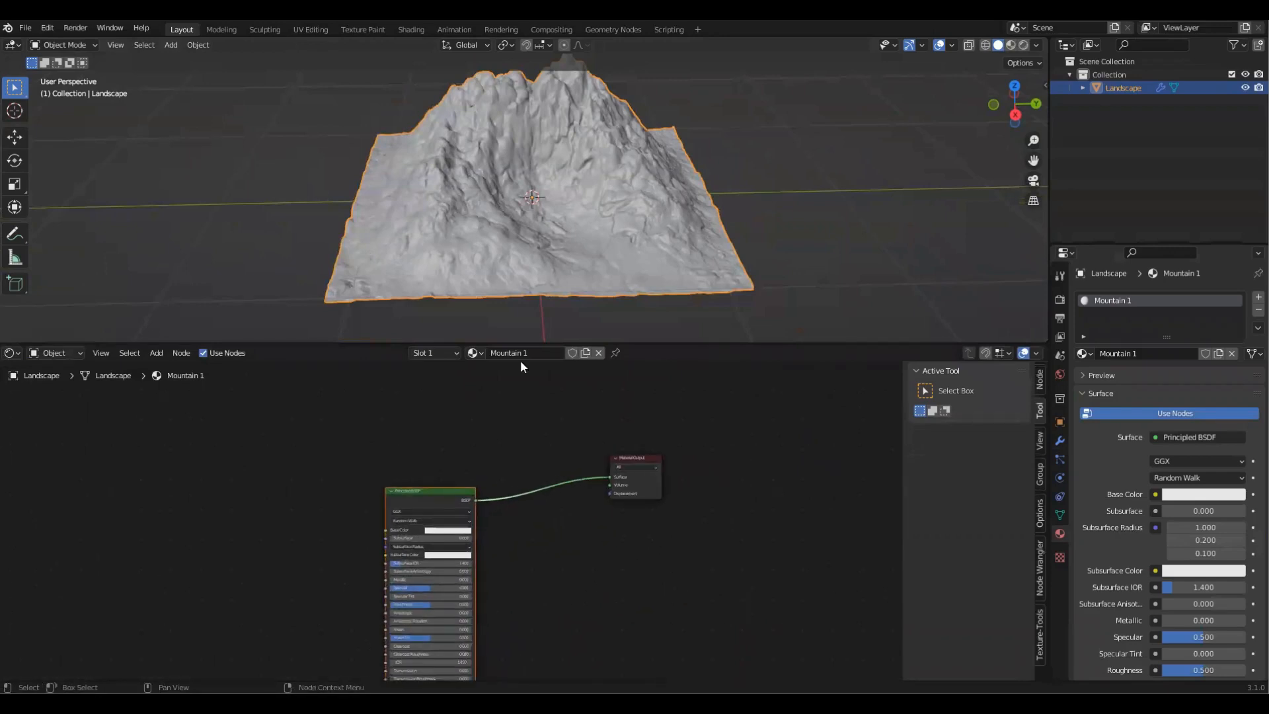
pyautogui.hotkey('shift', 'a')
pyautogui.click(544, 424)
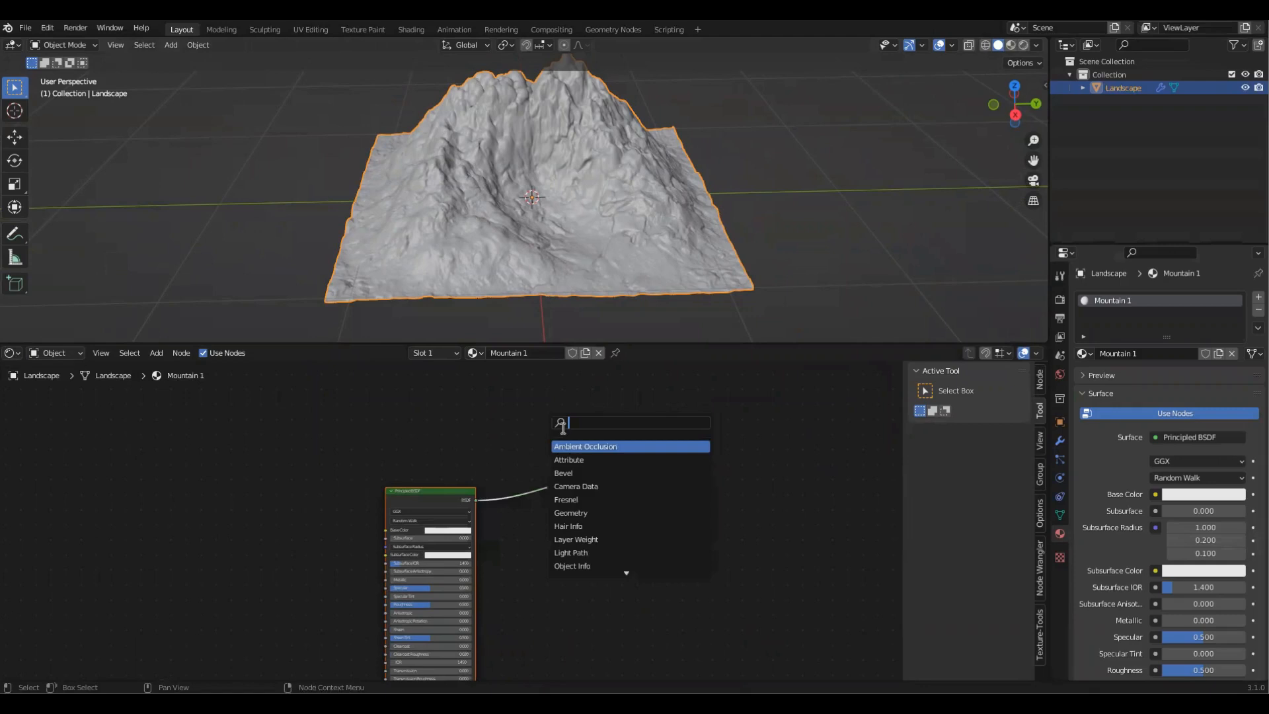
pyautogui.write('mix')
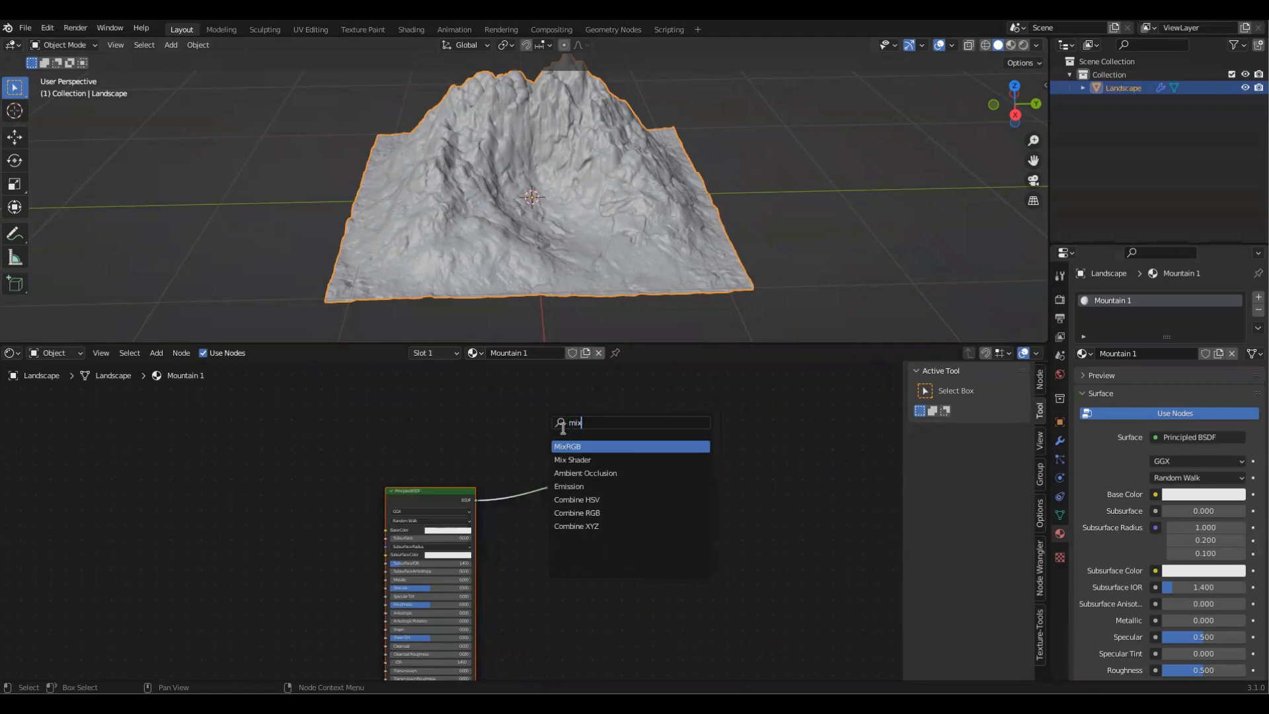
pyautogui.press('Return')
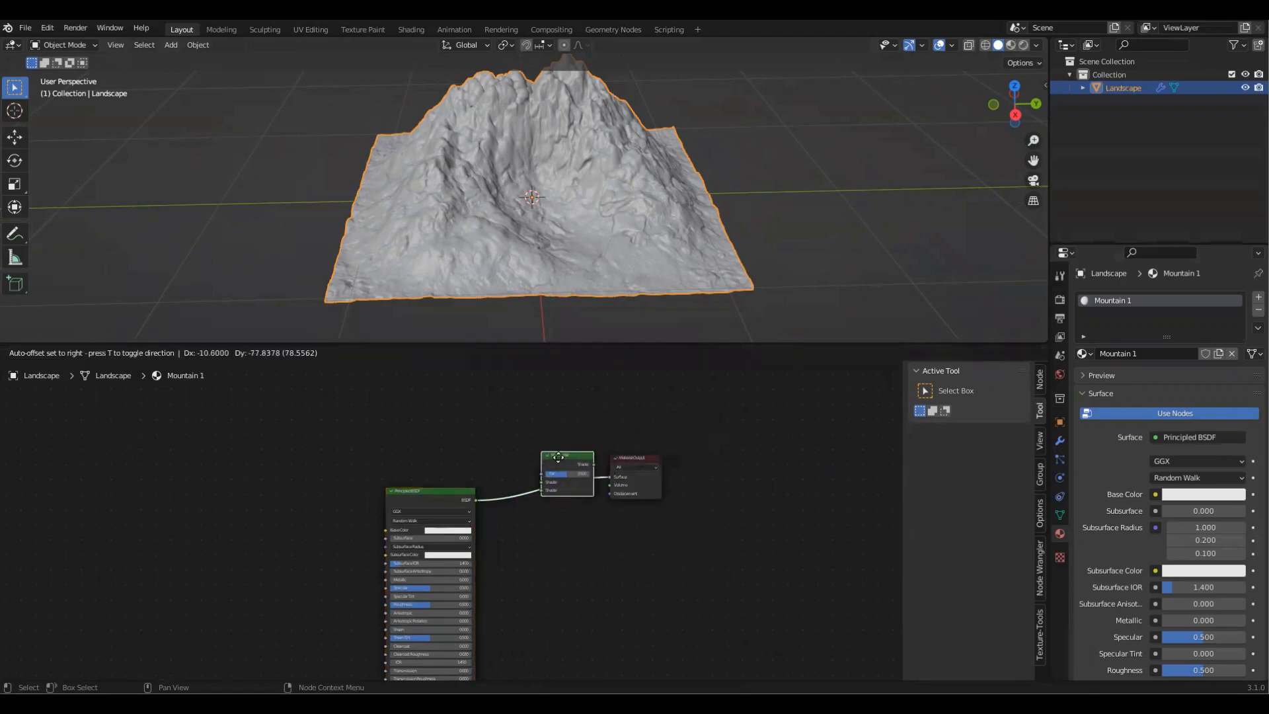
pyautogui.click(558, 455)
pyautogui.scroll(2, 526, 486)
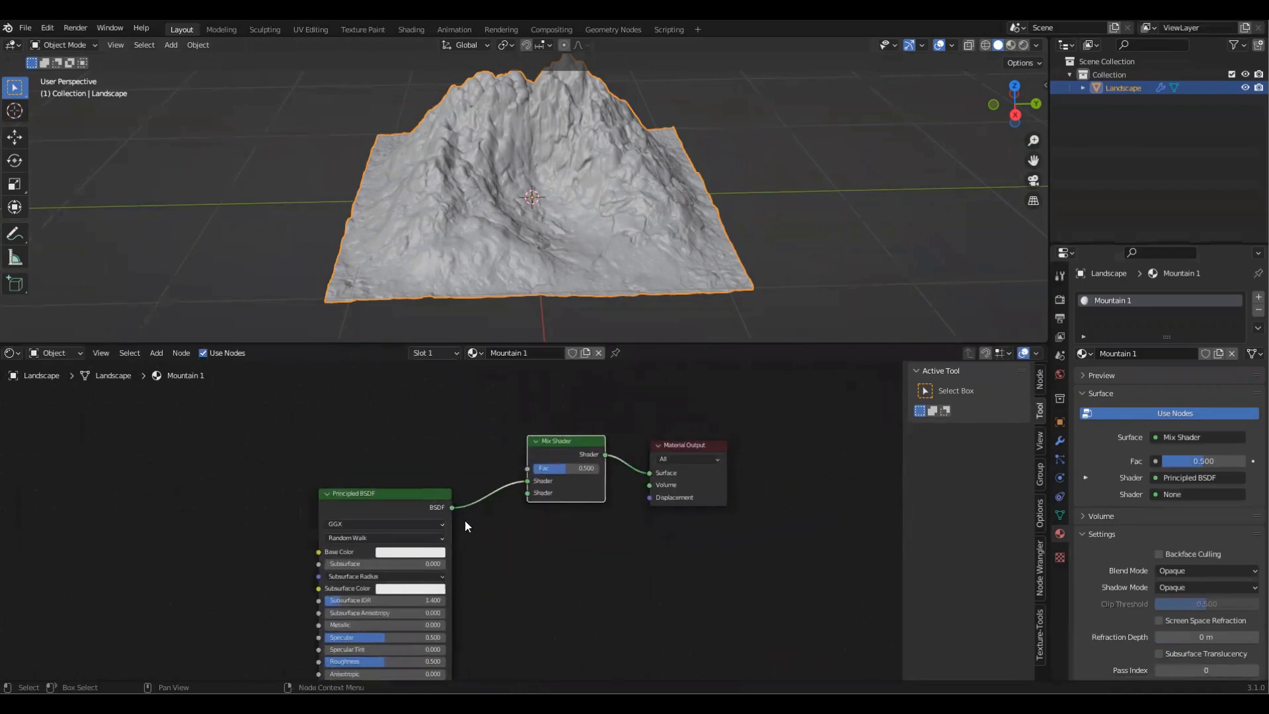
# Step: Move the Principled BSDF node up and away from the Mix Shader to make room for another shader
pyautogui.moveTo(361, 492); pyautogui.dragTo(240, 368)
pyautogui.scroll(-4, 463, 525)
pyautogui.moveTo(463, 523); pyautogui.dragTo(488, 440, button='middle')
pyautogui.scroll(-2, 496, 456)
pyautogui.moveTo(524, 509); pyautogui.dragTo(516, 528, button='middle')
pyautogui.moveTo(359, 390); pyautogui.dragTo(370, 406, button='middle')
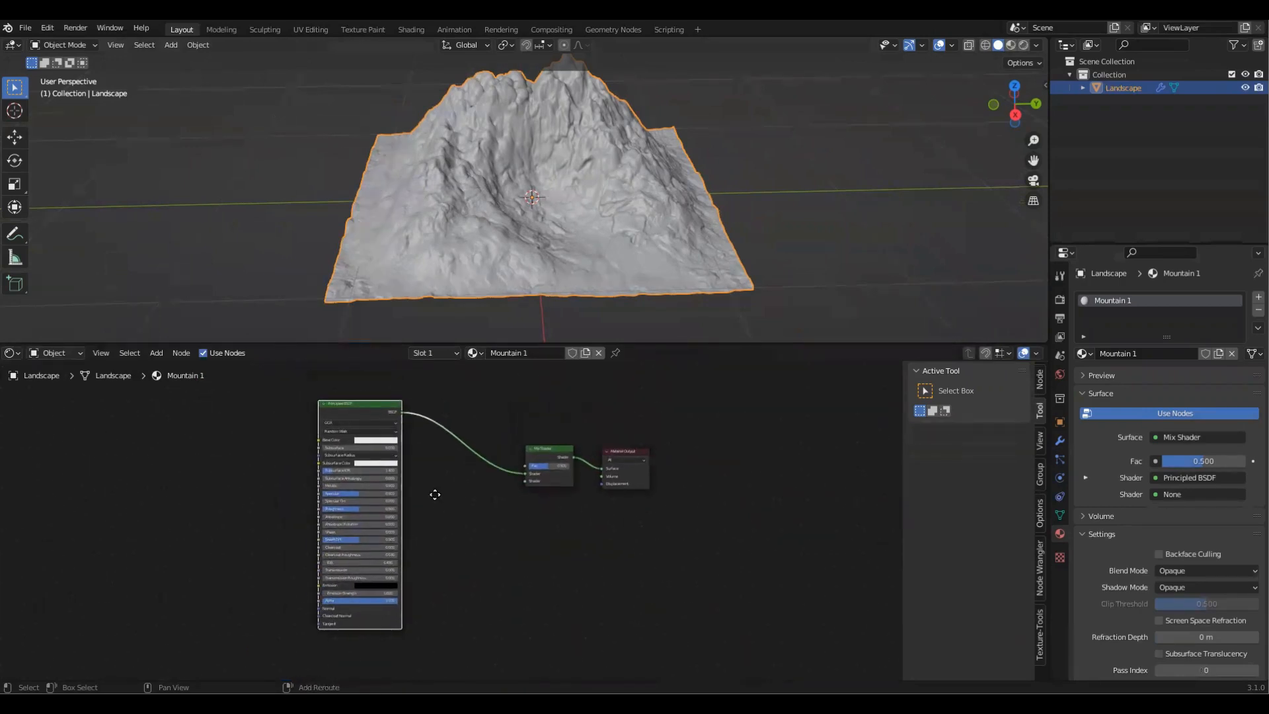
# Step: Duplicate the Principled BSDF node and connect the copy's BSDF output to the Mix Shader's second Shader input
pyautogui.press('ctrl')
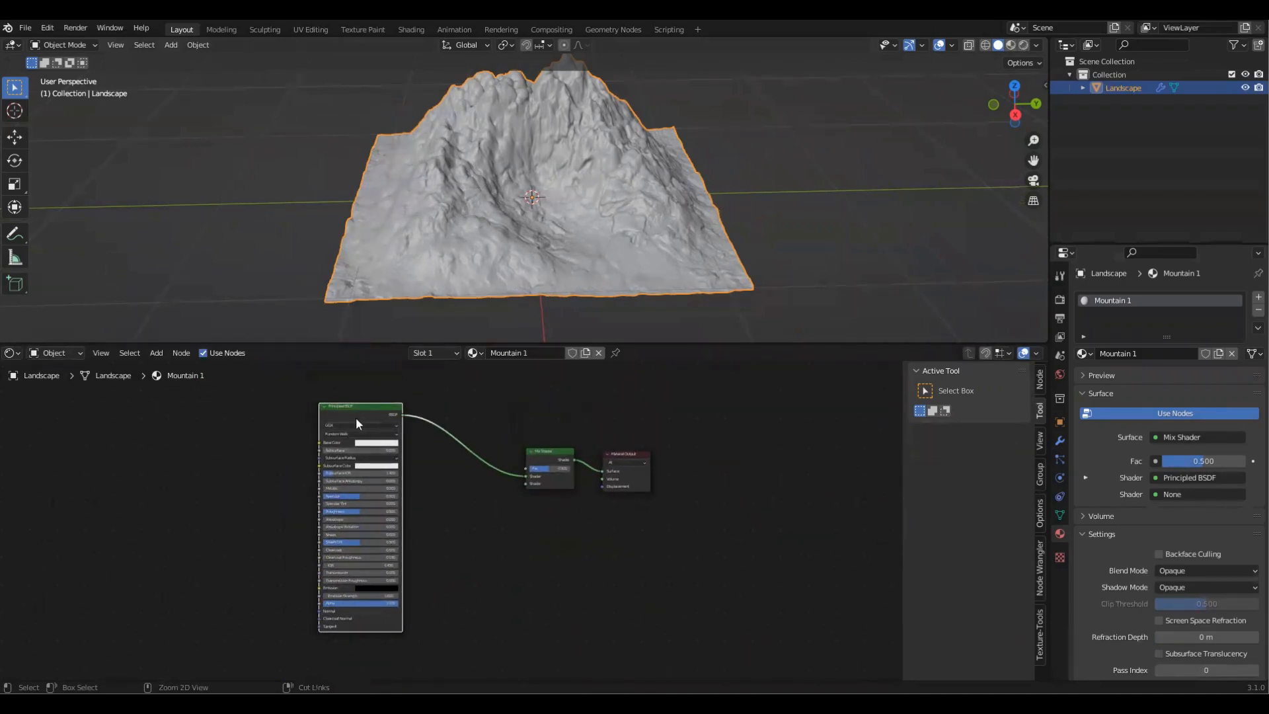
pyautogui.hotkey('shift', 'd')
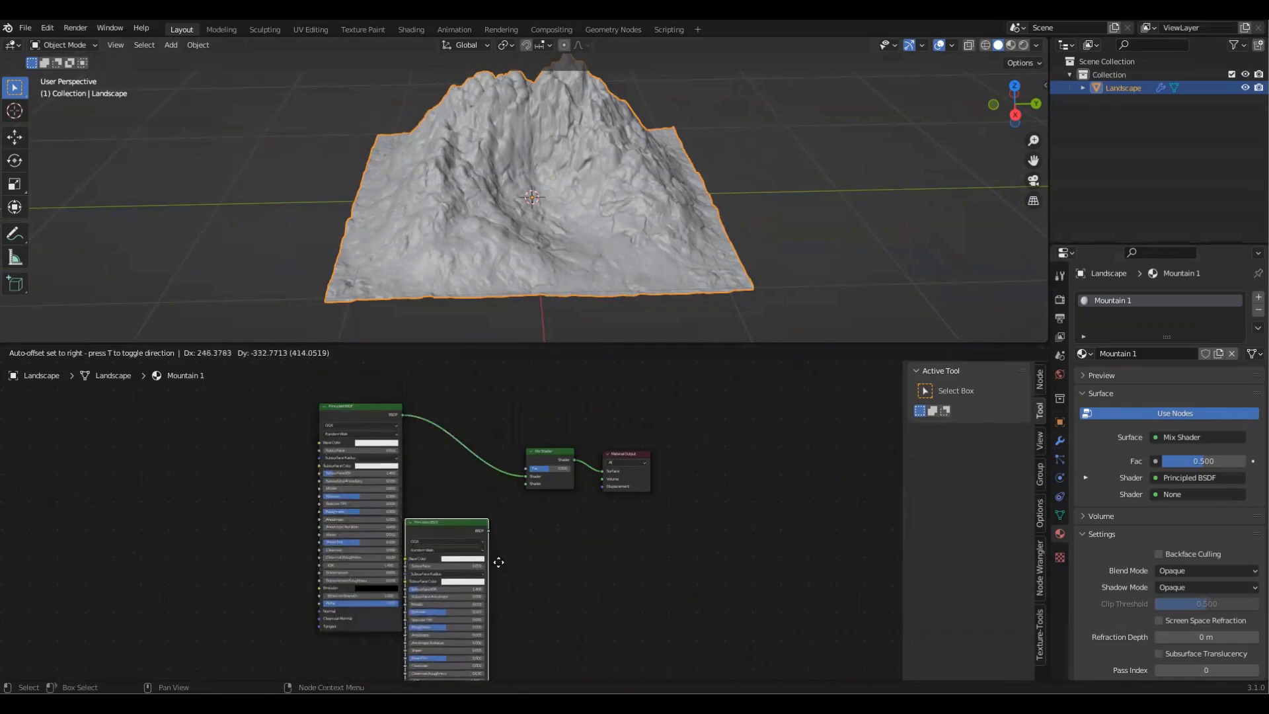
pyautogui.click(498, 554)
pyautogui.scroll(3, 537, 545)
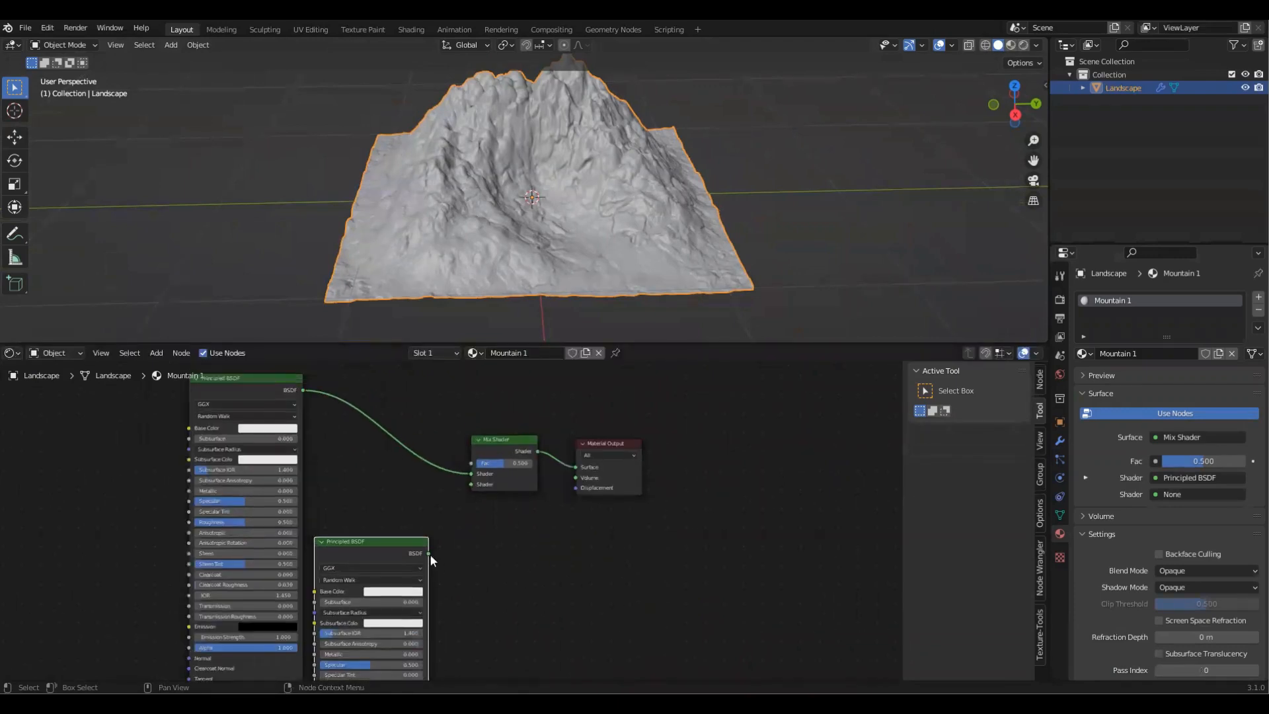
pyautogui.moveTo(430, 554); pyautogui.dragTo(465, 482)
pyautogui.click(443, 542)
pyautogui.moveTo(429, 554); pyautogui.dragTo(469, 483)
# Step: Move the Mix Shader and Material Output nodes together farther away from the two Principled BSDF nodes
pyautogui.scroll(-3, 562, 491)
pyautogui.moveTo(577, 515); pyautogui.dragTo(588, 599, button='middle')
pyautogui.moveTo(521, 467); pyautogui.dragTo(643, 549)
pyautogui.press('g')
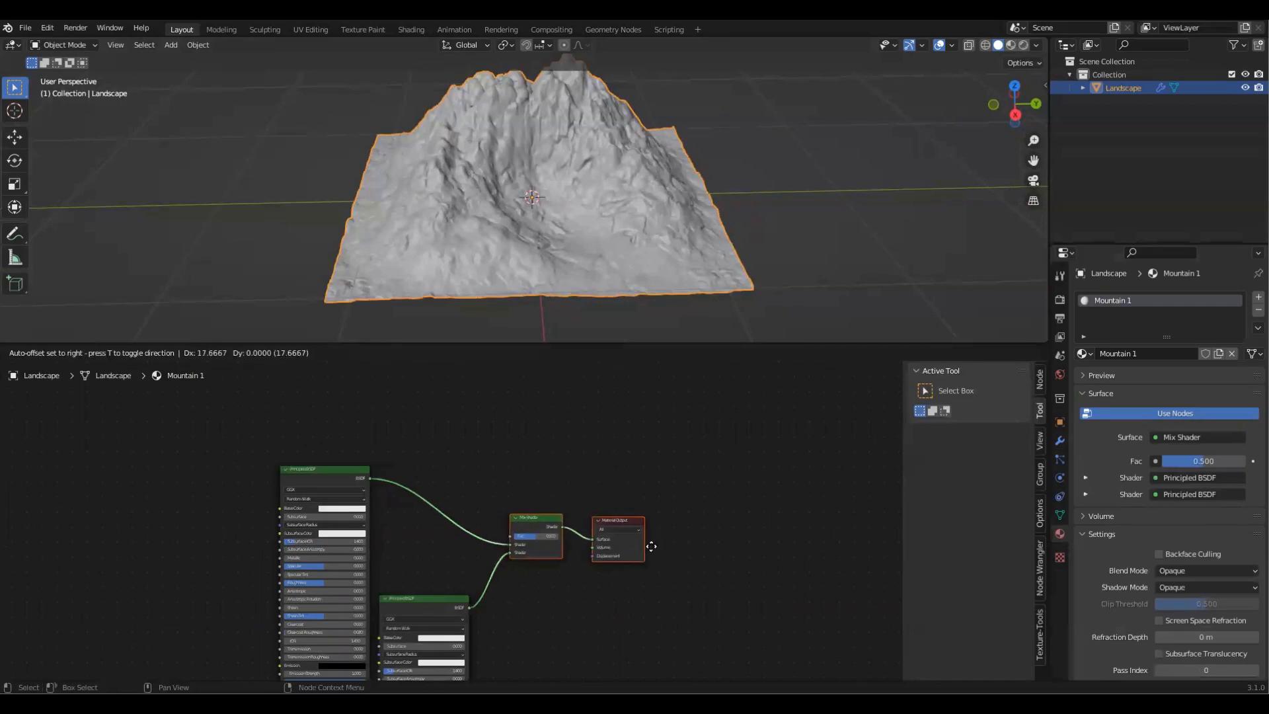
pyautogui.click(679, 540)
# Step: Examine the Mix Shader's Fac and Shader inputs and the two Principled BSDF nodes feeding it
pyautogui.scroll(1, 680, 541)
pyautogui.scroll(1, 674, 516)
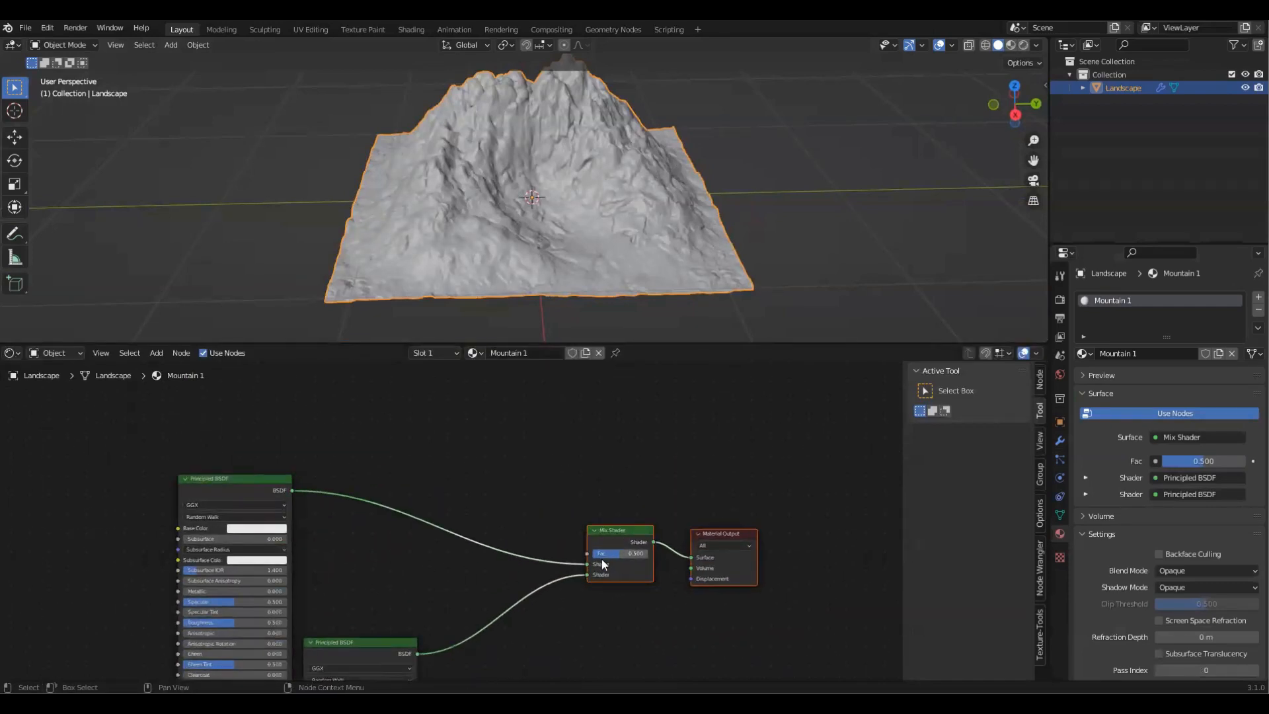
pyautogui.scroll(4, 618, 556)
pyautogui.moveTo(624, 573); pyautogui.dragTo(622, 583, button='middle')
pyautogui.scroll(-3, 634, 562)
pyautogui.moveTo(590, 527); pyautogui.dragTo(587, 495, button='middle')
pyautogui.scroll(-2, 462, 596)
pyautogui.moveTo(386, 511); pyautogui.dragTo(271, 520, button='middle')
pyautogui.moveTo(371, 595); pyautogui.dragTo(457, 647, button='middle')
# Step: Add a Separate XYZ node above the shaders and connect its Z output to the Mix Shader's Fac input
pyautogui.hotkey('shift', 'a')
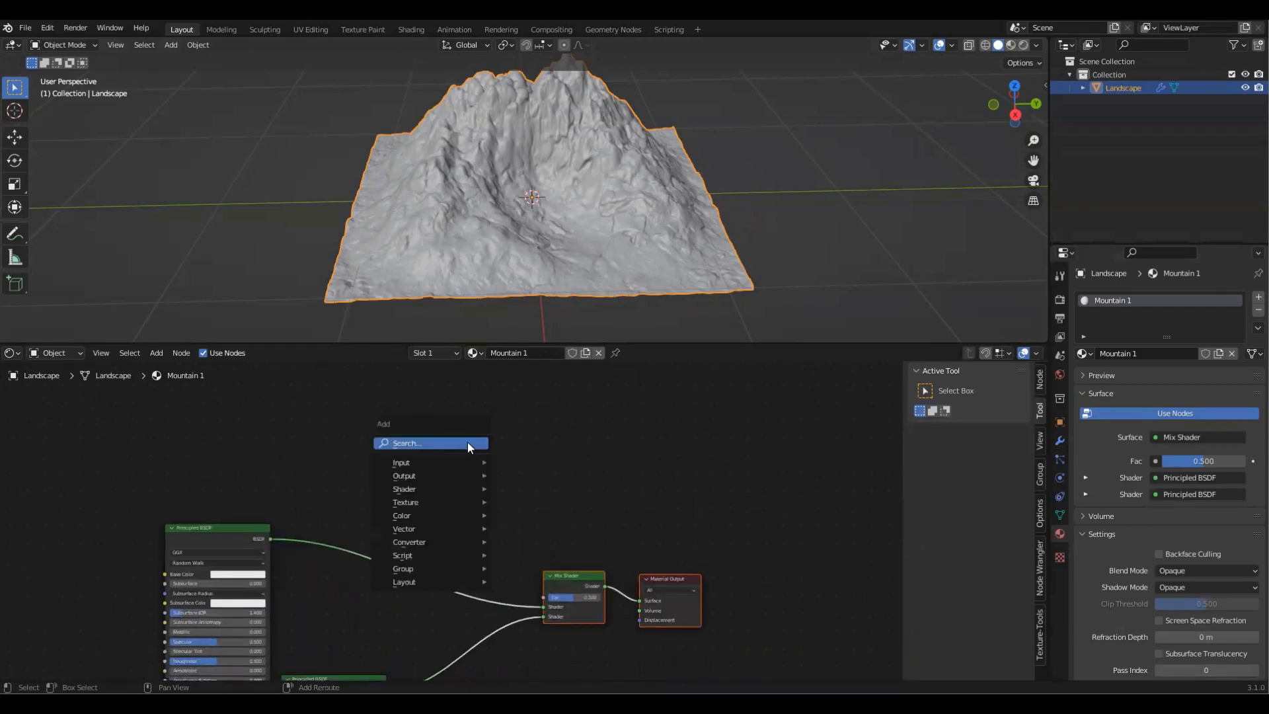
pyautogui.click(468, 442)
pyautogui.write('seperate')
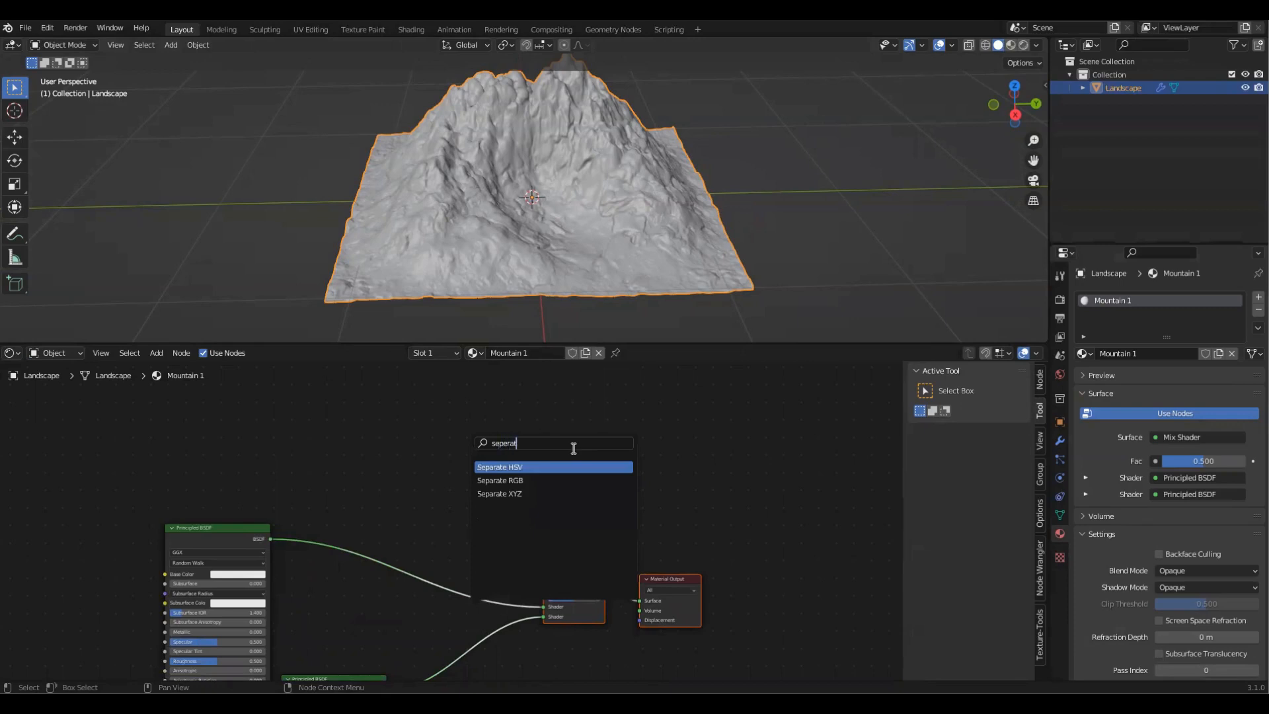
pyautogui.press('Down')
pyautogui.press('Return')
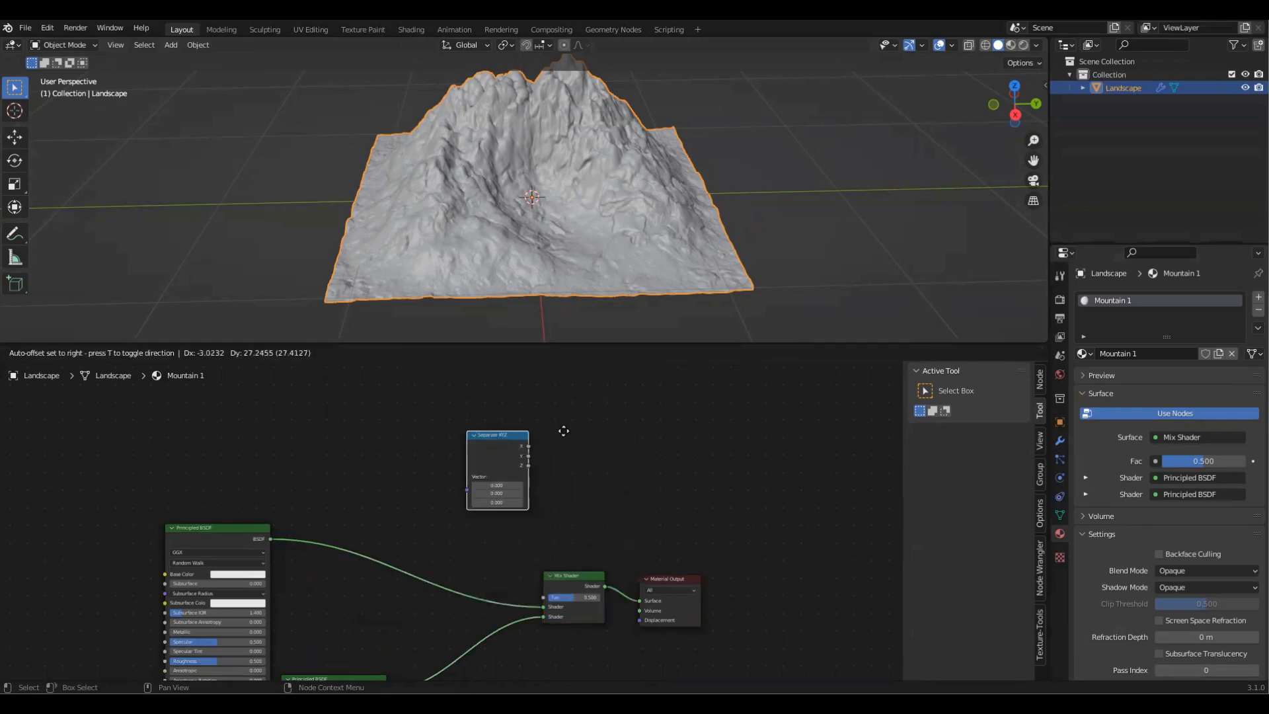
pyautogui.click(536, 476)
pyautogui.moveTo(576, 501); pyautogui.dragTo(551, 495, button='middle')
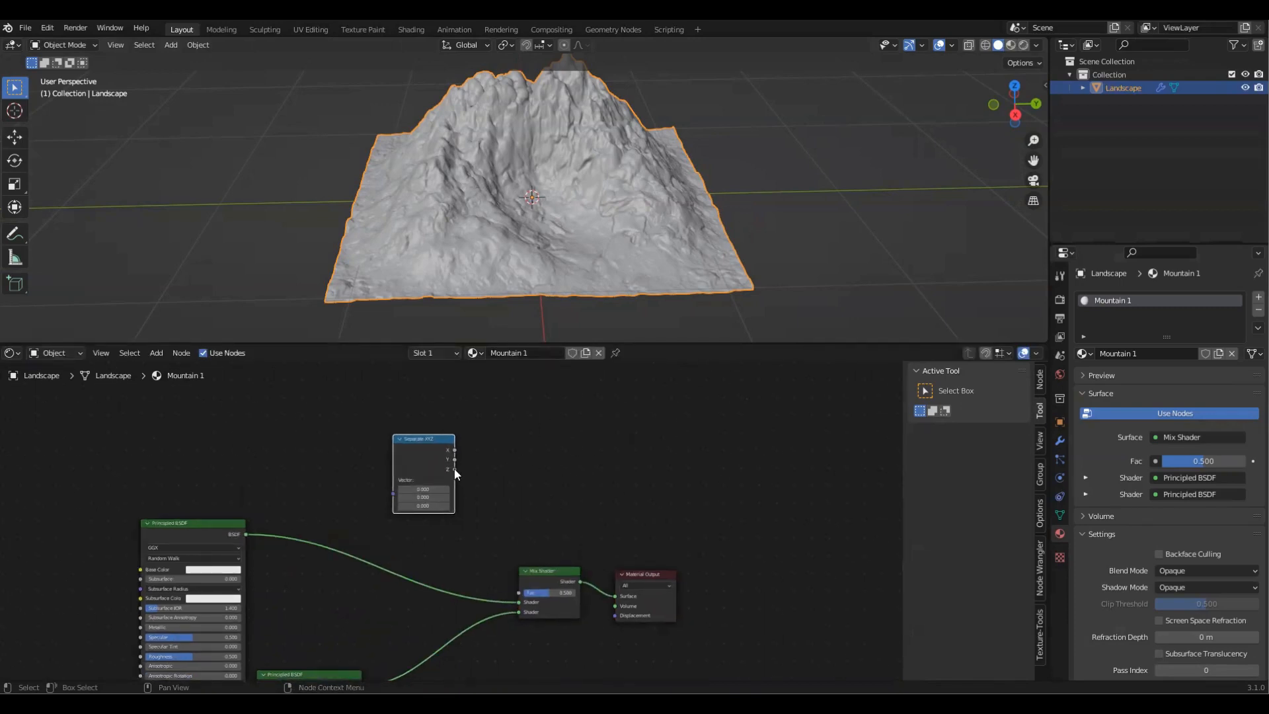
pyautogui.moveTo(454, 469); pyautogui.dragTo(522, 590)
pyautogui.scroll(2, 549, 474)
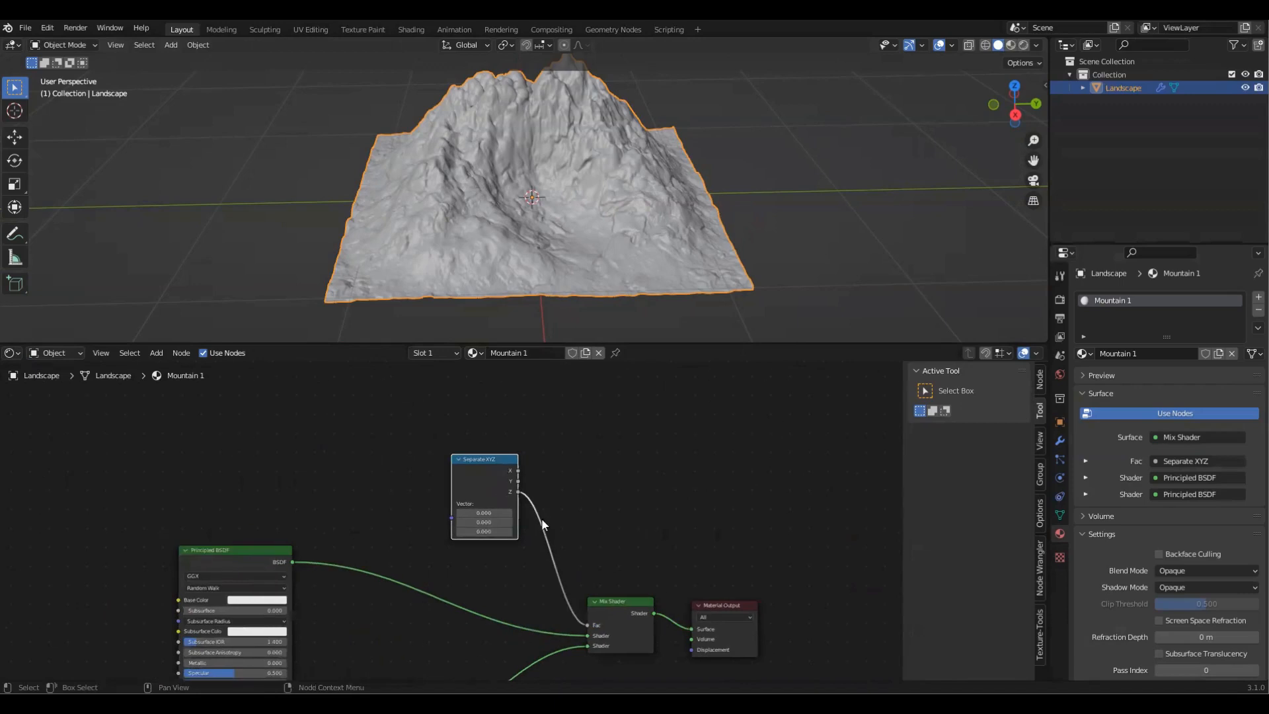
# Step: Move Separate XYZ up and insert a ColorRamp node on its link to the Mix Shader's Fac
pyautogui.moveTo(577, 515); pyautogui.dragTo(590, 456)
pyautogui.hotkey('shift', 'a')
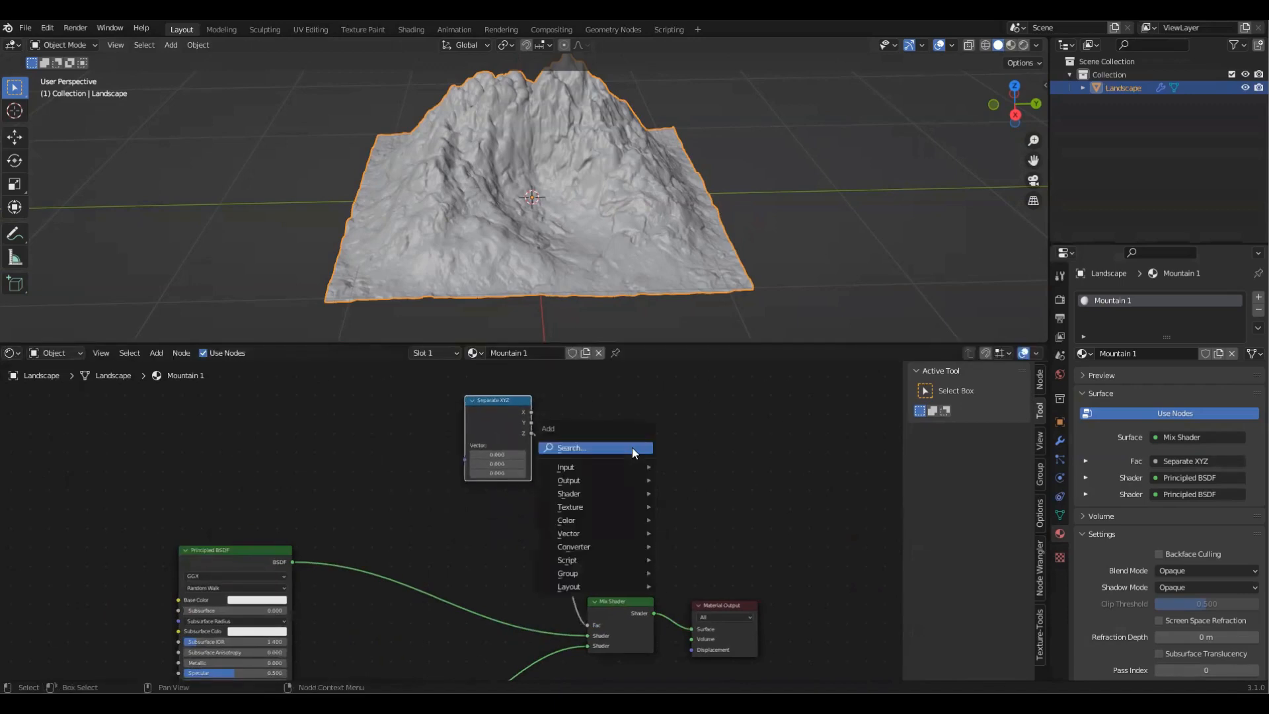
pyautogui.click(632, 447)
pyautogui.write('color')
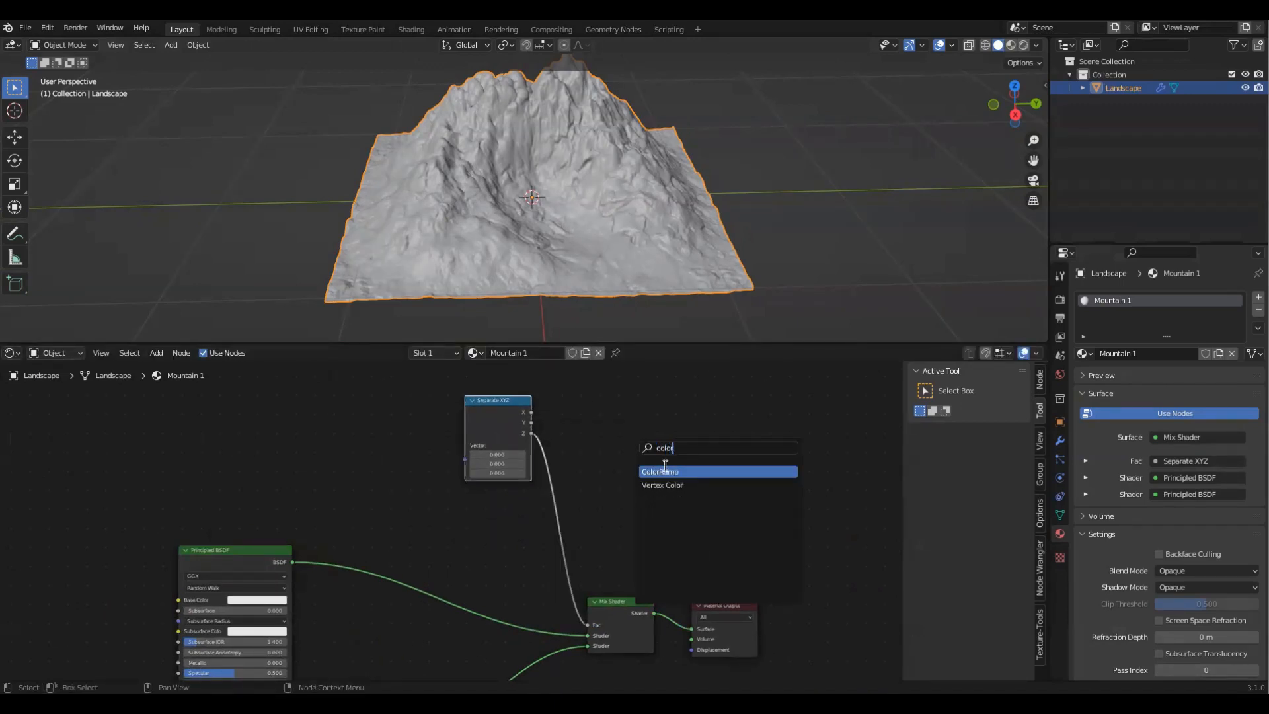
pyautogui.click(665, 471)
pyautogui.click(586, 522)
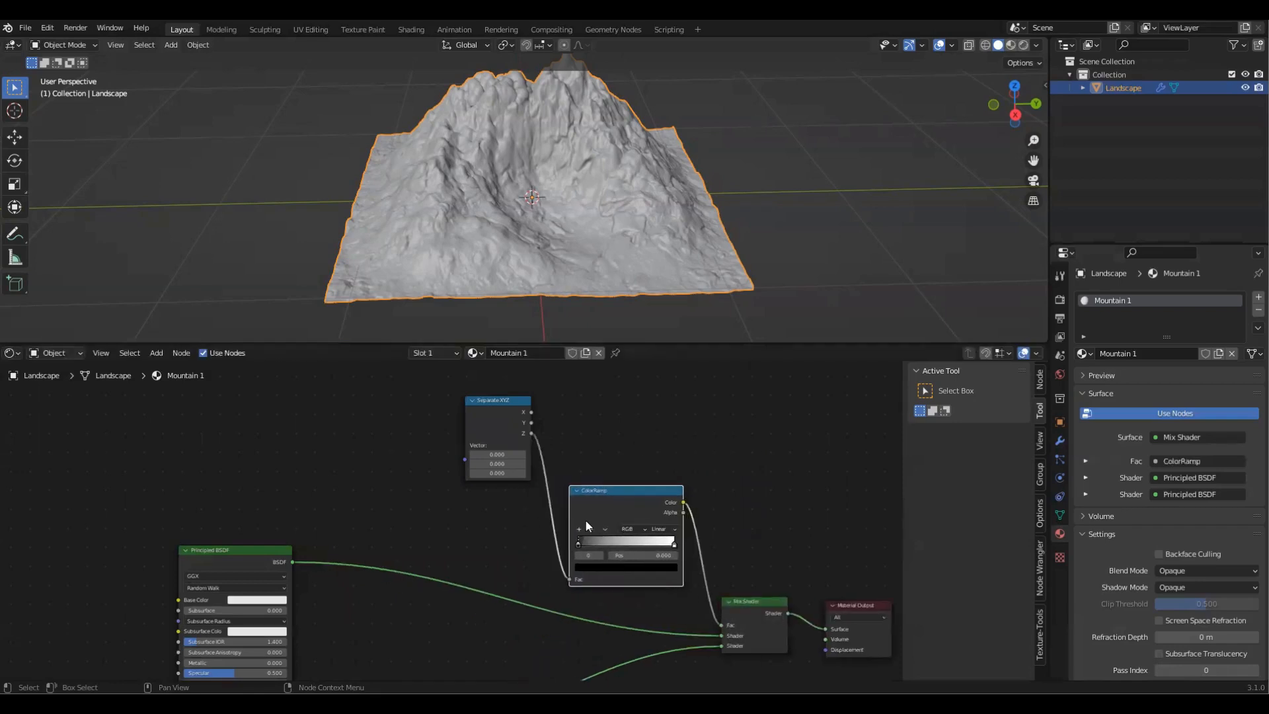
pyautogui.moveTo(411, 513); pyautogui.dragTo(272, 492, button='middle')
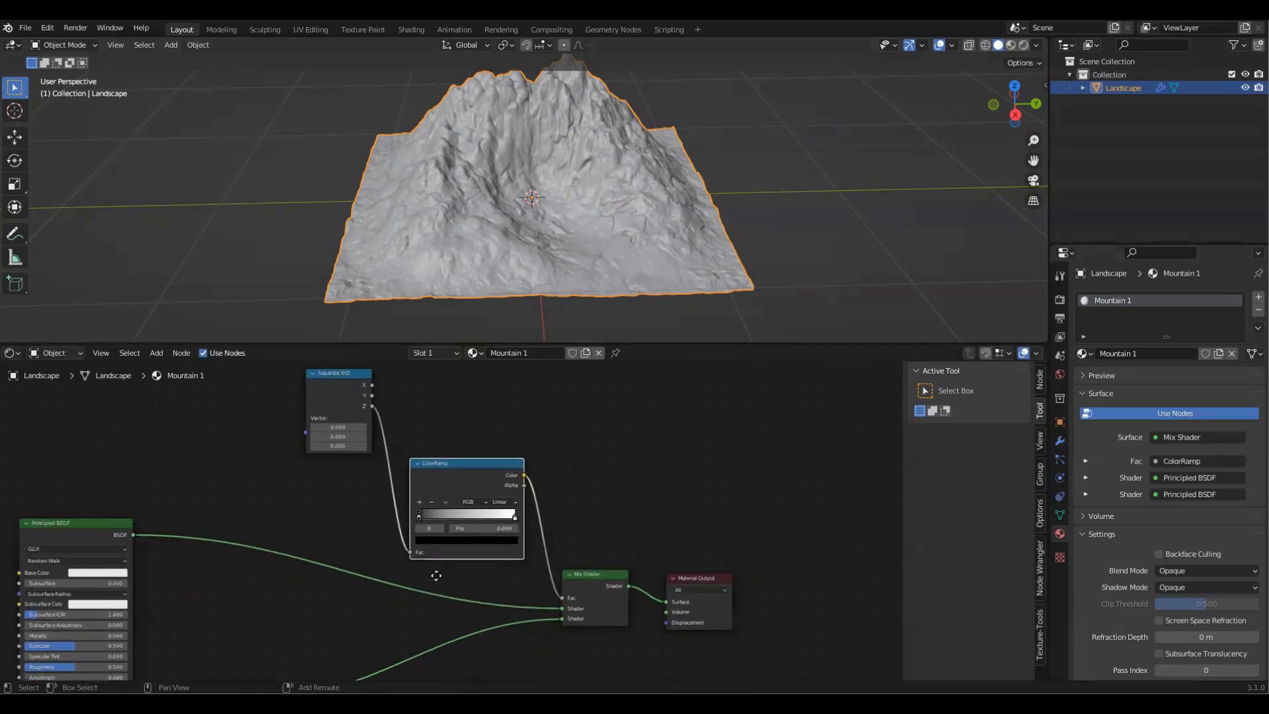
# Step: Search the add-ons preferences for Node Wrangler and check whether the add-on is enabled
pyautogui.keyDown('shift'); pyautogui.moveTo(482, 448); pyautogui.dragTo(701, 407, button='middle'); pyautogui.keyUp('shift')
pyautogui.click(468, 437)
pyautogui.scroll(-2, 468, 438)
pyautogui.keyDown('shift'); pyautogui.moveTo(518, 475); pyautogui.dragTo(480, 587, button='middle'); pyautogui.keyUp('shift')
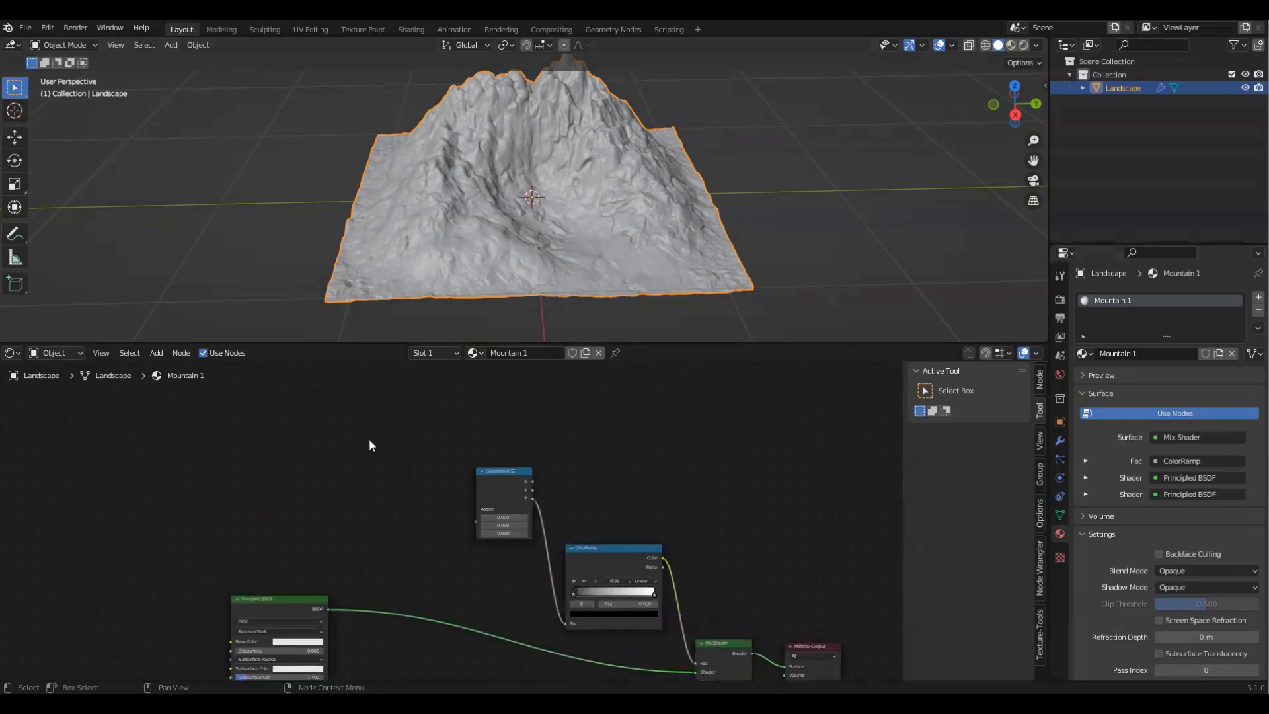
pyautogui.scroll(2, 595, 473)
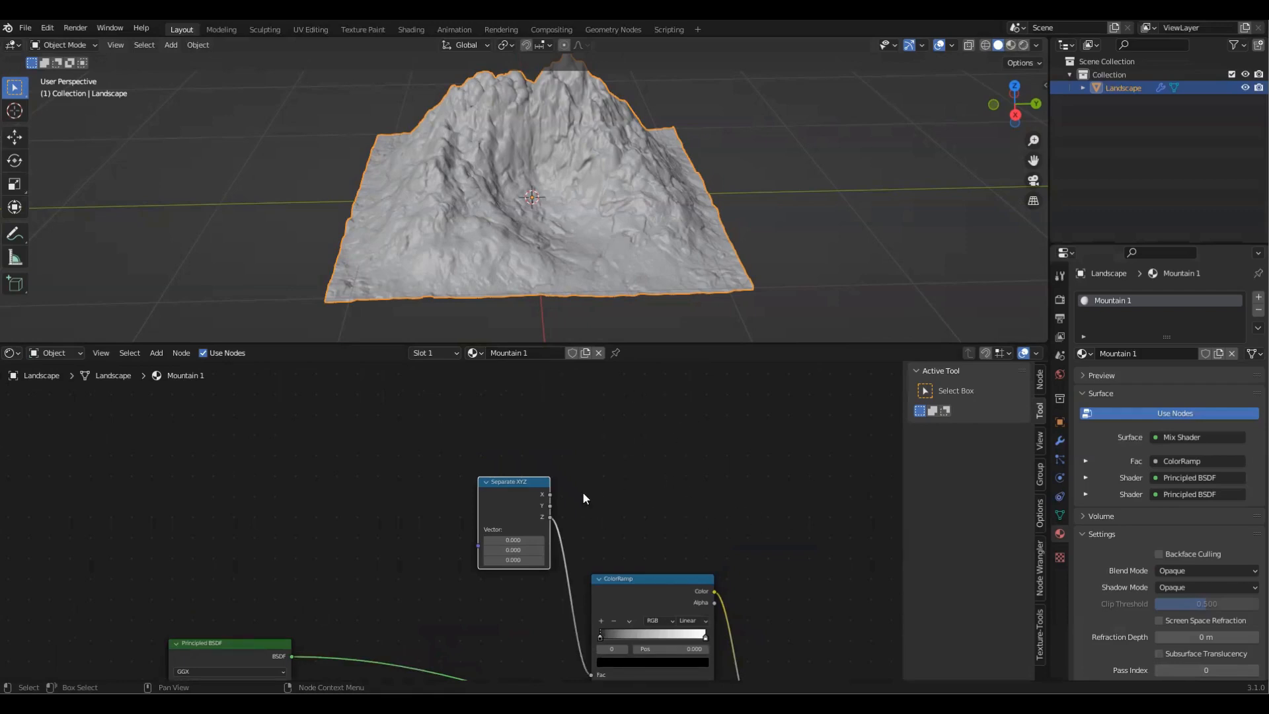
pyautogui.click(47, 28)
pyautogui.click(90, 219)
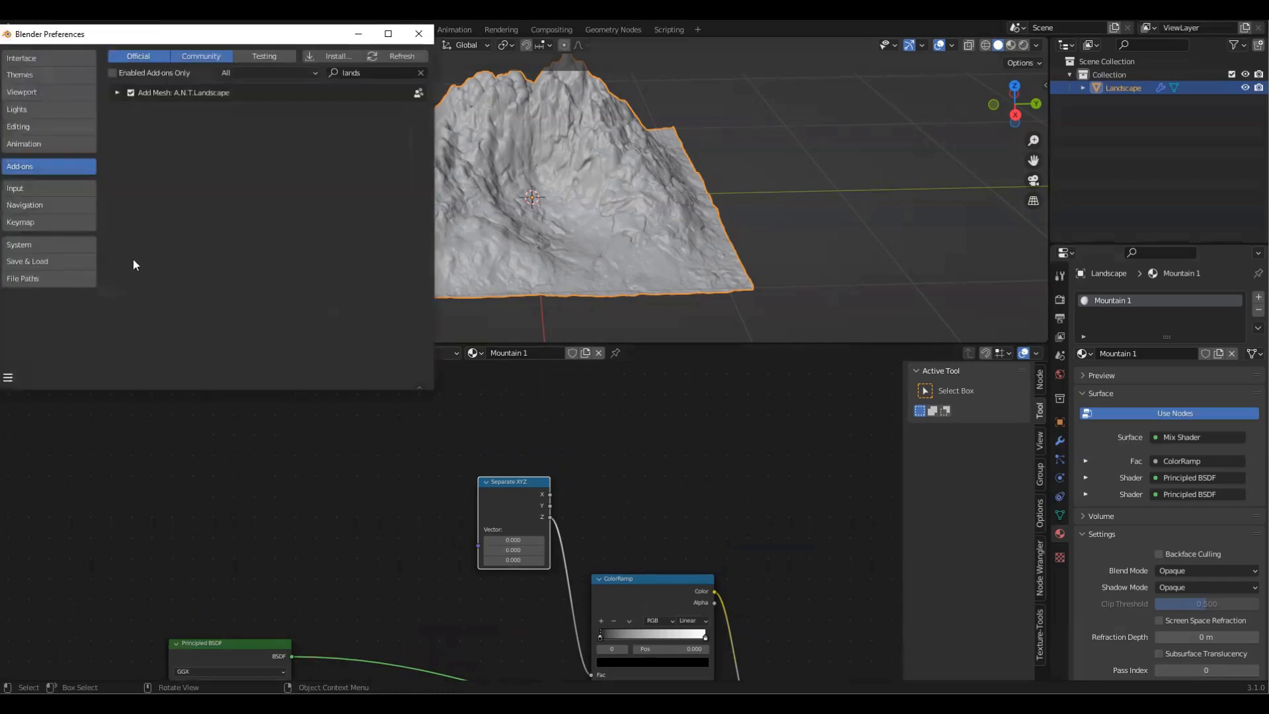
pyautogui.click(390, 74)
pyautogui.write('node wra')
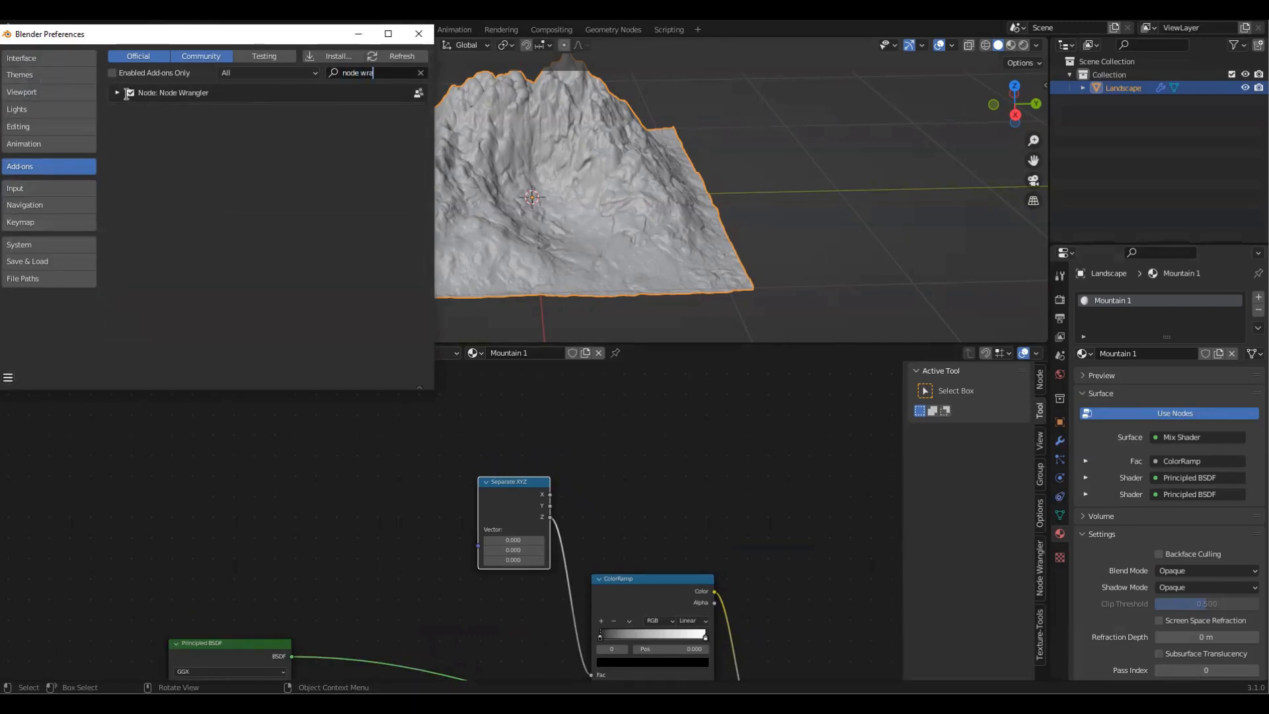
pyautogui.click(418, 34)
# Step: Add Node Wrangler's texture setup of Texture Coordinate, Mapping and Image Texture nodes to the Separate XYZ node
pyautogui.moveTo(482, 504); pyautogui.dragTo(492, 486, button='middle')
pyautogui.moveTo(370, 426); pyautogui.dragTo(555, 546)
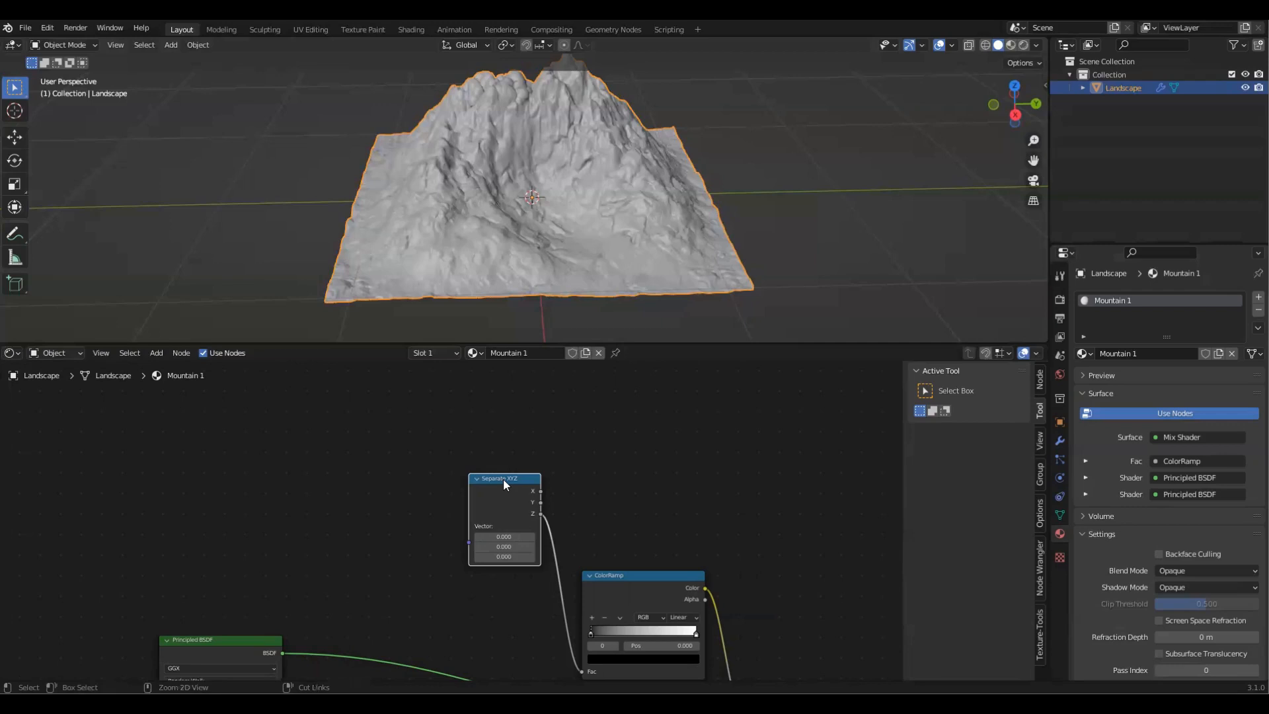
pyautogui.hotkey('ctrl', 't')
pyautogui.keyDown('shift'); pyautogui.moveTo(648, 458); pyautogui.dragTo(720, 443, button='middle'); pyautogui.keyUp('shift')
pyautogui.keyDown('shift'); pyautogui.moveTo(361, 468); pyautogui.dragTo(431, 495, button='middle'); pyautogui.keyUp('shift')
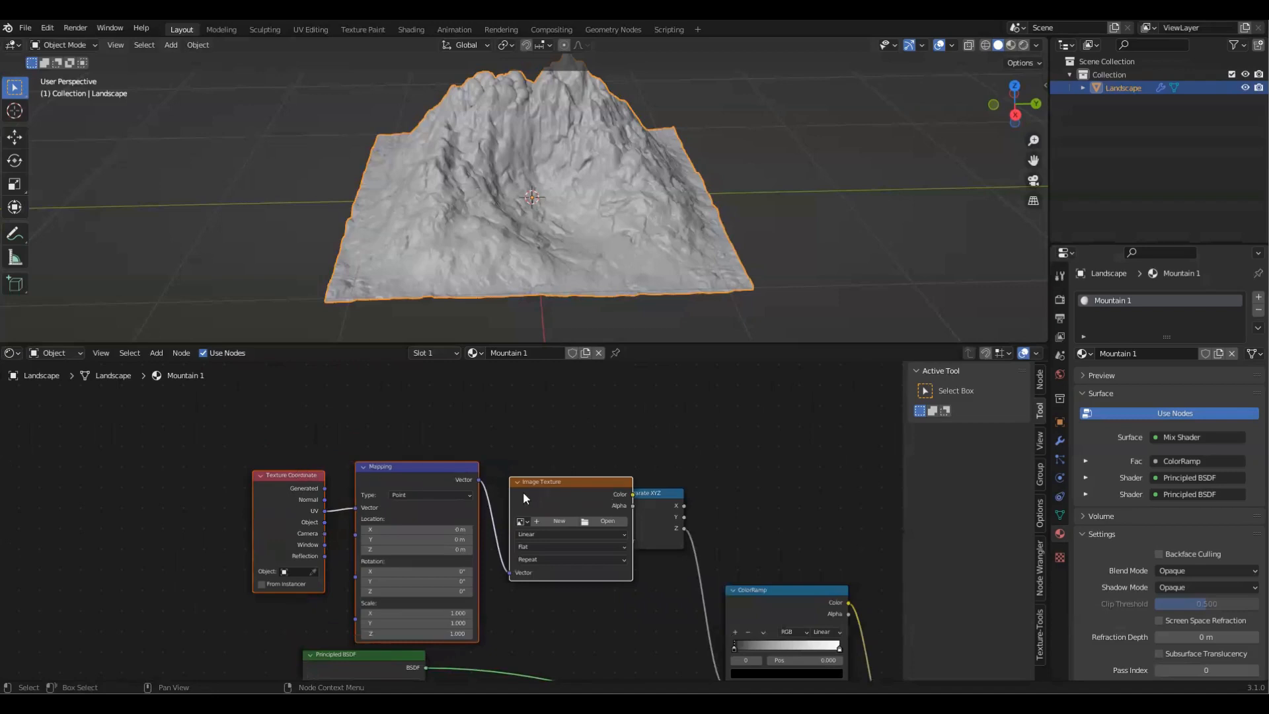
# Step: Move the Texture Coordinate, Mapping and Image Texture nodes away from Separate XYZ, then select only the Image Texture node
pyautogui.scroll(-2, 499, 511)
pyautogui.moveTo(256, 425); pyautogui.dragTo(517, 533)
pyautogui.press('g')
pyautogui.click(417, 487)
pyautogui.scroll(2, 451, 457)
pyautogui.click(419, 438)
pyautogui.scroll(1, 410, 441)
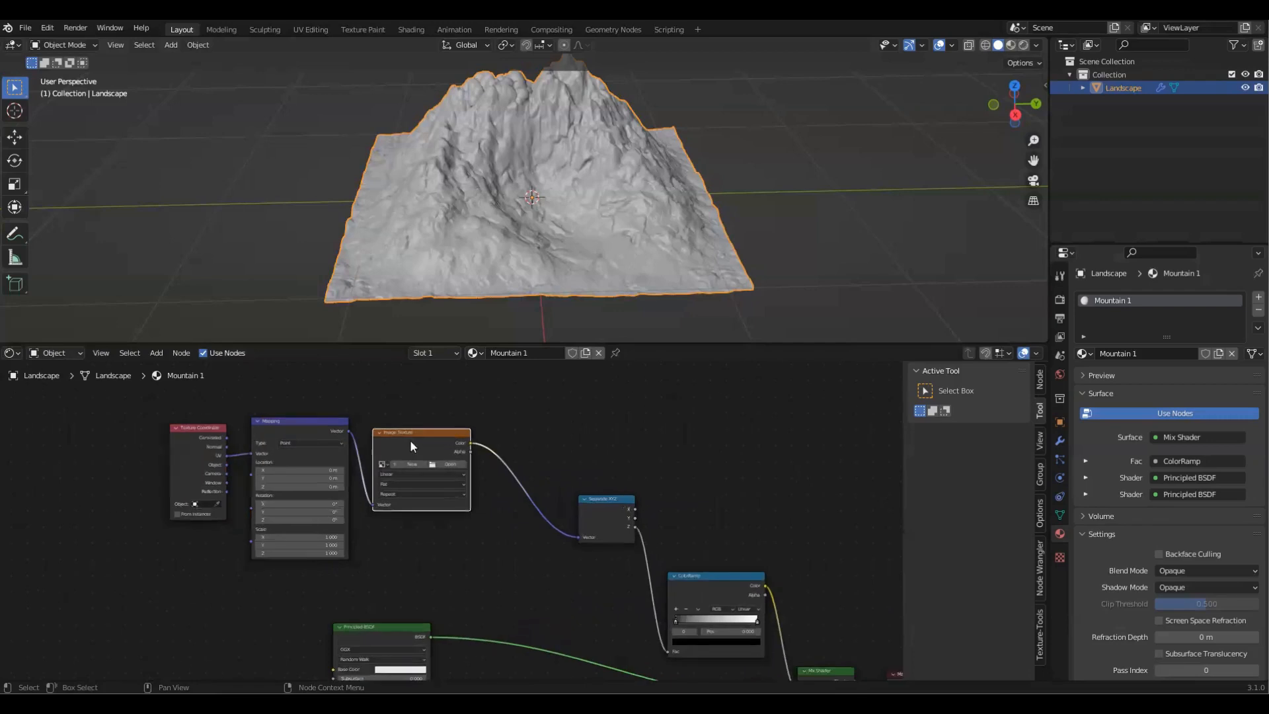
# Step: Delete the Image Texture node and connect Mapping's Vector output directly to Separate XYZ's Vector input
pyautogui.scroll(1, 410, 442)
pyautogui.press('x')
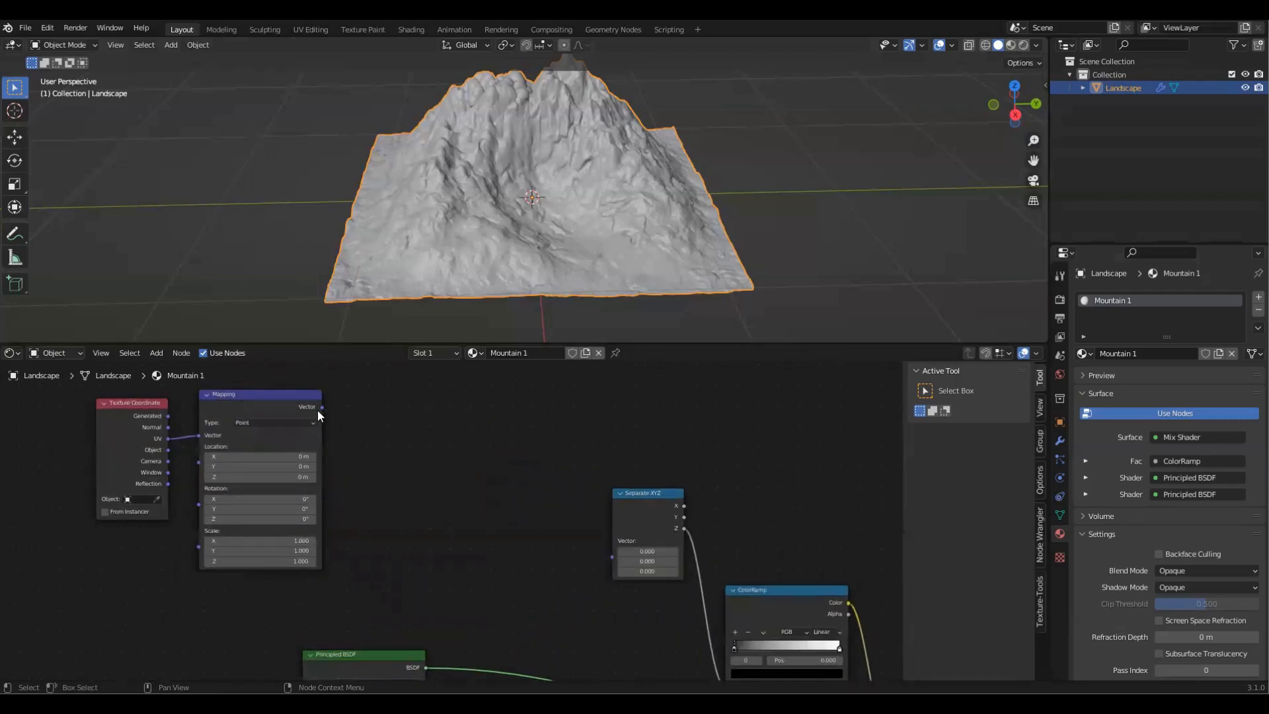
pyautogui.moveTo(323, 407); pyautogui.dragTo(612, 559)
pyautogui.keyDown('shift'); pyautogui.moveTo(350, 427); pyautogui.dragTo(390, 481, button='middle'); pyautogui.keyUp('shift')
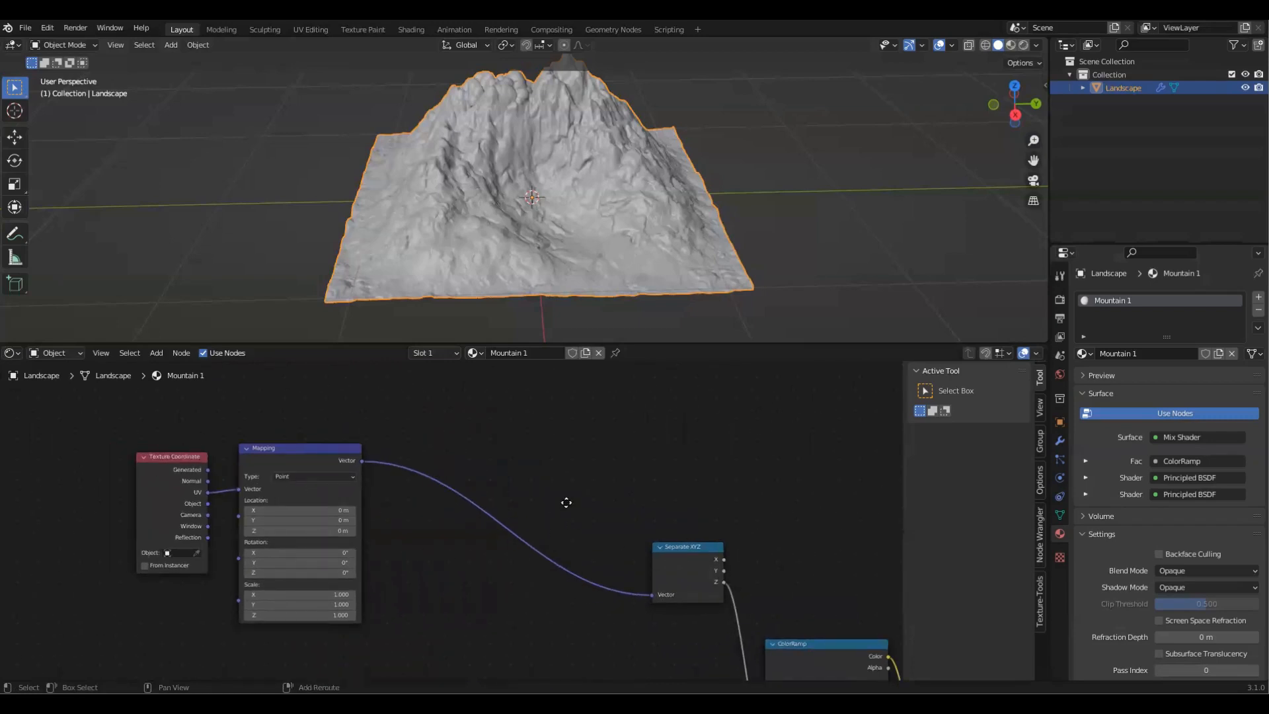
# Step: Replace the UV link into Mapping's Vector input with one from Texture Coordinate's Normal output
pyautogui.keyDown('shift'); pyautogui.moveTo(203, 463); pyautogui.dragTo(742, 516, button='middle'); pyautogui.keyUp('shift')
pyautogui.scroll(1, 536, 563)
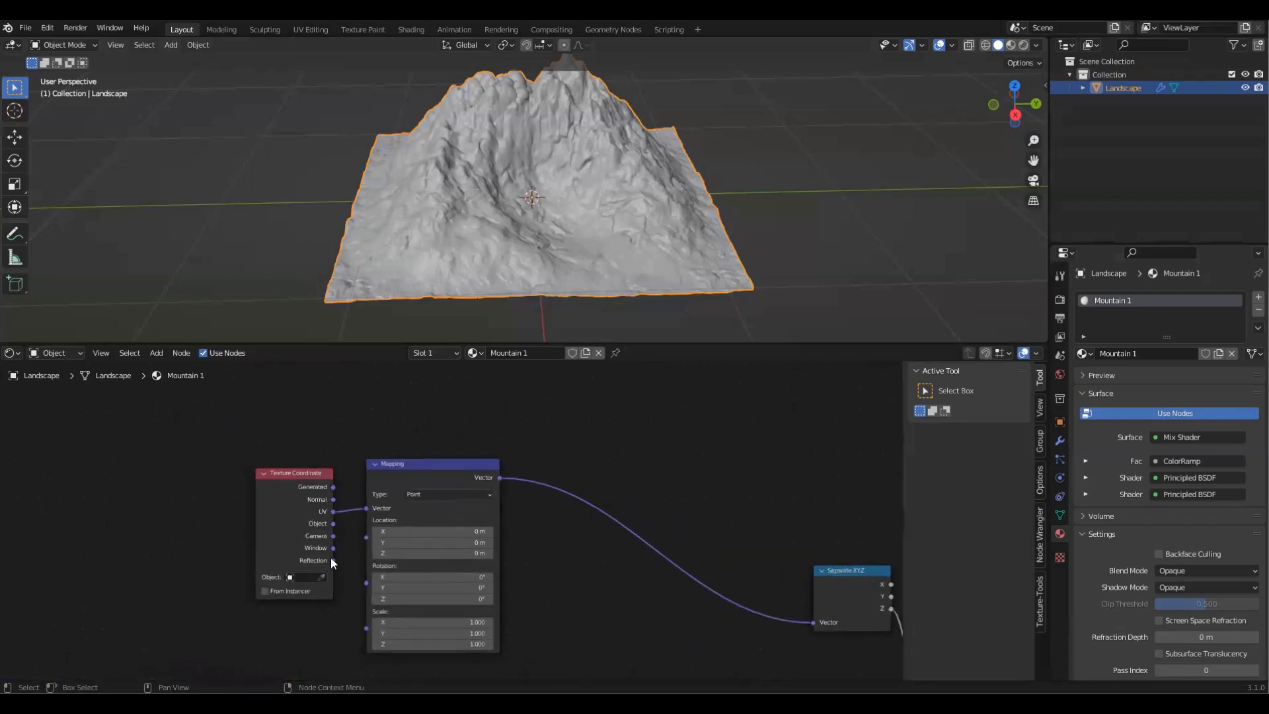
pyautogui.scroll(3, 330, 557)
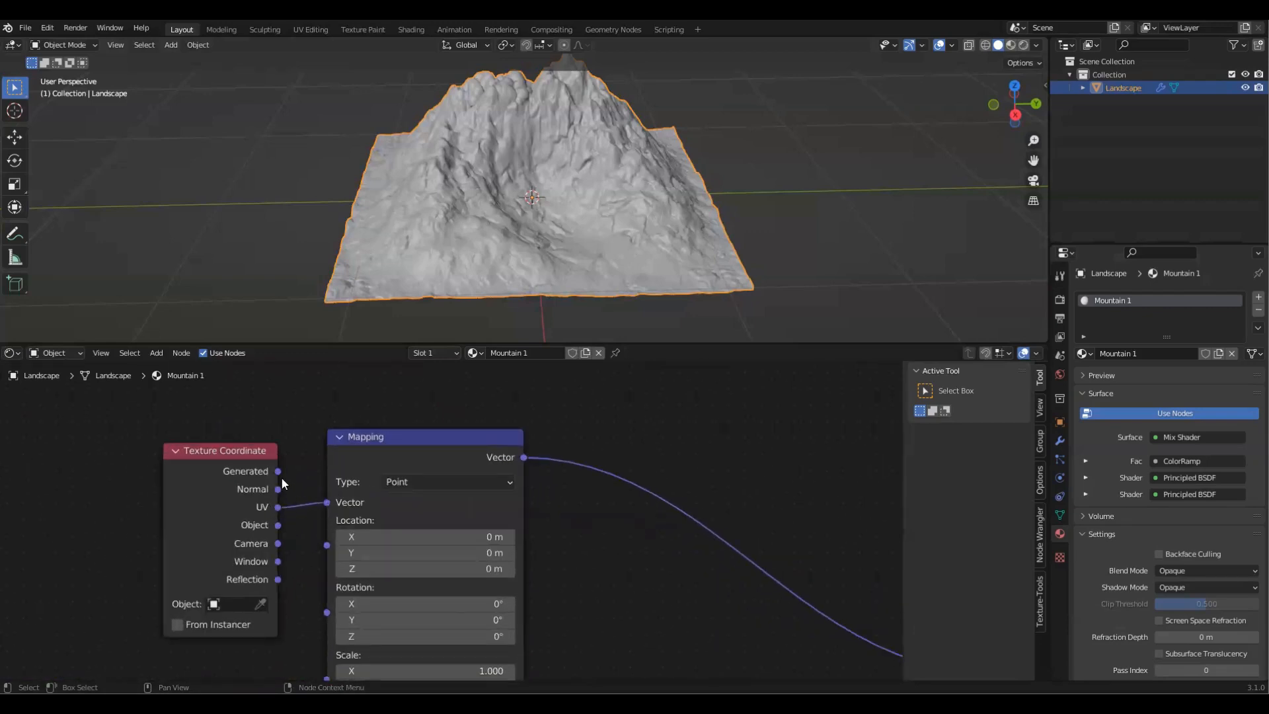
pyautogui.moveTo(278, 490); pyautogui.dragTo(327, 502)
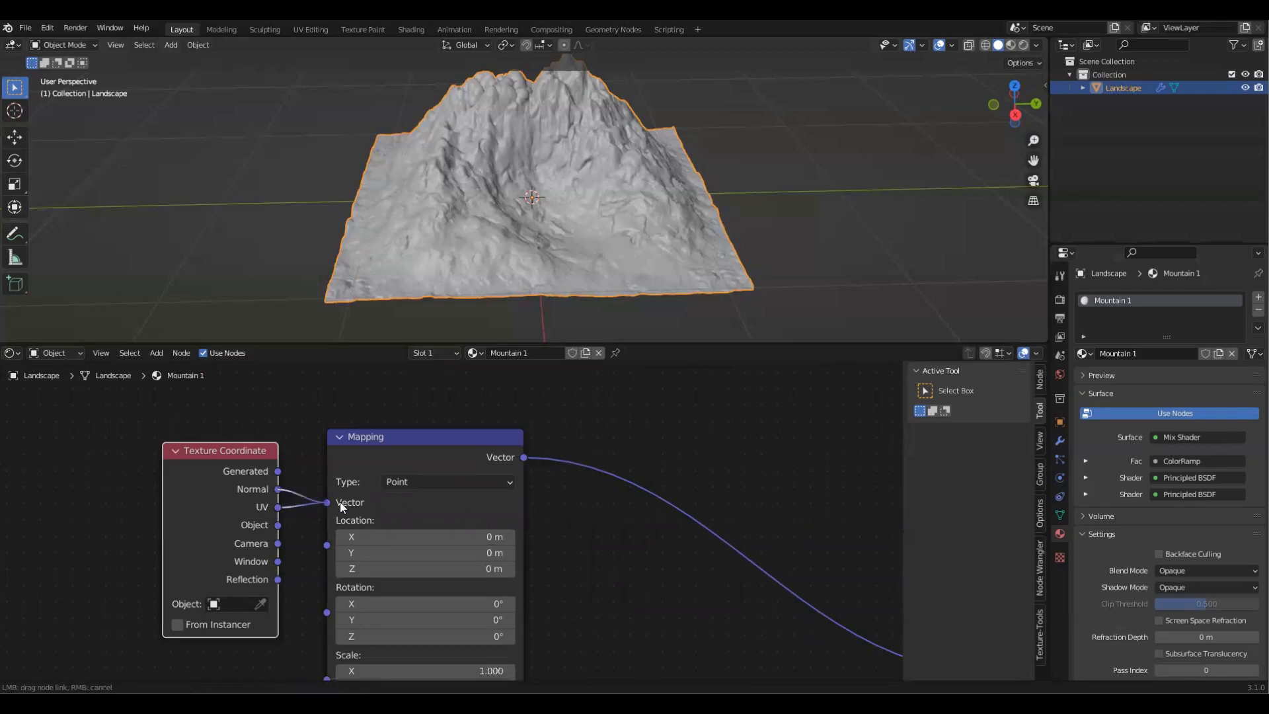
pyautogui.scroll(-8, 510, 519)
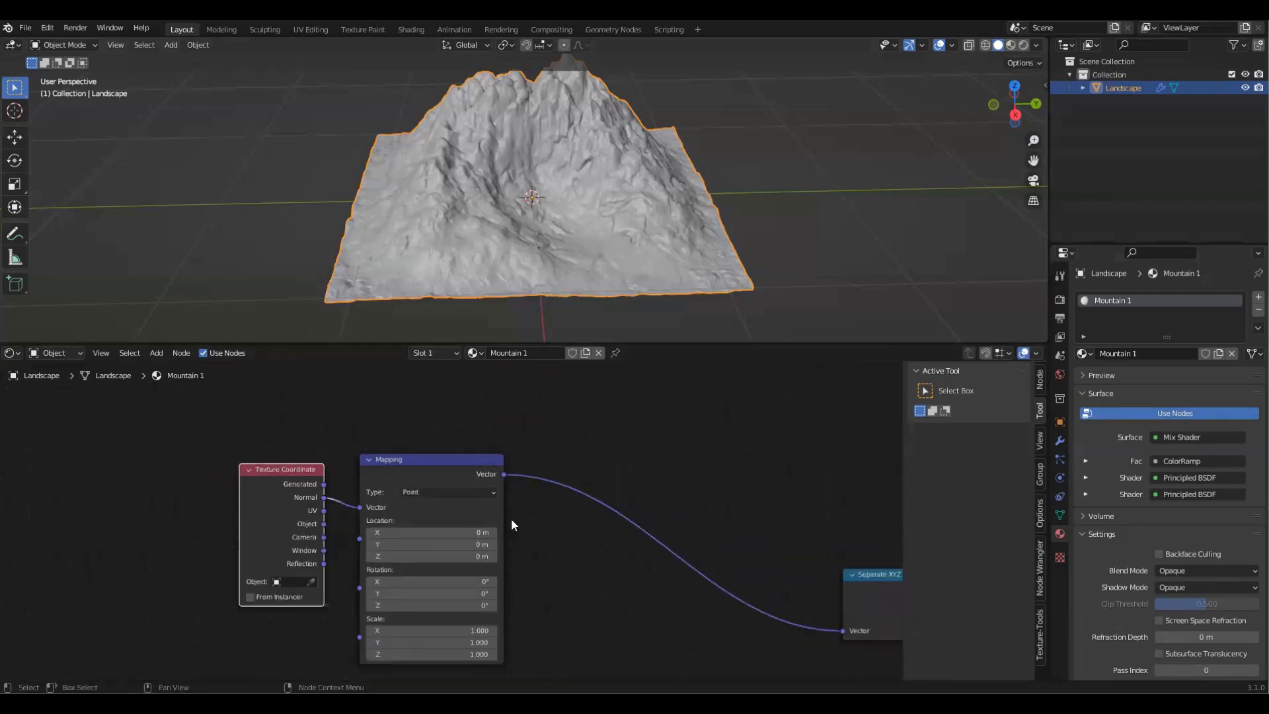
# Step: Move the Principled BSDF that feeds the Mix Shader's second shader input closer to the Mix Shader
pyautogui.keyDown('shift'); pyautogui.moveTo(570, 564); pyautogui.dragTo(402, 590, button='middle'); pyautogui.keyUp('shift')
pyautogui.moveTo(369, 518); pyautogui.dragTo(314, 415, button='middle')
pyautogui.scroll(-4, 418, 533)
pyautogui.moveTo(419, 521); pyautogui.dragTo(390, 357, button='middle')
pyautogui.scroll(2, 513, 502)
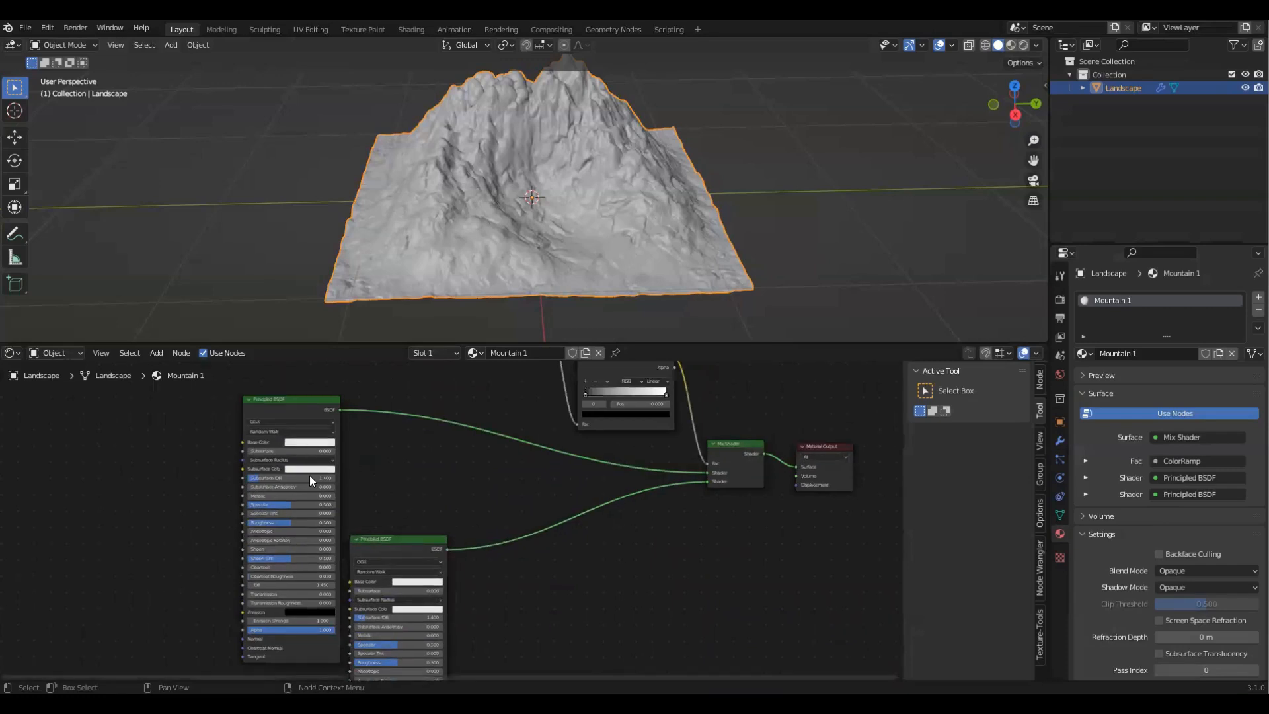
pyautogui.scroll(1, 377, 501)
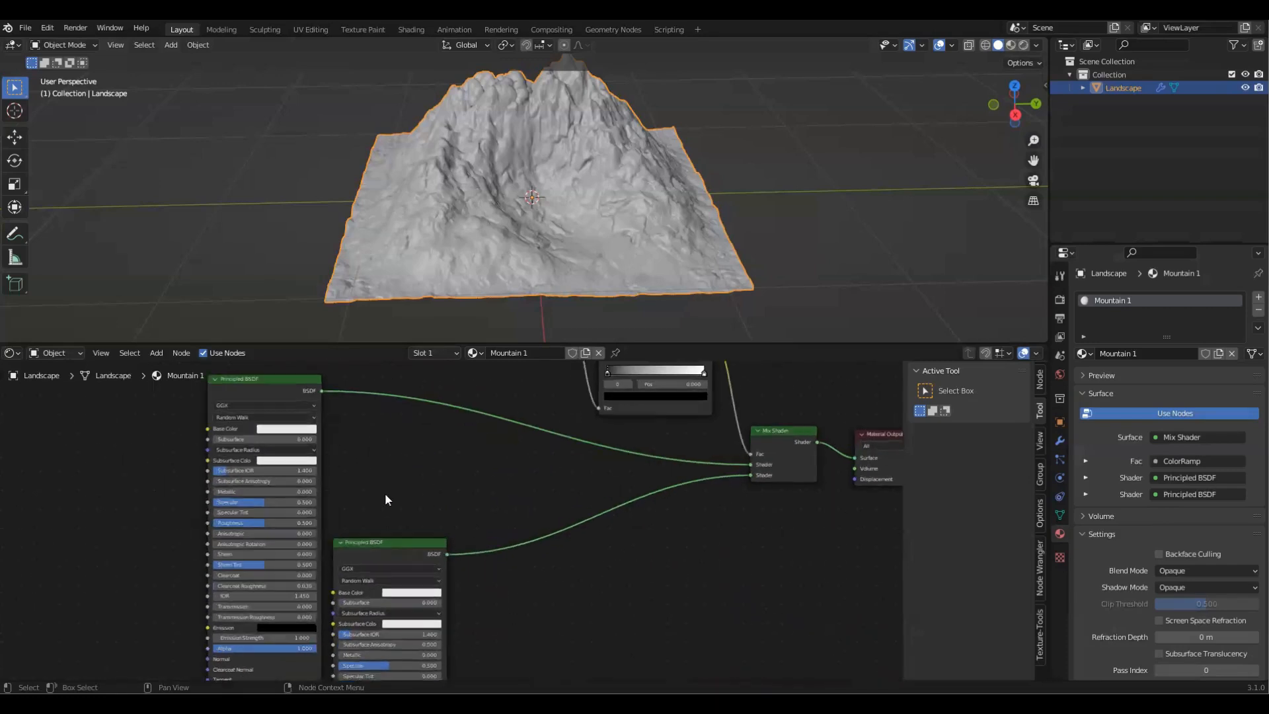
pyautogui.moveTo(385, 493); pyautogui.dragTo(385, 514, button='middle')
pyautogui.moveTo(381, 567); pyautogui.dragTo(630, 570)
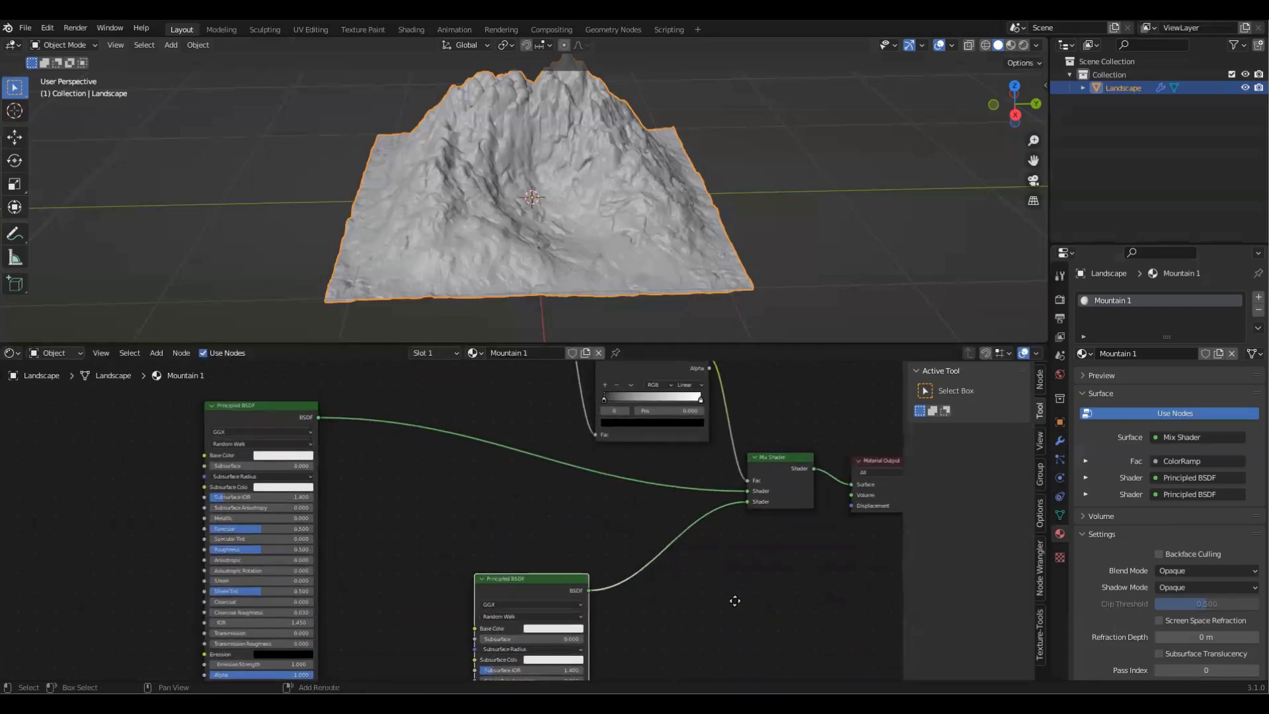
pyautogui.moveTo(736, 600); pyautogui.dragTo(704, 611, button='middle')
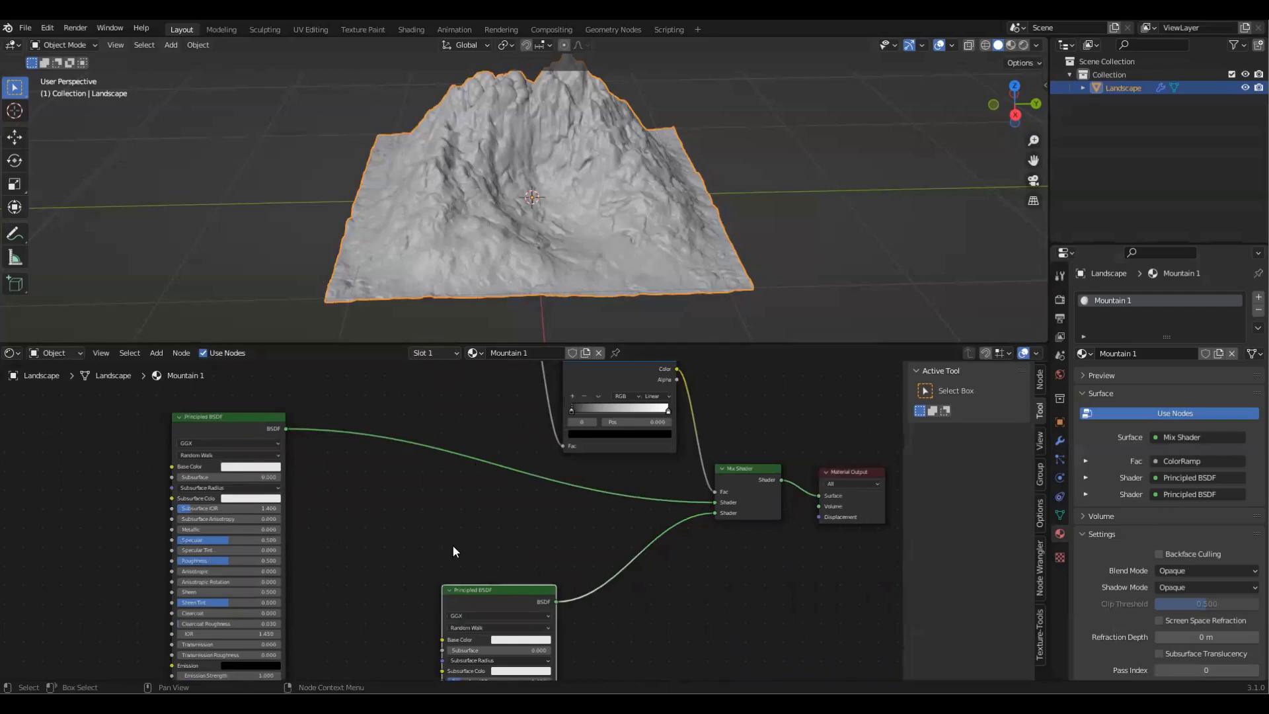
# Step: Set the base color of the Principled BSDF on the Mix Shader's second shader input to dark green
pyautogui.click(545, 645)
pyautogui.click(505, 534)
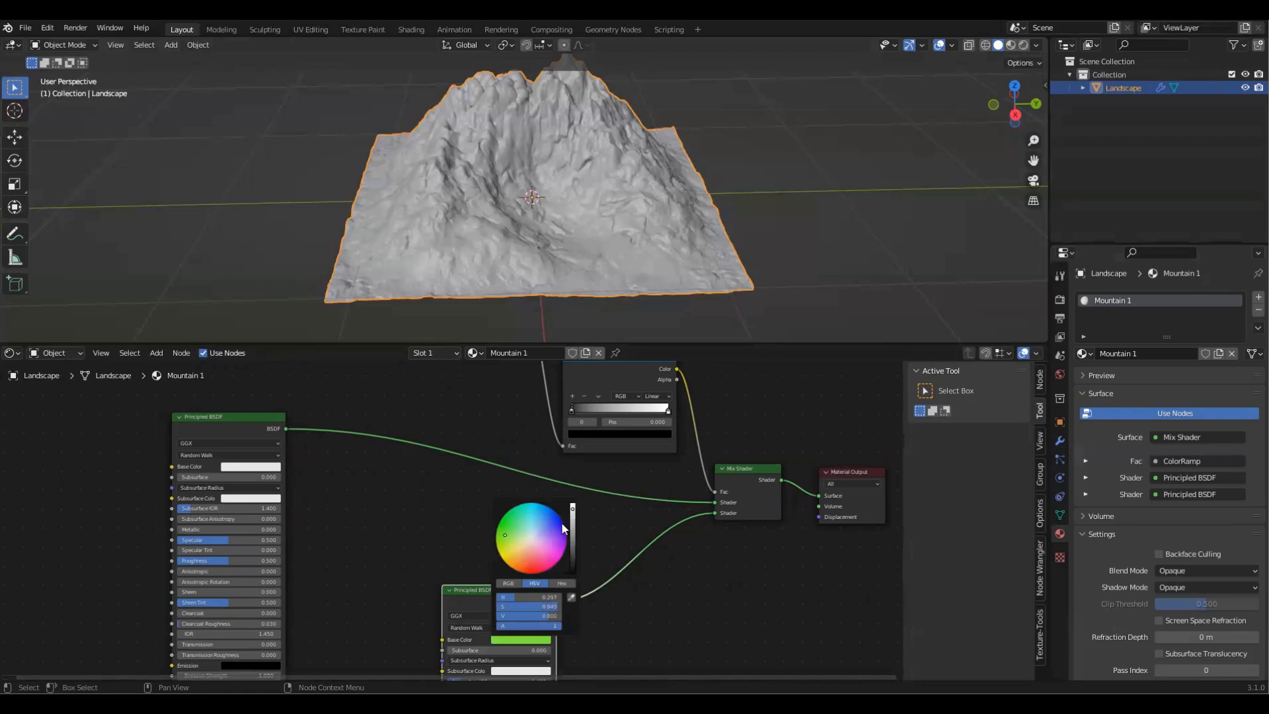
pyautogui.moveTo(572, 511); pyautogui.dragTo(573, 557)
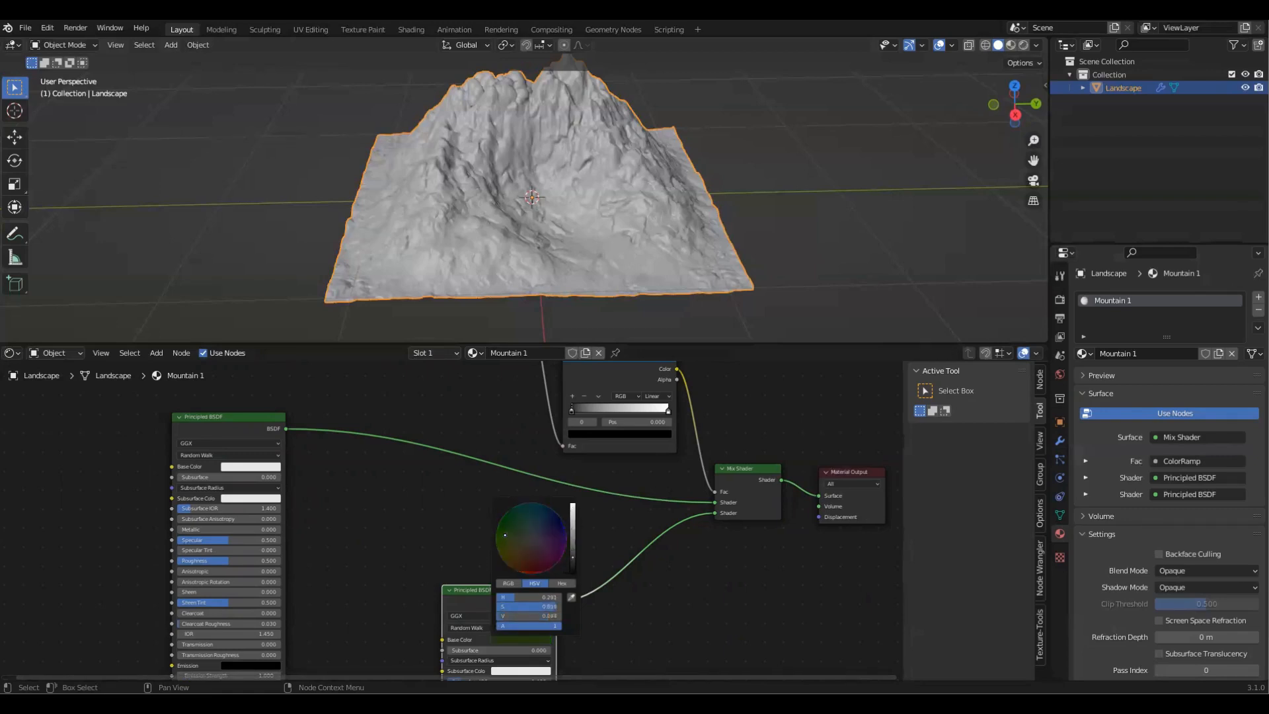
pyautogui.click(709, 610)
# Step: Set the base color of the Principled BSDF on the Mix Shader's first shader input to light tan
pyautogui.keyDown('shift'); pyautogui.moveTo(346, 508); pyautogui.dragTo(586, 546, button='middle'); pyautogui.keyUp('shift')
pyautogui.click(509, 503)
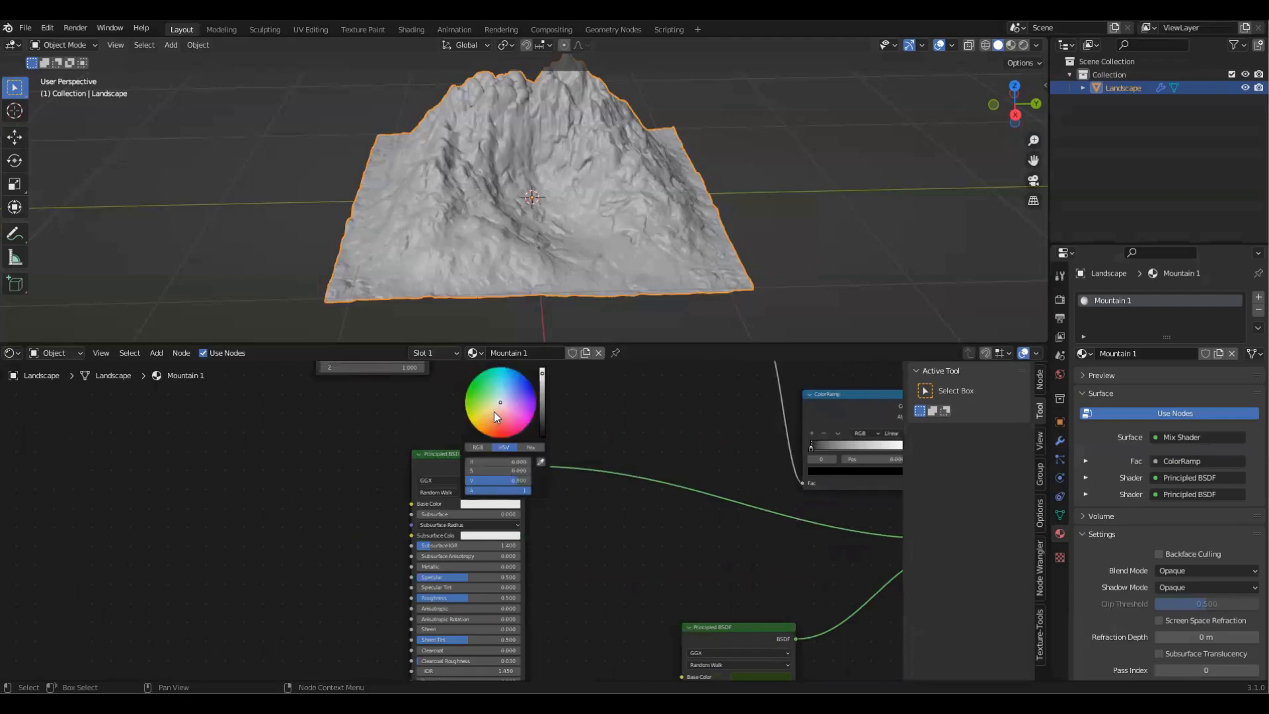
pyautogui.click(495, 411)
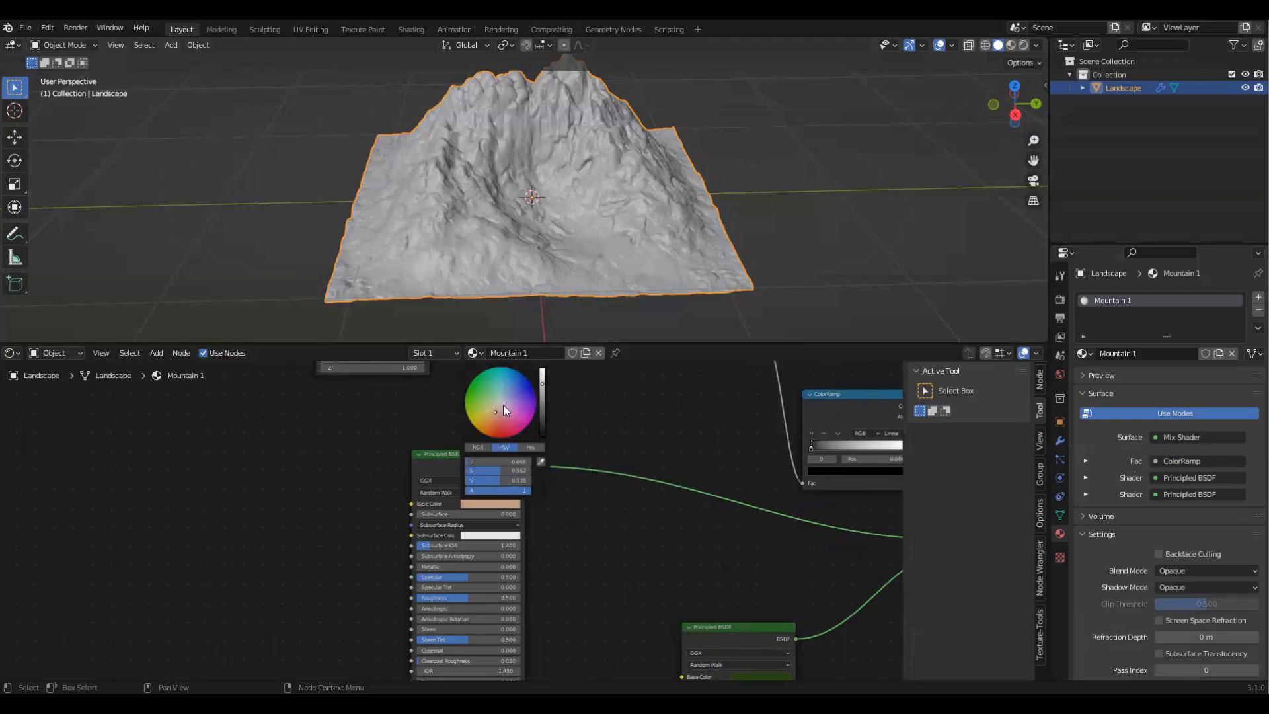
pyautogui.moveTo(493, 412); pyautogui.dragTo(498, 412)
pyautogui.scroll(-4, 651, 425)
pyautogui.moveTo(642, 429); pyautogui.dragTo(474, 471, button='middle')
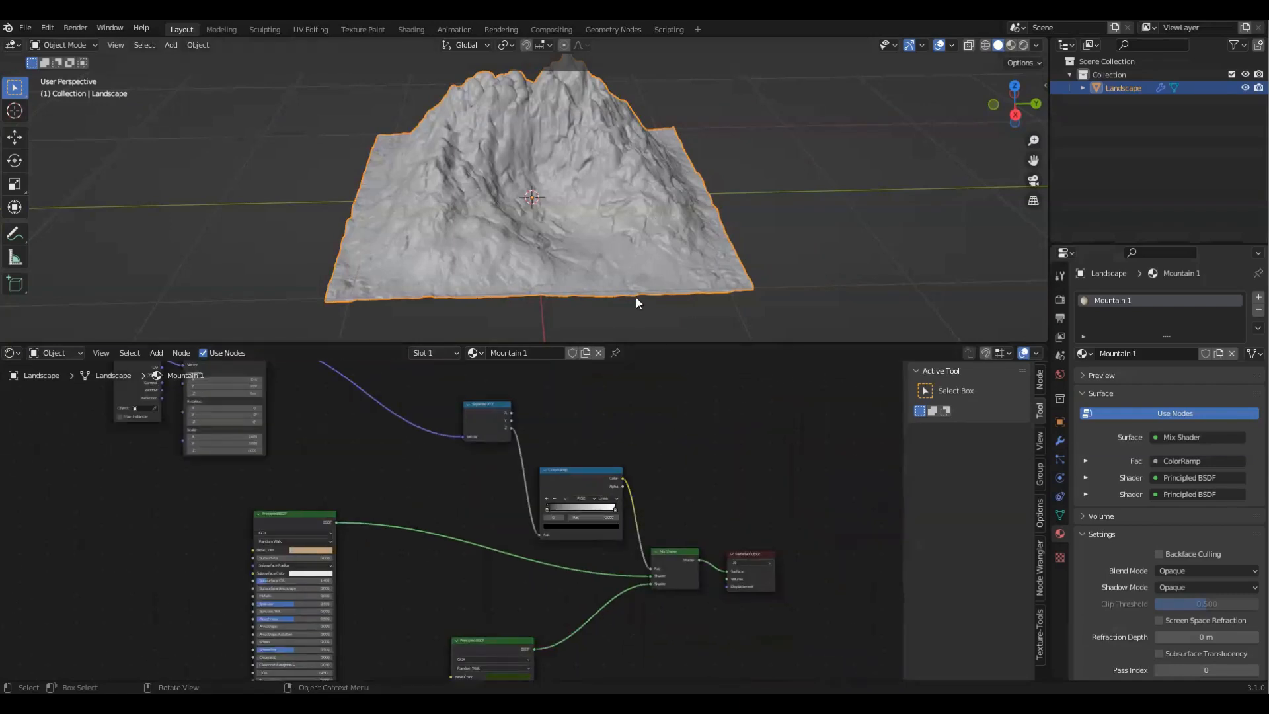
# Step: Display the landscape with Material Preview shading in the 3D viewport and view it from another angle
pyautogui.click(657, 229)
pyautogui.moveTo(243, 238); pyautogui.dragTo(612, 284, button='middle')
pyautogui.moveTo(498, 223); pyautogui.dragTo(562, 291, button='middle')
pyautogui.moveTo(643, 396); pyautogui.dragTo(625, 338, button='middle')
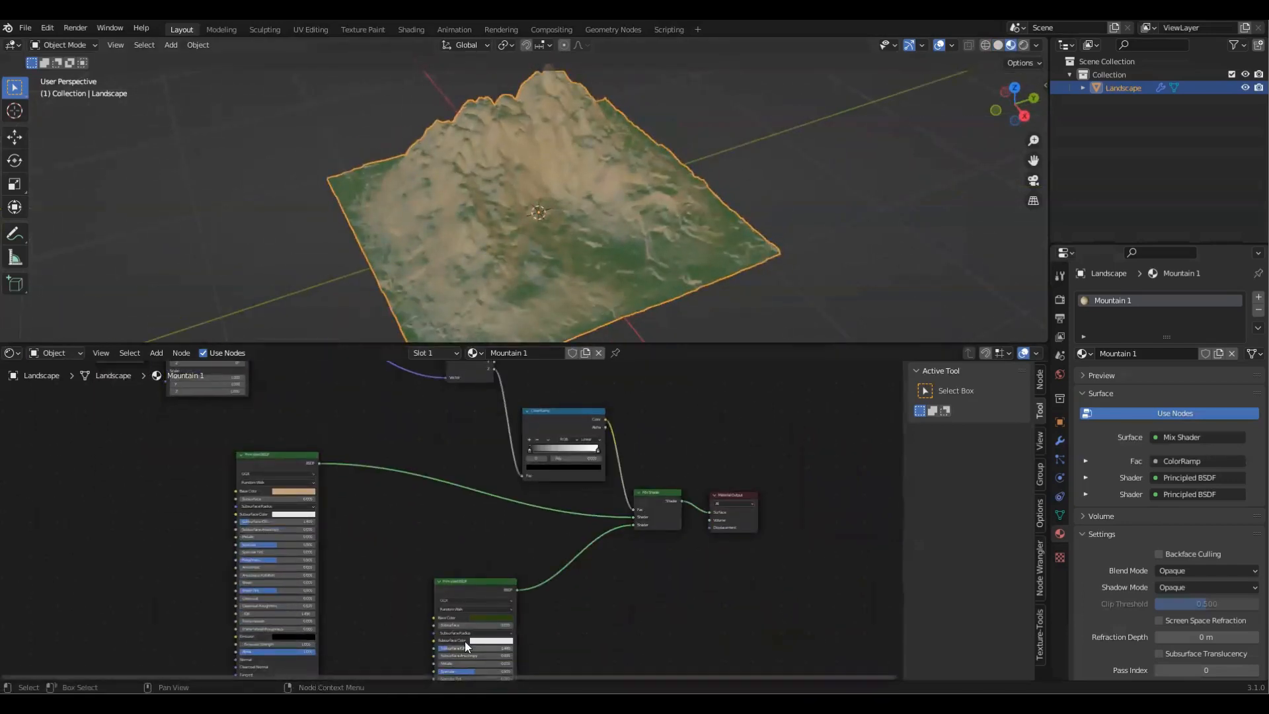
# Step: Examine how the tan and green shaders spread over the mountain's slopes and flat areas, and review the node chain behind them
pyautogui.moveTo(436, 530); pyautogui.dragTo(355, 489, button='middle')
pyautogui.moveTo(434, 483); pyautogui.dragTo(436, 501, button='middle')
pyautogui.moveTo(447, 268); pyautogui.dragTo(518, 301, button='middle')
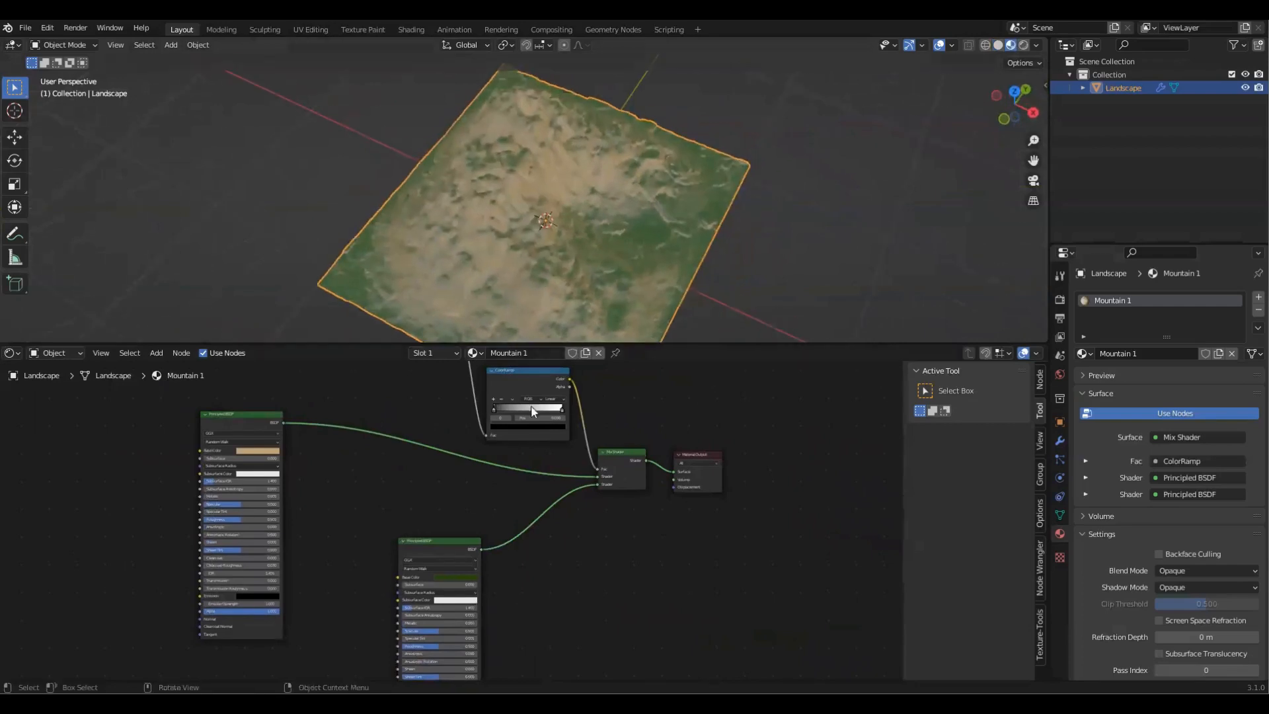
pyautogui.scroll(-1, 524, 515)
pyautogui.moveTo(540, 445); pyautogui.dragTo(529, 570, button='middle')
pyautogui.scroll(4, 500, 493)
pyautogui.moveTo(493, 461); pyautogui.dragTo(513, 503, button='middle')
pyautogui.moveTo(517, 237); pyautogui.dragTo(632, 228, button='middle')
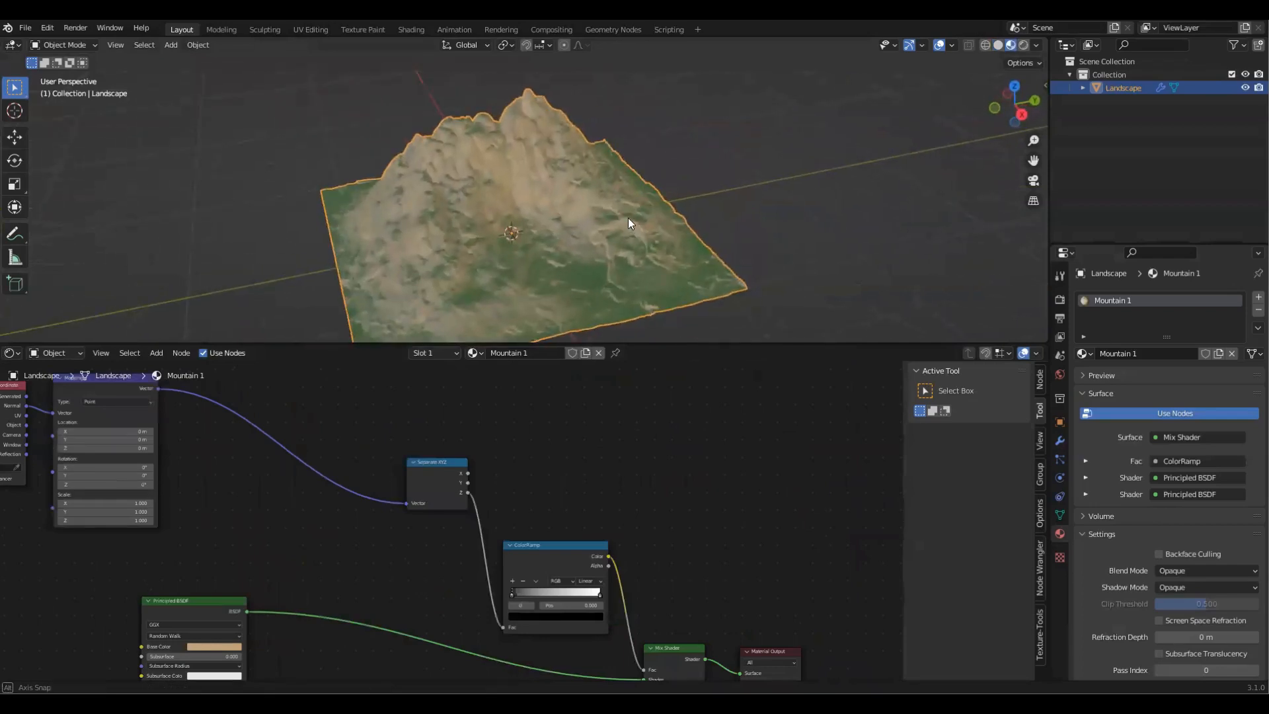
pyautogui.moveTo(677, 184); pyautogui.dragTo(705, 156, button='middle')
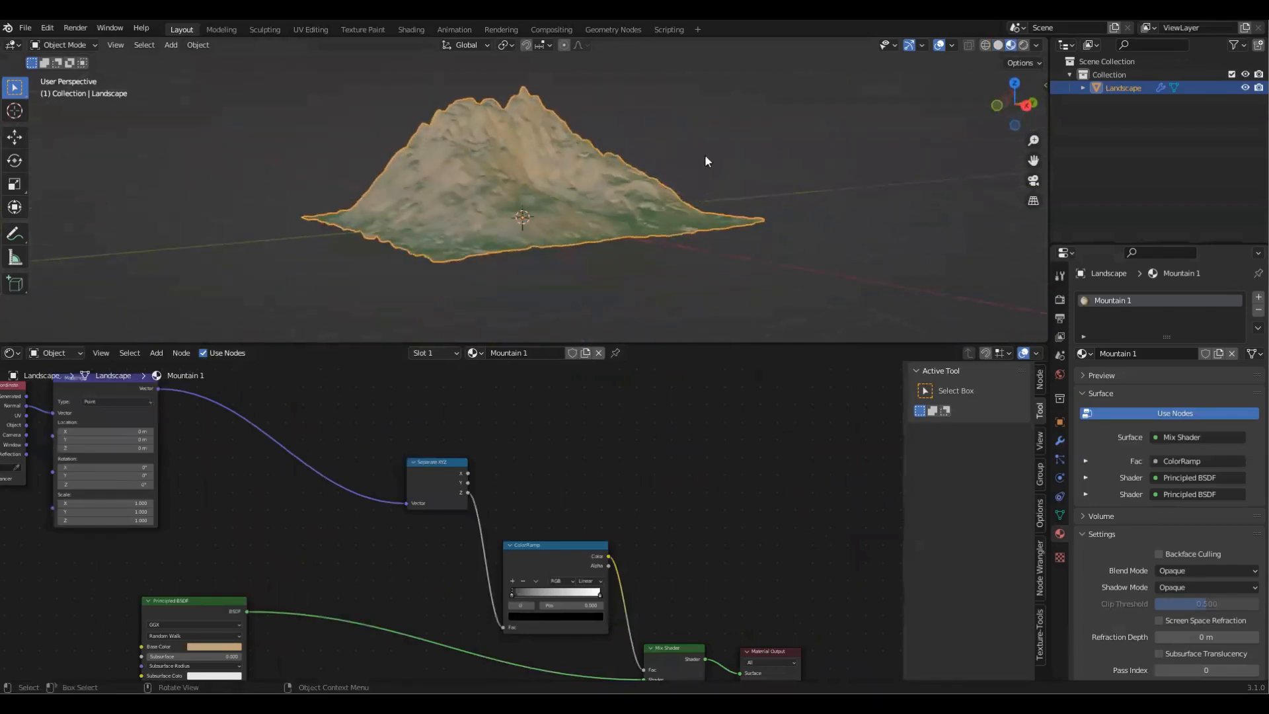
pyautogui.moveTo(676, 97); pyautogui.dragTo(675, 136, button='middle')
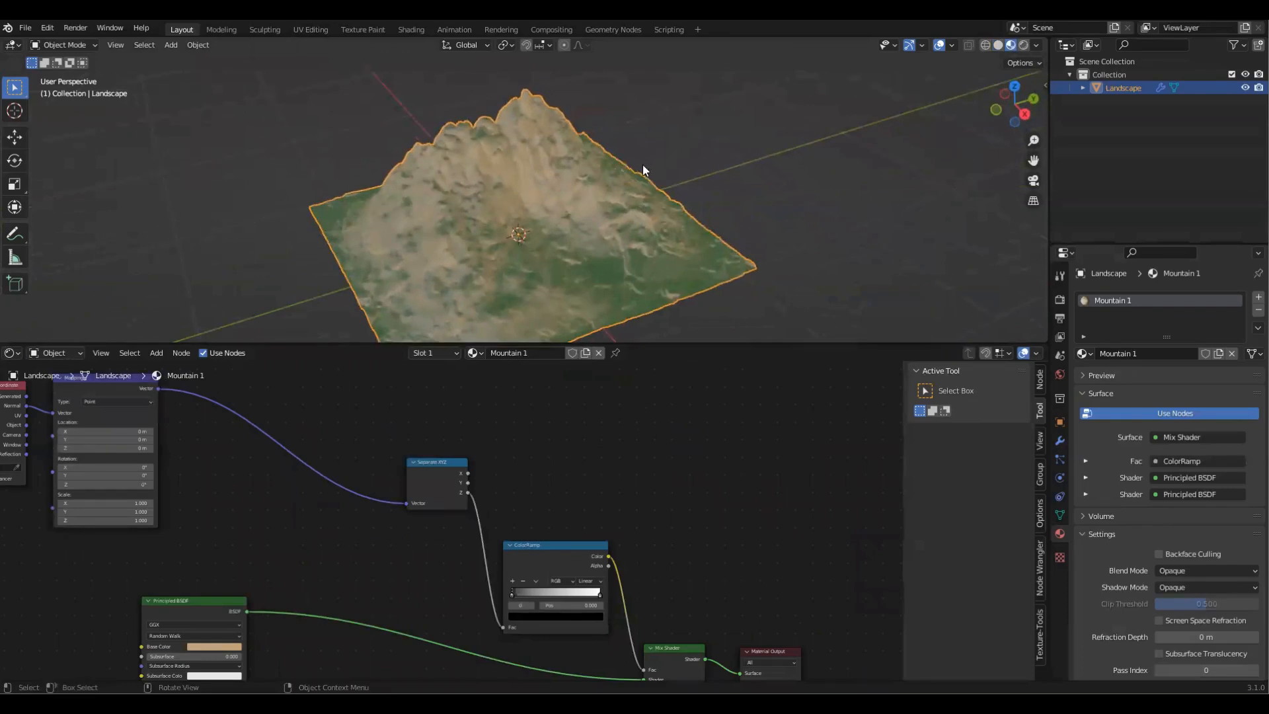
pyautogui.scroll(4, 556, 159)
pyautogui.scroll(-2, 549, 169)
pyautogui.moveTo(547, 176); pyautogui.dragTo(643, 288, button='middle')
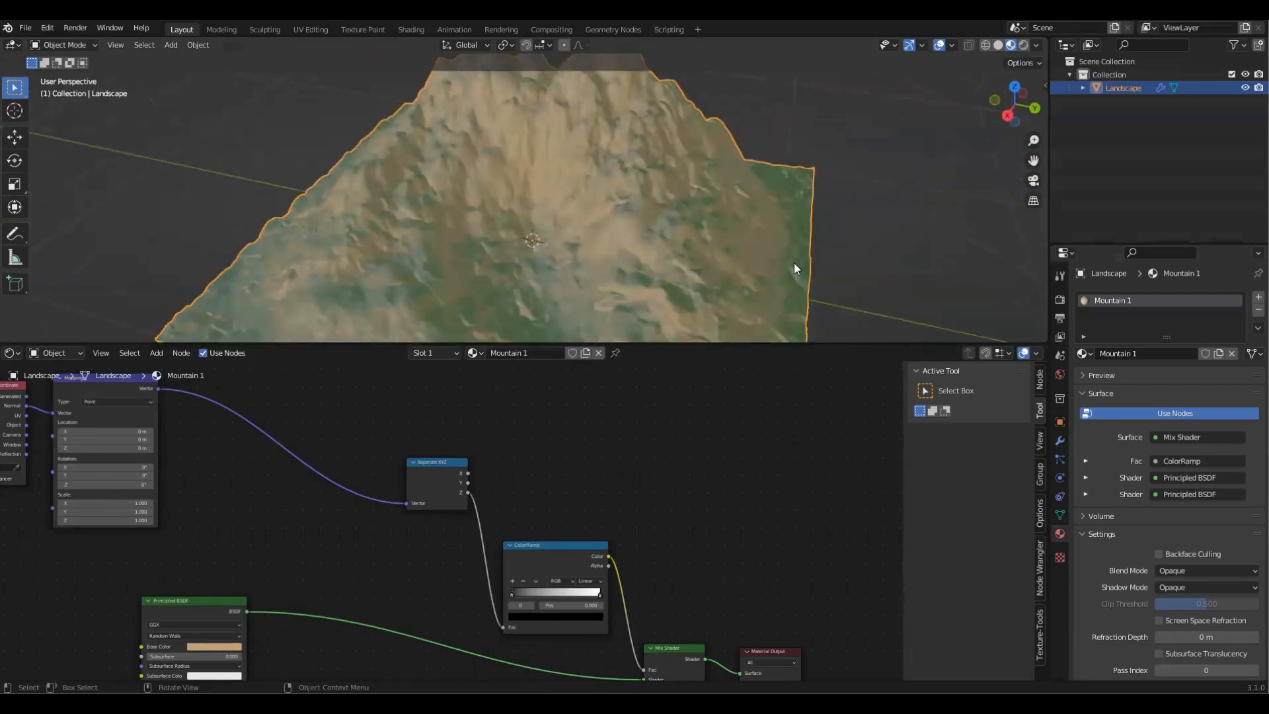
pyautogui.scroll(-2, 663, 267)
pyautogui.moveTo(678, 209); pyautogui.dragTo(634, 242, button='middle')
pyautogui.moveTo(501, 80); pyautogui.dragTo(357, 462, button='middle')
pyautogui.scroll(-1, 611, 522)
pyautogui.moveTo(610, 517); pyautogui.dragTo(575, 539, button='middle')
pyautogui.moveTo(570, 250); pyautogui.dragTo(495, 248, button='middle')
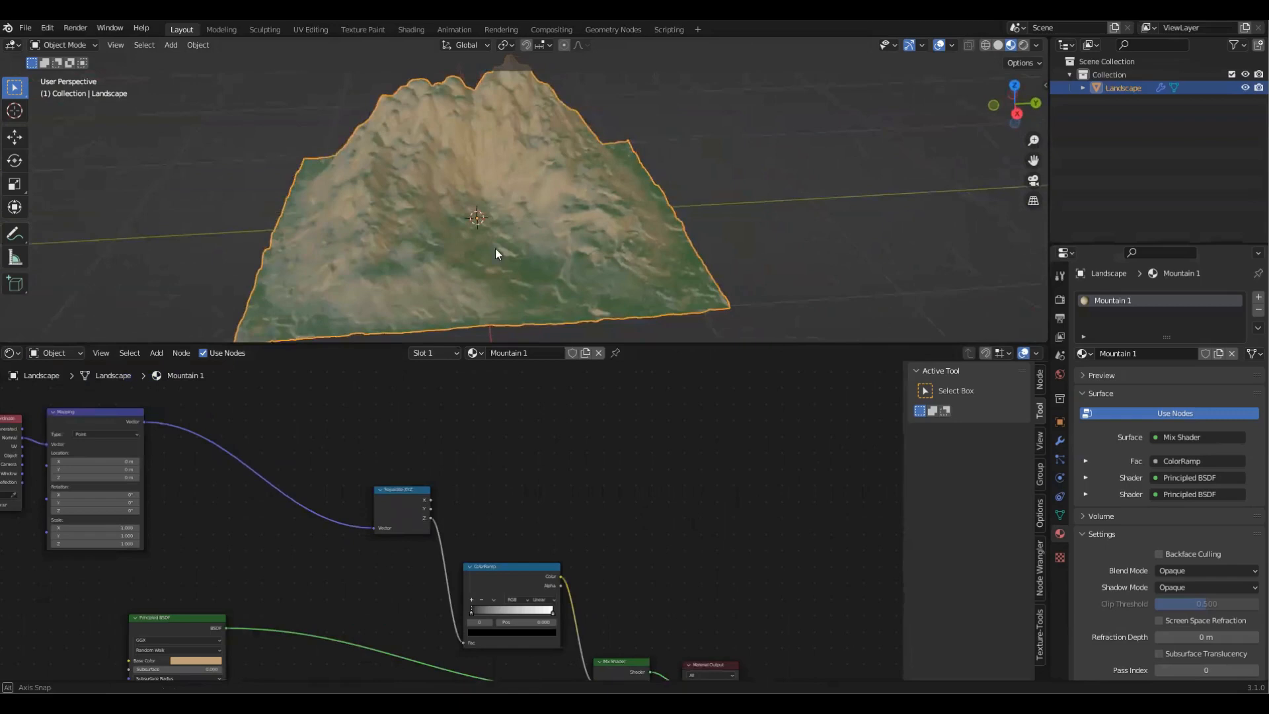
pyautogui.scroll(5, 378, 216)
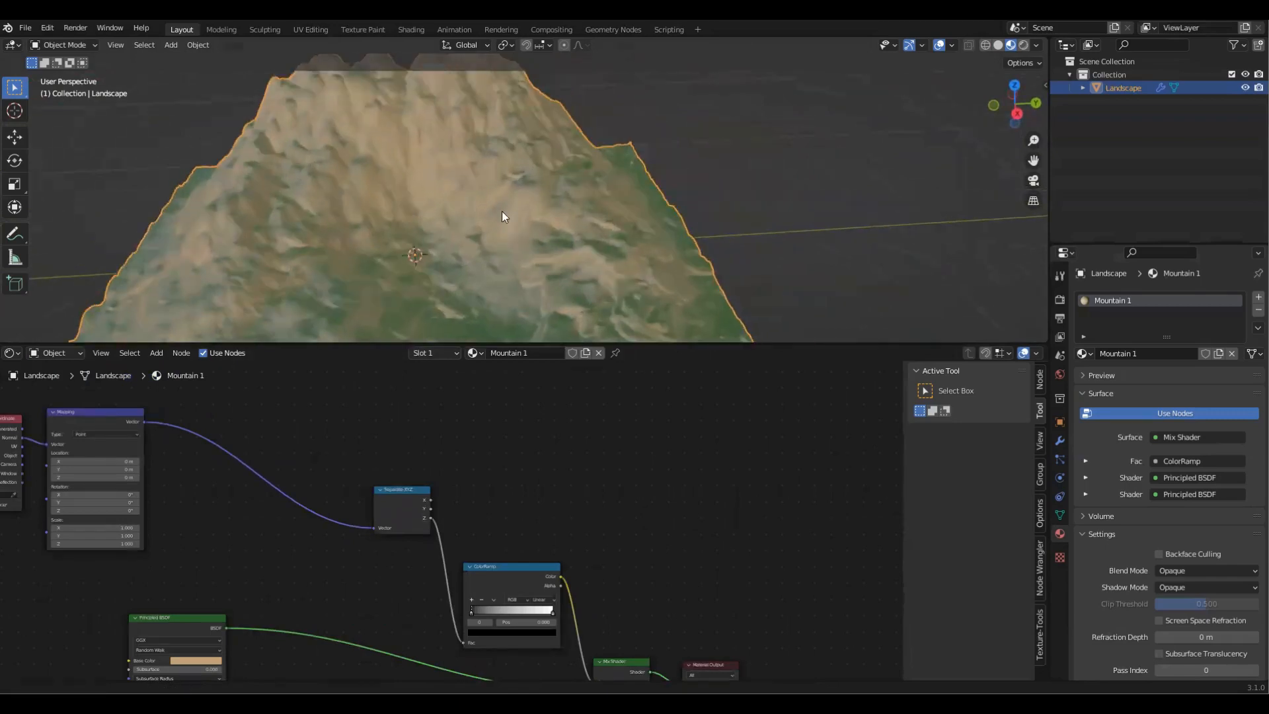
pyautogui.scroll(1, 562, 545)
# Step: Narrow the ColorRamp's gradient by moving its black stop to about 0.4 and its white stop to about 0.85
pyautogui.moveTo(618, 509); pyautogui.dragTo(510, 415, button='middle')
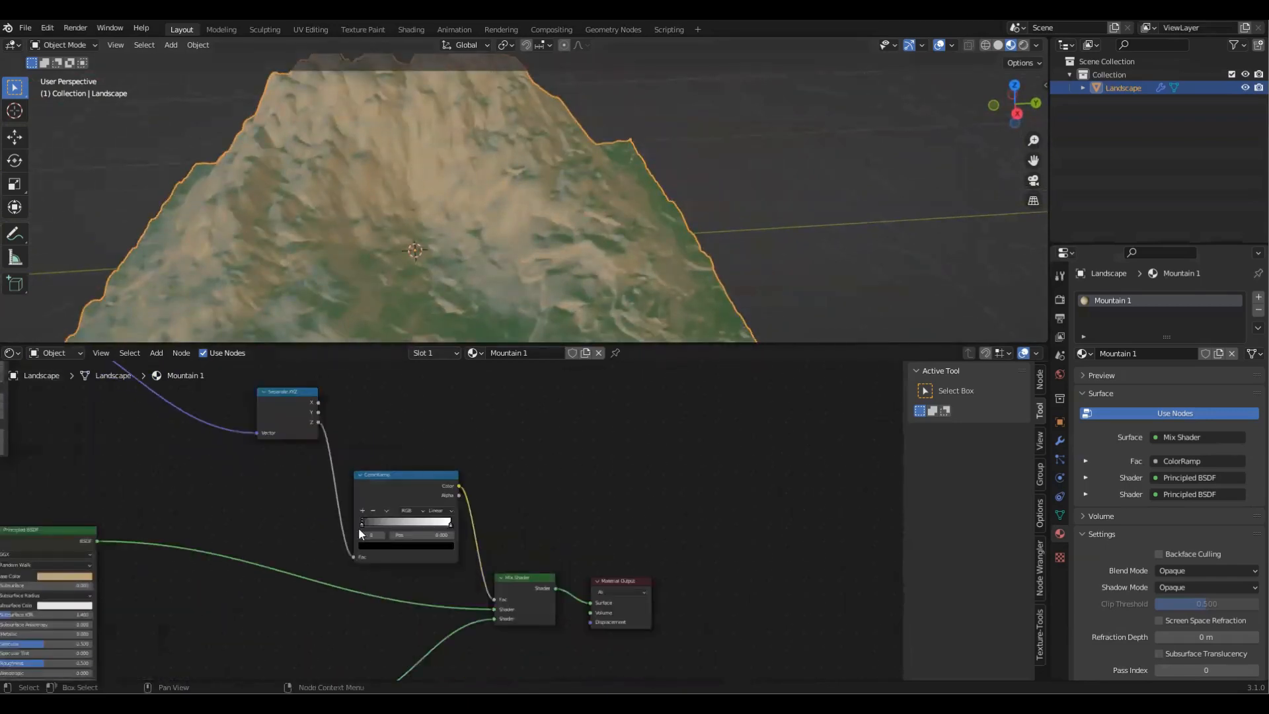
pyautogui.scroll(3, 337, 527)
pyautogui.moveTo(337, 526)
pyautogui.mouseDown()
pyautogui.moveTo(444, 526)
pyautogui.moveTo(411, 525)
pyautogui.moveTo(443, 523)
pyautogui.moveTo(421, 521)
pyautogui.mouseUp()
pyautogui.moveTo(402, 520); pyautogui.dragTo(368, 538)
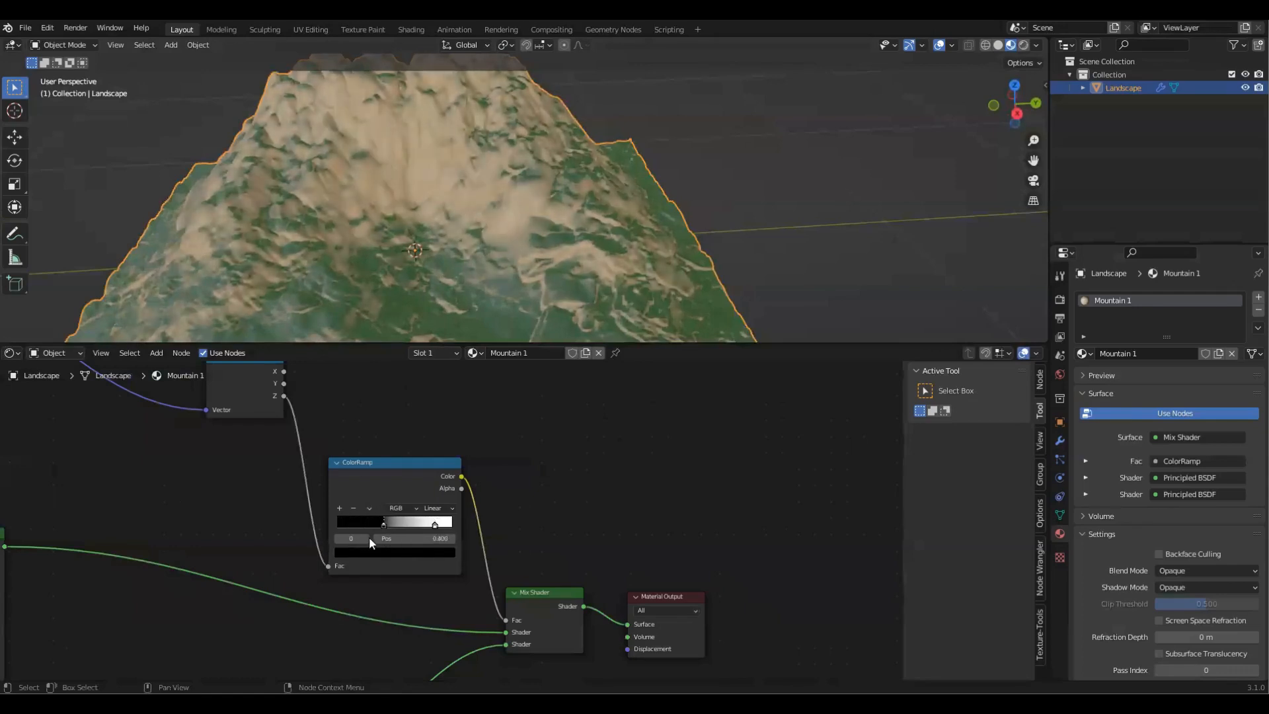
pyautogui.click(435, 527)
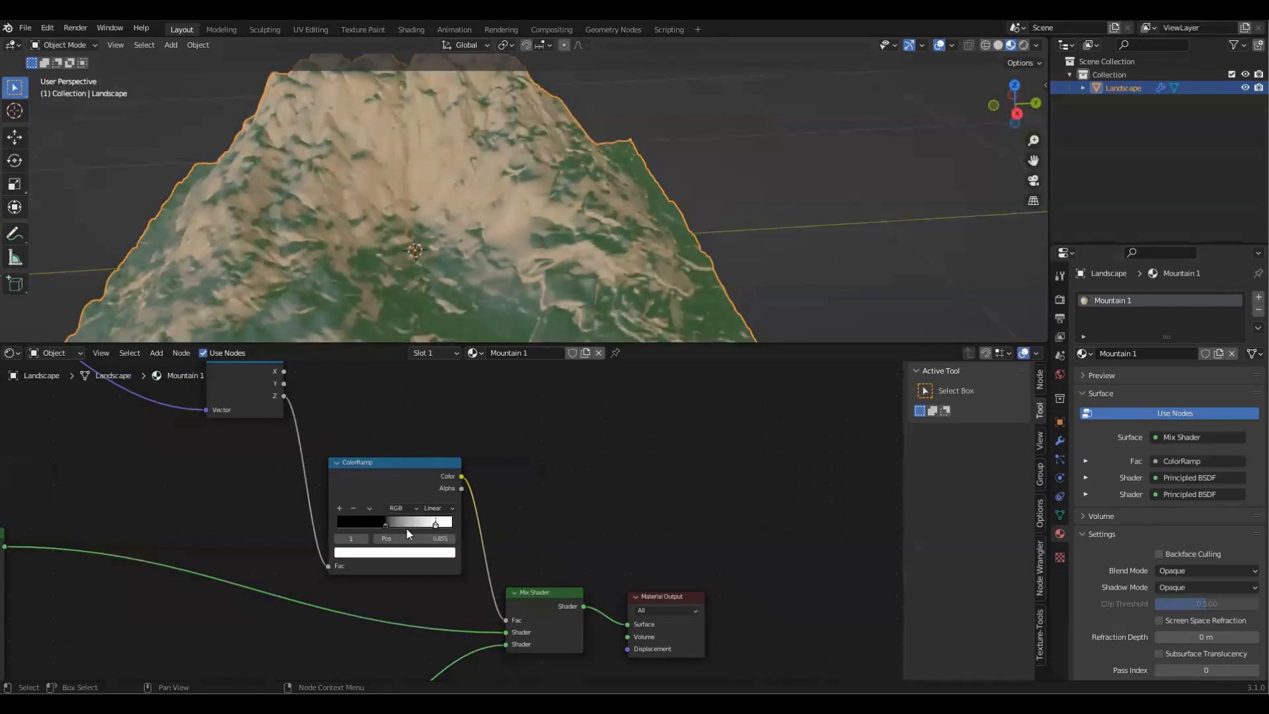
# Step: Fine-tune the ColorRamp stops, bringing the white stop to about 0.82
pyautogui.moveTo(385, 531)
pyautogui.mouseDown()
pyautogui.moveTo(371, 529)
pyautogui.moveTo(395, 532)
pyautogui.mouseUp()
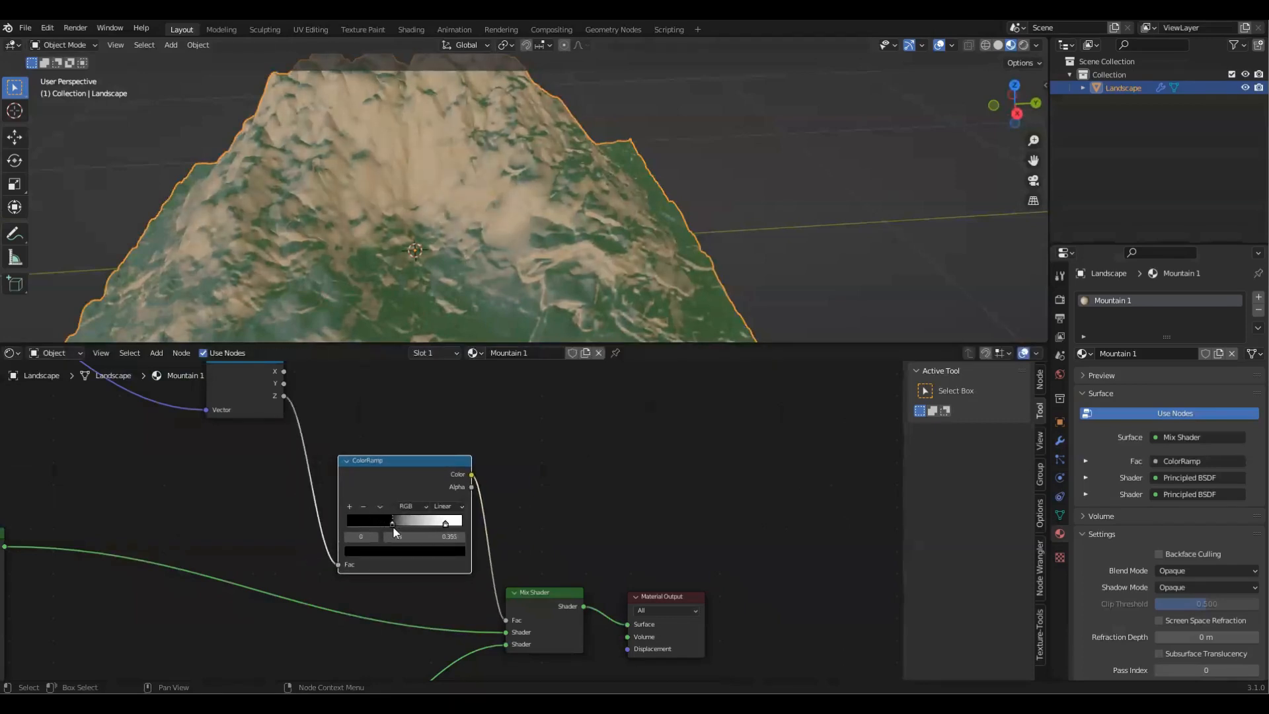
pyautogui.click(447, 527)
pyautogui.moveTo(452, 518); pyautogui.dragTo(436, 527)
pyautogui.scroll(-2, 521, 415)
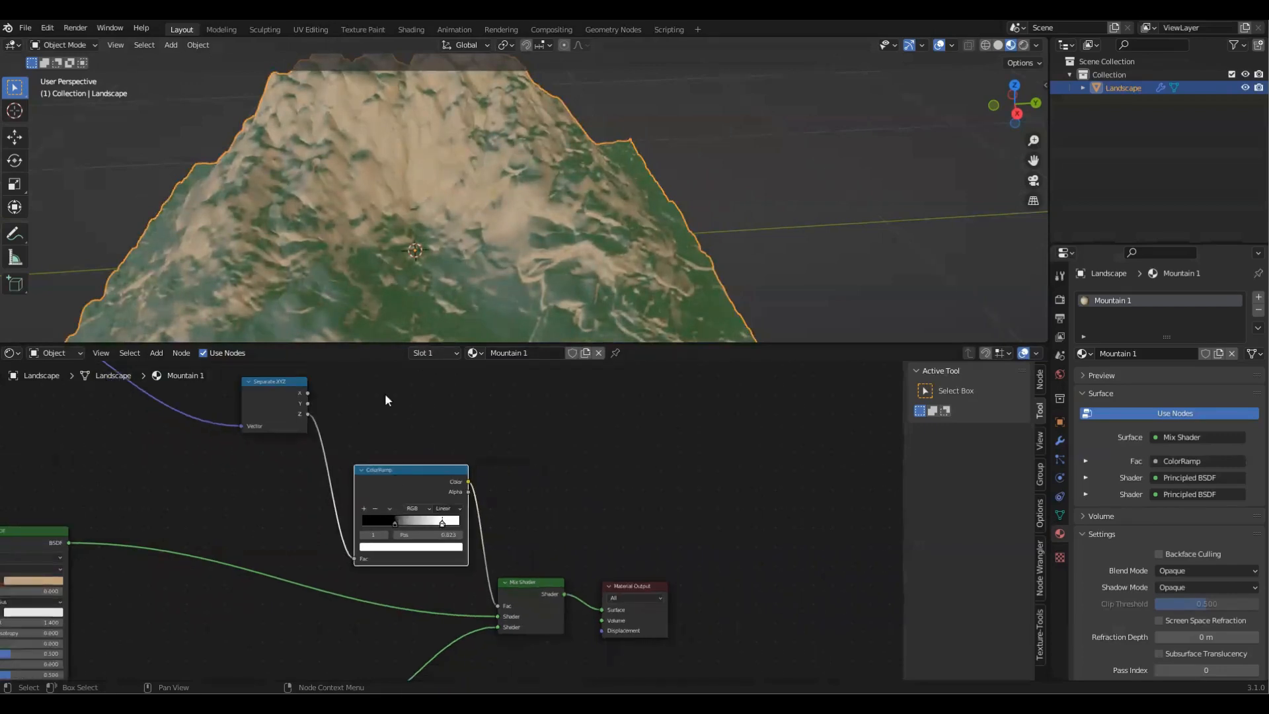
# Step: Inspect the adjusted rock and grass distribution on the mountain from several angles alongside the full node setup
pyautogui.scroll(-3, 303, 236)
pyautogui.moveTo(303, 236); pyautogui.dragTo(581, 236, button='middle')
pyautogui.scroll(3, 582, 235)
pyautogui.scroll(-2, 448, 521)
pyautogui.moveTo(621, 510); pyautogui.dragTo(794, 441, button='middle')
pyautogui.scroll(-3, 736, 522)
pyautogui.moveTo(736, 522); pyautogui.dragTo(655, 554, button='middle')
pyautogui.moveTo(316, 129); pyautogui.dragTo(594, 118, button='middle')
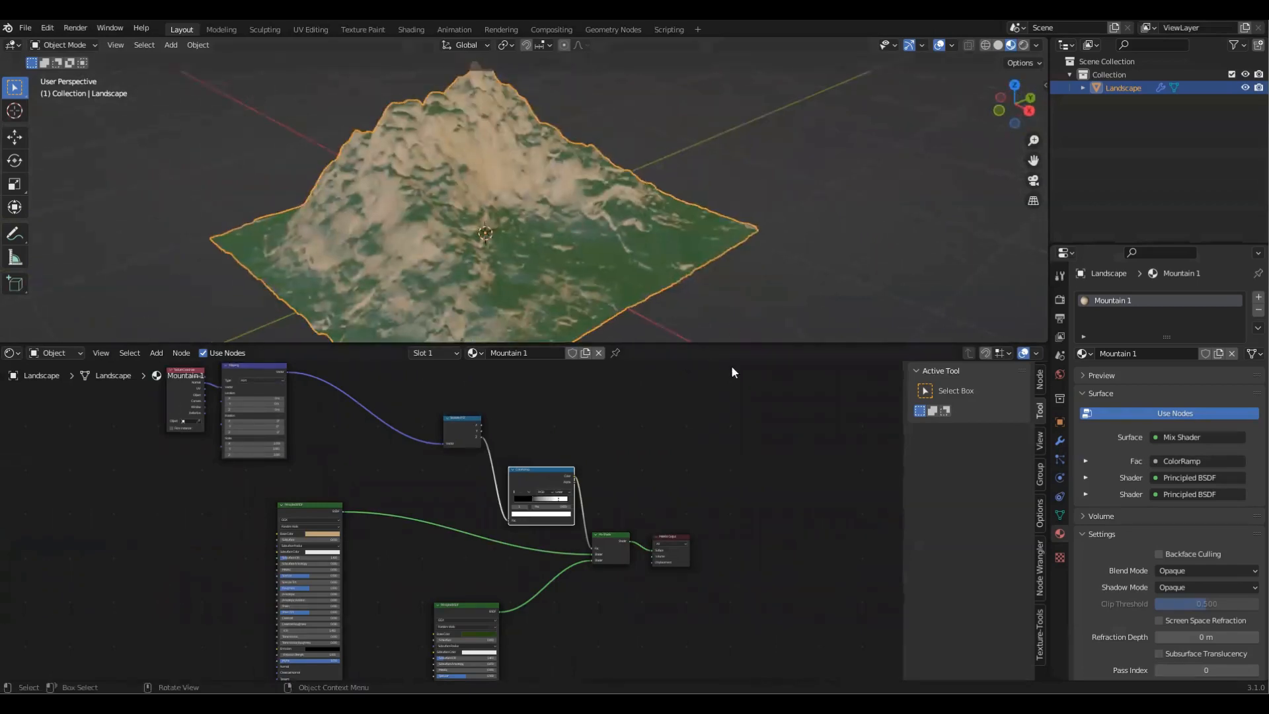
# Step: Set the render engine to Cycles and the render device to GPU Compute
pyautogui.click(1059, 300)
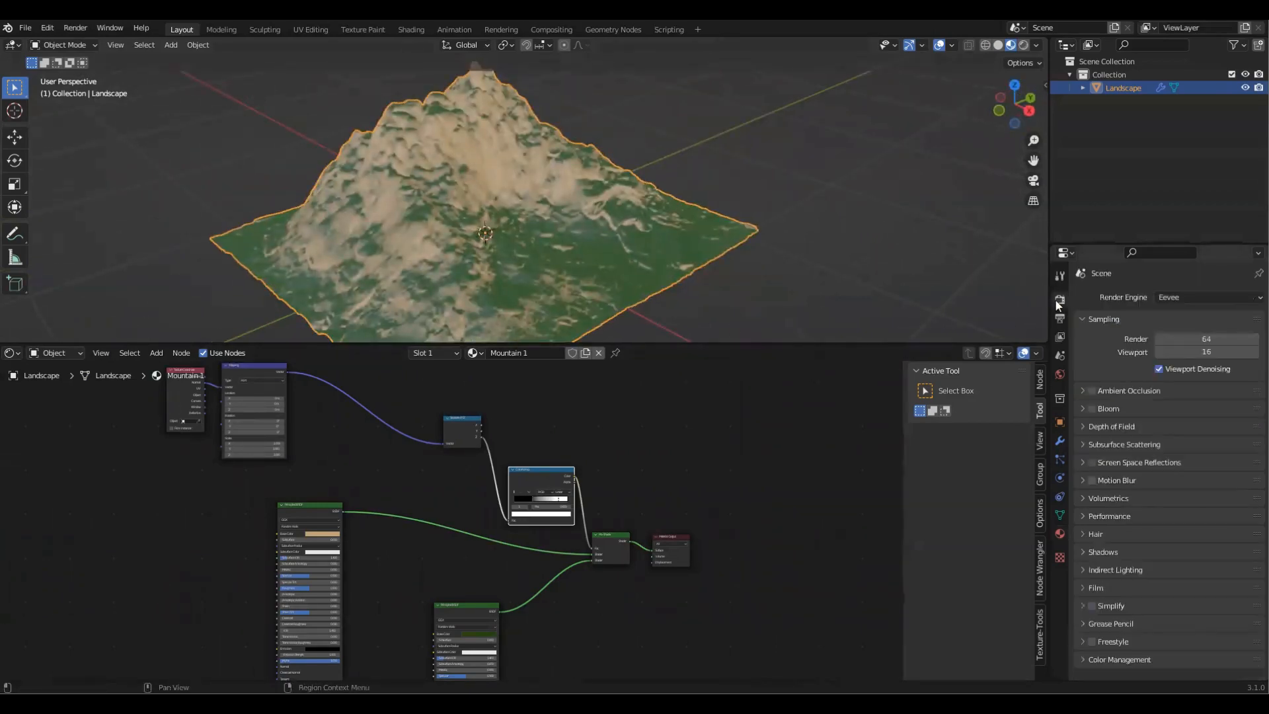
pyautogui.click(1176, 297)
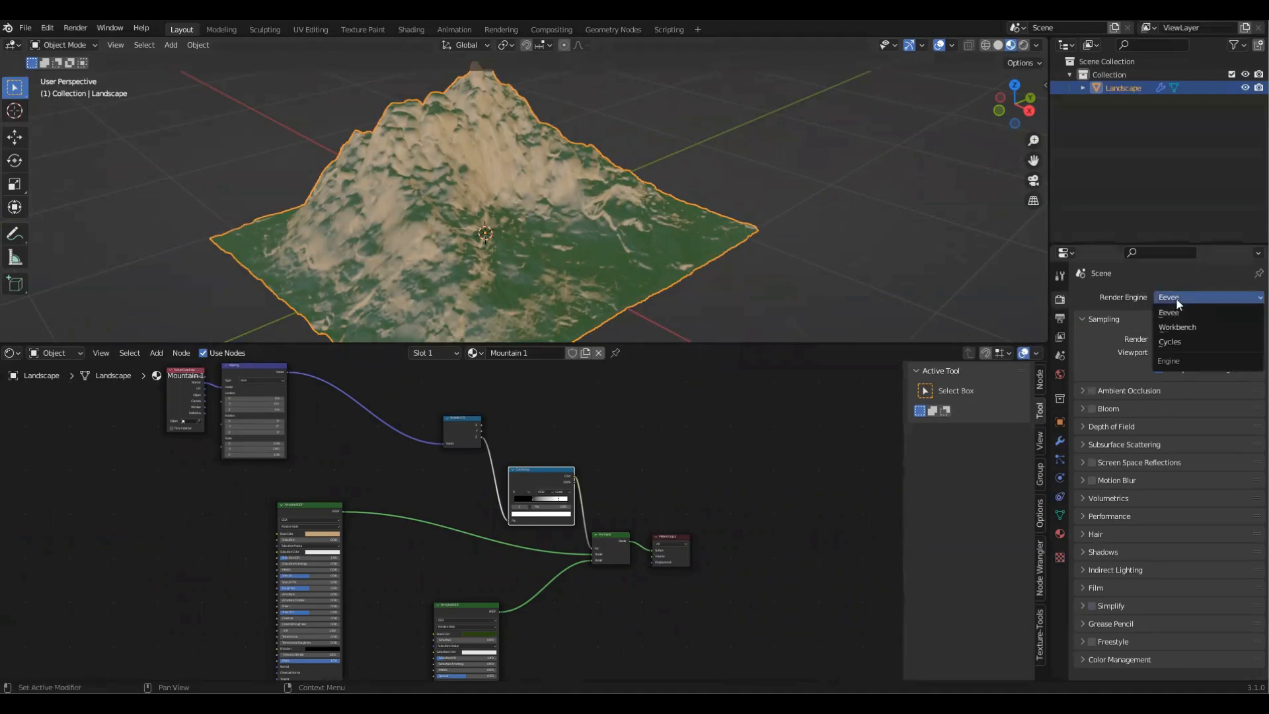
pyautogui.click(1171, 340)
pyautogui.click(1192, 331)
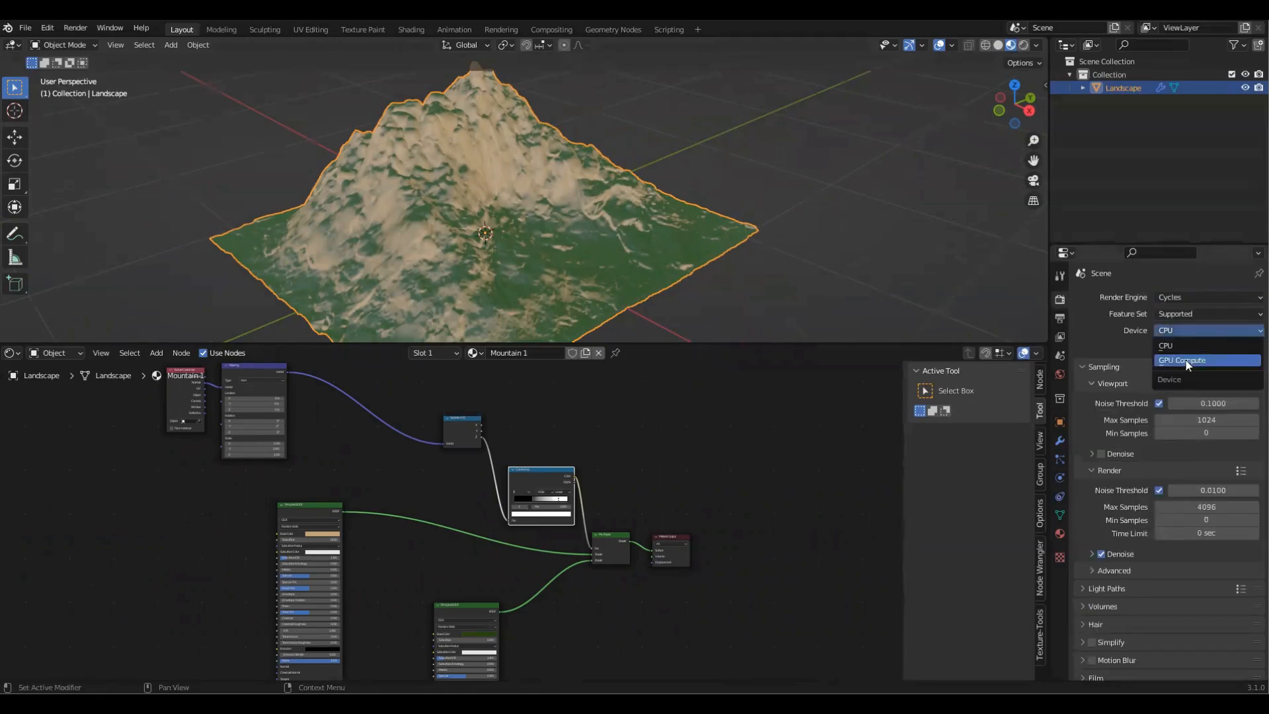
pyautogui.click(1181, 364)
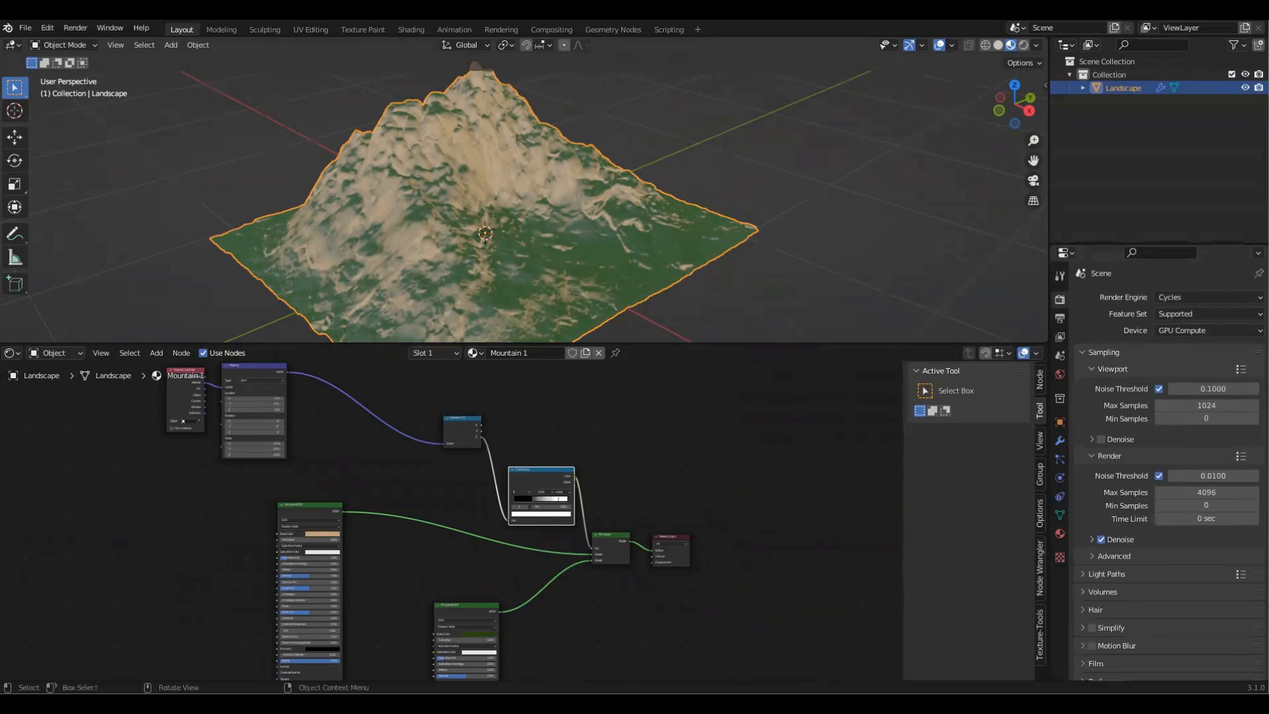
# Step: Switch the Shader Editor to the world nodes and delete the Background node
pyautogui.scroll(-4, 581, 136)
pyautogui.moveTo(581, 136); pyautogui.dragTo(640, 102, button='middle')
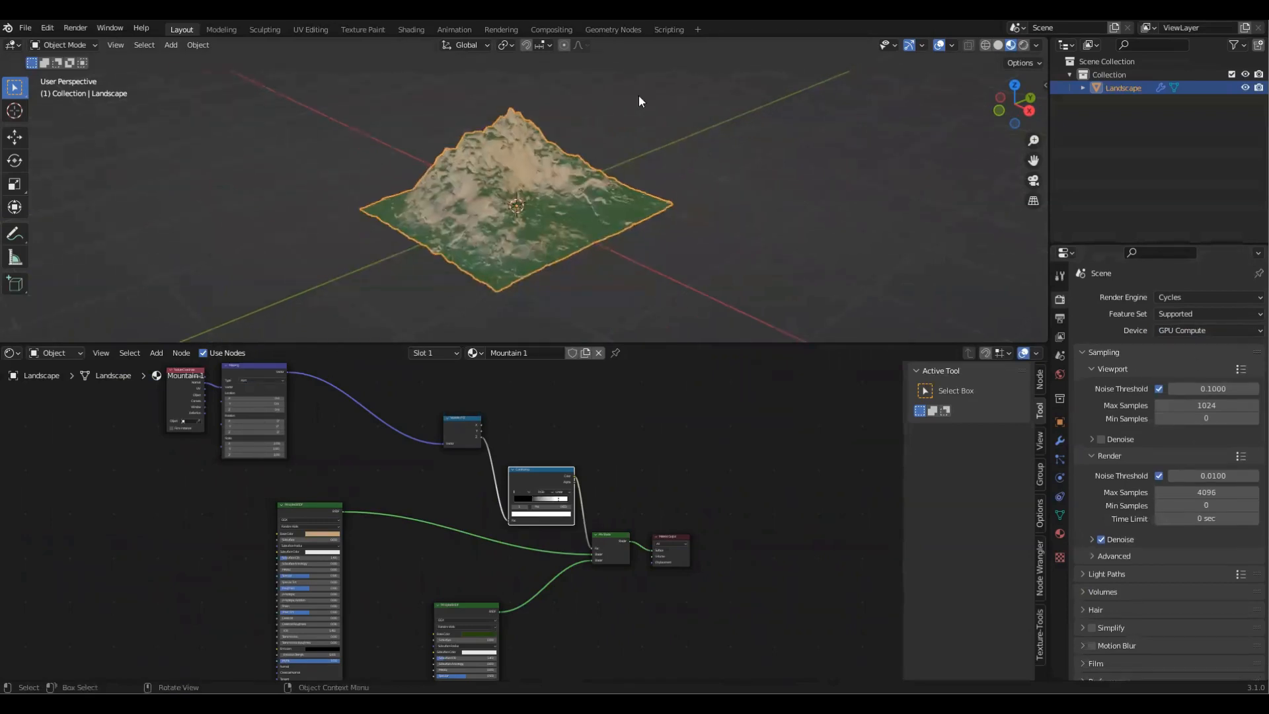
pyautogui.click(48, 356)
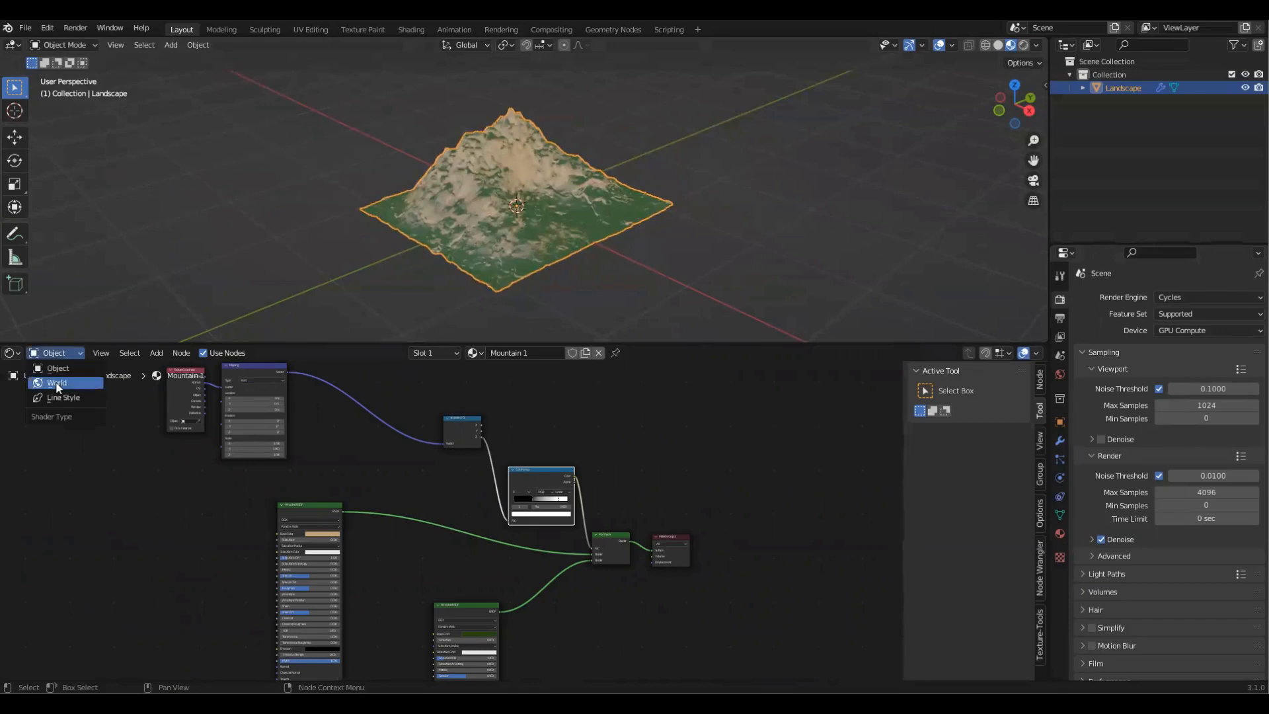
pyautogui.click(57, 384)
pyautogui.press('Home')
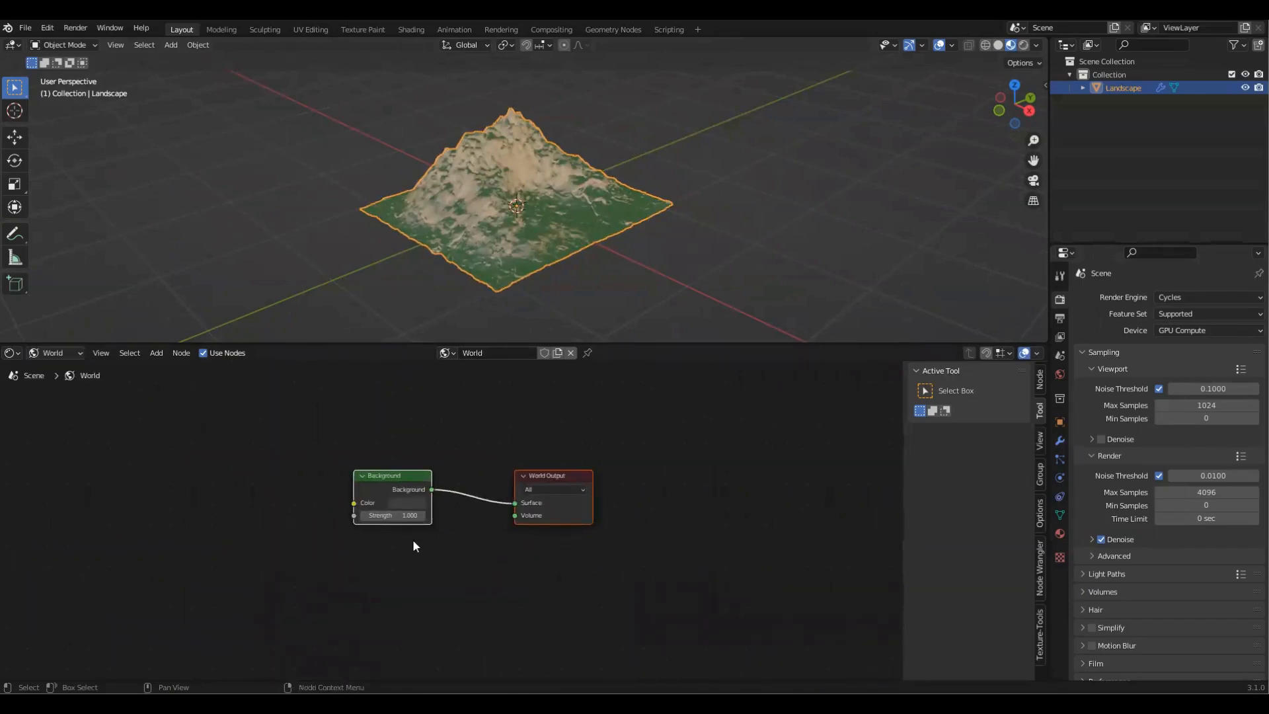
pyautogui.press('x')
# Step: Add a Sky Texture node and connect its Color output to the World Output's Surface input
pyautogui.hotkey('shift', 'a')
pyautogui.click(339, 479)
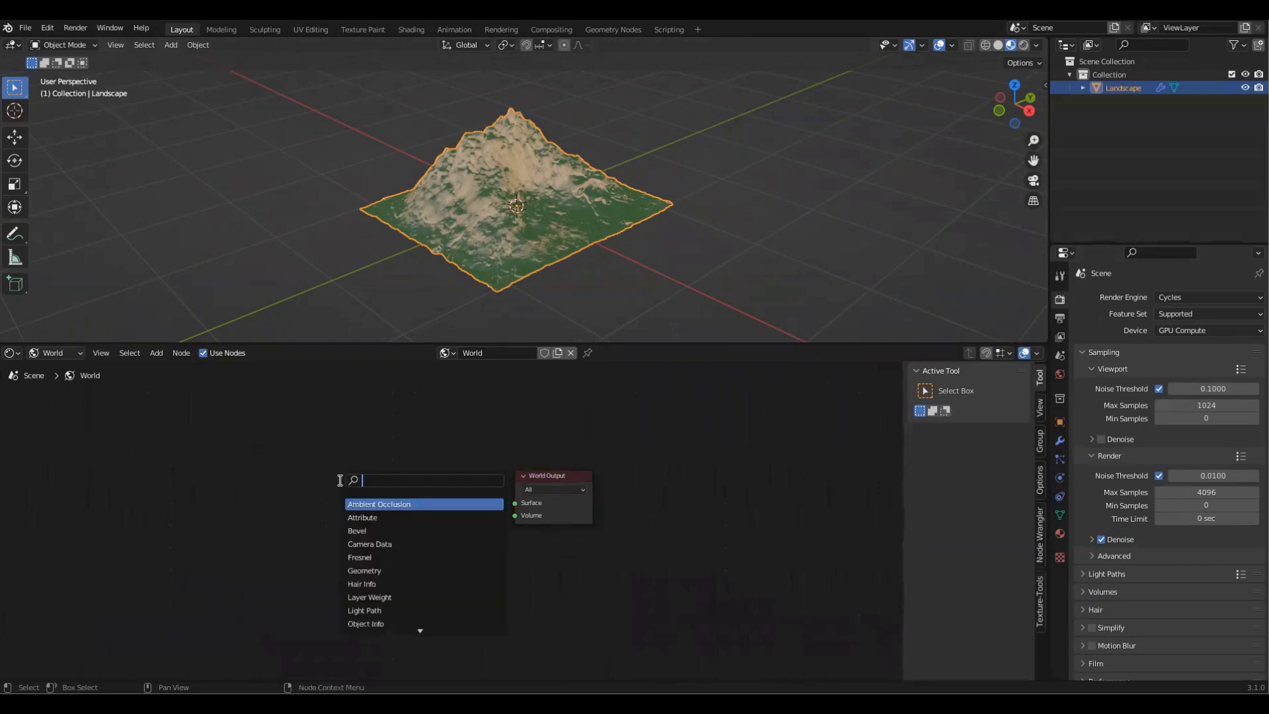
pyautogui.write('sky')
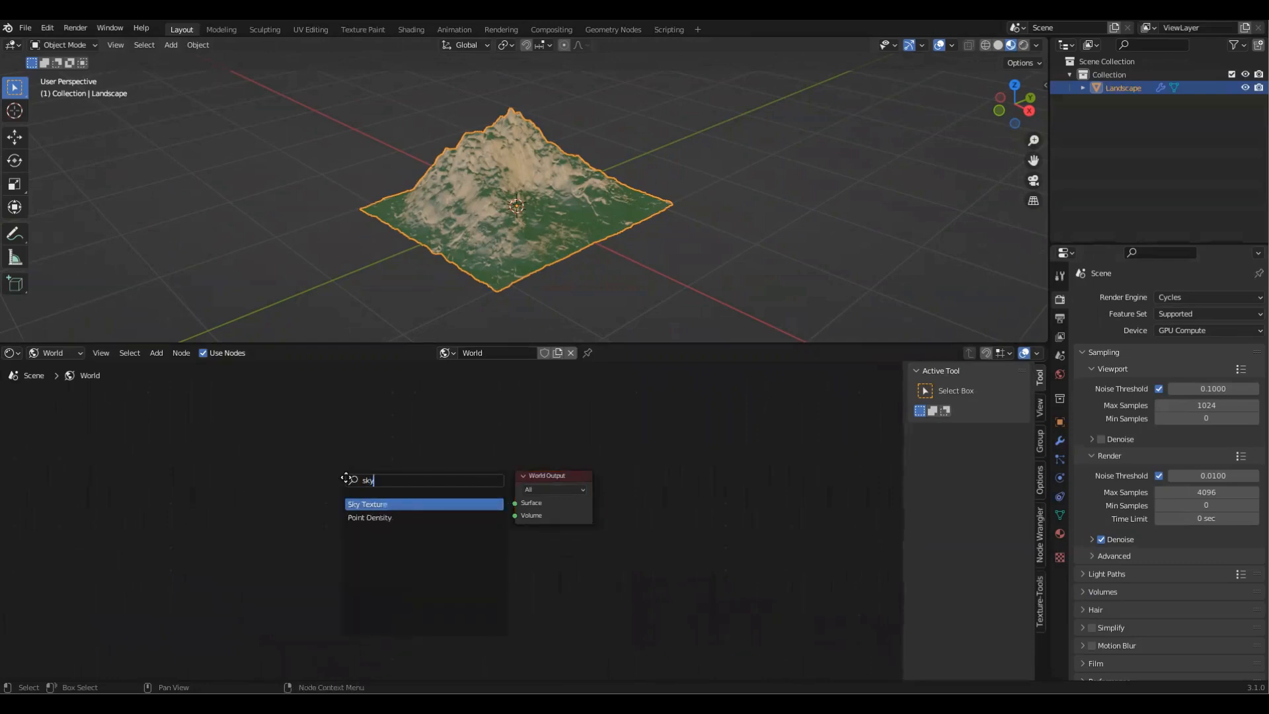
pyautogui.press('Return')
pyautogui.click(347, 479)
pyautogui.moveTo(420, 504); pyautogui.dragTo(517, 504)
pyautogui.scroll(1, 486, 574)
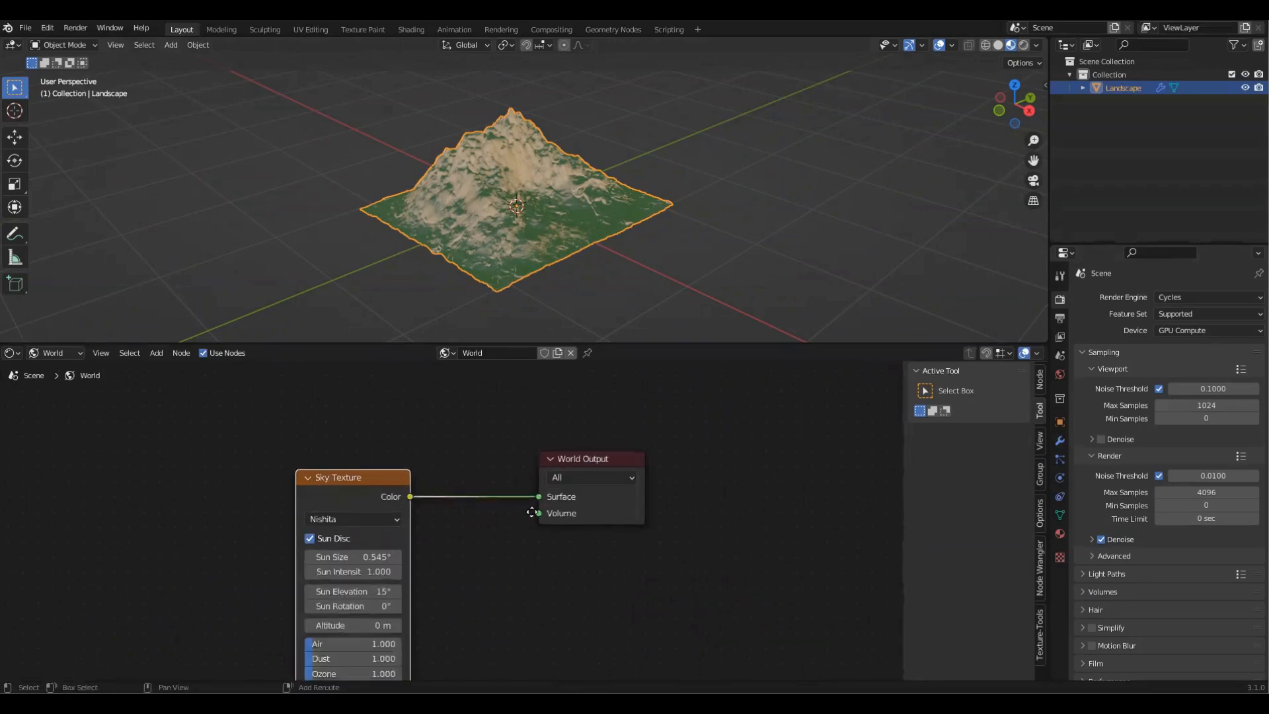
pyautogui.scroll(1, 333, 508)
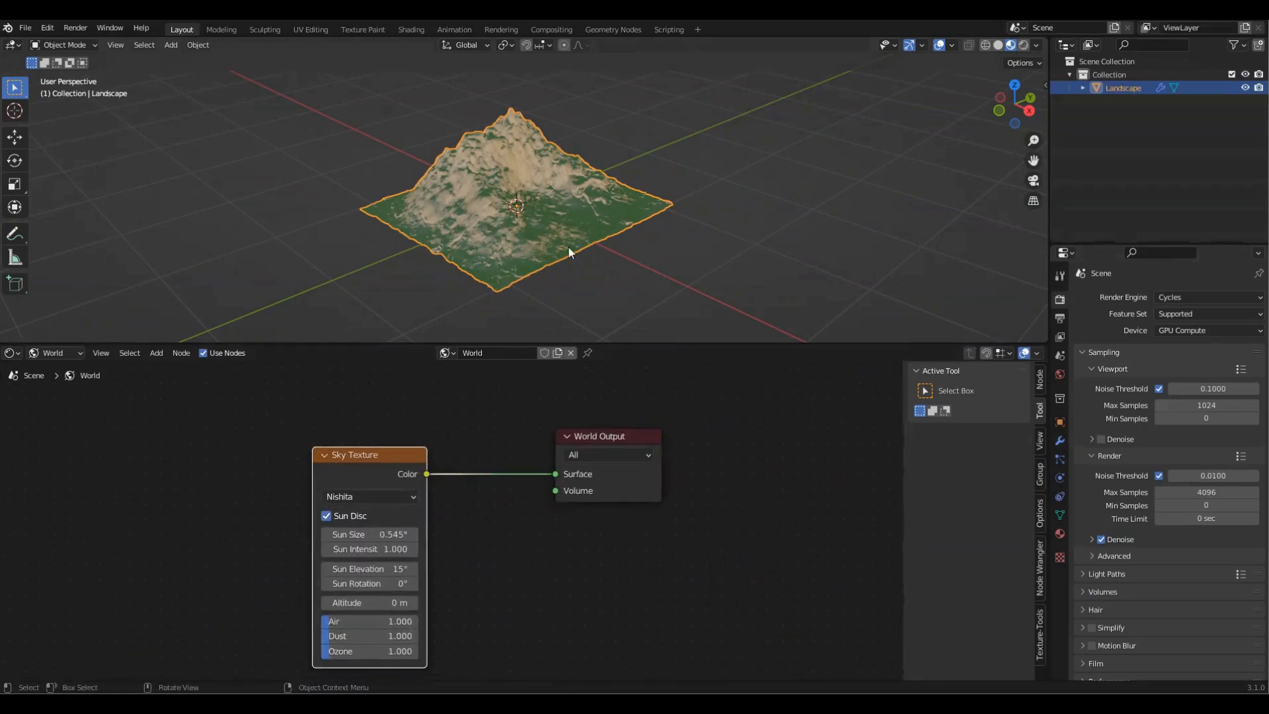
# Step: Switch the 3D viewport to Rendered shading and frame the mountain under the sky lighting
pyautogui.scroll(2, 664, 249)
pyautogui.moveTo(662, 243)
pyautogui.mouseDown(button='middle')
pyautogui.moveTo(658, 184)
pyautogui.moveTo(624, 268)
pyautogui.mouseUp(button='middle')
pyautogui.press('z')
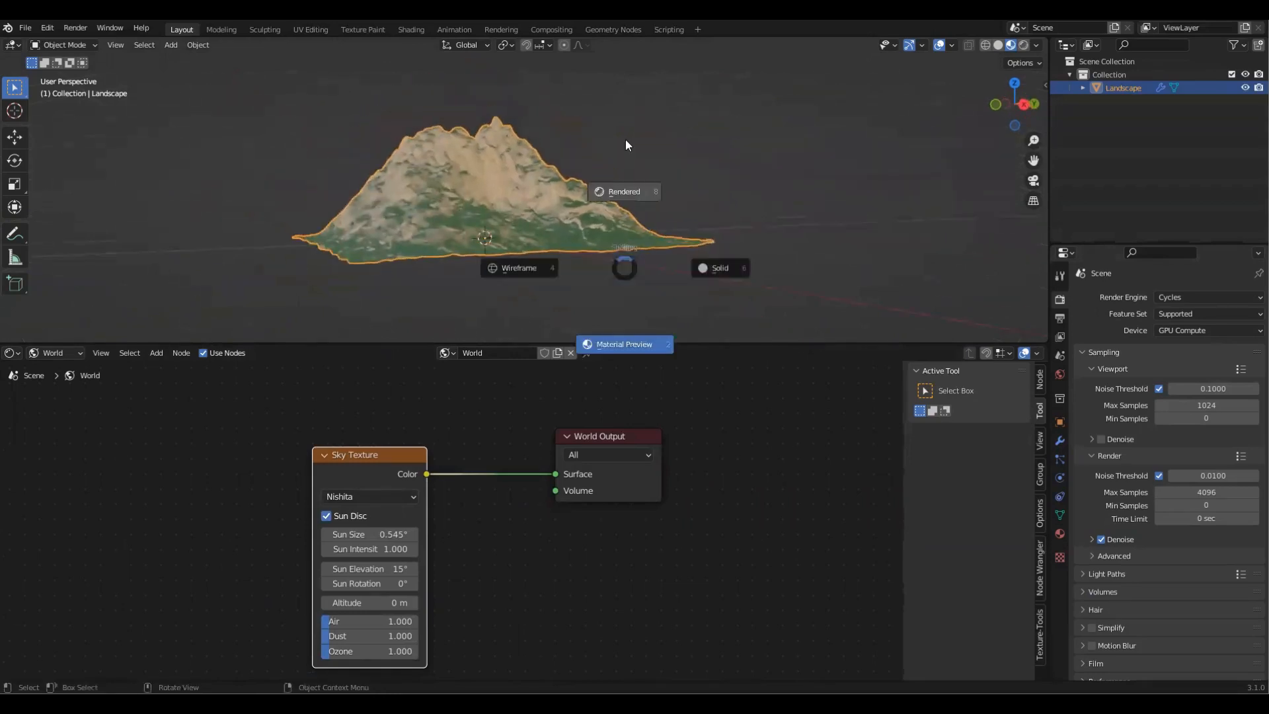
pyautogui.click(626, 140)
pyautogui.moveTo(601, 133); pyautogui.dragTo(456, 229, button='middle')
pyautogui.scroll(1, 456, 229)
pyautogui.keyDown('shift'); pyautogui.moveTo(455, 229); pyautogui.dragTo(488, 190, button='middle'); pyautogui.keyUp('shift')
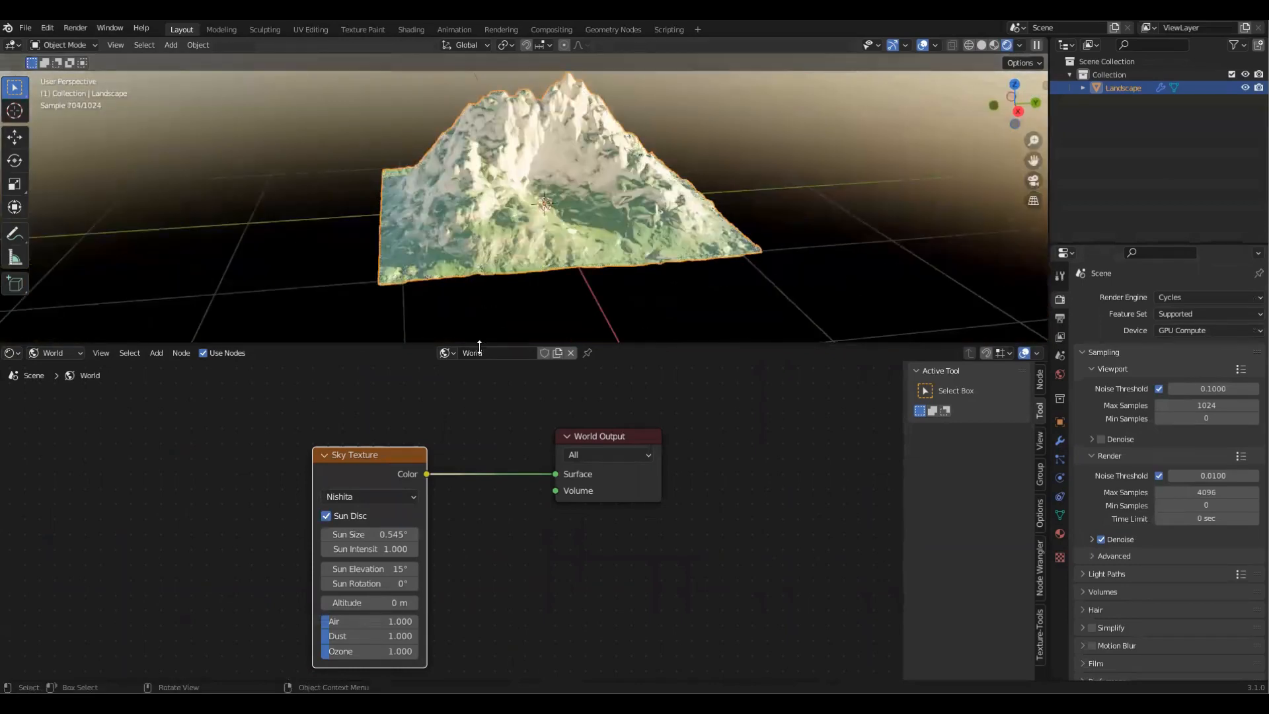
# Step: Set the Sky Texture's Air to about 2.154, Ozone to about 3.154 and sun intensity to 0.700
pyautogui.moveTo(378, 649); pyautogui.dragTo(404, 651)
pyautogui.moveTo(610, 219); pyautogui.dragTo(499, 414, button='middle')
pyautogui.moveTo(371, 649); pyautogui.dragTo(355, 615)
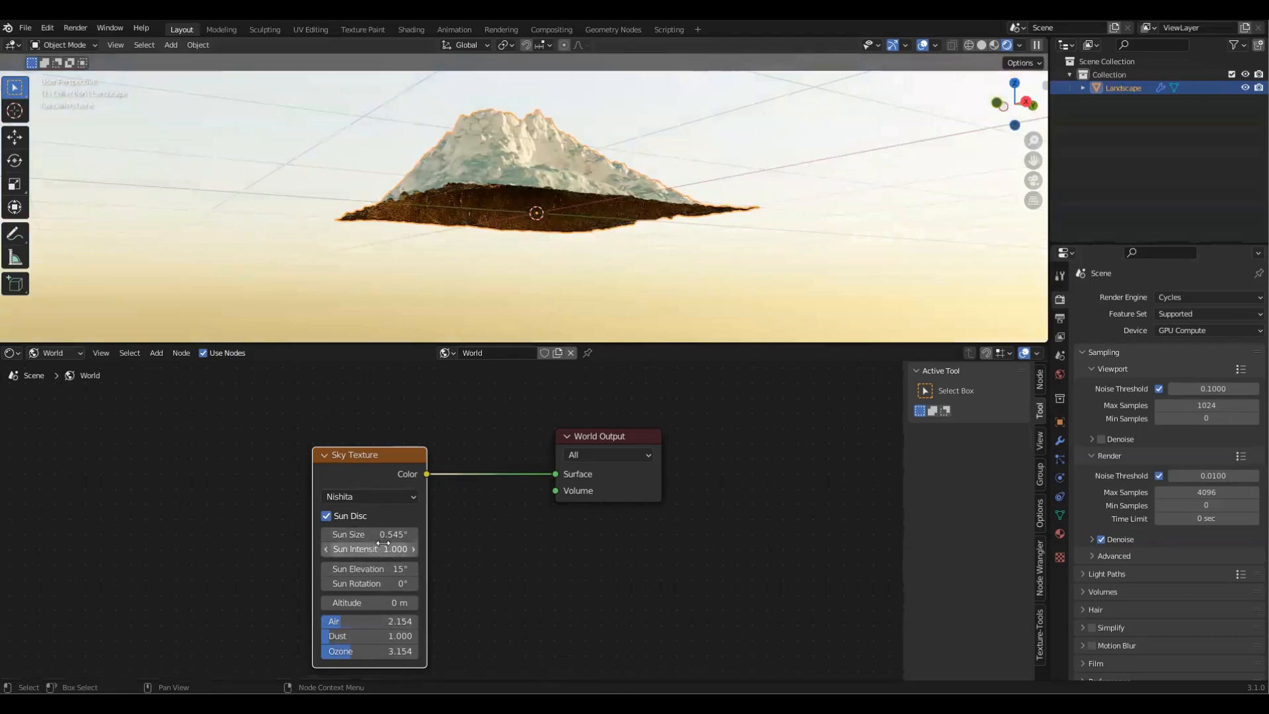
pyautogui.moveTo(377, 551); pyautogui.dragTo(361, 551)
pyautogui.moveTo(668, 180); pyautogui.dragTo(576, 271, button='middle')
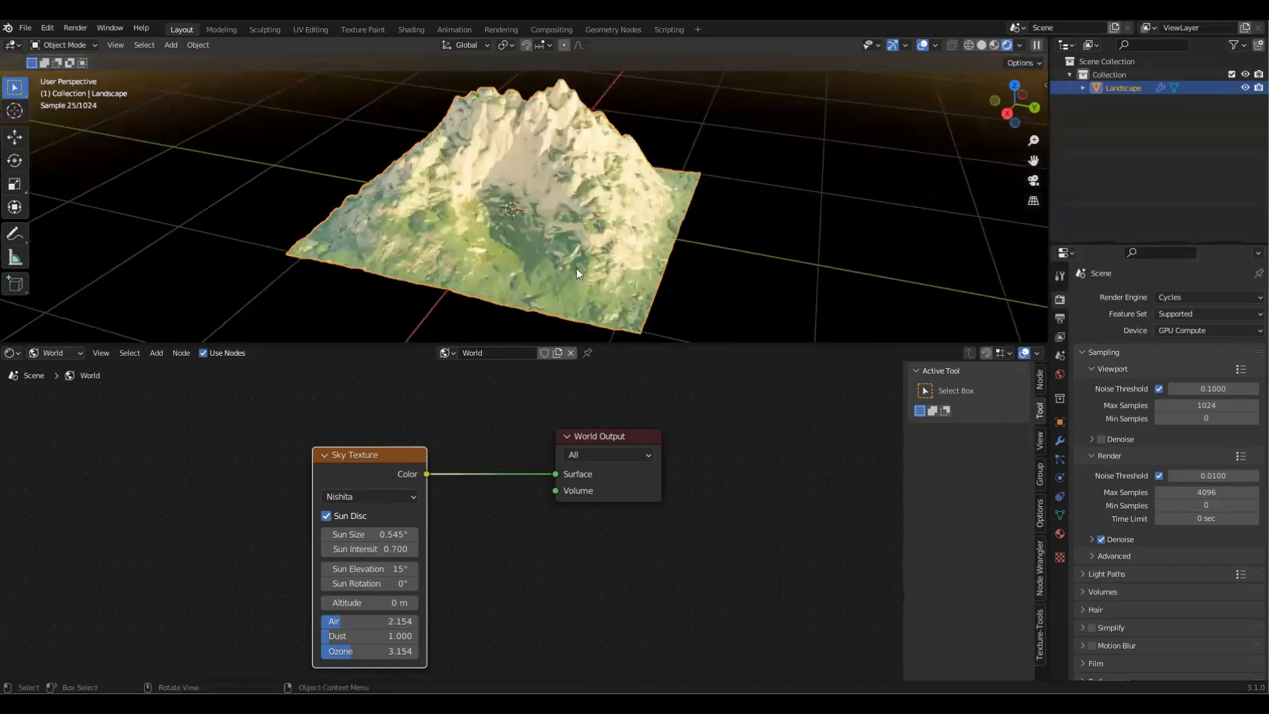
pyautogui.moveTo(641, 200); pyautogui.dragTo(566, 199, button='middle')
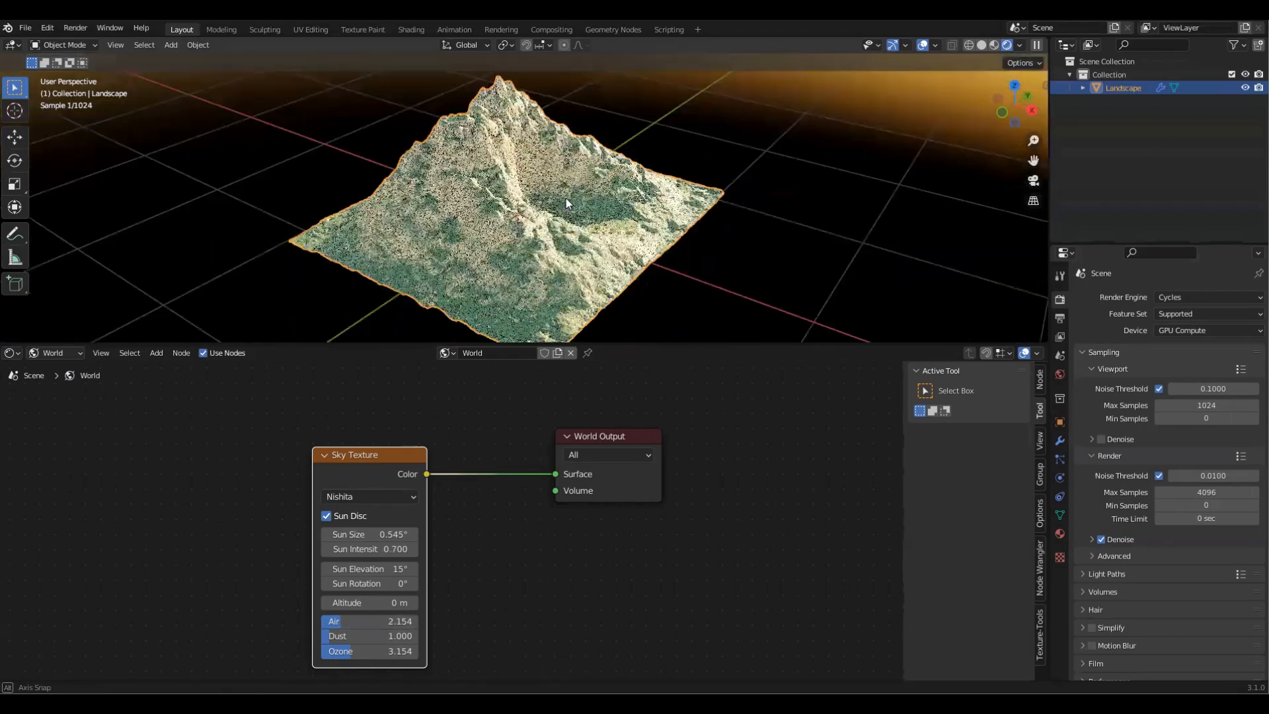
# Step: Return the Shader Editor to the landscape's object material and select the green Principled BSDF node
pyautogui.click(56, 351)
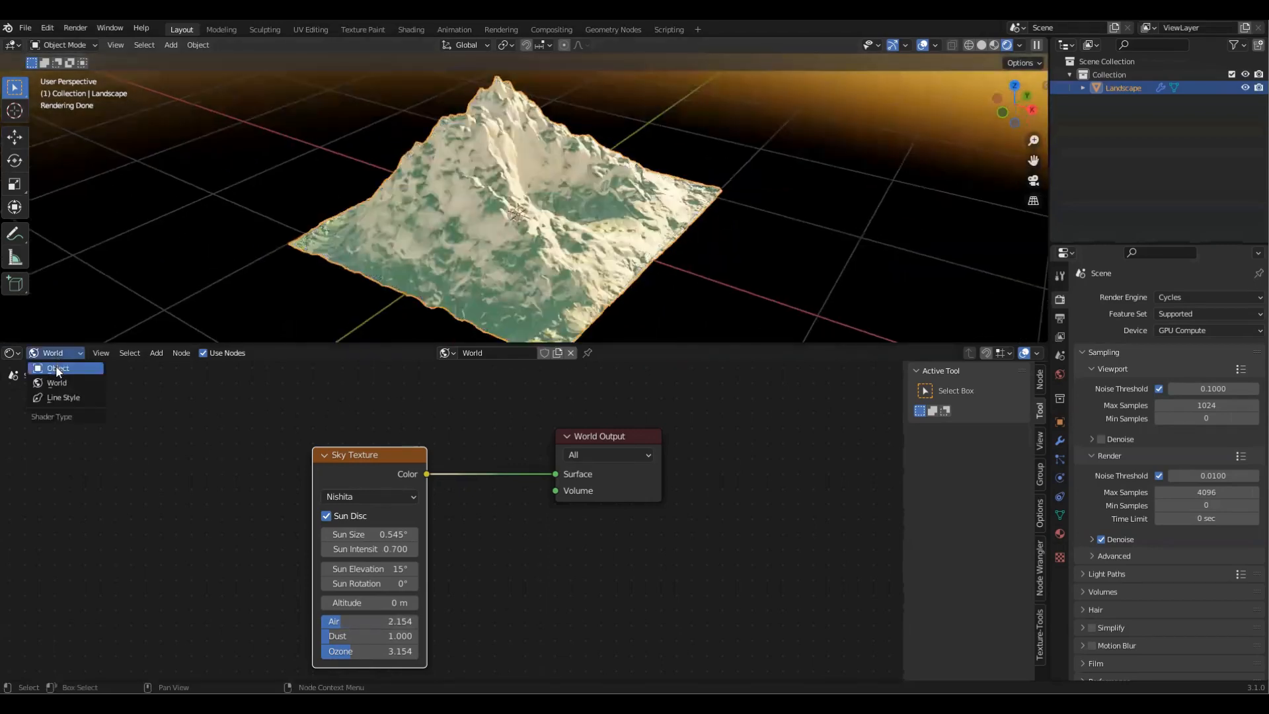
pyautogui.click(55, 365)
pyautogui.scroll(-6, 534, 559)
pyautogui.moveTo(396, 533); pyautogui.dragTo(418, 470, button='middle')
pyautogui.scroll(5, 393, 509)
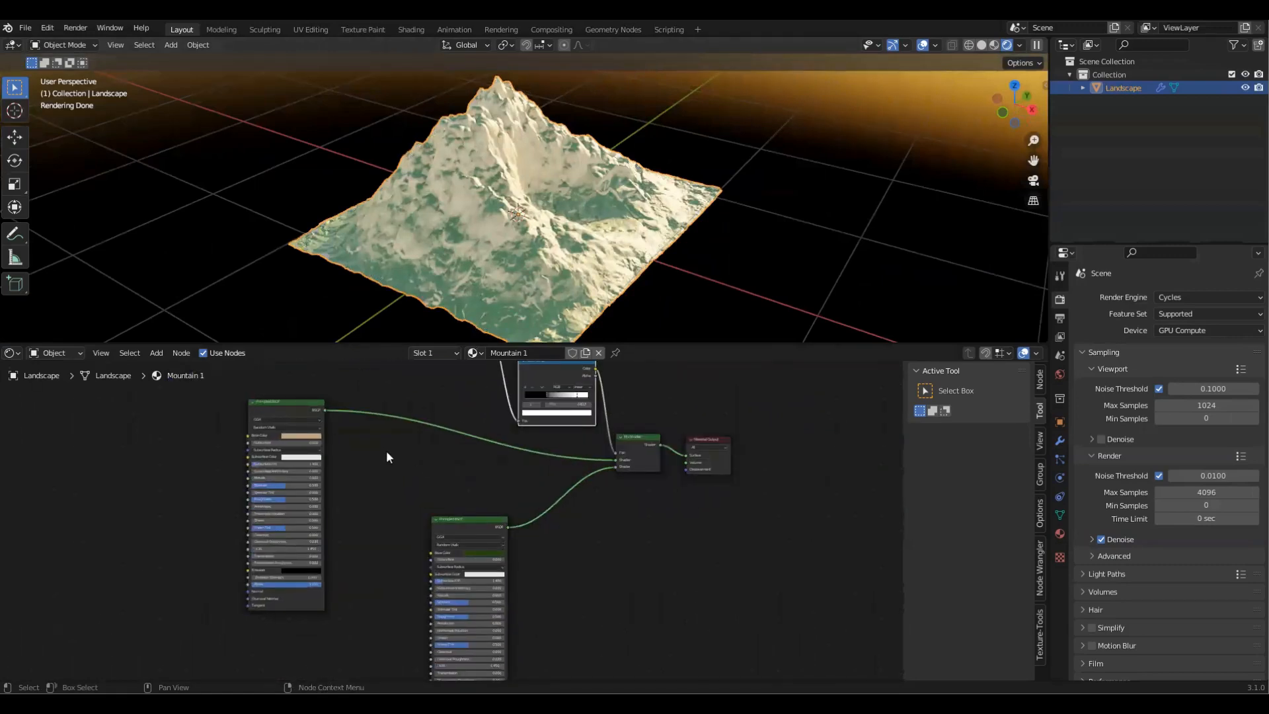
pyautogui.scroll(-2, 486, 502)
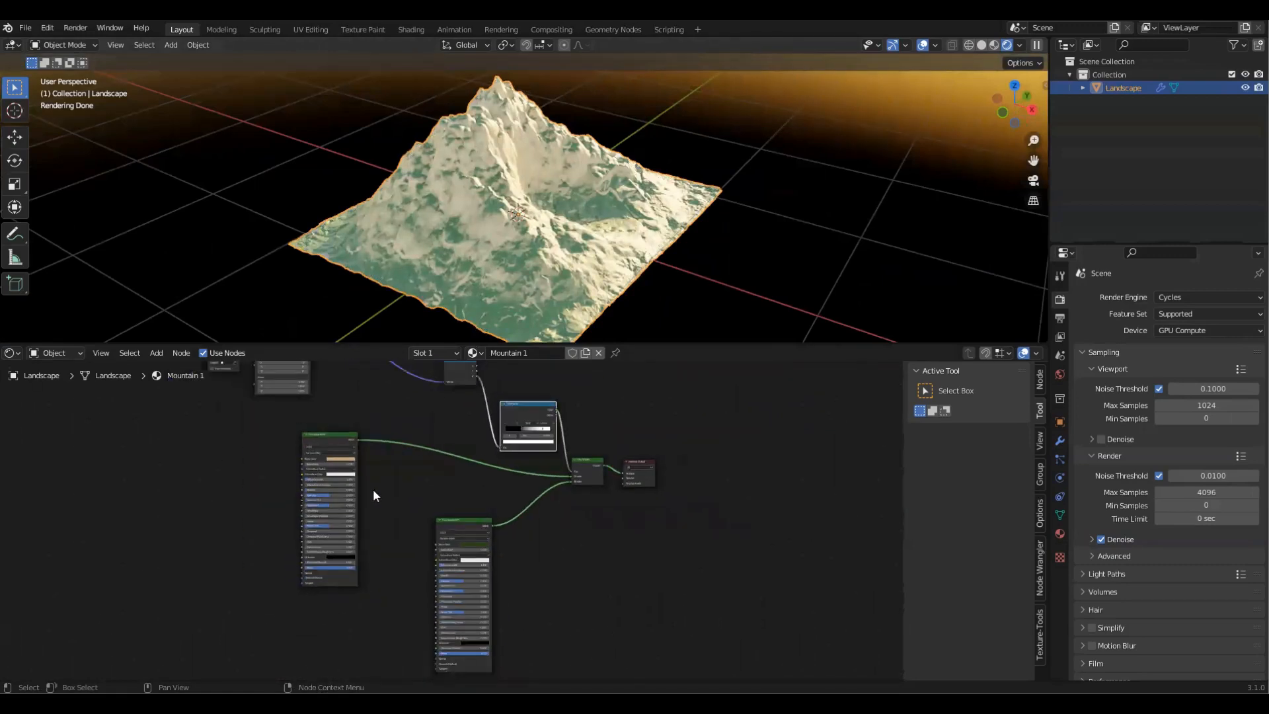
pyautogui.click(452, 522)
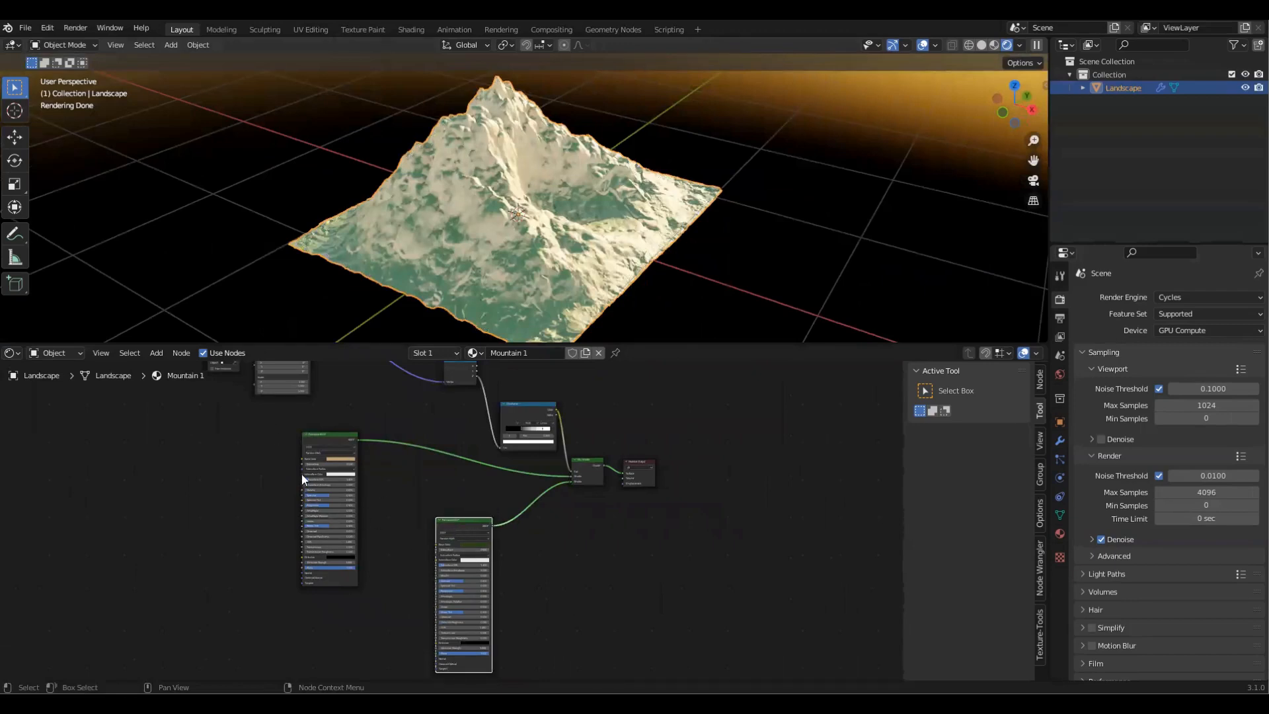
pyautogui.scroll(-3, 390, 508)
pyautogui.scroll(6, 443, 501)
pyautogui.moveTo(462, 564); pyautogui.dragTo(466, 507, button='middle')
pyautogui.scroll(3, 507, 478)
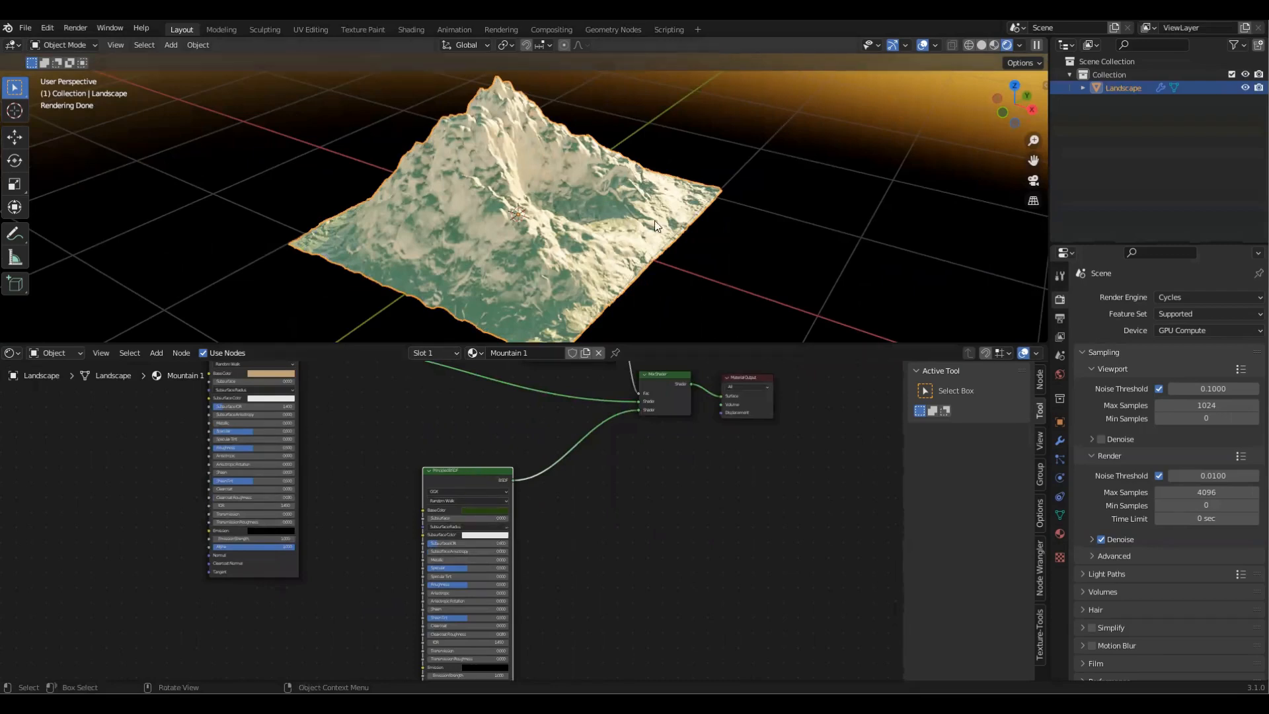
# Step: Examine the rendered mountain's rock and grass surfaces up close and from several angles, alongside the material's node setup
pyautogui.scroll(1, 654, 220)
pyautogui.moveTo(639, 316); pyautogui.dragTo(640, 317, button='middle')
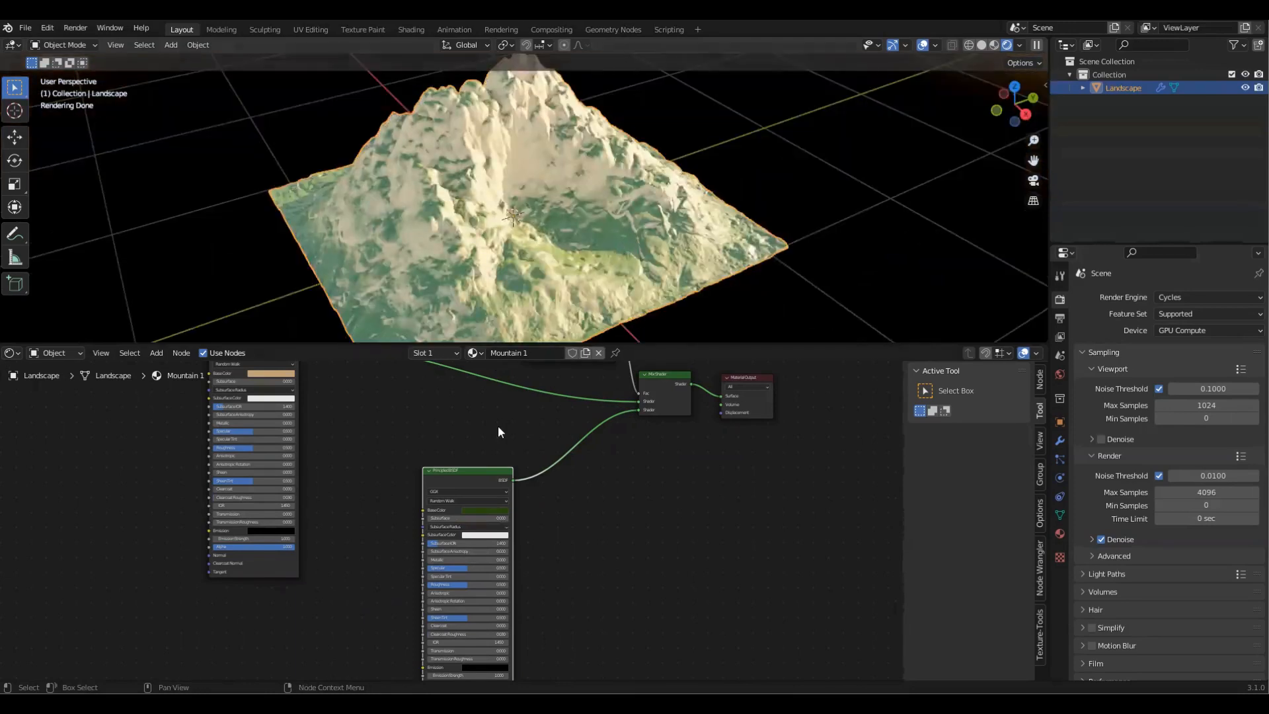
pyautogui.scroll(1, 482, 208)
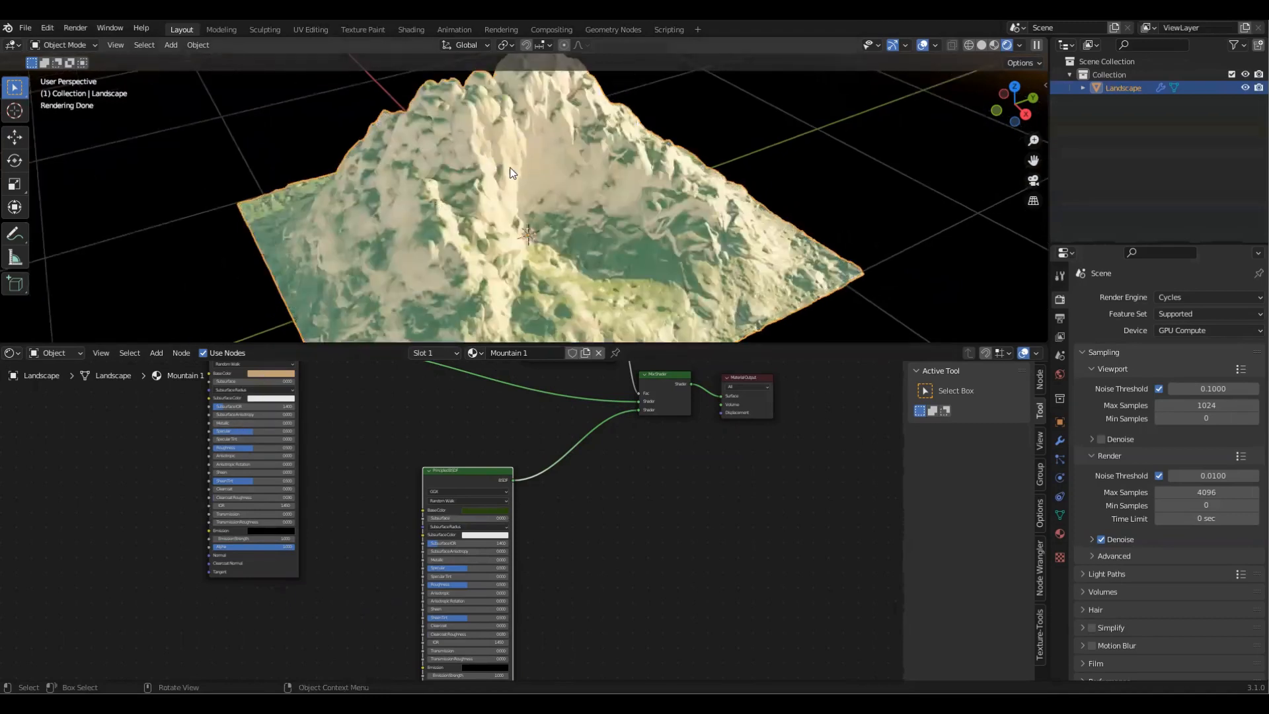
pyautogui.scroll(-1, 487, 172)
pyautogui.scroll(-1, 486, 169)
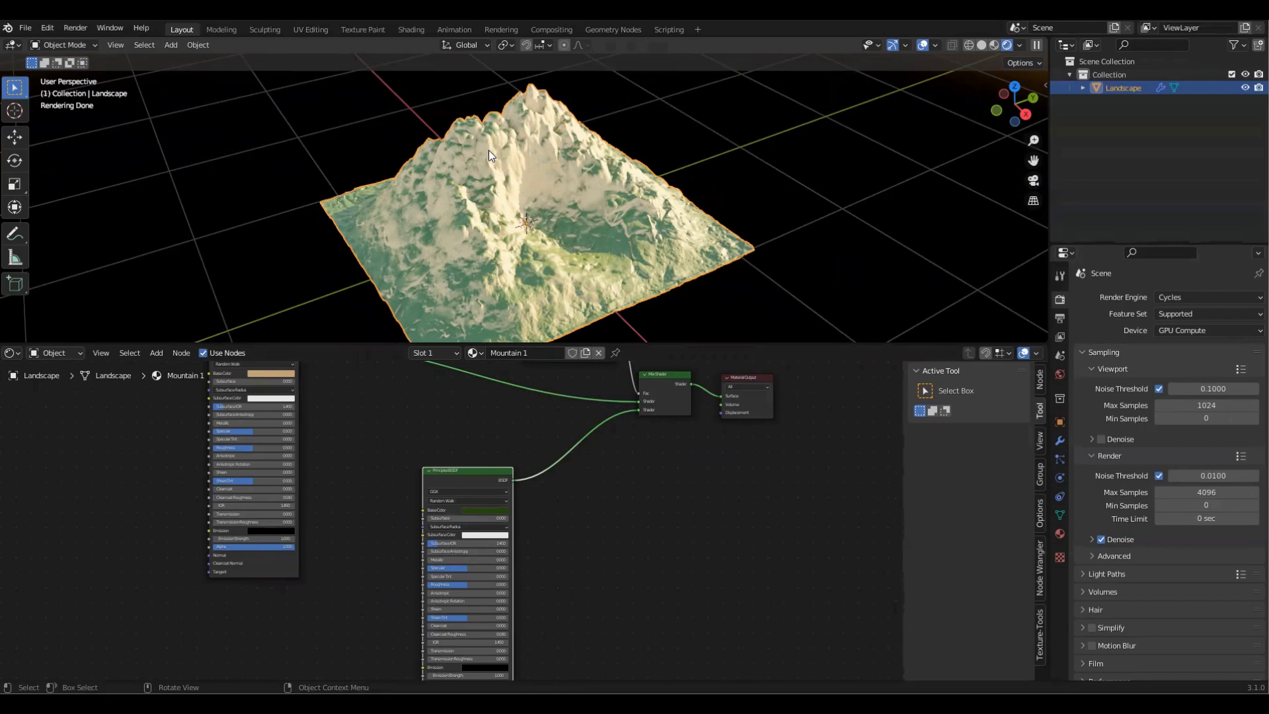
pyautogui.scroll(1, 646, 289)
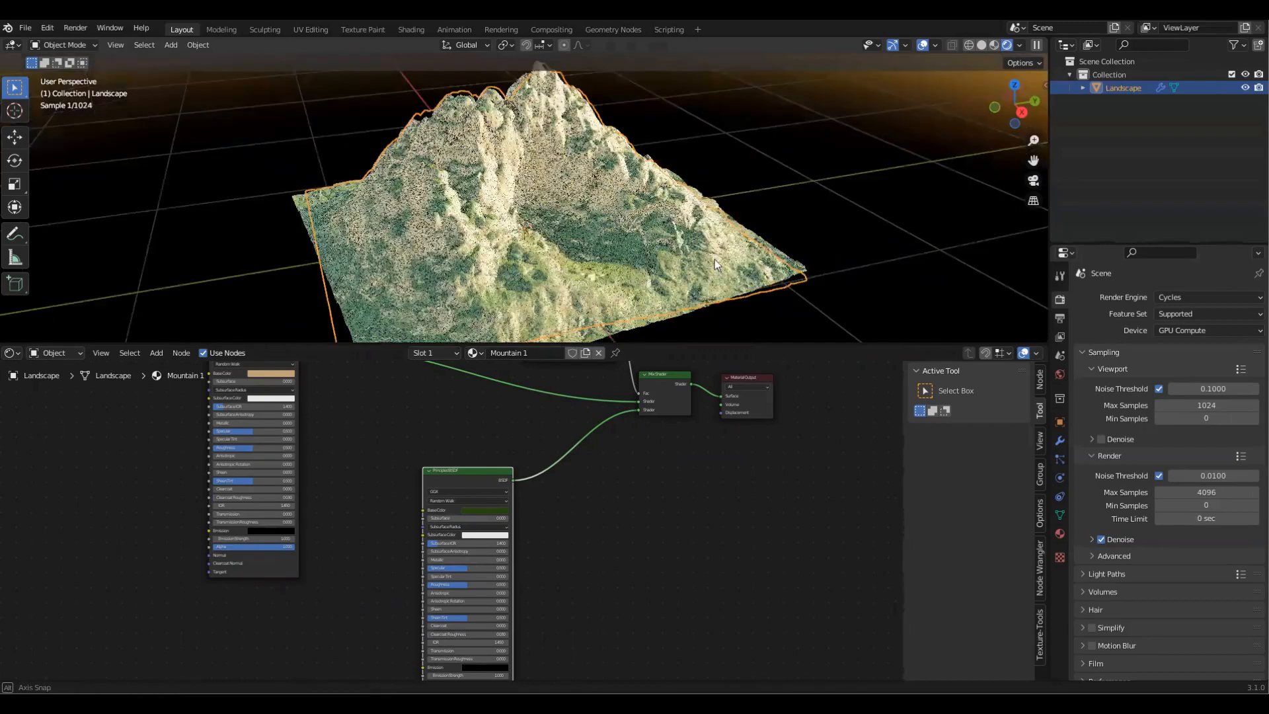
pyautogui.moveTo(693, 261); pyautogui.dragTo(543, 258, button='middle')
pyautogui.scroll(-1, 390, 268)
pyautogui.scroll(4, 394, 265)
pyautogui.moveTo(394, 264); pyautogui.dragTo(624, 247, button='middle')
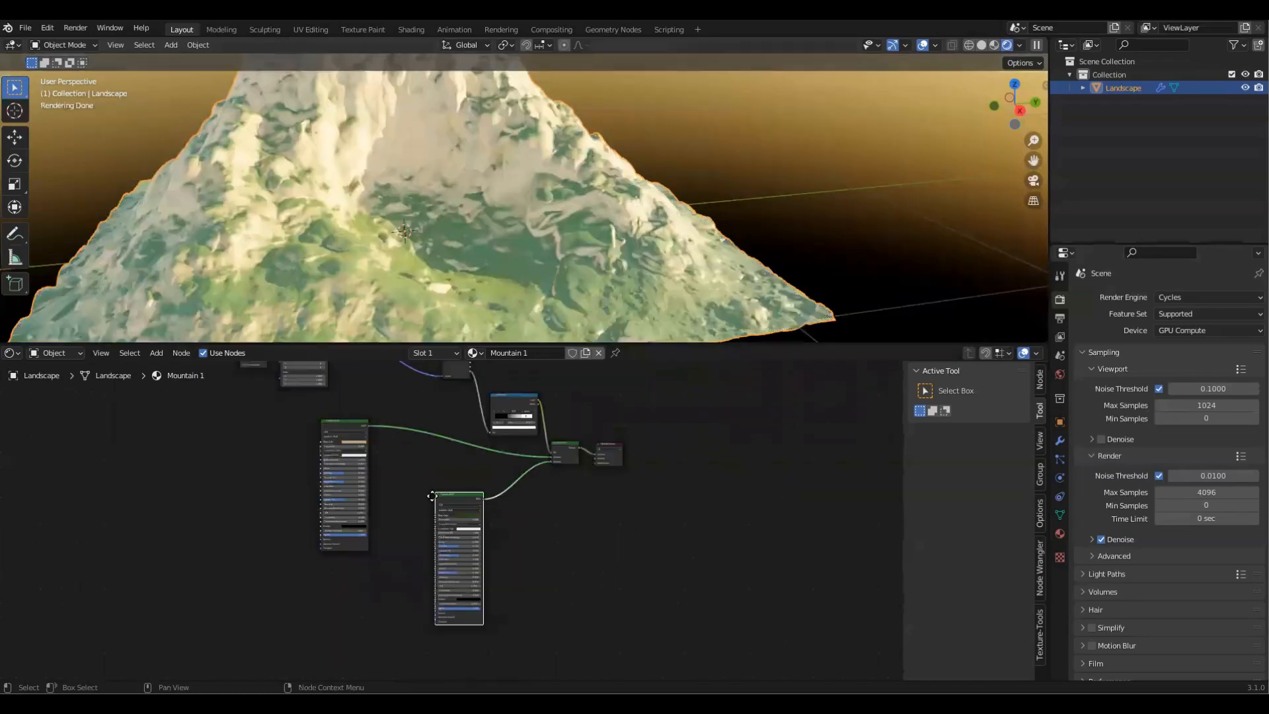
pyautogui.press('Home')
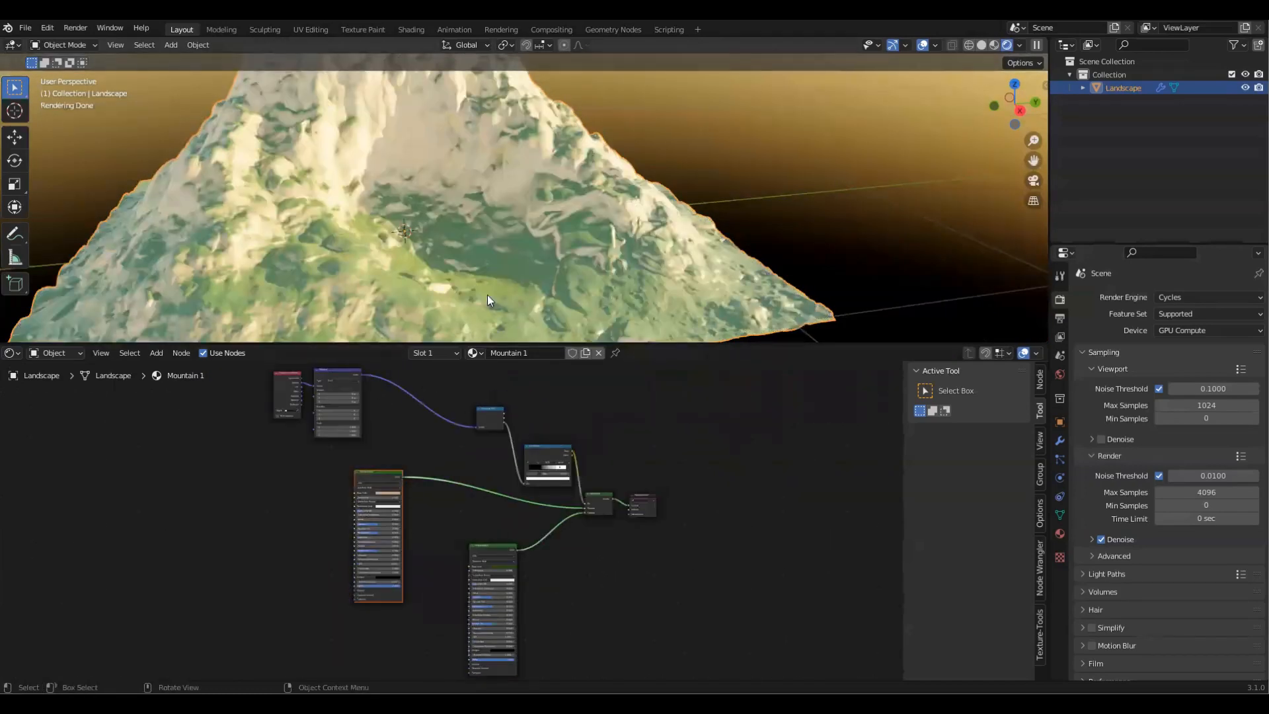
pyautogui.keyDown('shift'); pyautogui.moveTo(224, 204); pyautogui.dragTo(251, 198, button='middle'); pyautogui.keyUp('shift')
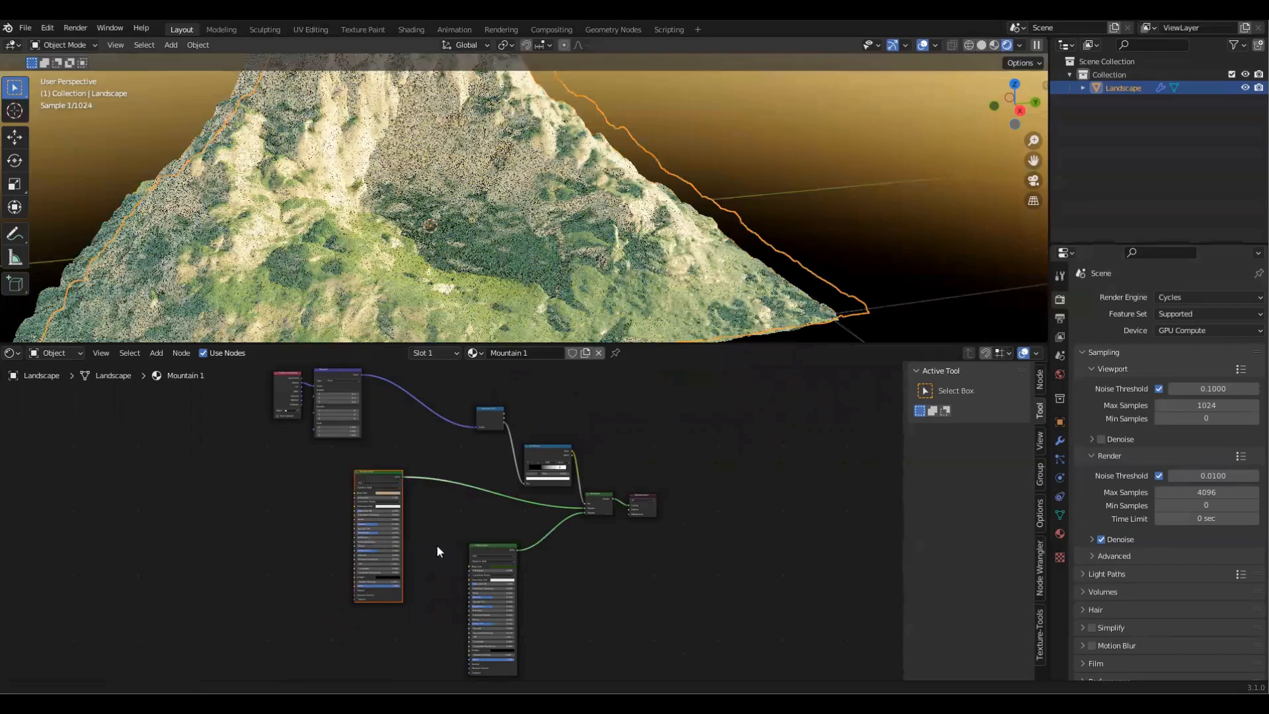
# Step: Move the green Principled BSDF node farther below the tan one to make room for more nodes
pyautogui.scroll(-1, 477, 550)
pyautogui.moveTo(428, 513); pyautogui.dragTo(360, 439, button='middle')
pyautogui.scroll(5, 361, 438)
pyautogui.moveTo(410, 493); pyautogui.dragTo(385, 478, button='middle')
pyautogui.moveTo(389, 448); pyautogui.dragTo(443, 525)
pyautogui.press('g')
pyautogui.click(472, 608)
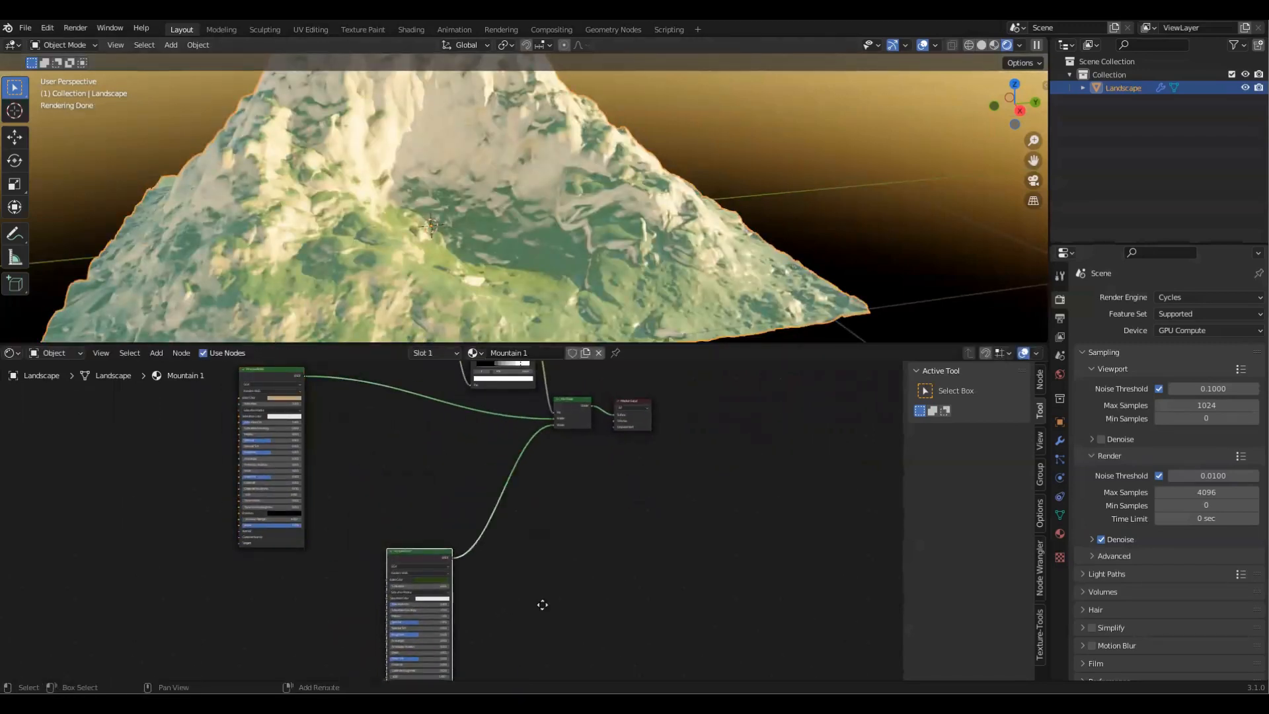
# Step: Add a Normal Map node and connect its Normal output to the green Principled BSDF's Normal input
pyautogui.moveTo(543, 605); pyautogui.dragTo(675, 465, button='middle')
pyautogui.scroll(2, 428, 527)
pyautogui.moveTo(427, 527); pyautogui.dragTo(315, 504, button='middle')
pyautogui.hotkey('shift', 'a')
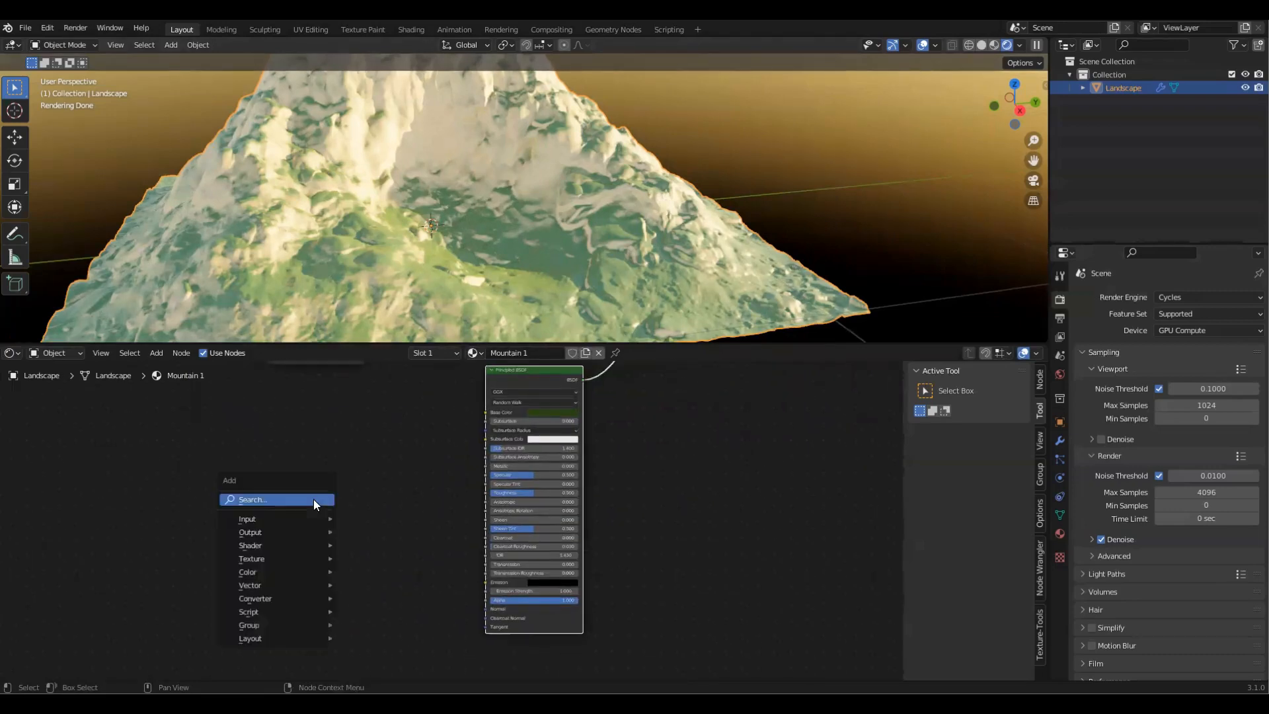
pyautogui.click(313, 499)
pyautogui.write('norm')
pyautogui.press('Down')
pyautogui.press('Return')
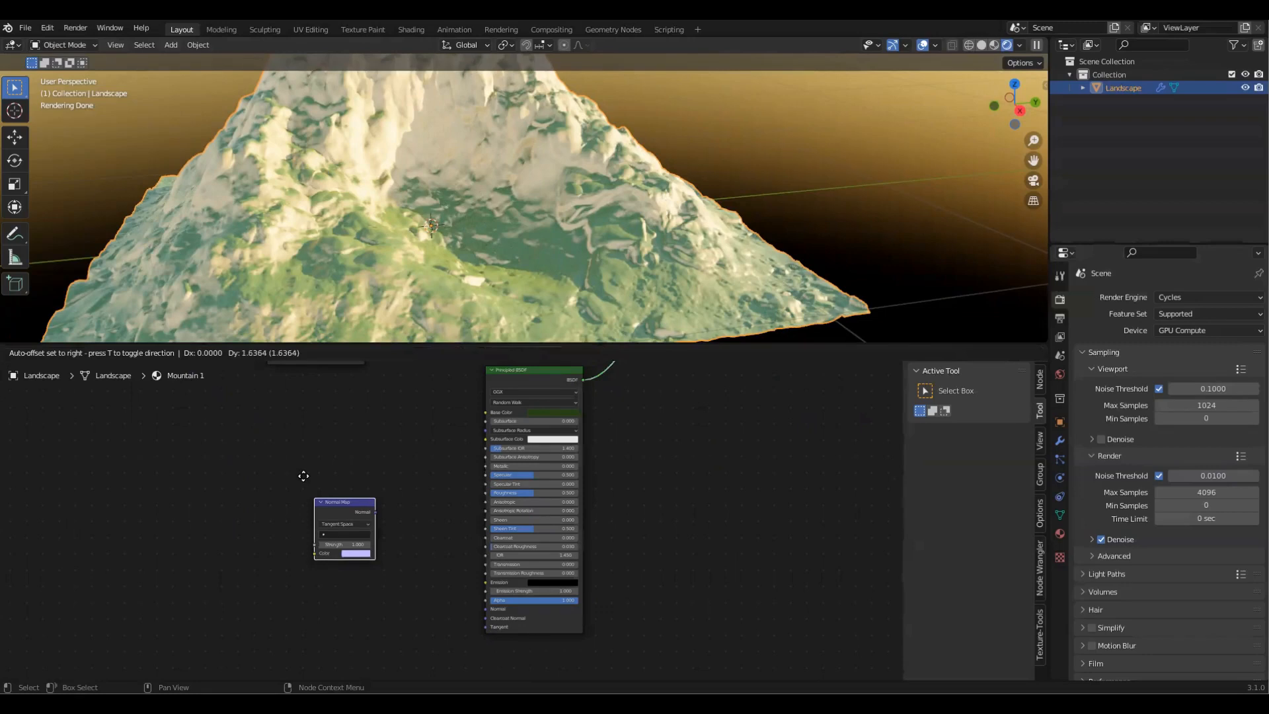
pyautogui.click(358, 511)
pyautogui.scroll(2, 403, 535)
pyautogui.moveTo(416, 546); pyautogui.dragTo(492, 634)
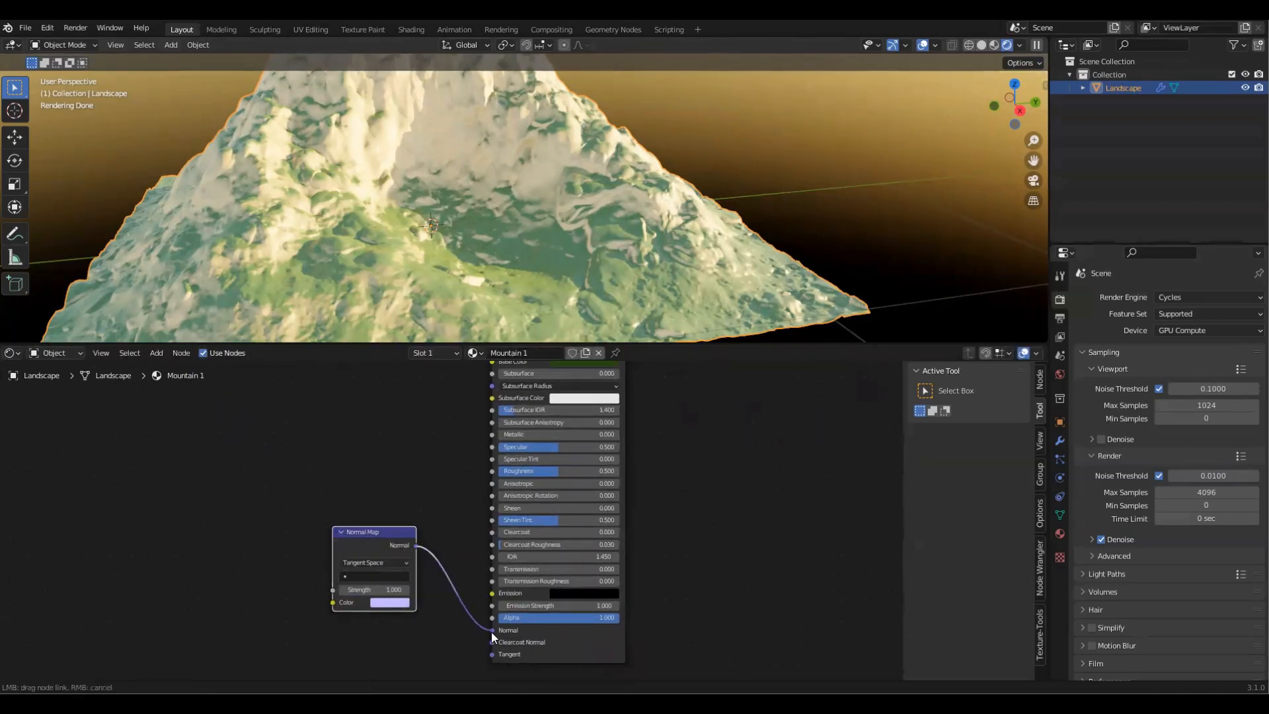
# Step: Add a Voronoi Texture node in front of the Normal Map node
pyautogui.scroll(-1, 282, 585)
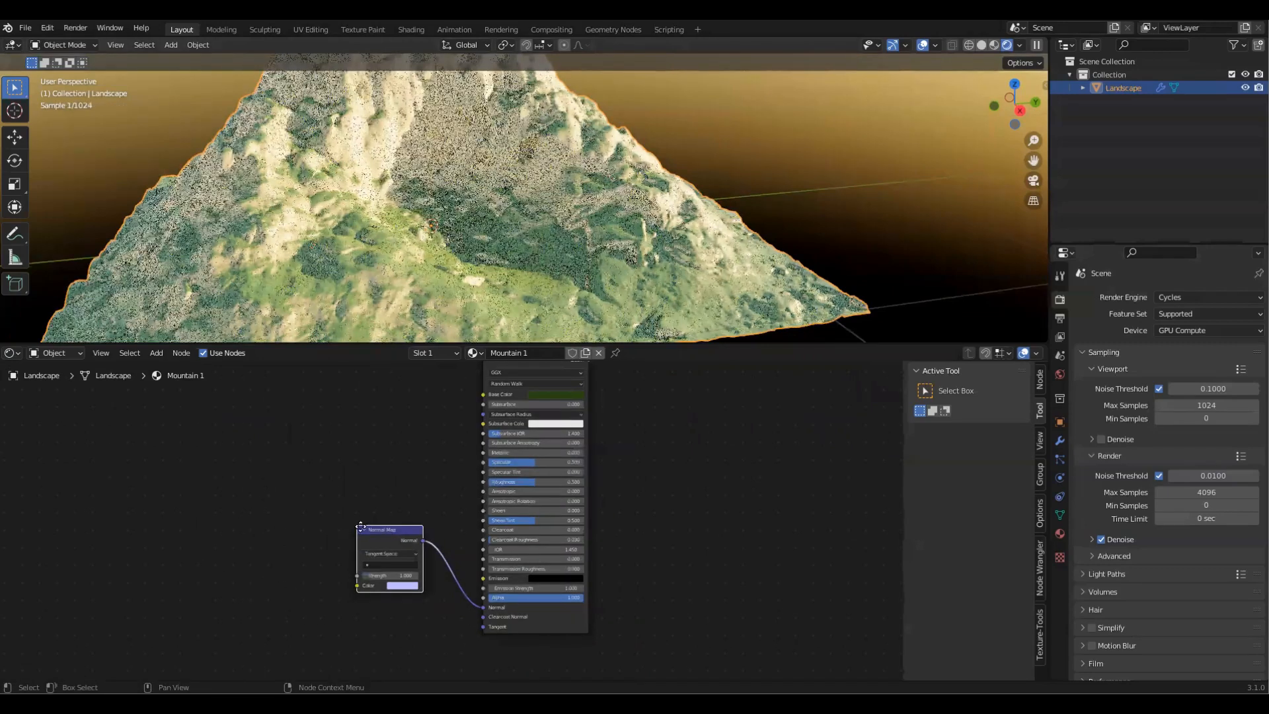
pyautogui.hotkey('shift', 'a')
pyautogui.click(361, 501)
pyautogui.write('vor')
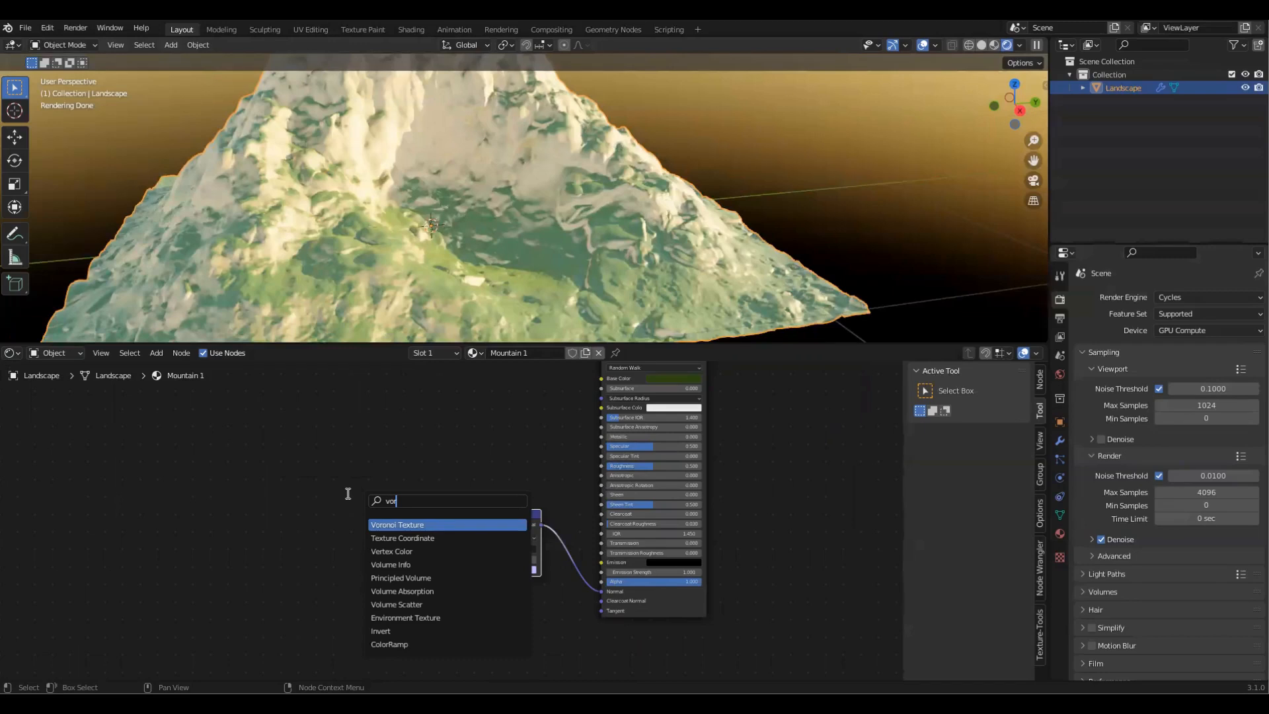
pyautogui.press('Return')
pyautogui.click(347, 493)
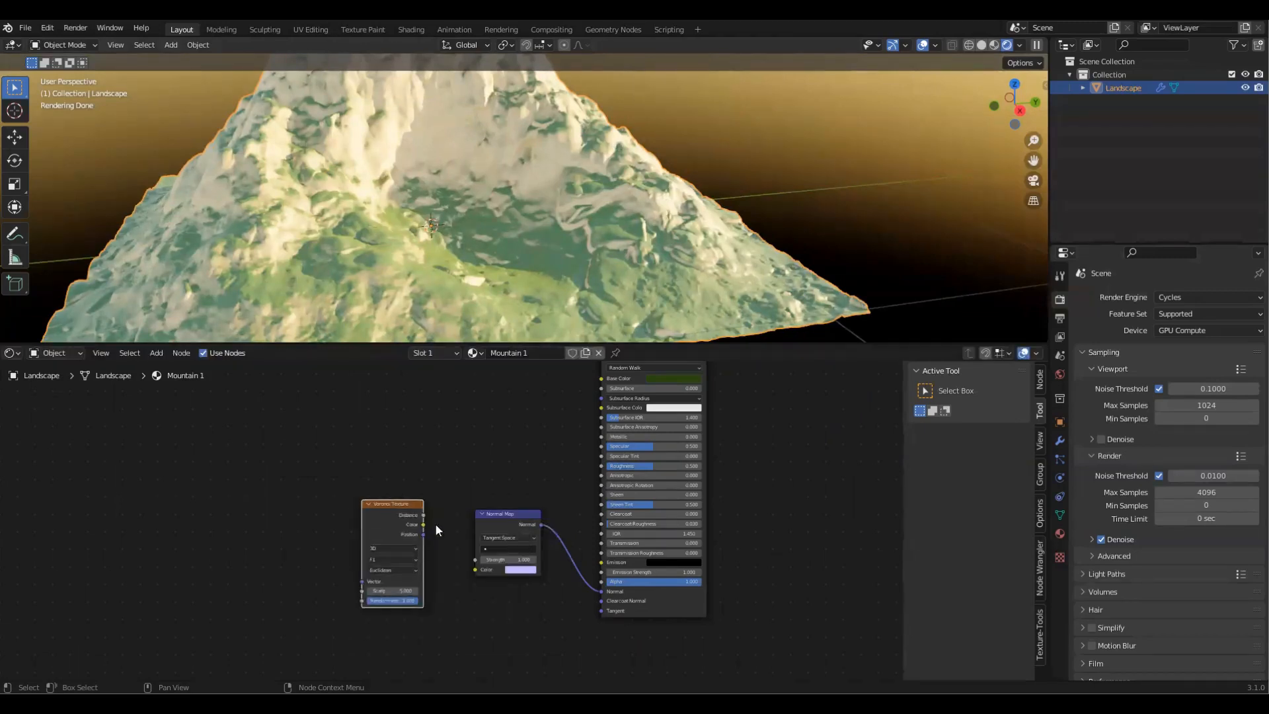
# Step: Connect the Voronoi Texture's Color output to the Normal Map's Color input and check the rendered mountain
pyautogui.scroll(2, 450, 530)
pyautogui.moveTo(413, 526); pyautogui.dragTo(486, 589)
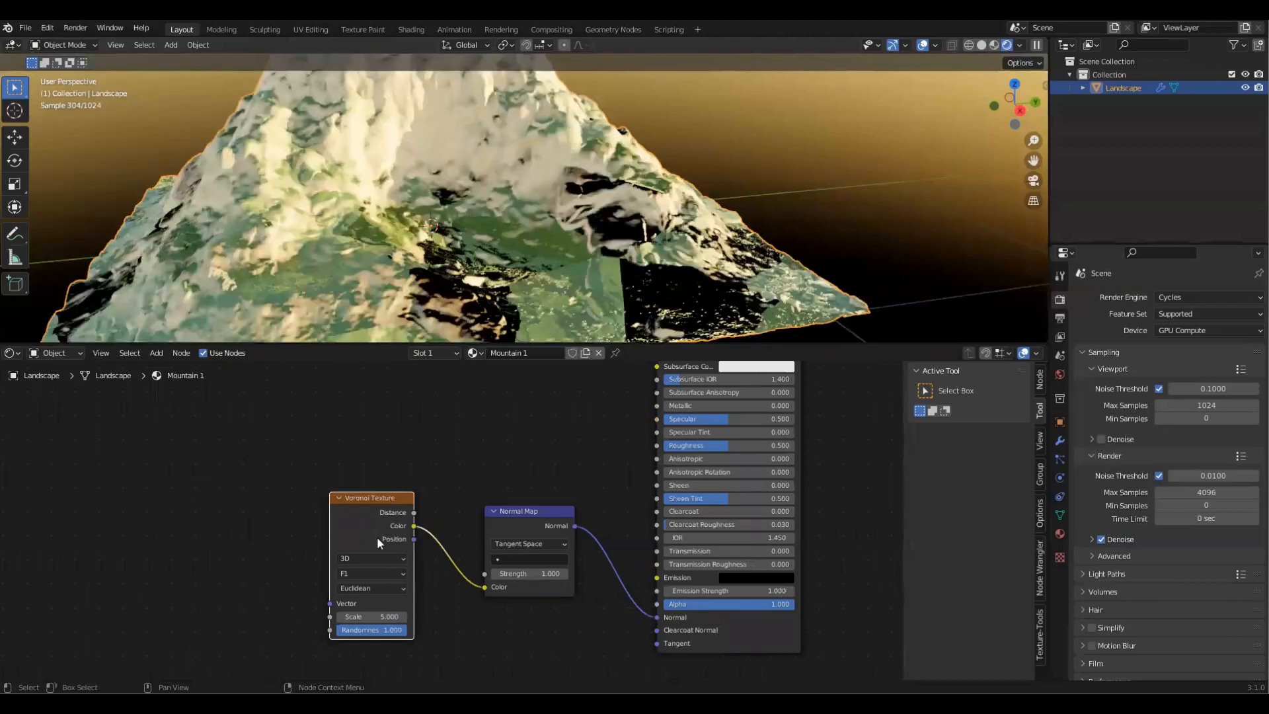
pyautogui.scroll(-2, 317, 515)
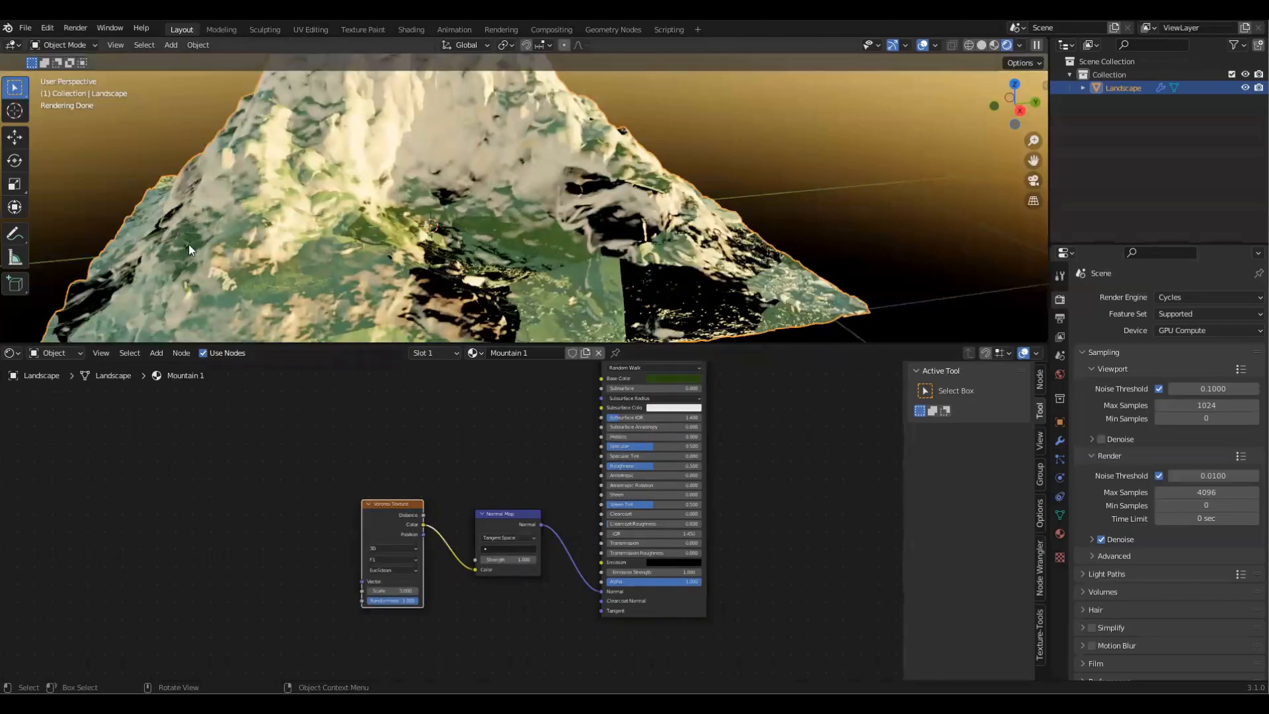
pyautogui.moveTo(204, 212); pyautogui.dragTo(212, 230, button='middle')
pyautogui.moveTo(295, 246); pyautogui.dragTo(319, 267, button='middle')
pyautogui.scroll(-3, 466, 275)
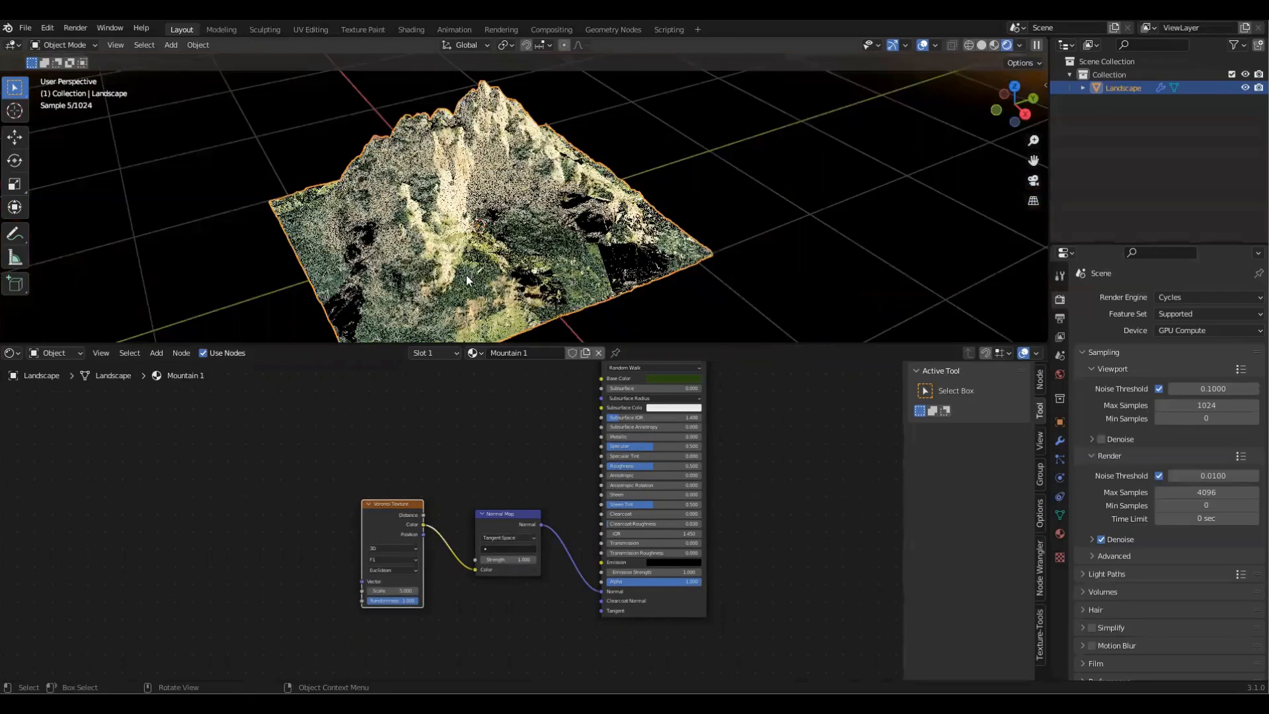
pyautogui.keyDown('shift'); pyautogui.moveTo(468, 341); pyautogui.dragTo(469, 304, button='middle'); pyautogui.keyUp('shift')
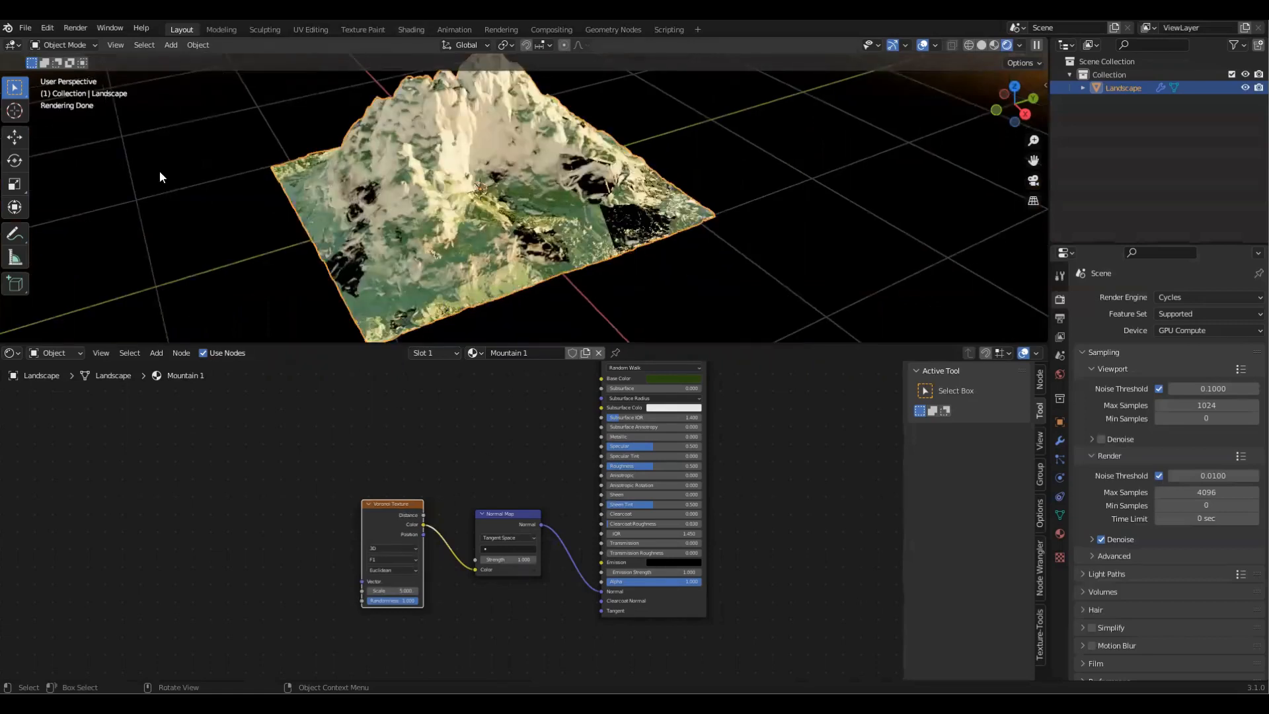
# Step: Set the Voronoi Texture's Scale to about -254.5 and inspect the resulting grass detail up close on the mountain's lower slopes
pyautogui.scroll(3, 399, 599)
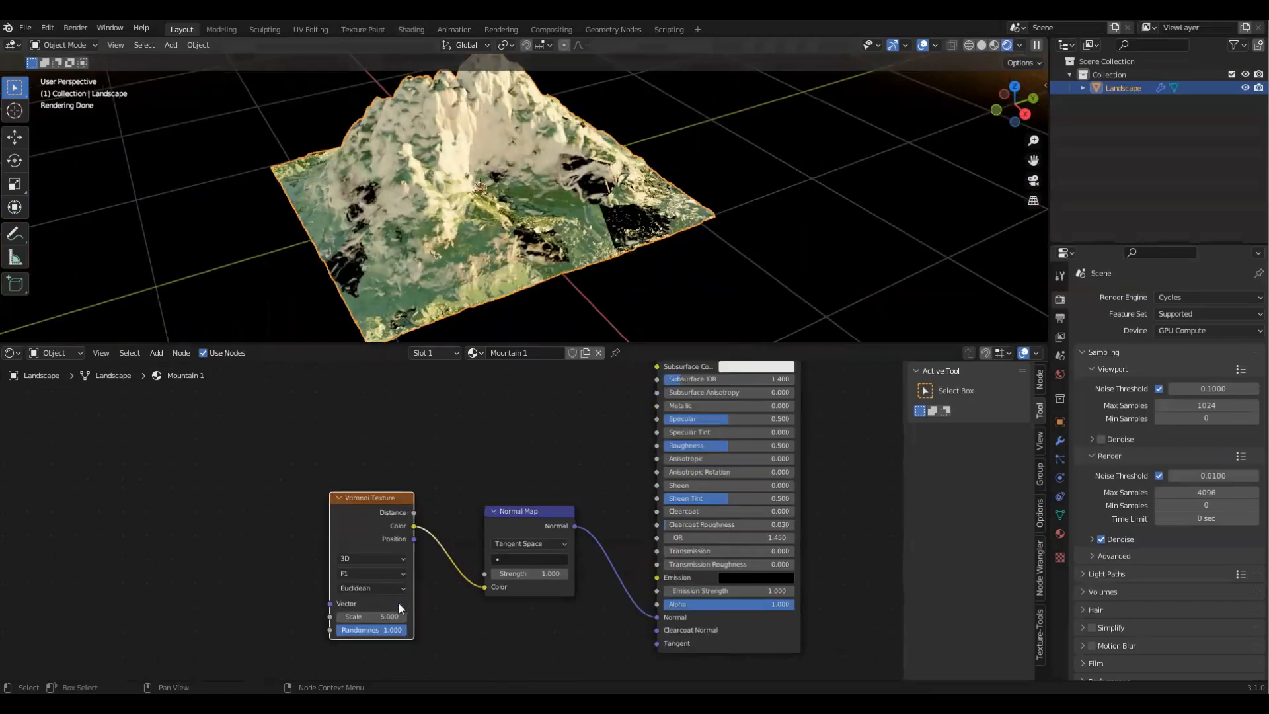
pyautogui.moveTo(374, 627); pyautogui.dragTo(0, 627)
pyautogui.moveTo(367, 624); pyautogui.dragTo(367, 625)
pyautogui.scroll(3, 366, 169)
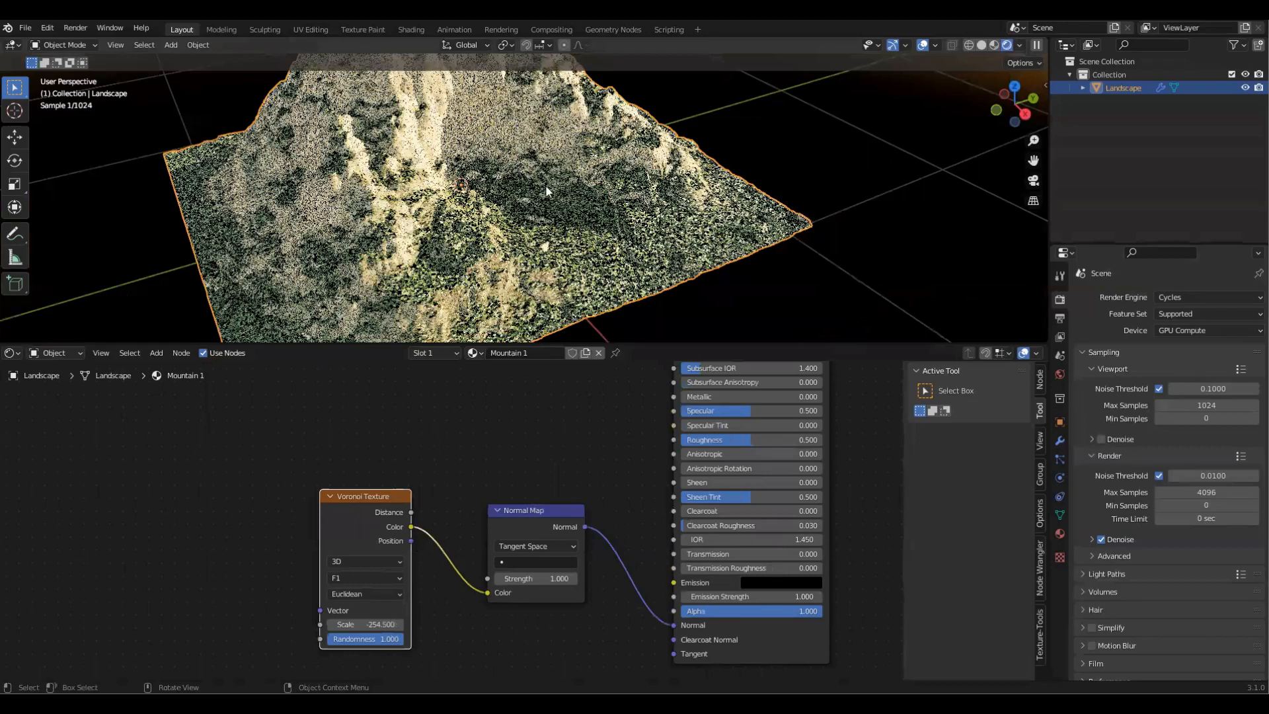
pyautogui.scroll(2, 546, 188)
pyautogui.keyDown('shift'); pyautogui.moveTo(546, 187); pyautogui.dragTo(513, 88, button='middle'); pyautogui.keyUp('shift')
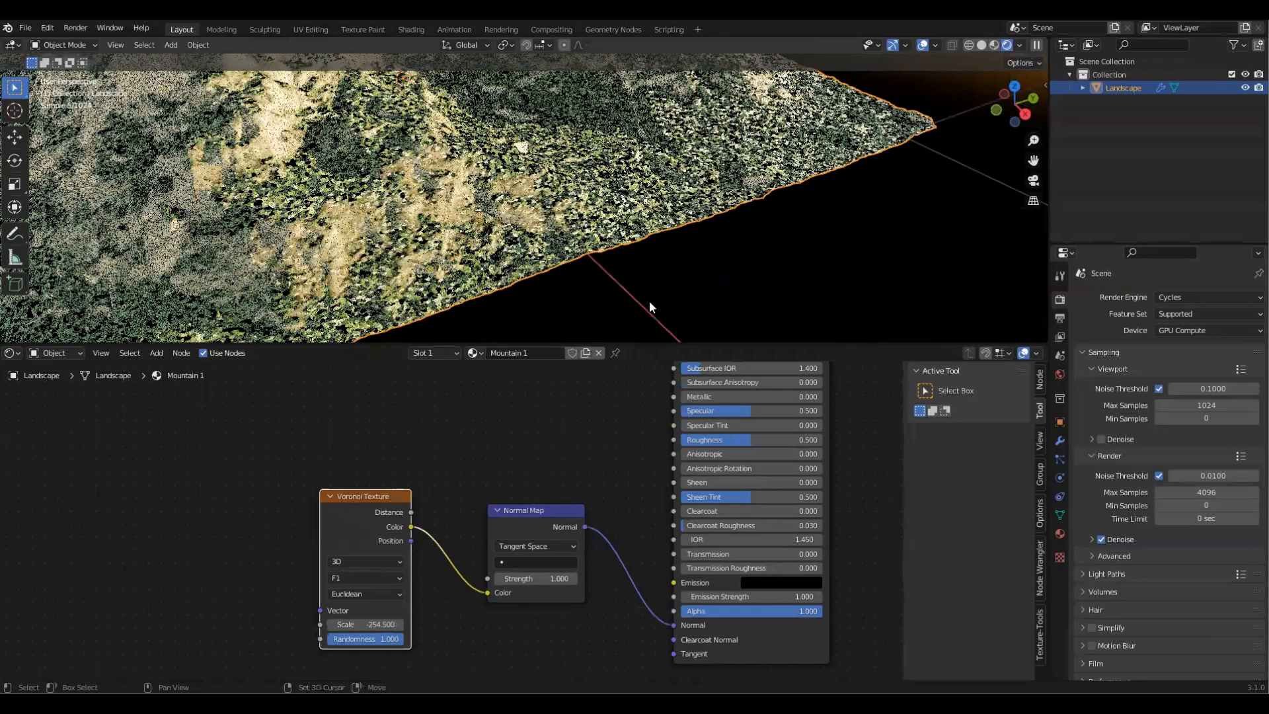
pyautogui.scroll(4, 551, 255)
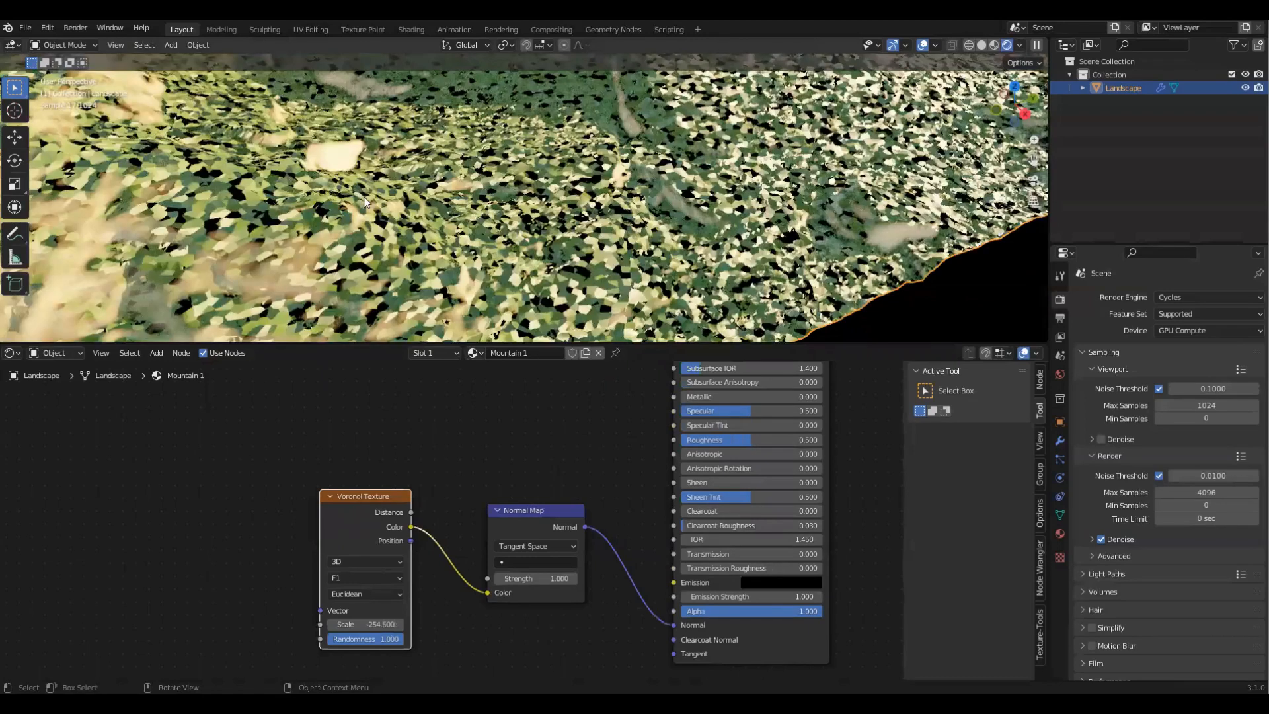
pyautogui.scroll(-2, 582, 245)
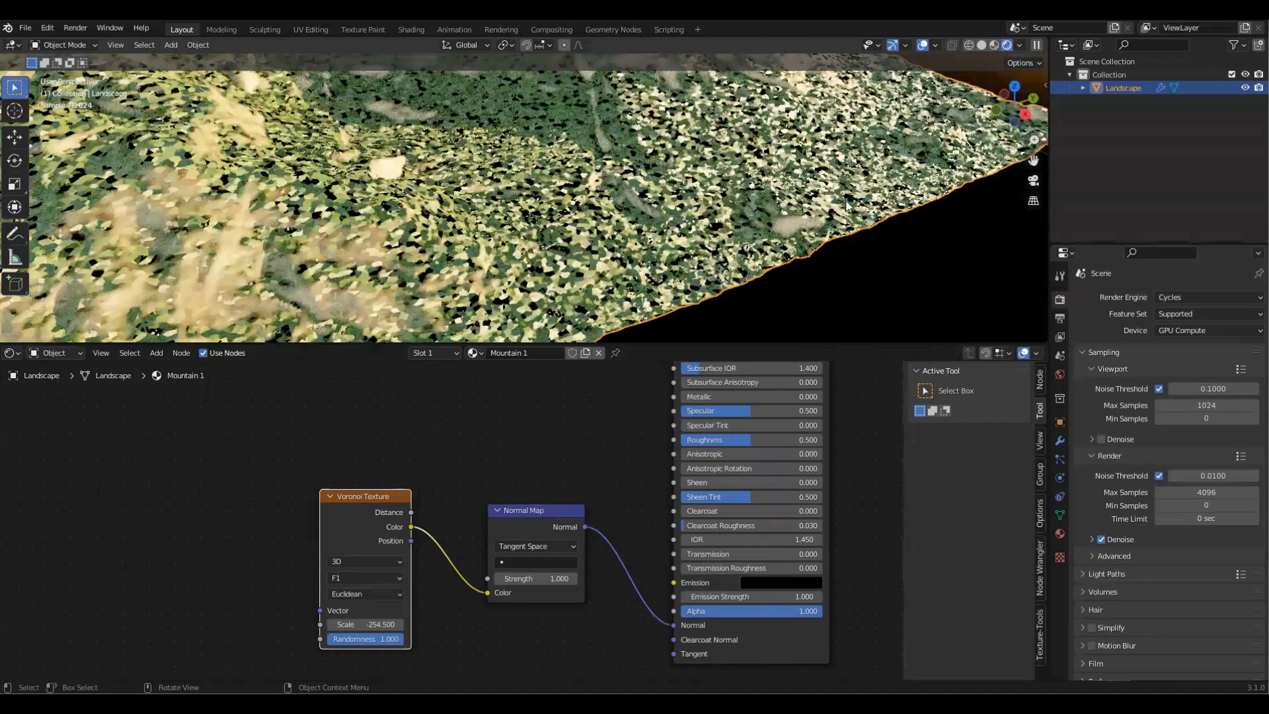
pyautogui.scroll(2, 725, 277)
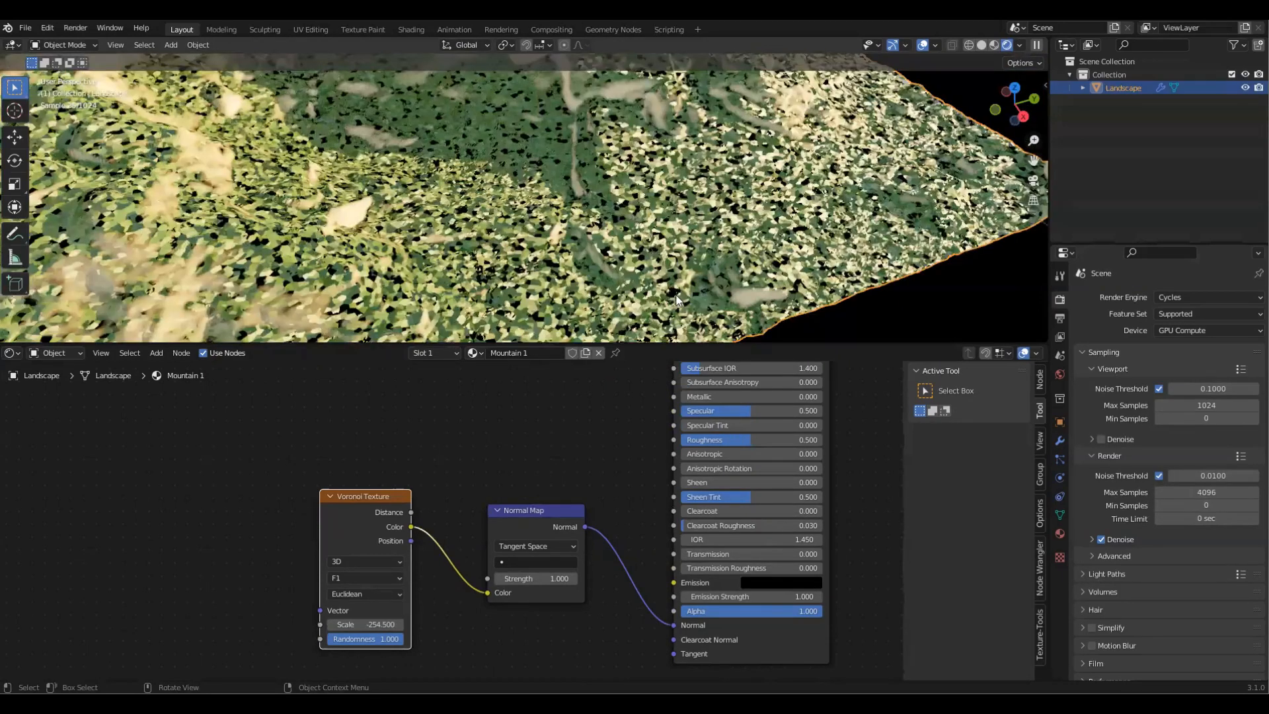
pyautogui.scroll(-2, 679, 301)
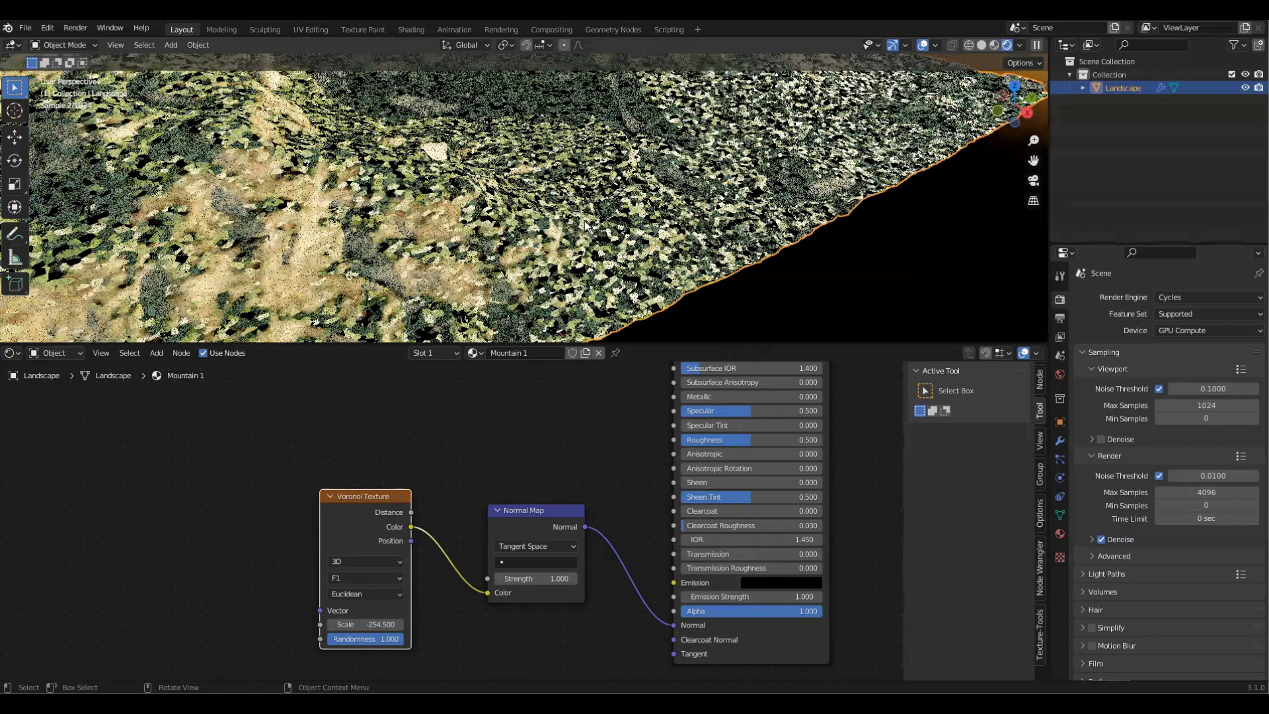
# Step: Set the Strength of the grass shader's Normal Map to 0.5
pyautogui.scroll(1, 582, 583)
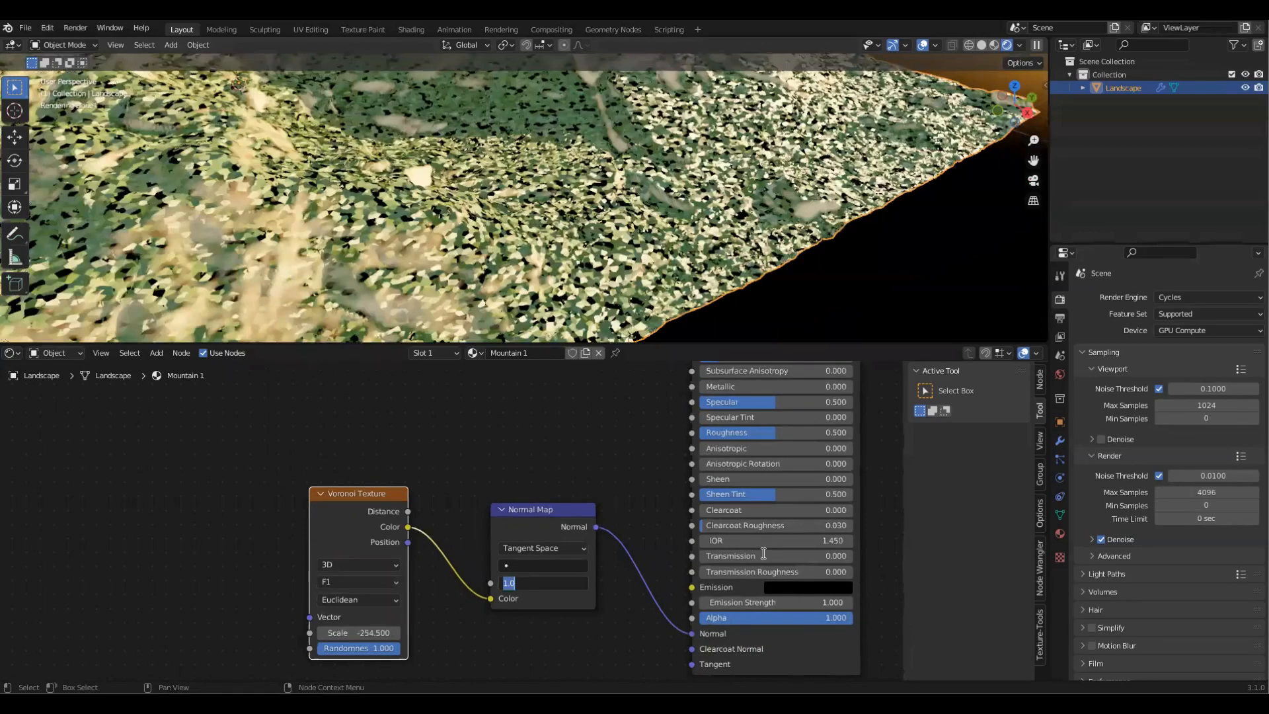
pyautogui.write('0.5')
pyautogui.press('Return')
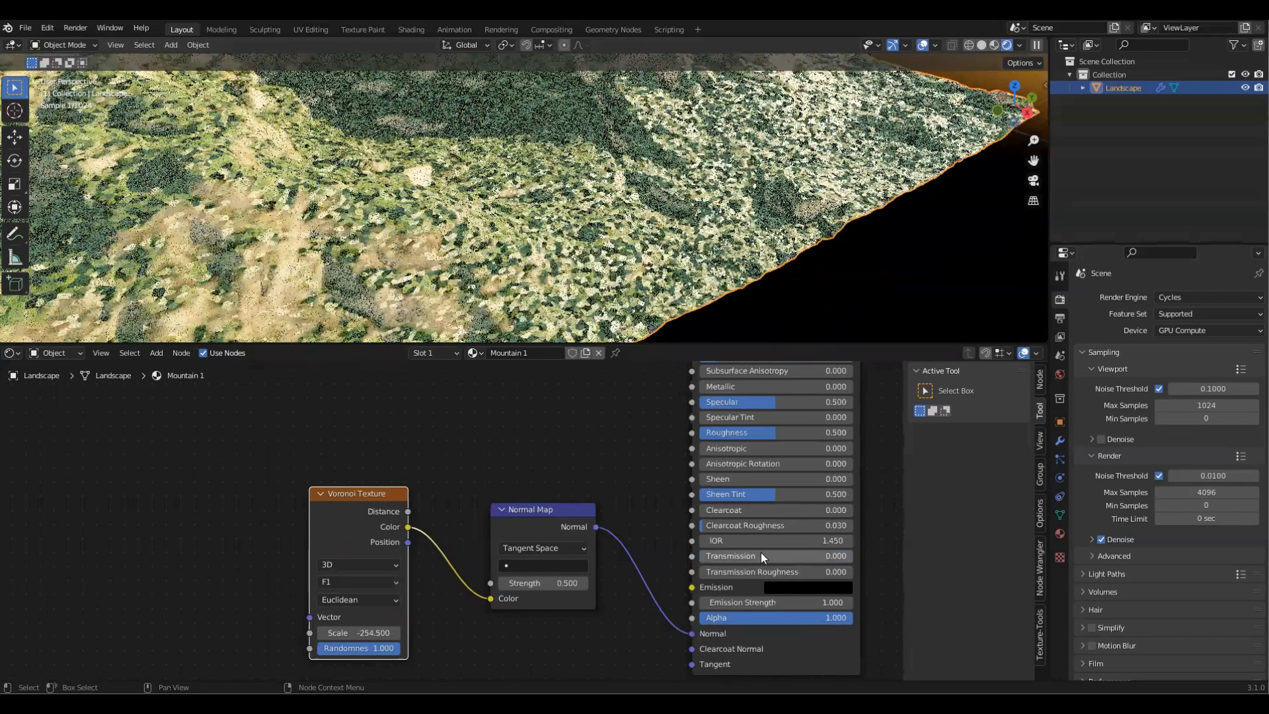
# Step: Set the grass Normal Map's Strength to 0.3 and adjust the Voronoi Texture's Scale to about -260.1
pyautogui.click(554, 583)
pyautogui.write('.')
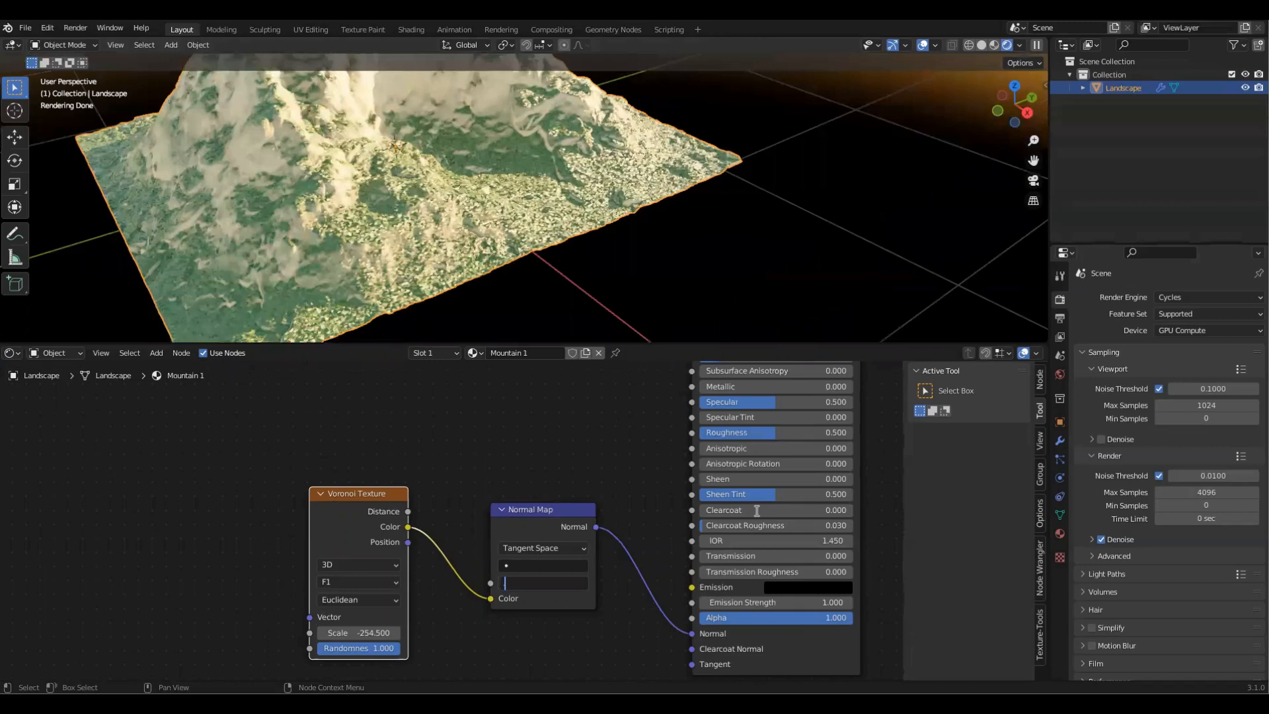
pyautogui.write('.3')
pyautogui.press('Return')
pyautogui.moveTo(394, 624); pyautogui.dragTo(380, 625)
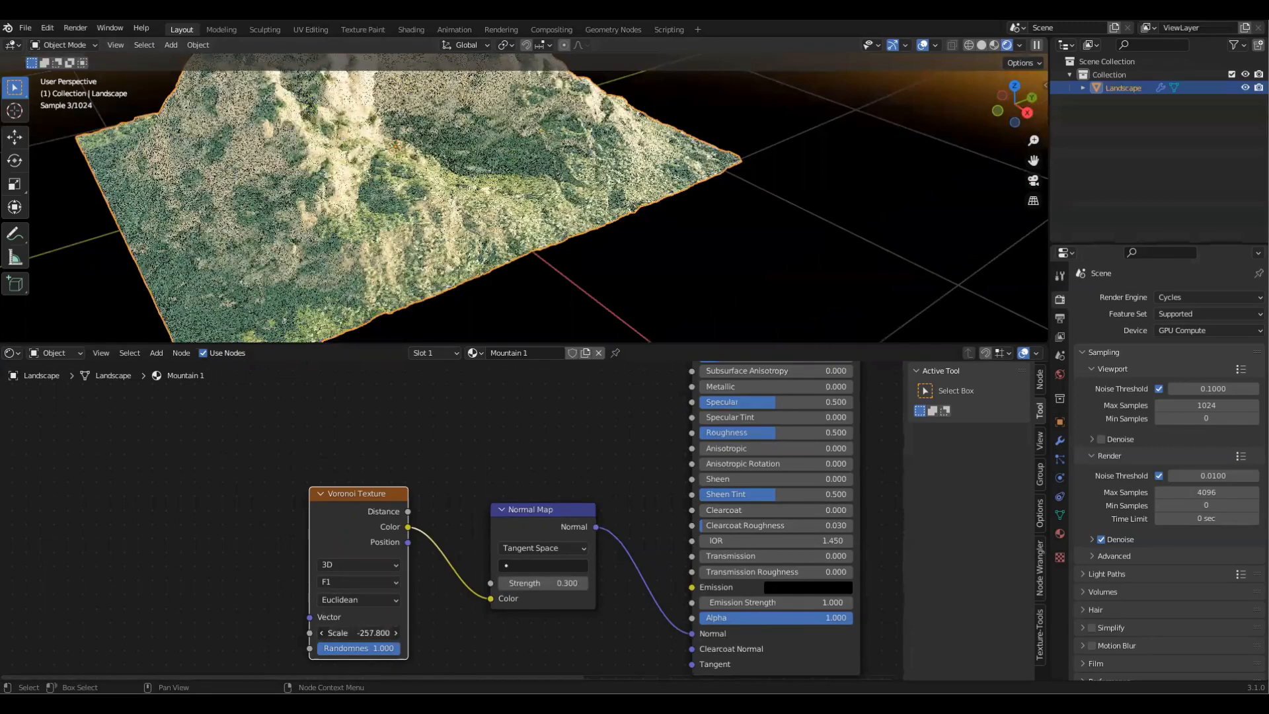
pyautogui.scroll(2, 661, 224)
pyautogui.scroll(-4, 643, 226)
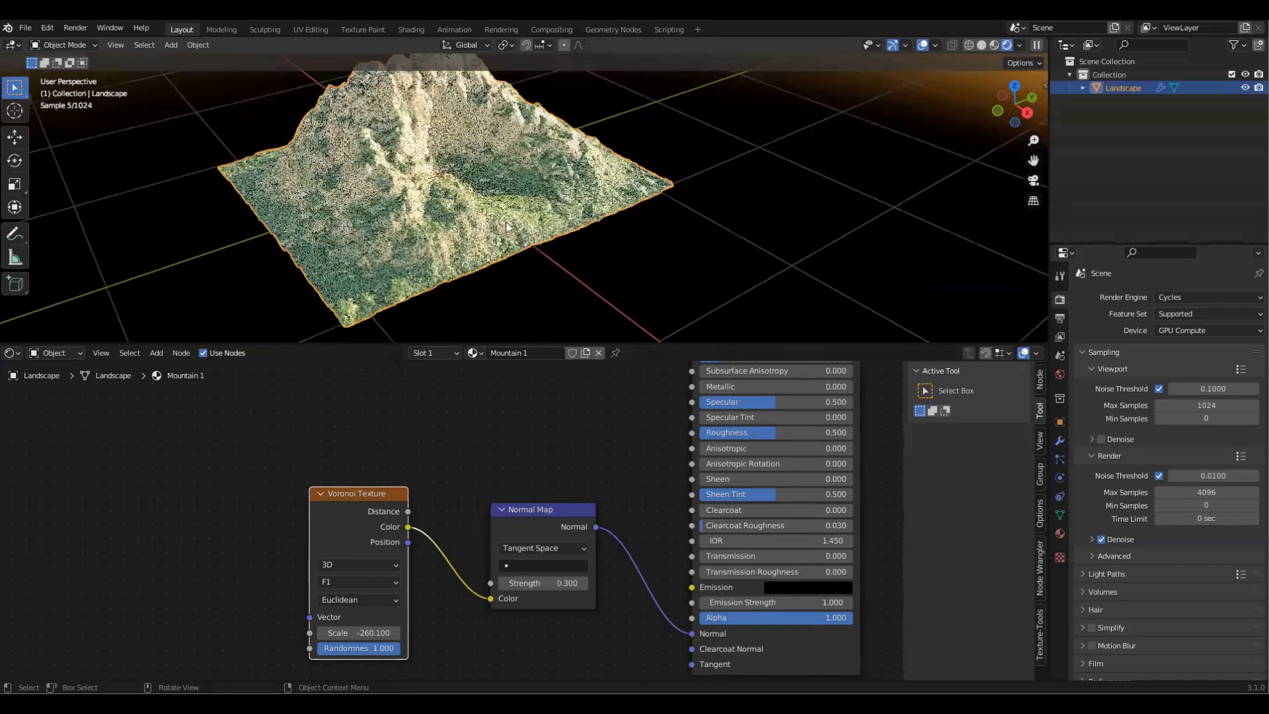
# Step: Enlarge the 3D viewport, hide its overlays and inspect the rendered mountain from several angles
pyautogui.moveTo(507, 225); pyautogui.dragTo(594, 237, button='middle')
pyautogui.scroll(3, 595, 236)
pyautogui.moveTo(632, 345); pyautogui.dragTo(599, 508)
pyautogui.moveTo(592, 414); pyautogui.dragTo(599, 508)
pyautogui.moveTo(611, 396); pyautogui.dragTo(639, 320, button='middle')
pyautogui.moveTo(605, 510); pyautogui.dragTo(632, 350, button='middle')
pyautogui.moveTo(557, 330); pyautogui.dragTo(448, 263, button='middle')
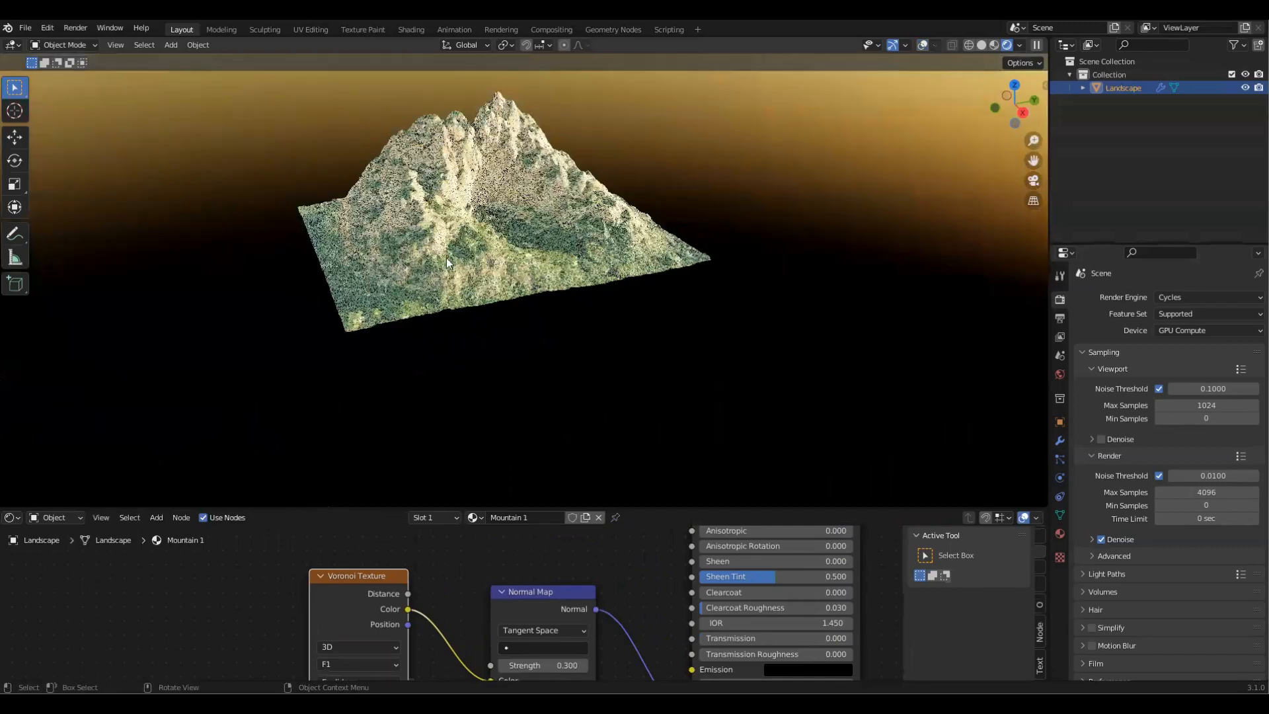
pyautogui.moveTo(767, 277); pyautogui.dragTo(702, 271, button='middle')
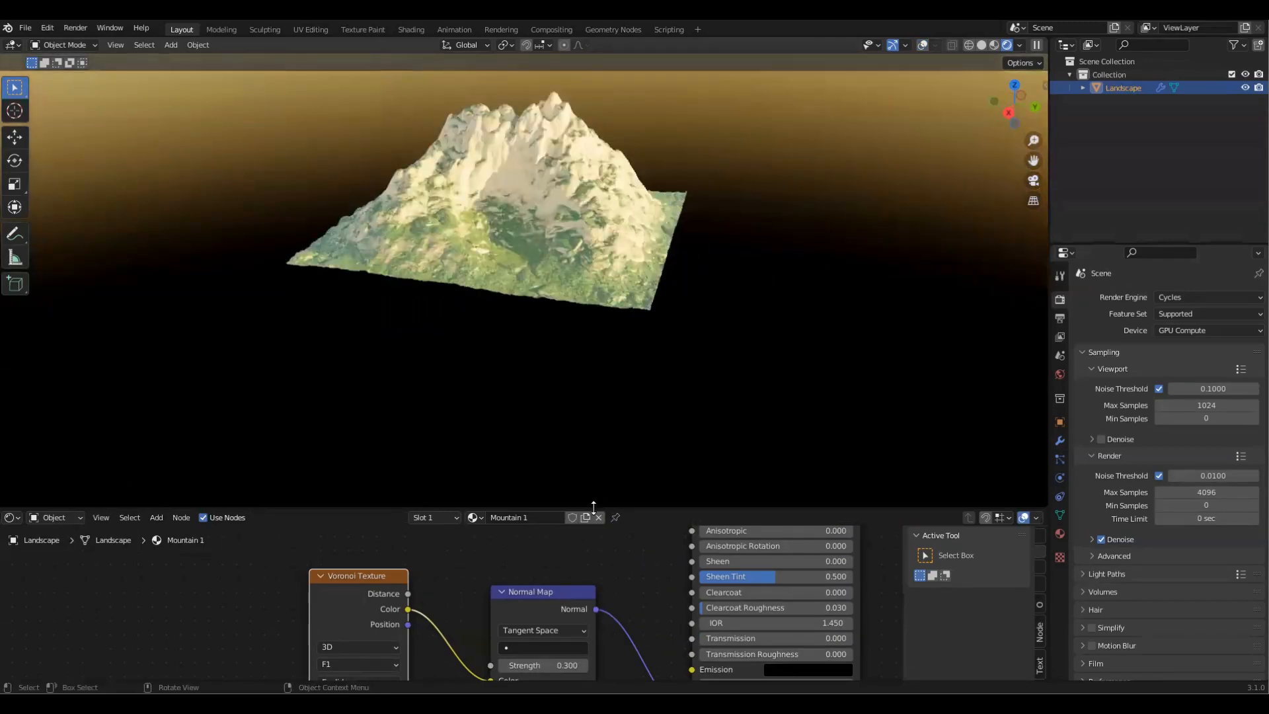
# Step: Add a Normal Map node and connect its Normal output to the tan Principled BSDF's Normal input
pyautogui.moveTo(668, 510); pyautogui.dragTo(674, 329)
pyautogui.scroll(-10, 621, 415)
pyautogui.moveTo(492, 421); pyautogui.dragTo(521, 574, button='middle')
pyautogui.scroll(2, 479, 384)
pyautogui.moveTo(481, 388); pyautogui.dragTo(674, 549, button='middle')
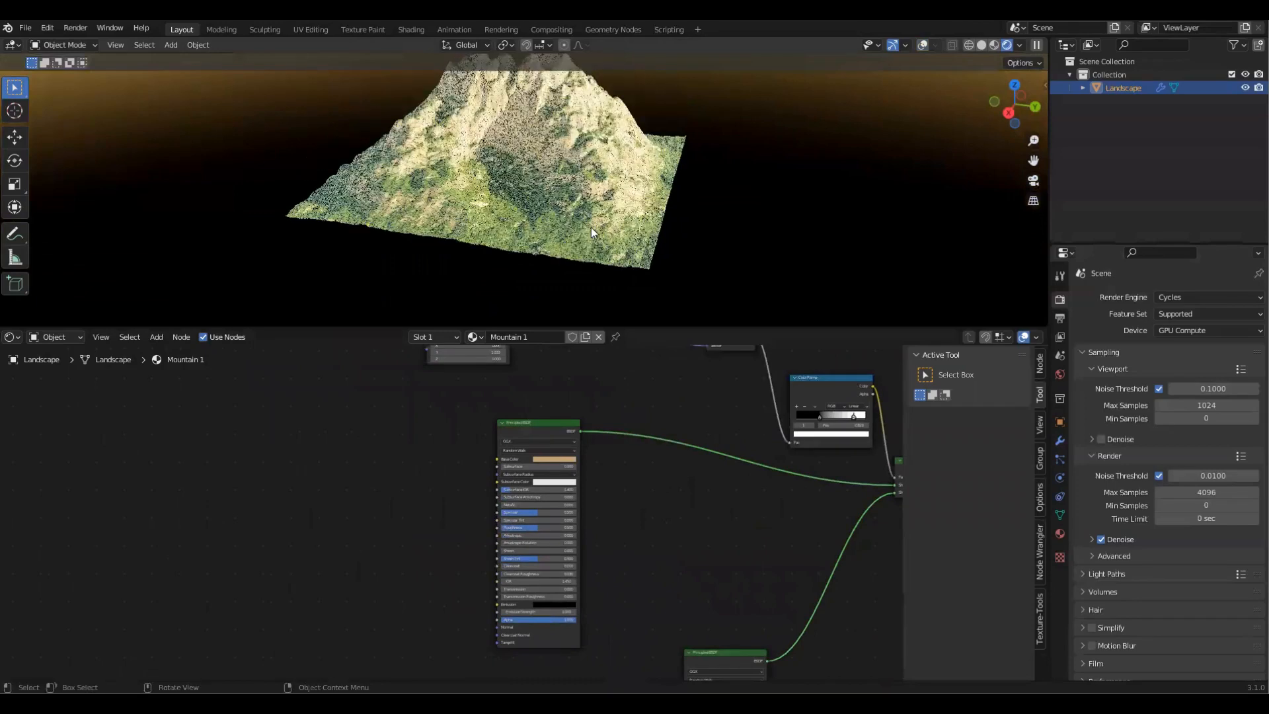
pyautogui.scroll(1, 370, 489)
pyautogui.hotkey('shift', 'a')
pyautogui.click(317, 488)
pyautogui.write('normal')
pyautogui.press('Down')
pyautogui.press('Return')
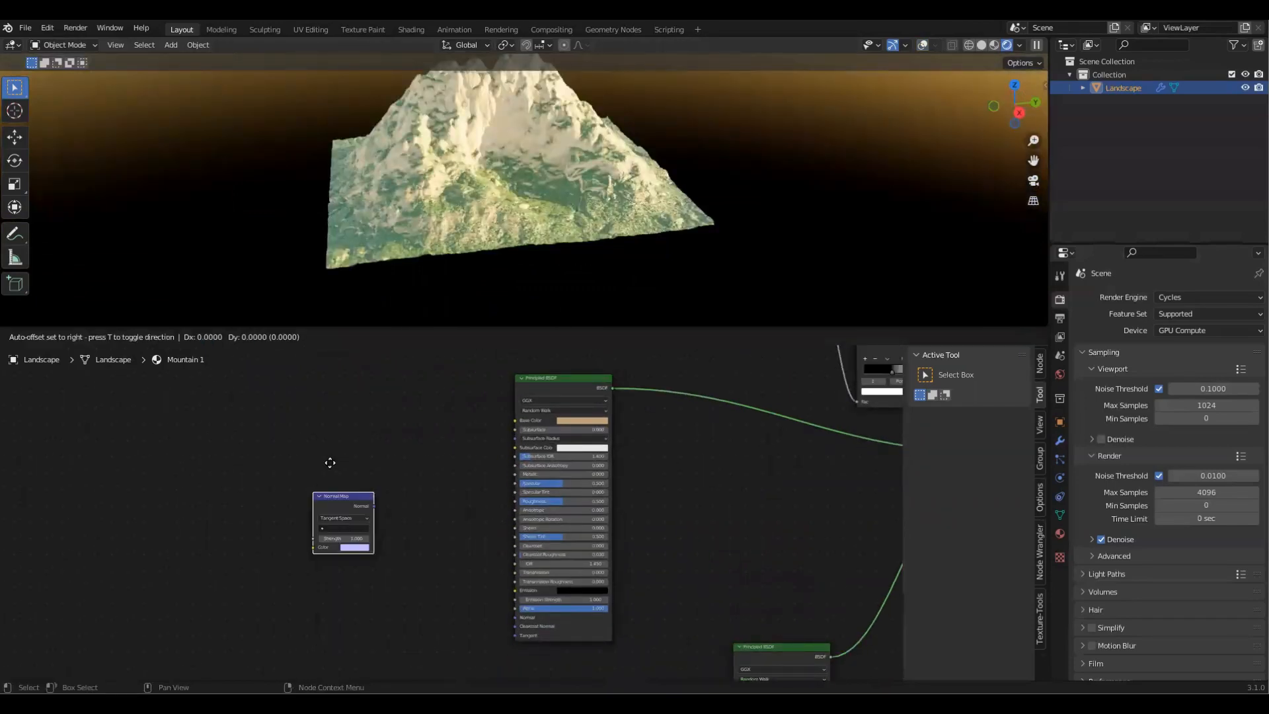
pyautogui.click(434, 545)
pyautogui.moveTo(474, 582); pyautogui.dragTo(514, 618)
# Step: Add a Musgrave Texture node in front of the tan shader's Normal Map node
pyautogui.scroll(2, 388, 570)
pyautogui.moveTo(387, 570); pyautogui.dragTo(482, 481, button='middle')
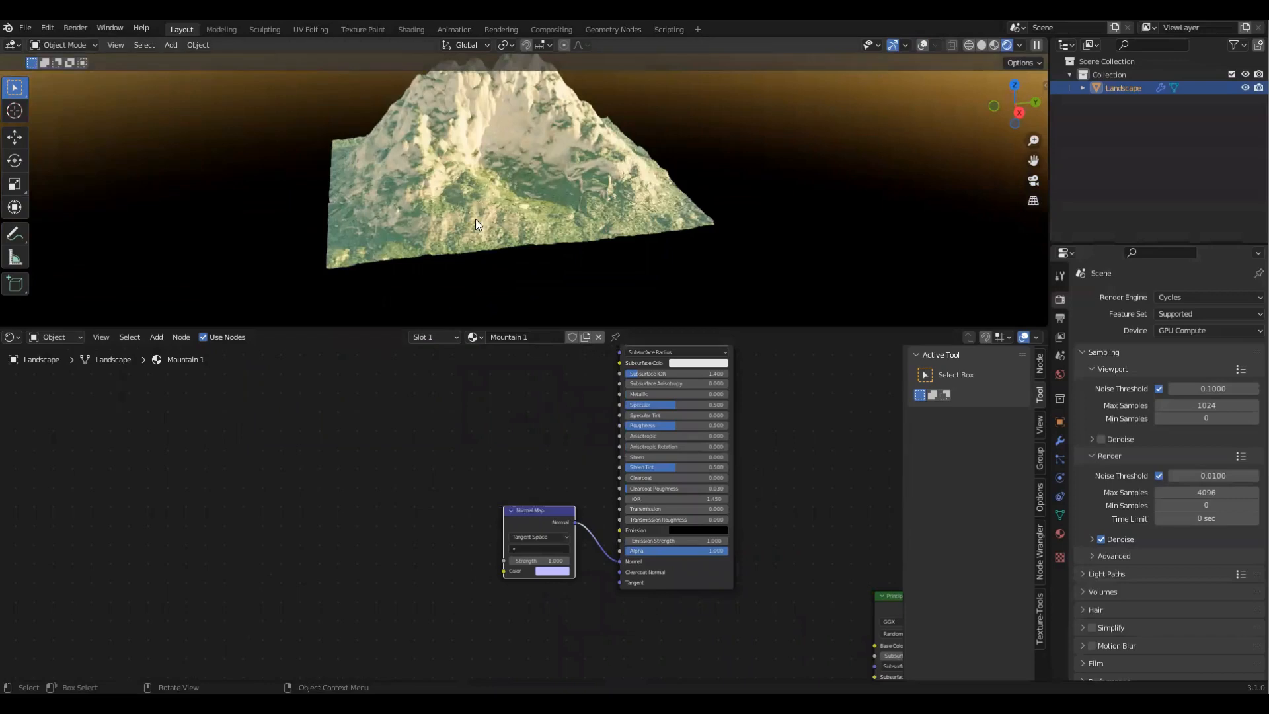
pyautogui.hotkey('shift', 'a')
pyautogui.click(404, 448)
pyautogui.write('musgra')
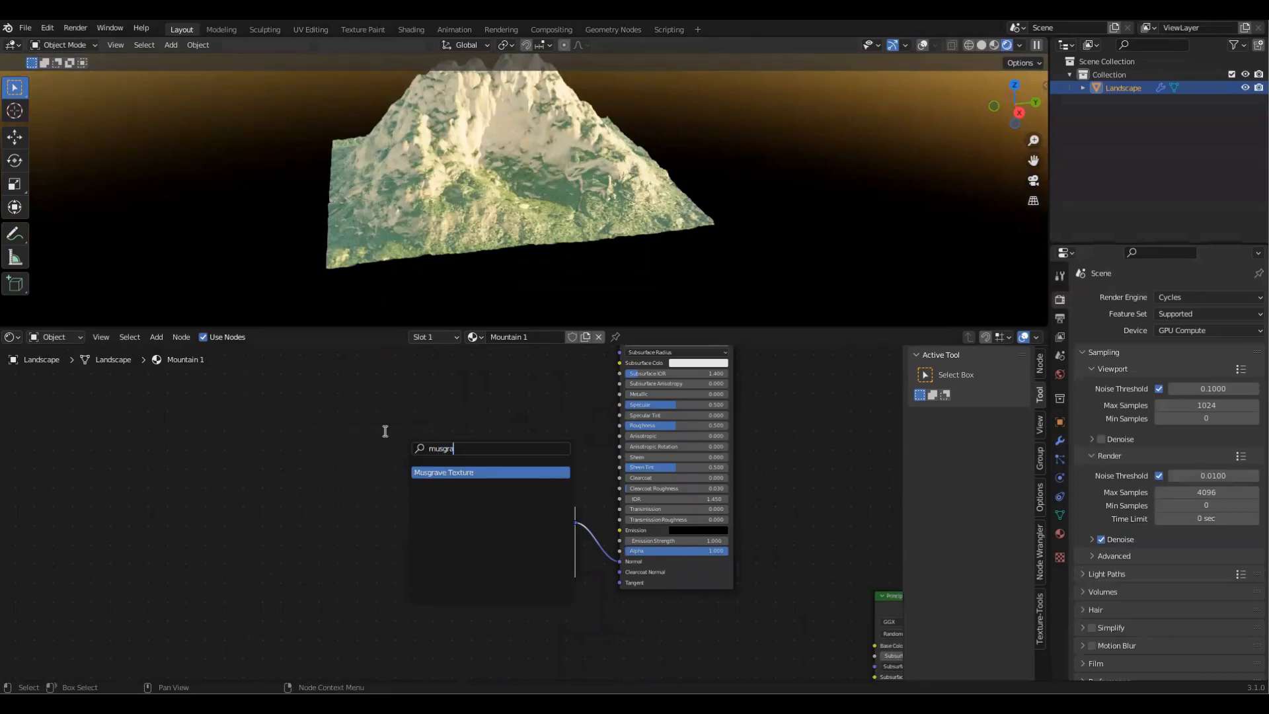
pyautogui.press('Return')
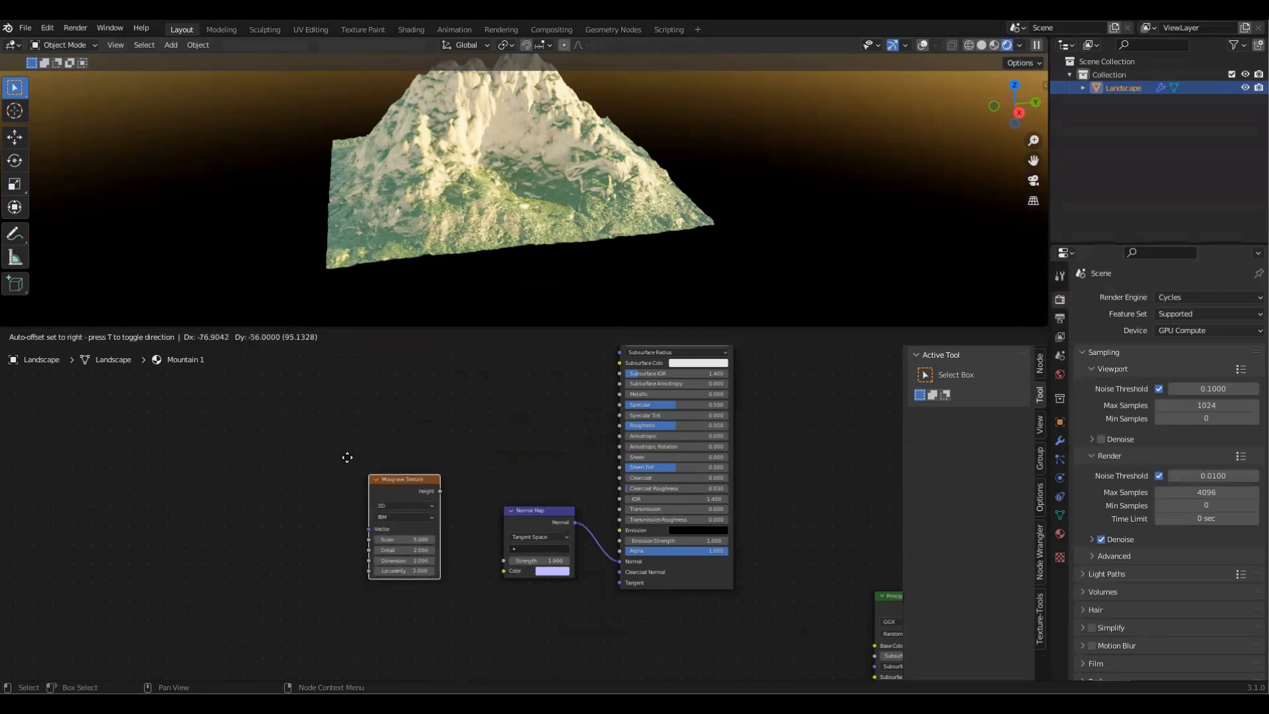
pyautogui.click(347, 456)
# Step: Connect the Musgrave Texture's Height output to the Normal Map's Color input and set the texture's Scale to about -75.8
pyautogui.scroll(2, 435, 481)
pyautogui.moveTo(437, 484)
pyautogui.mouseDown()
pyautogui.moveTo(459, 577)
pyautogui.moveTo(524, 592)
pyautogui.mouseUp()
pyautogui.moveTo(430, 211); pyautogui.dragTo(476, 190, button='middle')
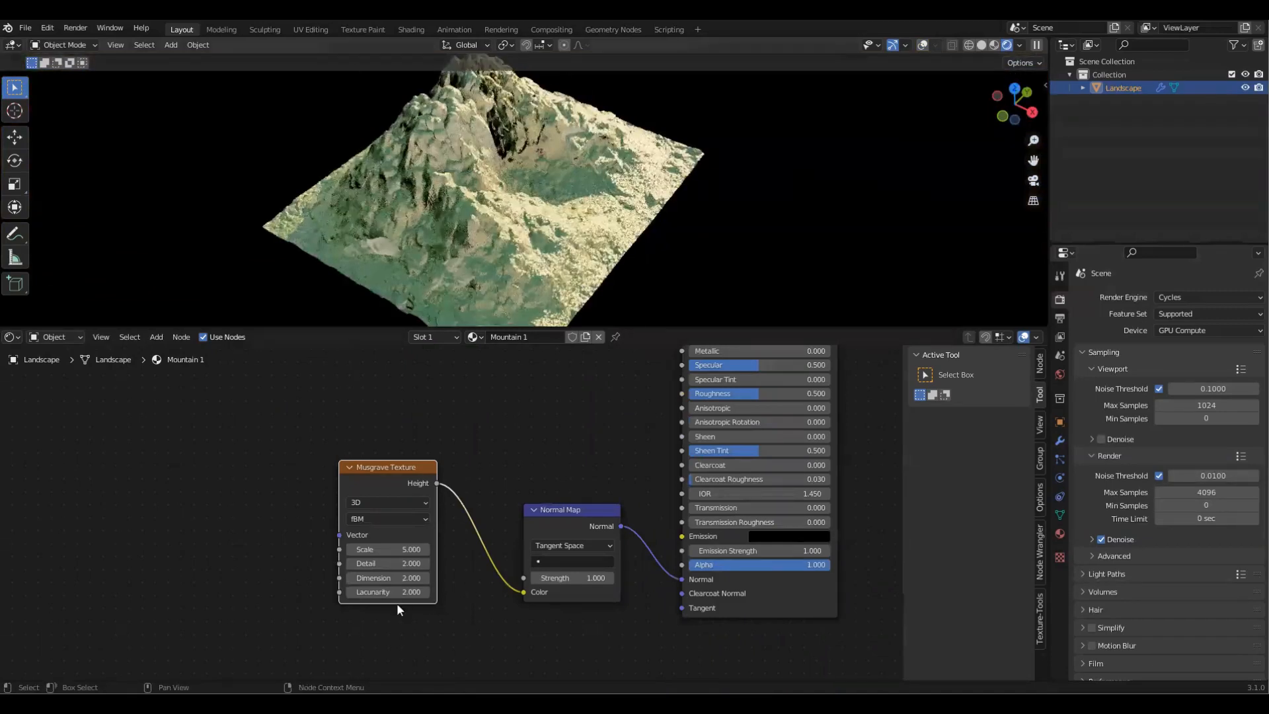
pyautogui.moveTo(402, 550); pyautogui.dragTo(363, 549)
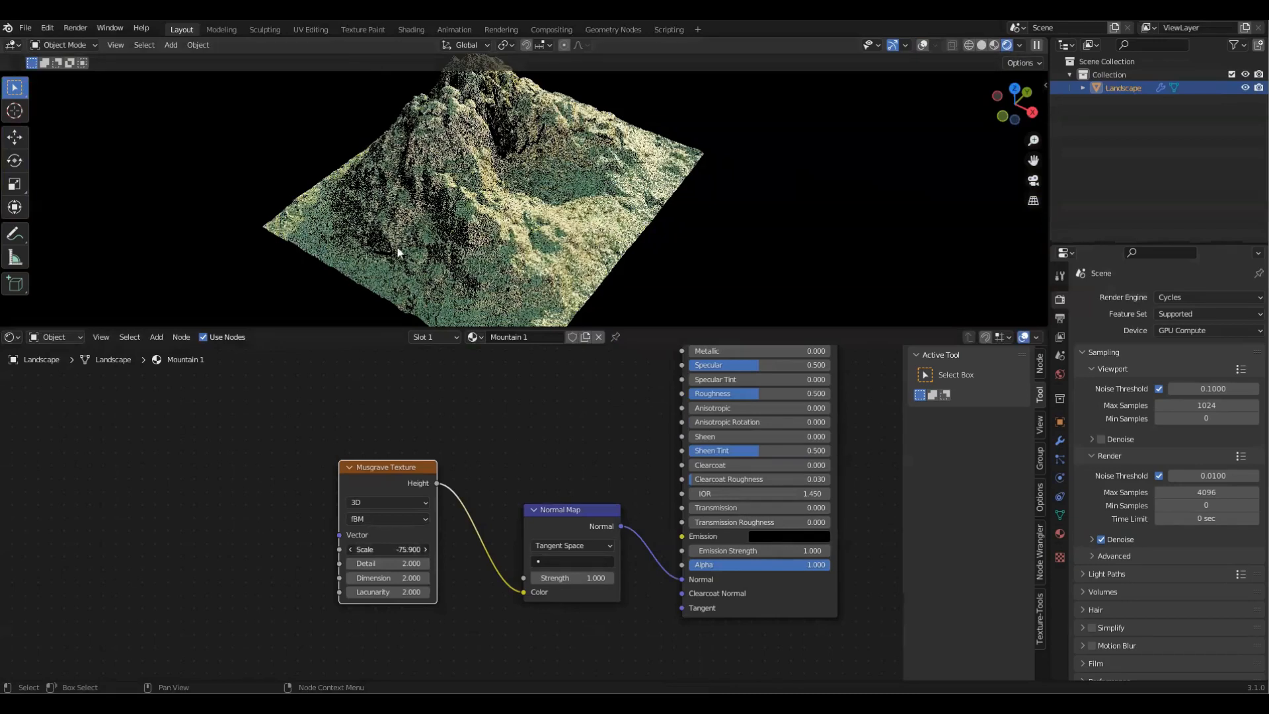
pyautogui.scroll(1, 502, 233)
# Step: Set the Strength of the tan shader's Normal Map to 0.3 and check the rock surface
pyautogui.click(591, 579)
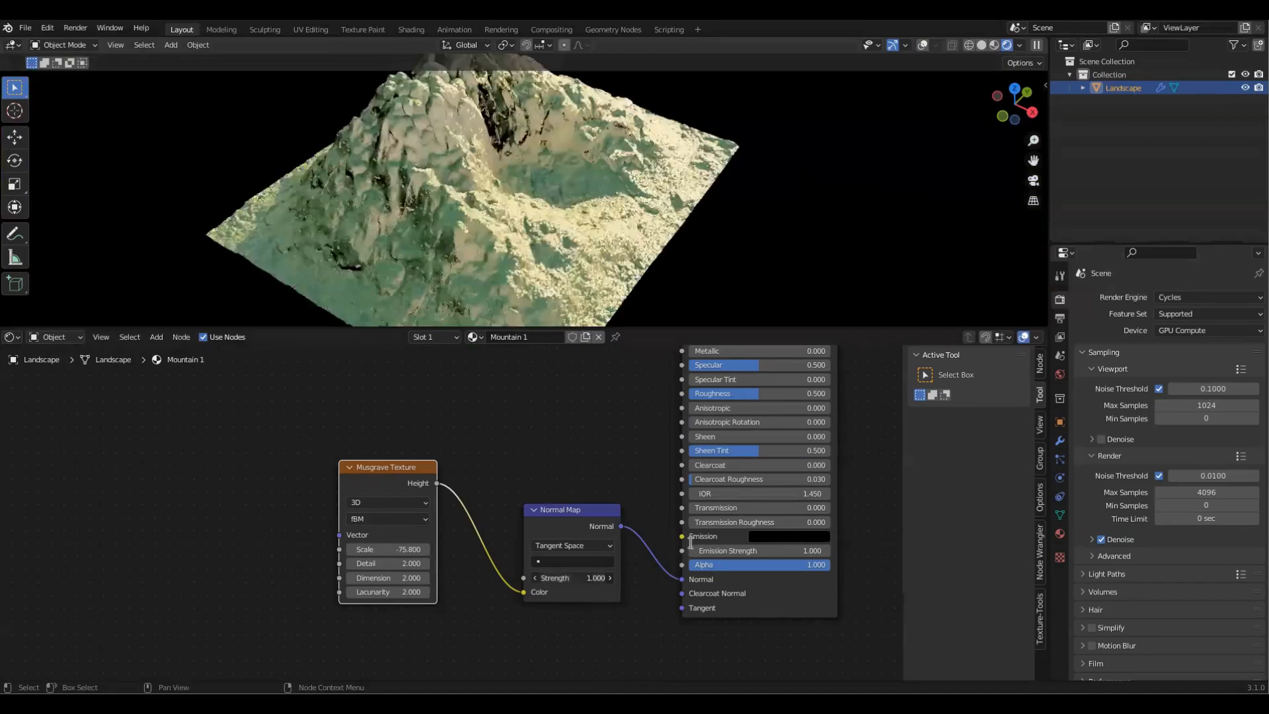
pyautogui.write('.3')
pyautogui.press('Return')
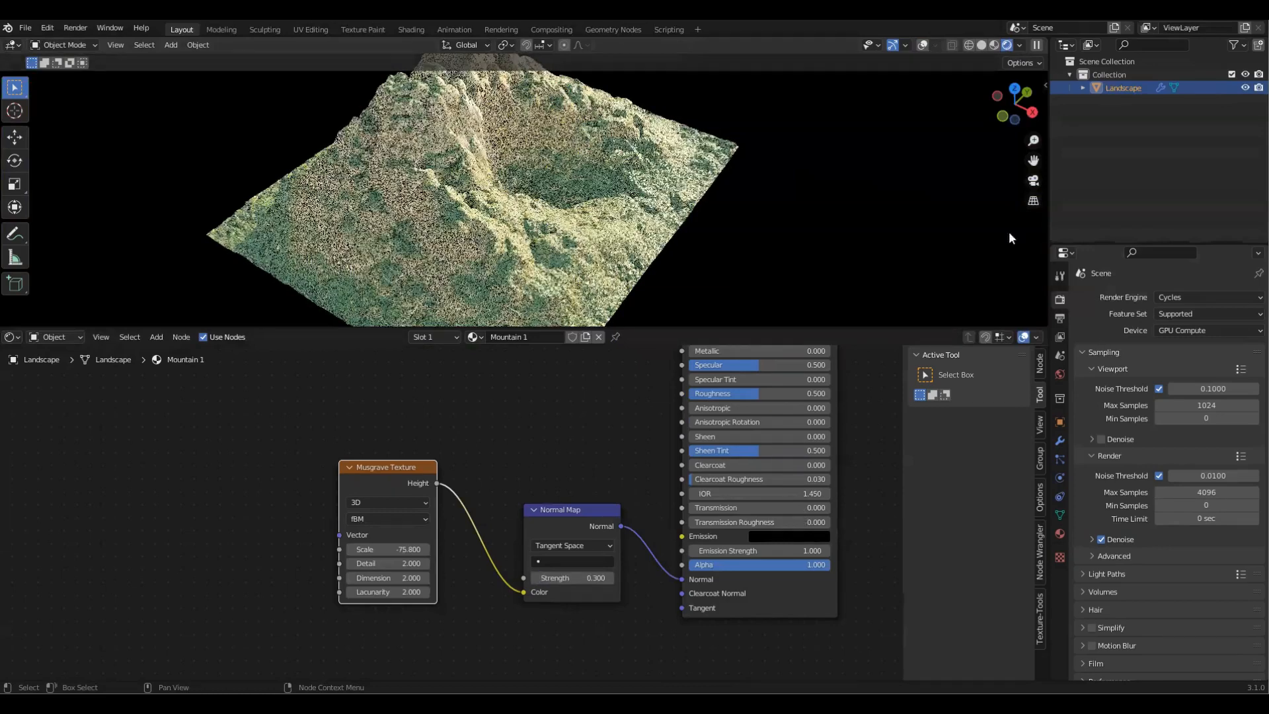
pyautogui.moveTo(574, 215); pyautogui.dragTo(556, 319, button='middle')
# Step: Set the Strength of the tan shader's Normal Map to 0.5
pyautogui.click(570, 578)
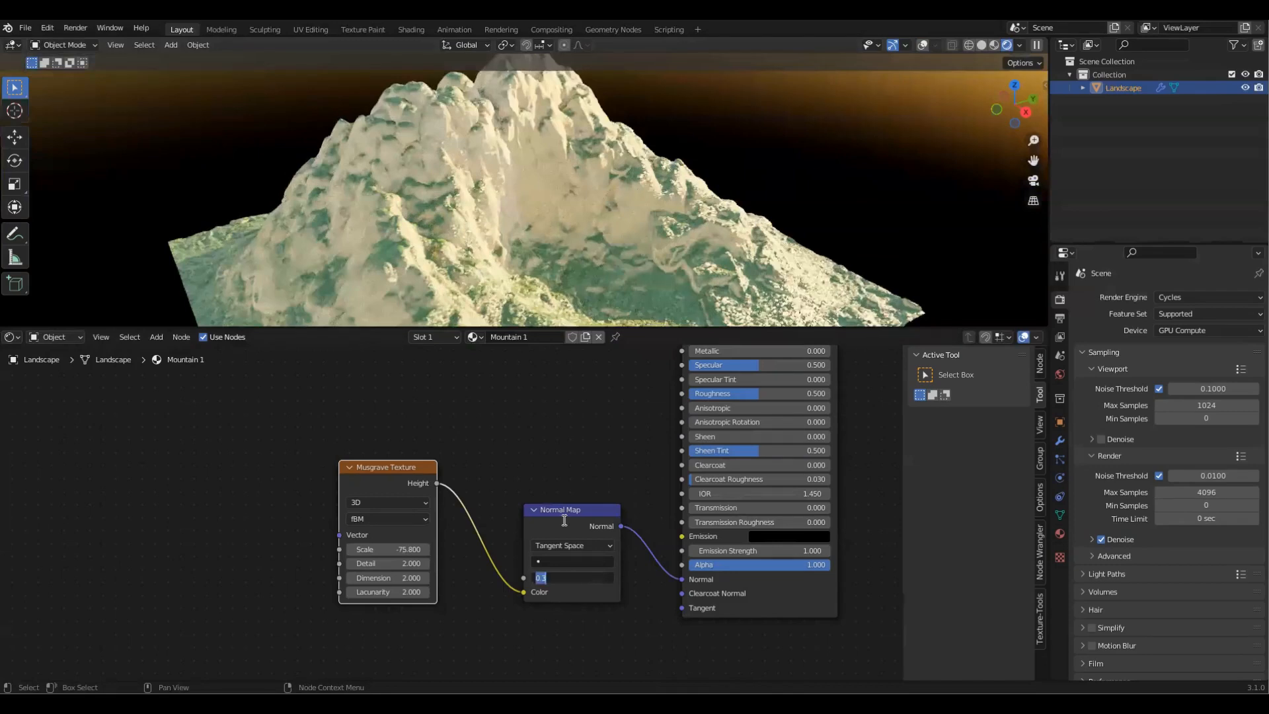
pyautogui.write('0.5')
pyautogui.press('Return')
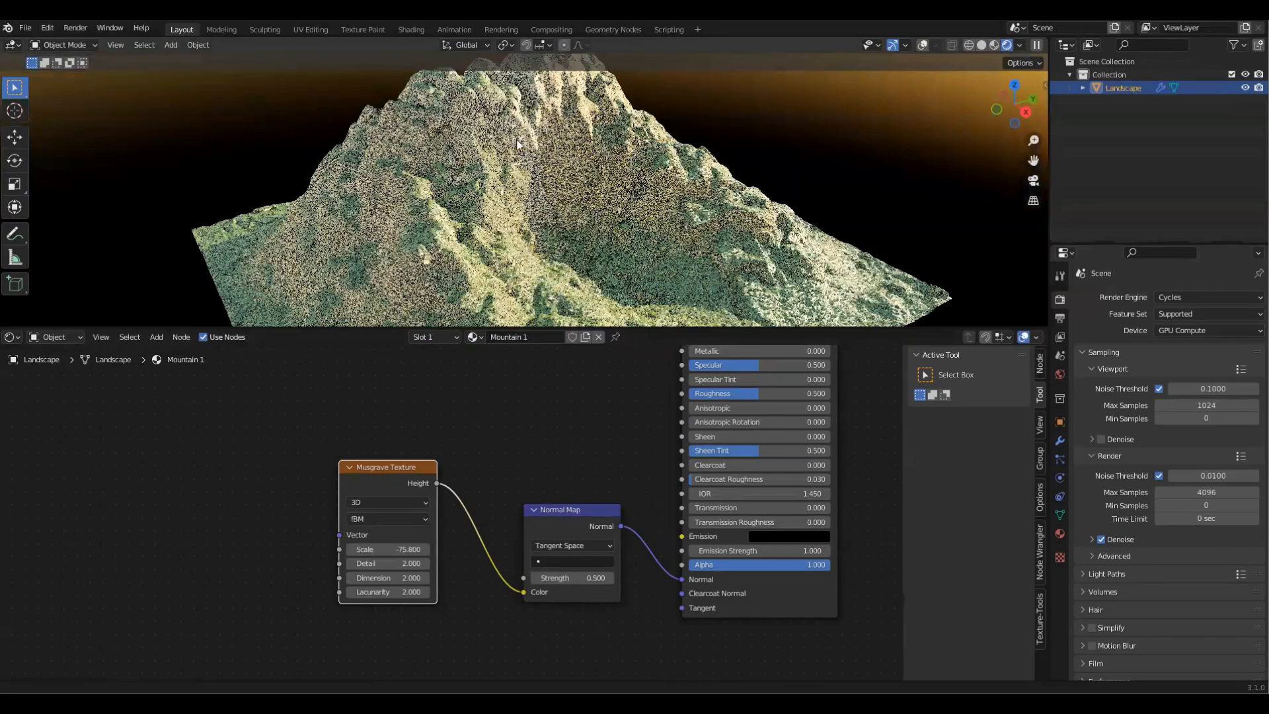
# Step: Set the Musgrave Texture's Detail to about 7.4, Dimension to 0 and Lacunarity to 1.4
pyautogui.scroll(1, 517, 534)
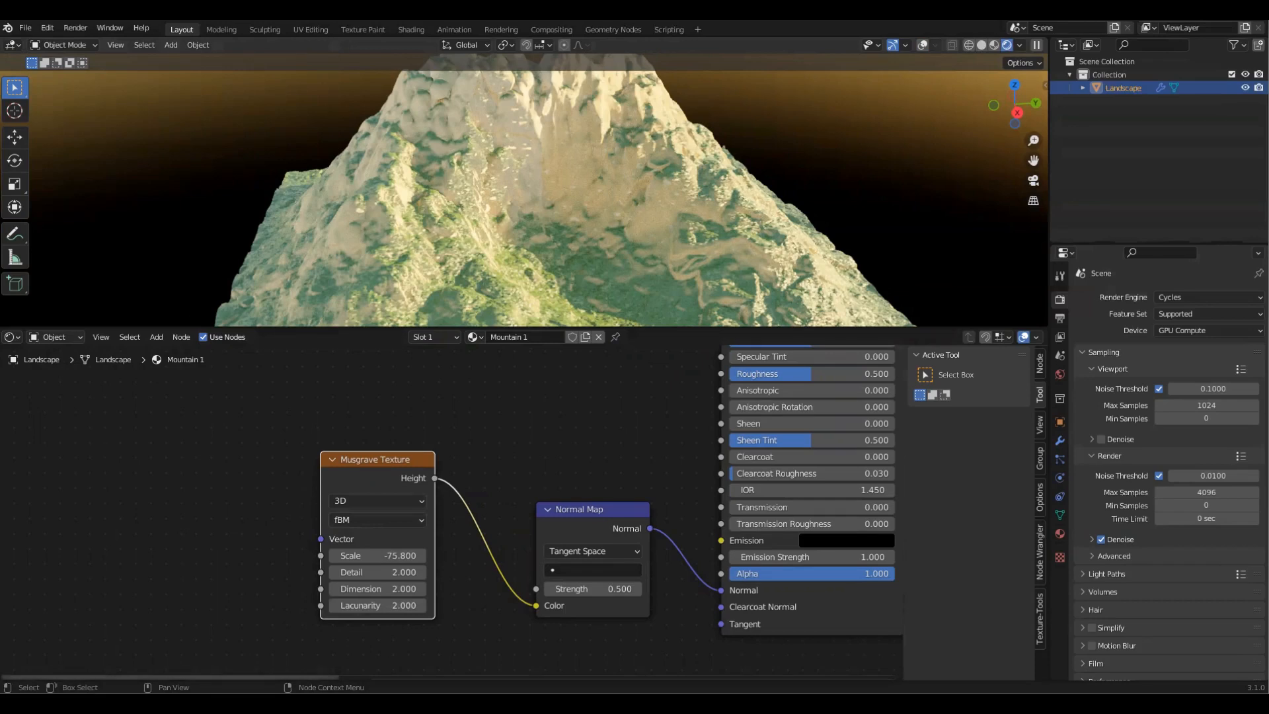
pyautogui.moveTo(414, 575); pyautogui.dragTo(453, 575)
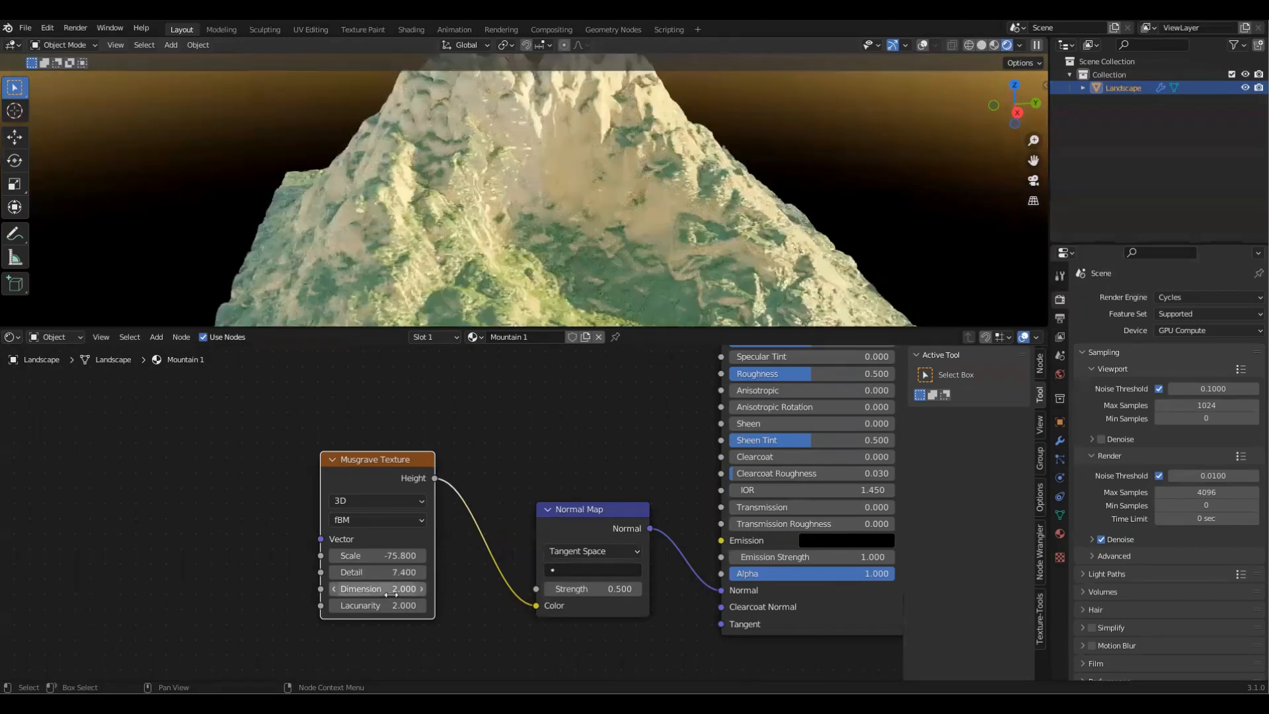
pyautogui.moveTo(377, 589); pyautogui.dragTo(267, 588)
pyautogui.moveTo(386, 606); pyautogui.dragTo(353, 605)
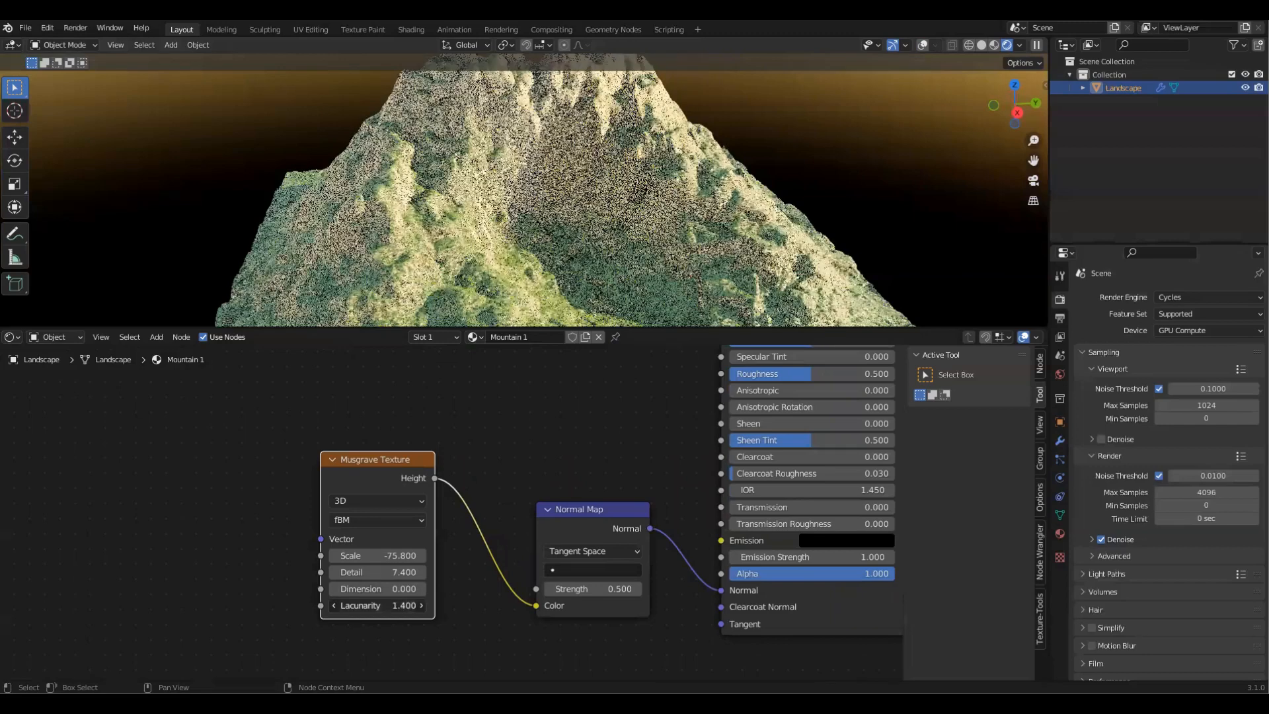
pyautogui.click(404, 606)
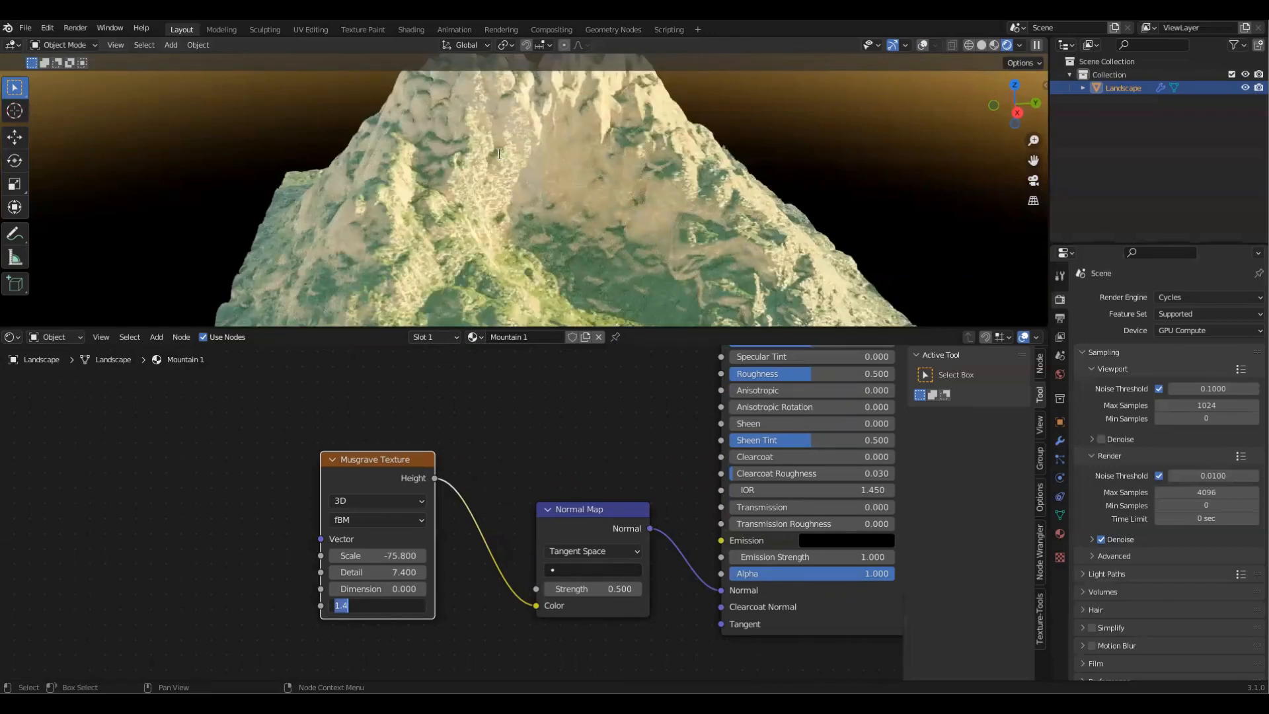
pyautogui.press('Return')
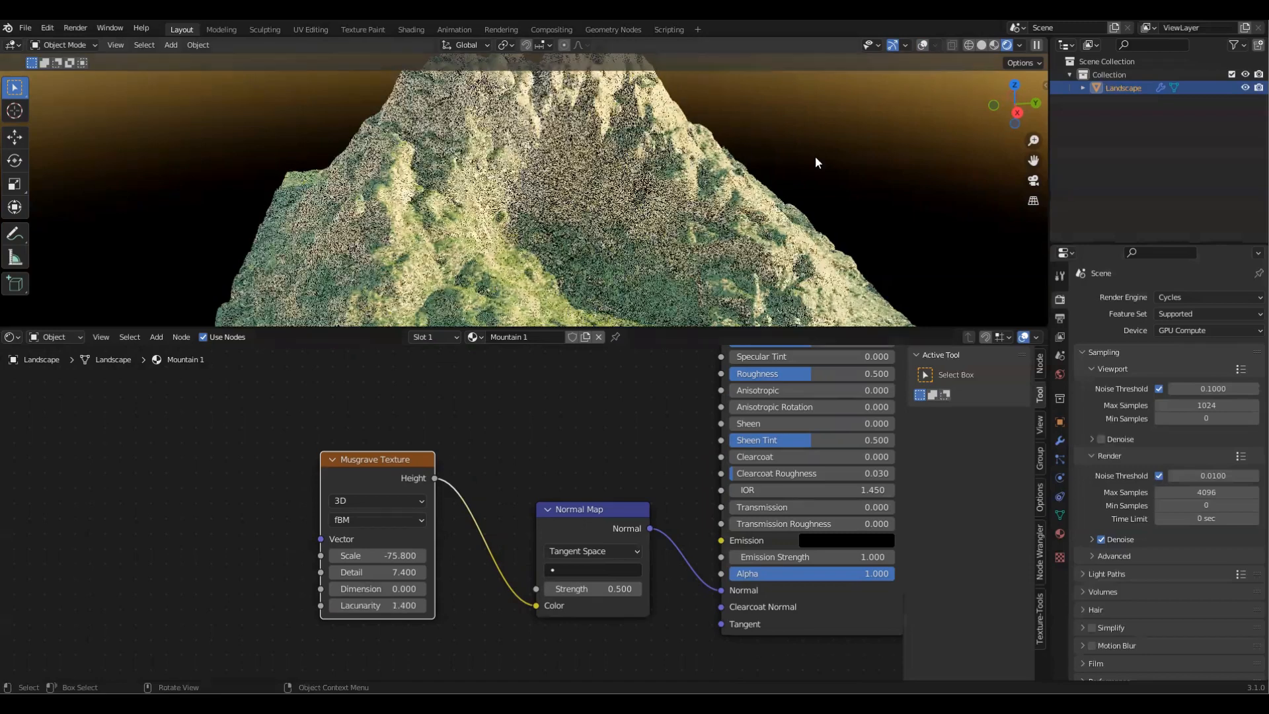
# Step: Switch the viewport to Material Preview and set the Musgrave Texture's Scale to about -101
pyautogui.moveTo(701, 169); pyautogui.dragTo(717, 195, button='middle')
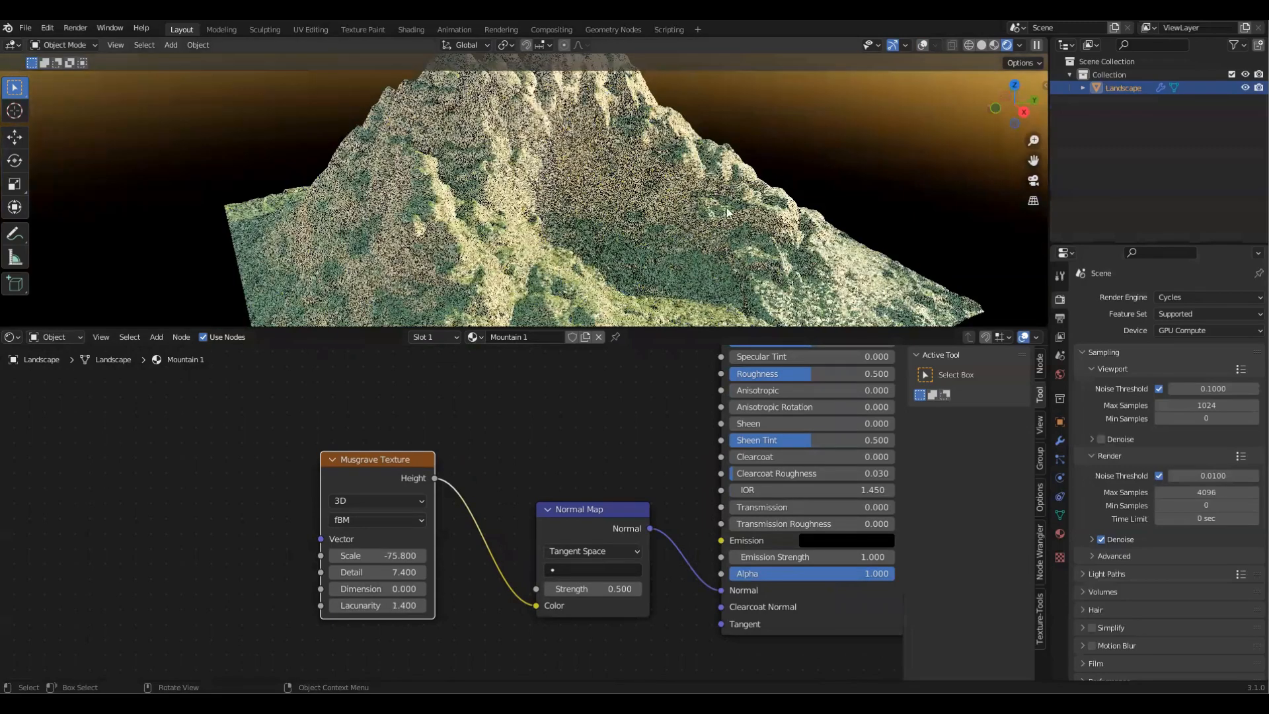
pyautogui.press('z')
pyautogui.press('2')
pyautogui.moveTo(714, 129); pyautogui.dragTo(665, 189, button='middle')
pyautogui.scroll(2, 639, 162)
pyautogui.moveTo(409, 558); pyautogui.dragTo(365, 558)
pyautogui.scroll(-2, 843, 169)
pyautogui.moveTo(843, 169)
pyautogui.mouseDown(button='middle')
pyautogui.moveTo(541, 173)
pyautogui.moveTo(763, 180)
pyautogui.moveTo(716, 219)
pyautogui.mouseUp(button='middle')
# Step: Return the viewport to Rendered shading, enlarge it and inspect the whole mountain
pyautogui.press('z')
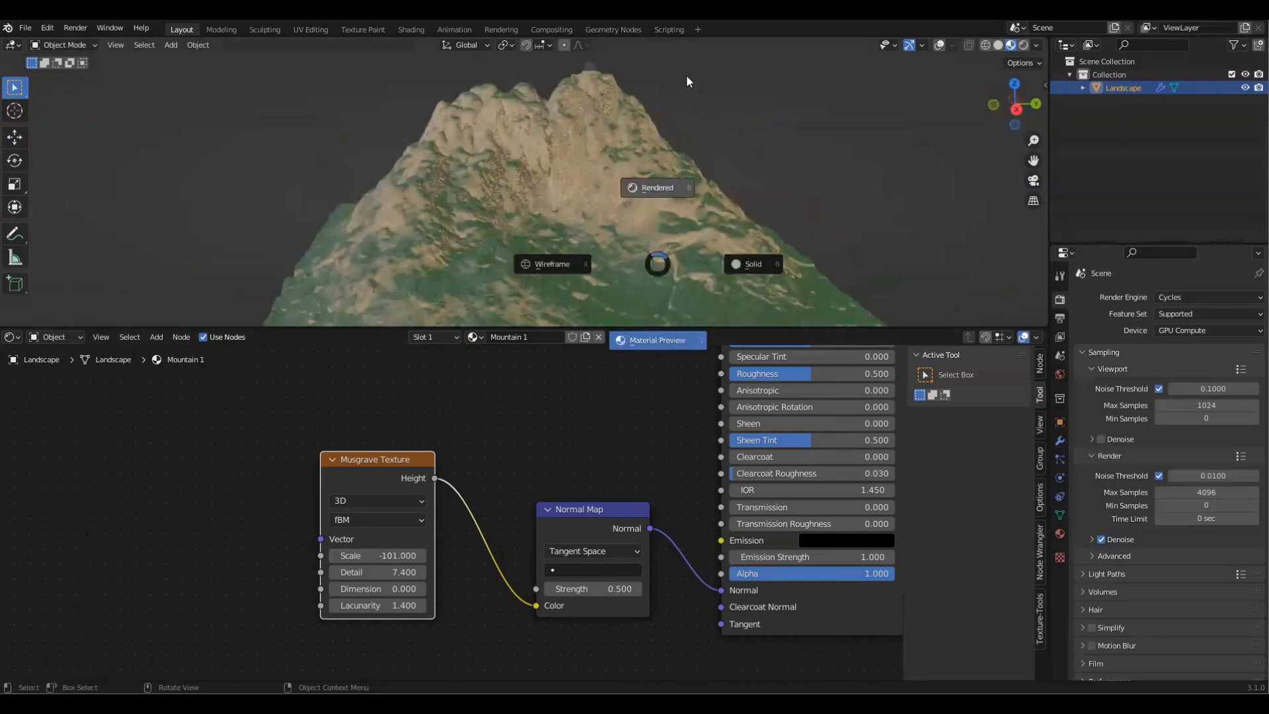
pyautogui.click(686, 74)
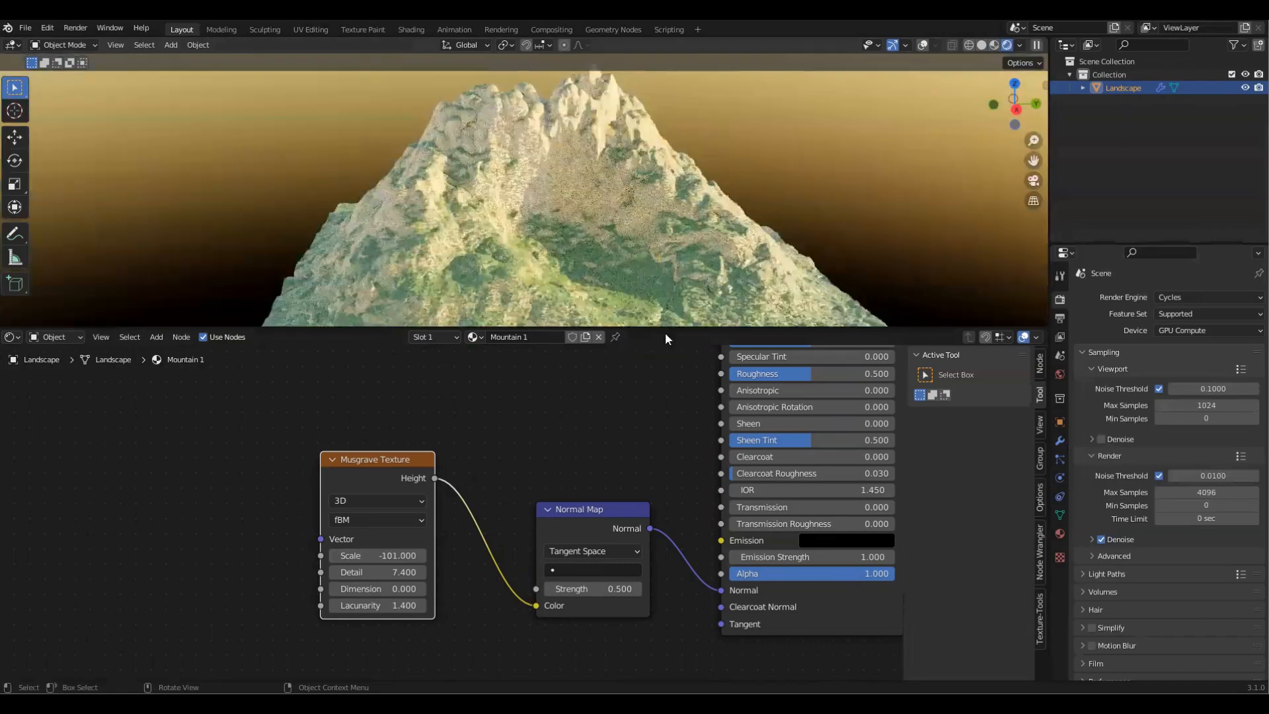
pyautogui.moveTo(683, 327); pyautogui.dragTo(678, 423)
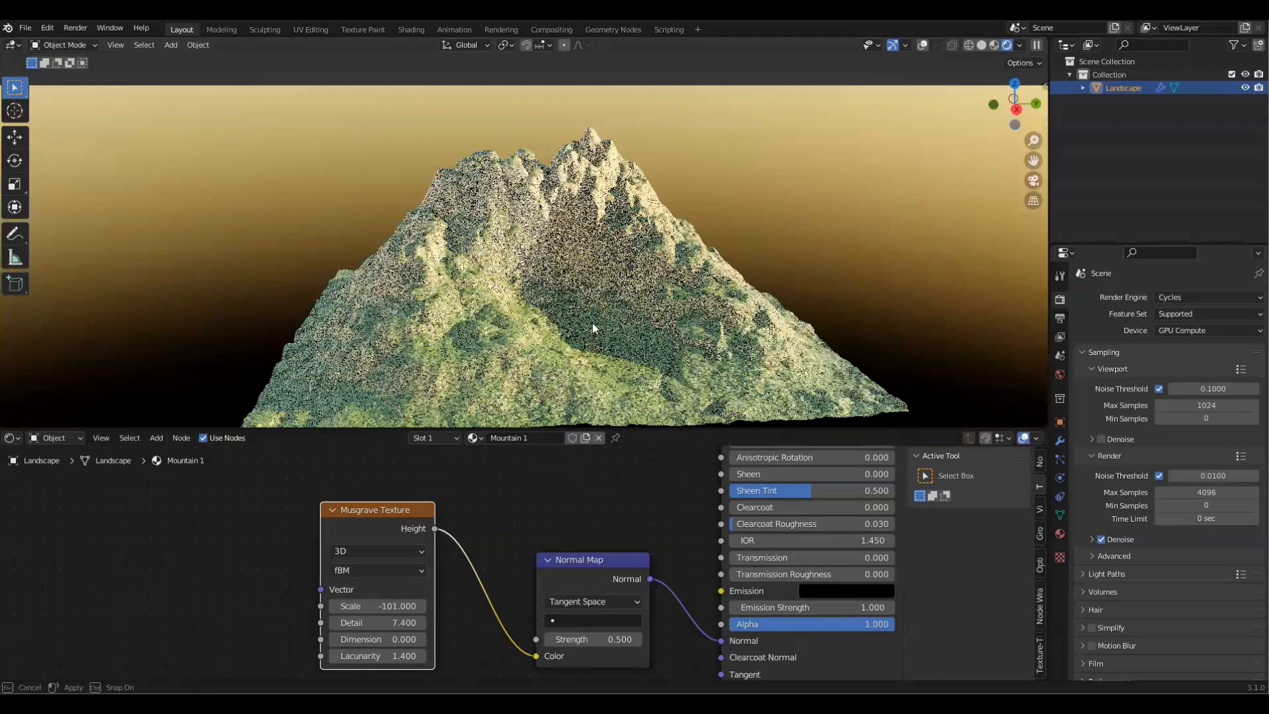
pyautogui.scroll(-3, 593, 397)
pyautogui.moveTo(593, 397); pyautogui.dragTo(739, 386, button='middle')
pyautogui.moveTo(837, 310); pyautogui.dragTo(797, 273, button='middle')
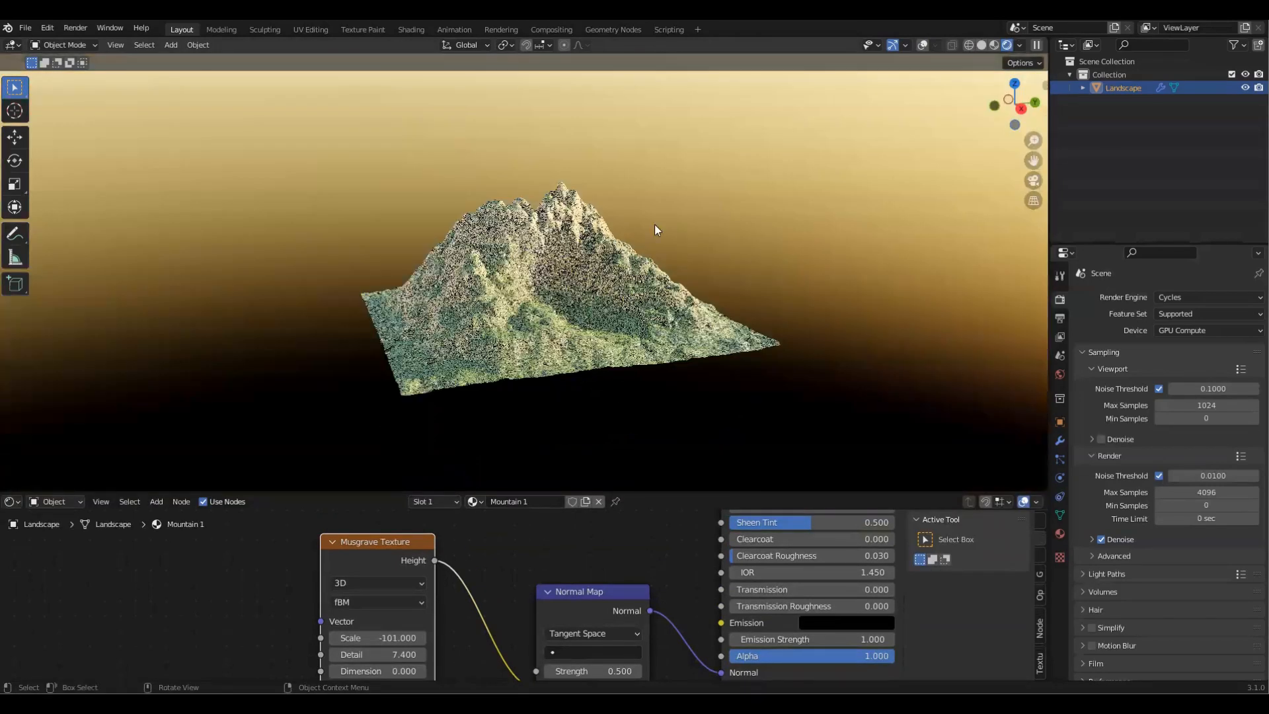
# Step: Display the Landscape's modifiers, enlarge the shader editor, and examine the mountain's tan and green distribution from several sides
pyautogui.moveTo(810, 192); pyautogui.dragTo(924, 248, button='middle')
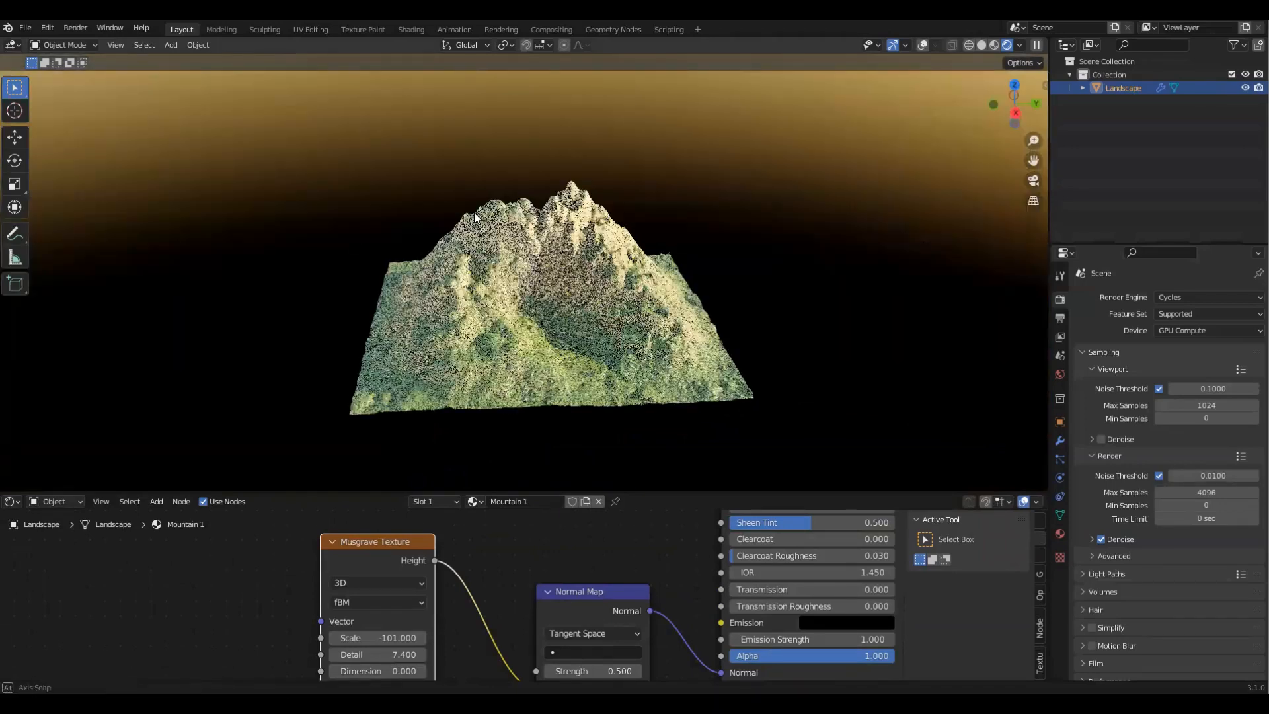
pyautogui.click(1061, 441)
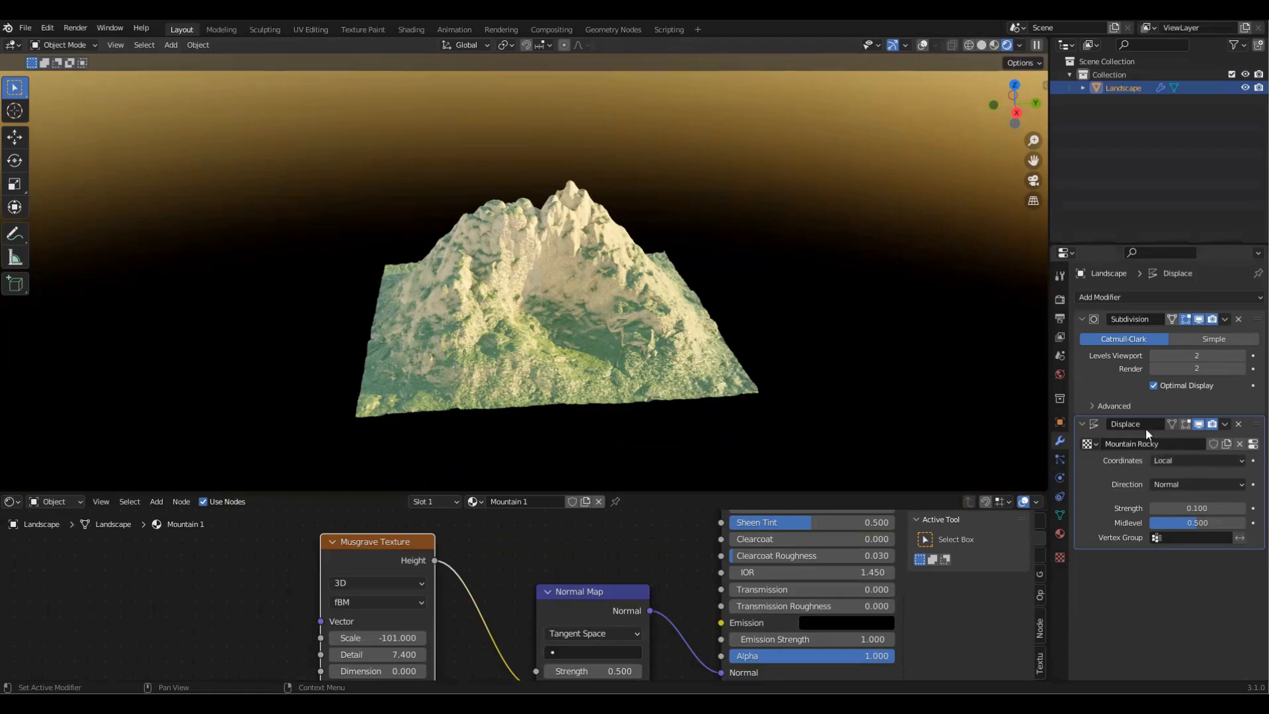
pyautogui.moveTo(756, 336); pyautogui.dragTo(760, 369, button='middle')
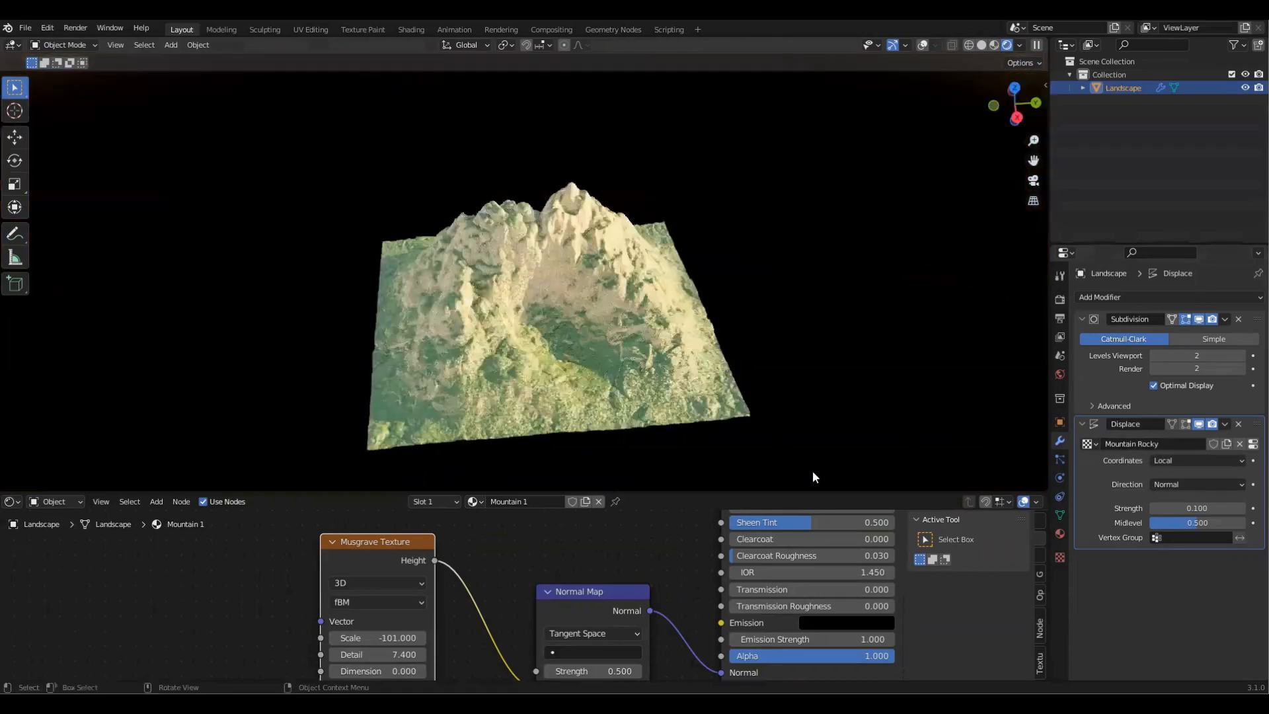
pyautogui.scroll(-5, 641, 595)
pyautogui.moveTo(708, 493); pyautogui.dragTo(711, 371)
pyautogui.moveTo(641, 528); pyautogui.dragTo(644, 544, button='middle')
pyautogui.scroll(-6, 648, 546)
pyautogui.moveTo(651, 545); pyautogui.dragTo(698, 449, button='middle')
pyautogui.moveTo(473, 188); pyautogui.dragTo(893, 276, button='middle')
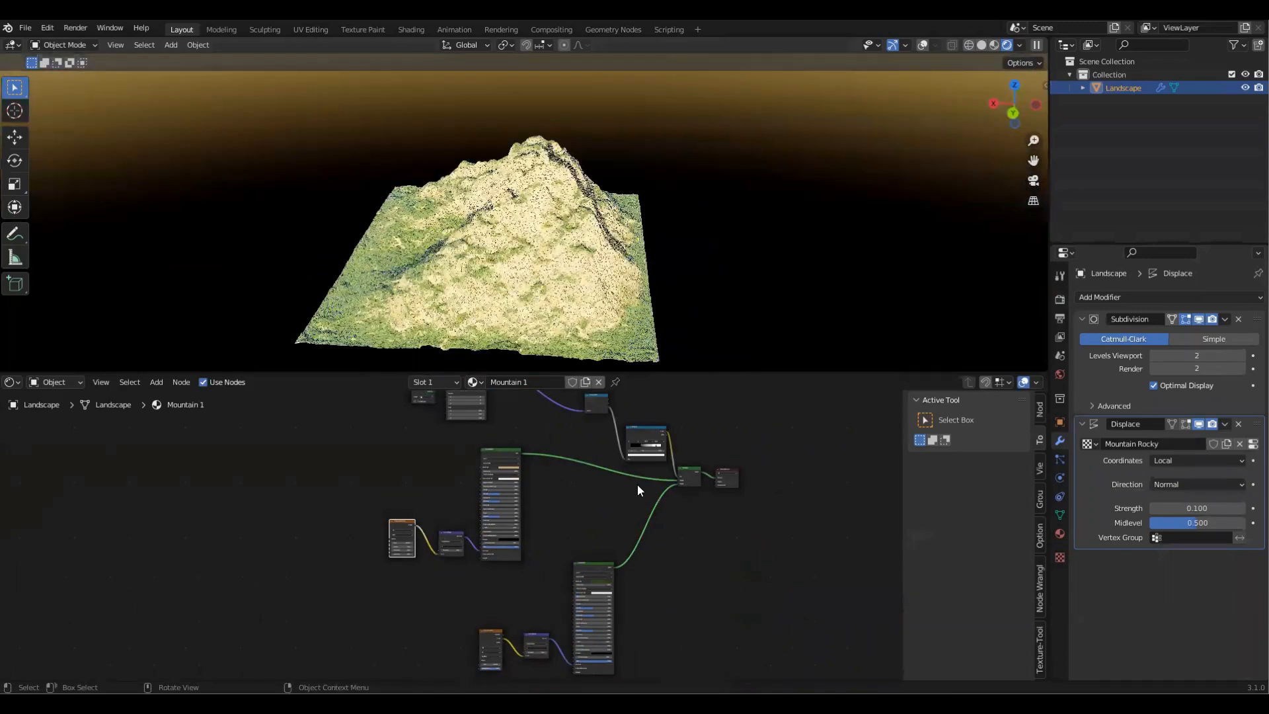
# Step: Try lower ColorRamp stop positions, moving the white stop to about 0.436, and check the mountain's color distribution
pyautogui.moveTo(637, 487); pyautogui.dragTo(532, 579, button='middle')
pyautogui.scroll(3, 497, 561)
pyautogui.moveTo(528, 301); pyautogui.dragTo(660, 288, button='middle')
pyautogui.scroll(5, 592, 509)
pyautogui.scroll(2, 603, 521)
pyautogui.moveTo(590, 574); pyautogui.dragTo(558, 572)
pyautogui.moveTo(639, 574); pyautogui.dragTo(580, 572)
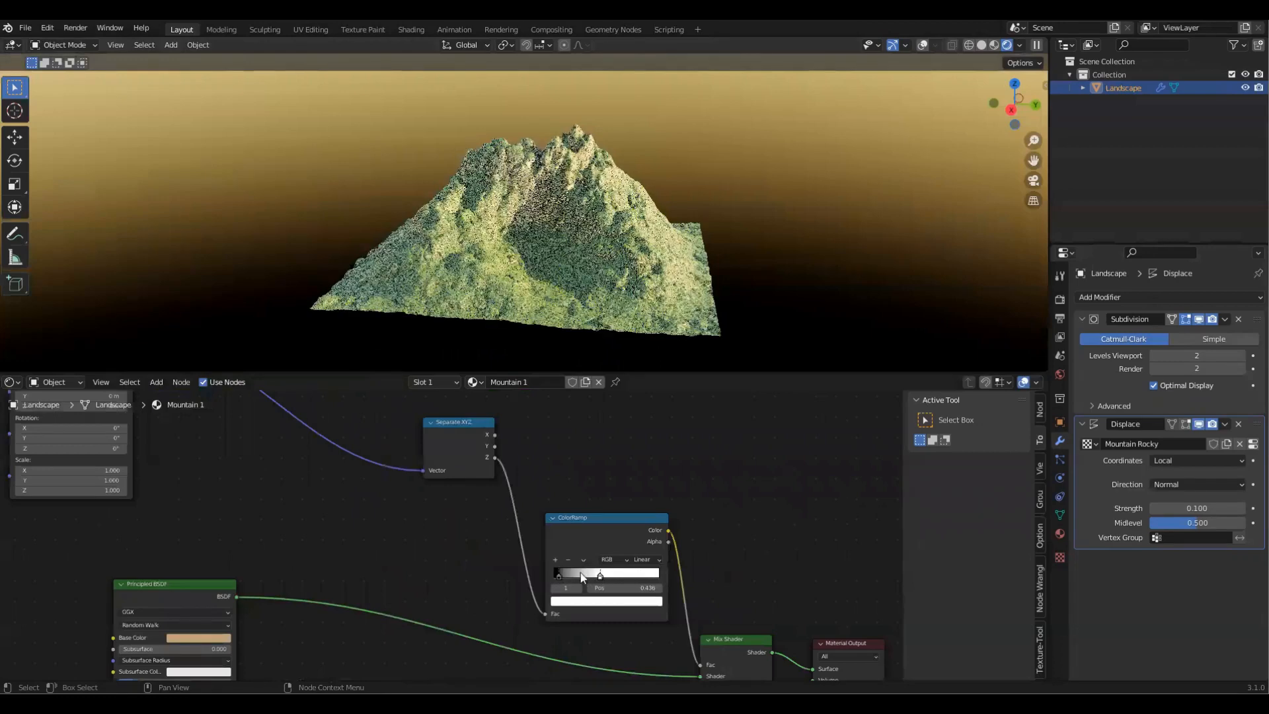
pyautogui.moveTo(469, 273); pyautogui.dragTo(617, 293, button='middle')
# Step: Set the ColorRamp's white stop to about 0.723, shift the black stop toward it, and check the slopes
pyautogui.moveTo(585, 575); pyautogui.dragTo(640, 575)
pyautogui.moveTo(559, 575); pyautogui.dragTo(628, 573)
pyautogui.scroll(-1, 542, 305)
pyautogui.moveTo(544, 298); pyautogui.dragTo(591, 386, button='middle')
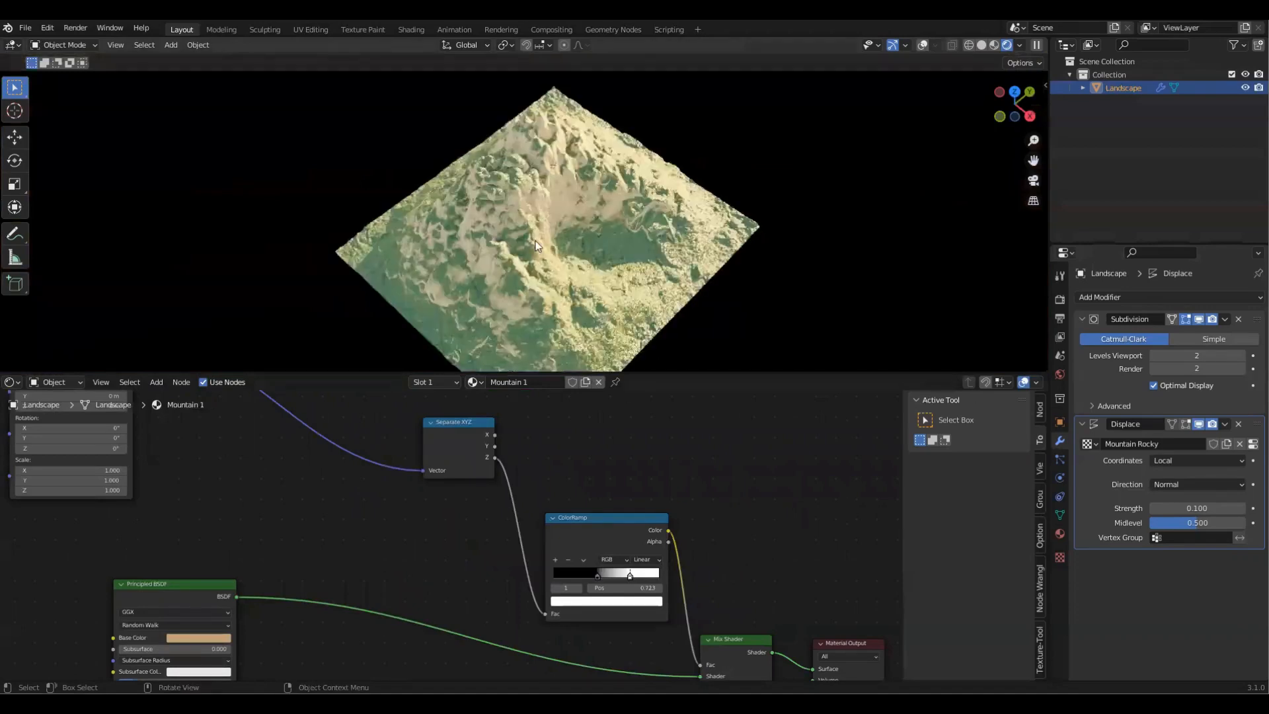
pyautogui.moveTo(694, 277); pyautogui.dragTo(658, 269, button='middle')
pyautogui.moveTo(616, 209); pyautogui.dragTo(590, 384, button='middle')
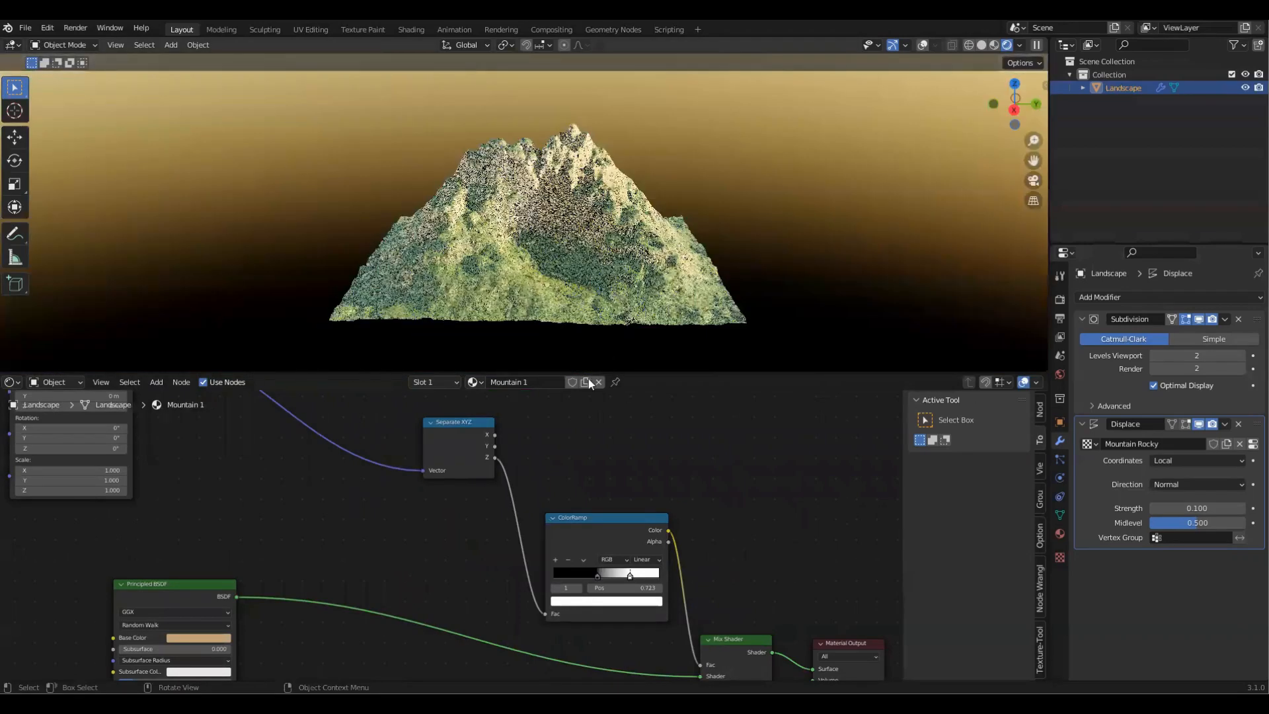
# Step: Enlarge the shader editor and change the green Principled BSDF's Base Color to pure white for snow
pyautogui.moveTo(680, 372); pyautogui.dragTo(679, 313)
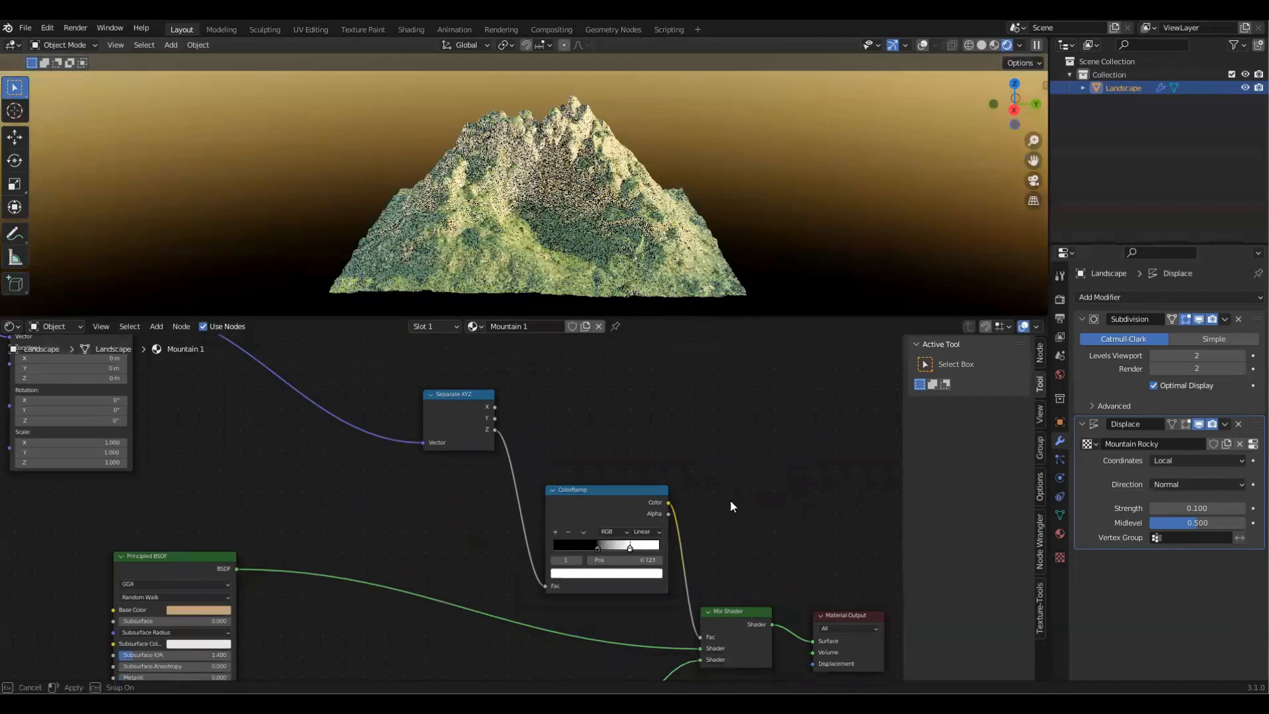
pyautogui.scroll(-1, 793, 506)
pyautogui.scroll(-4, 817, 508)
pyautogui.moveTo(819, 462); pyautogui.dragTo(871, 245, button='middle')
pyautogui.scroll(1, 519, 541)
pyautogui.scroll(1, 519, 542)
pyautogui.moveTo(577, 593); pyautogui.dragTo(499, 537, button='middle')
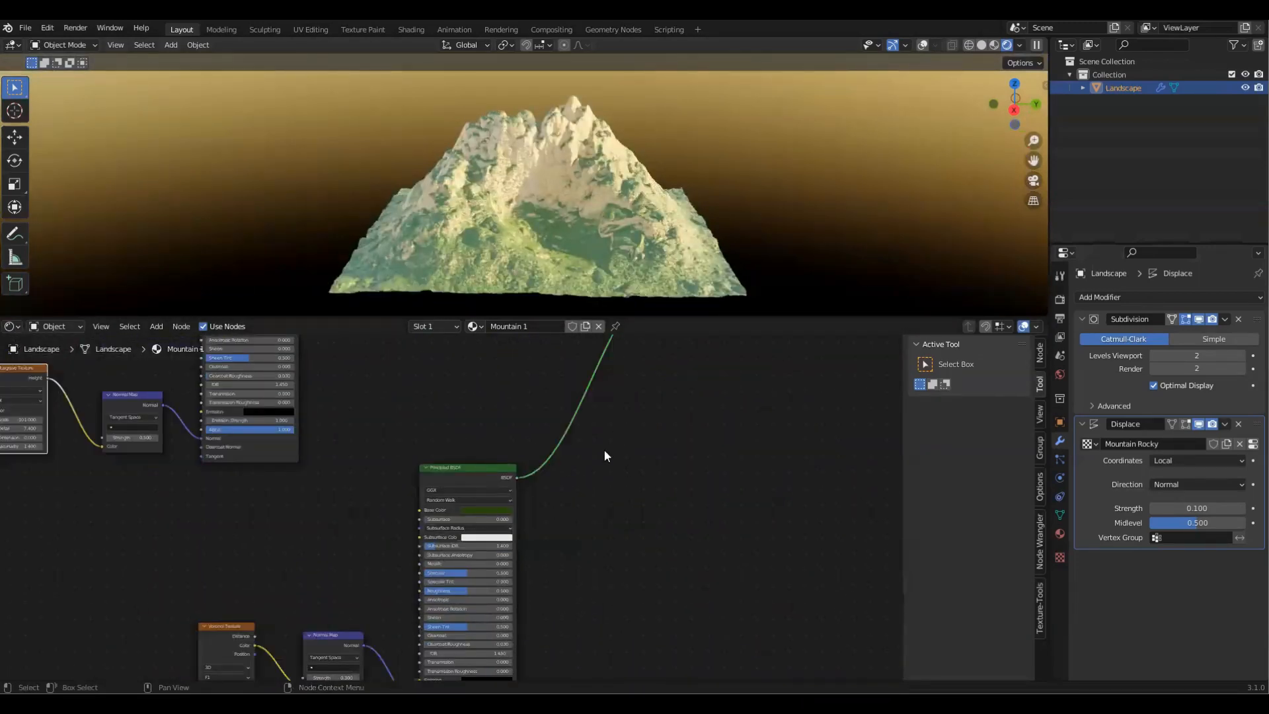
pyautogui.scroll(1, 501, 496)
pyautogui.click(501, 508)
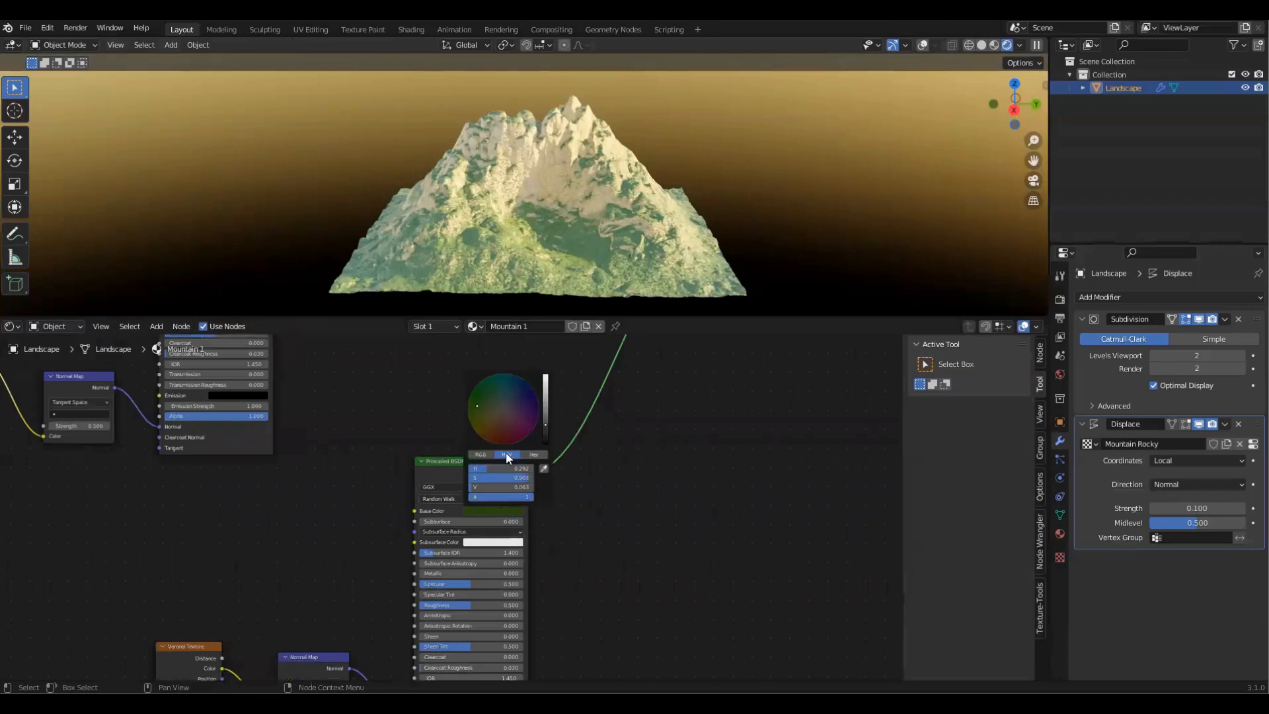
pyautogui.click(502, 410)
pyautogui.moveTo(545, 415); pyautogui.dragTo(545, 374)
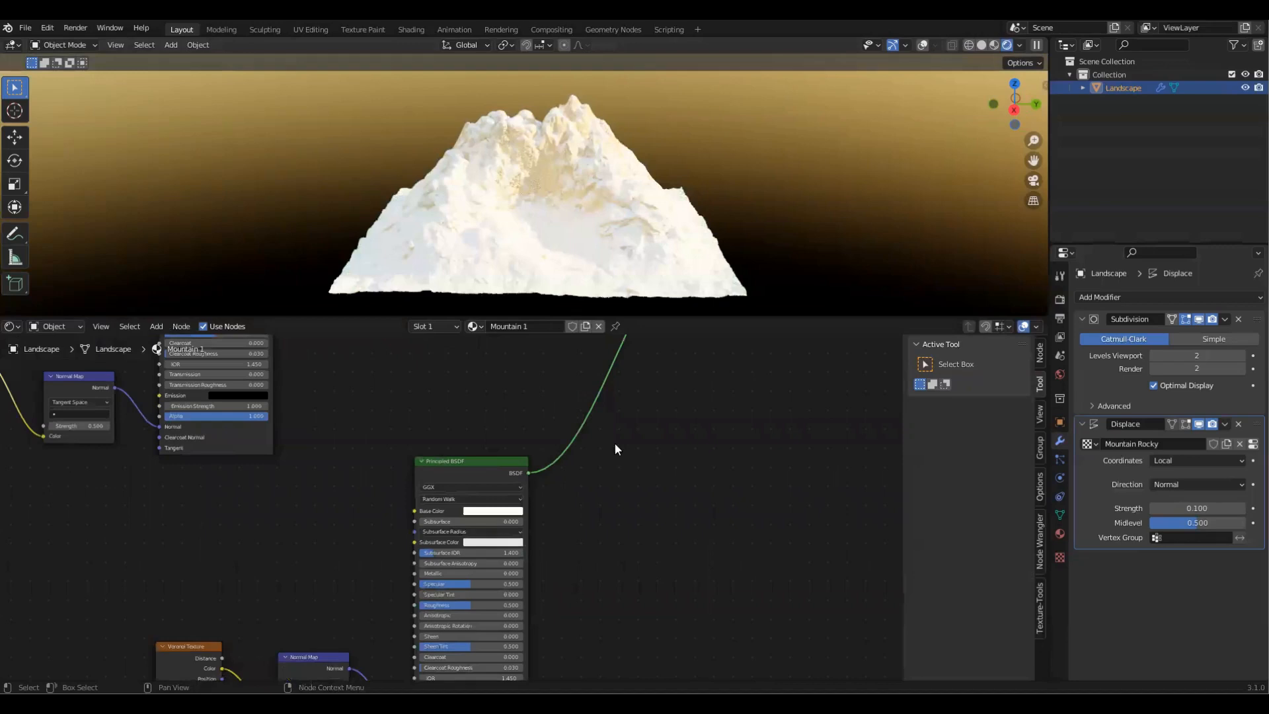
# Step: Set the white Principled BSDF's Metallic to about 0.6 and its Roughness to about 0.27
pyautogui.moveTo(377, 278); pyautogui.dragTo(570, 513, button='middle')
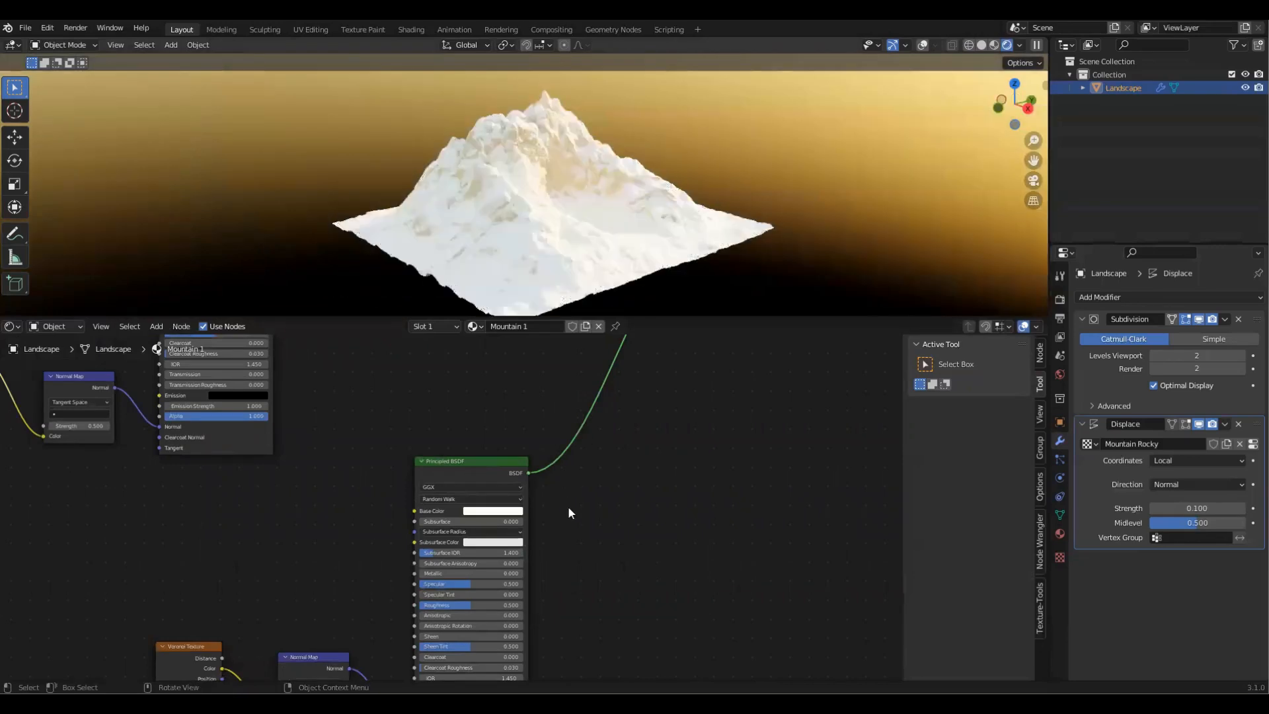
pyautogui.moveTo(581, 260); pyautogui.dragTo(517, 355, button='middle')
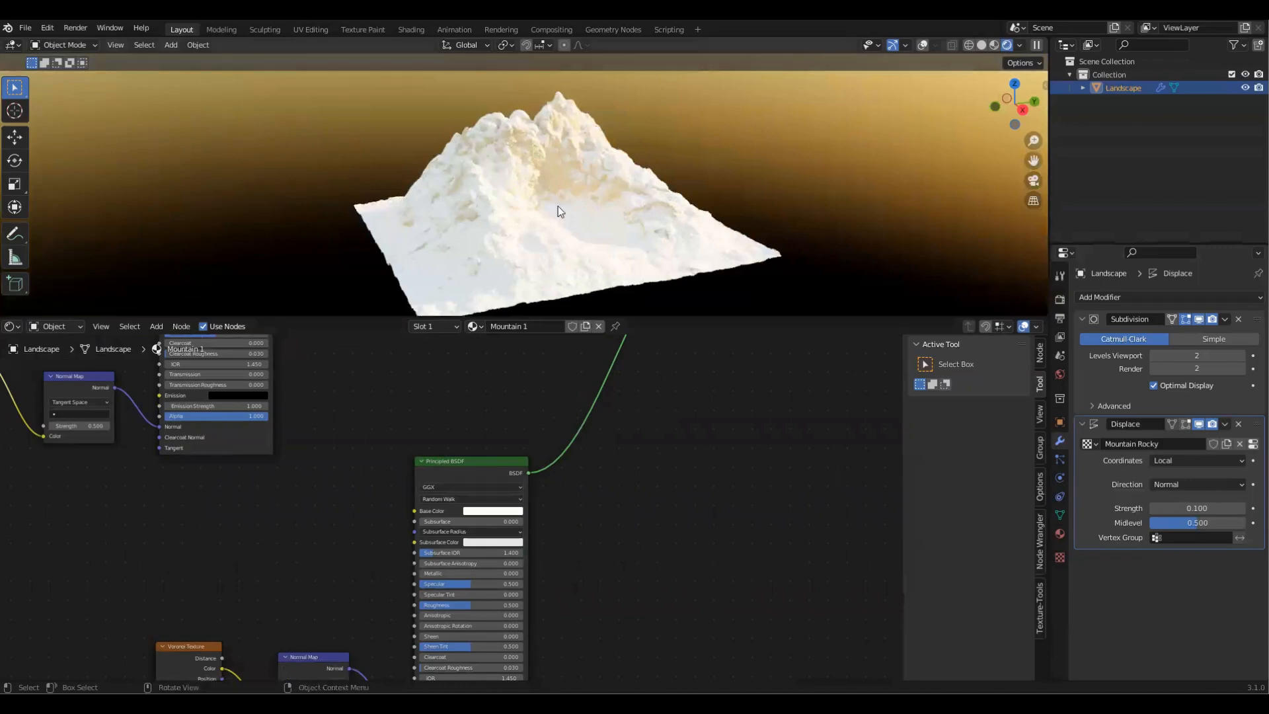
pyautogui.scroll(3, 561, 282)
pyautogui.scroll(2, 595, 476)
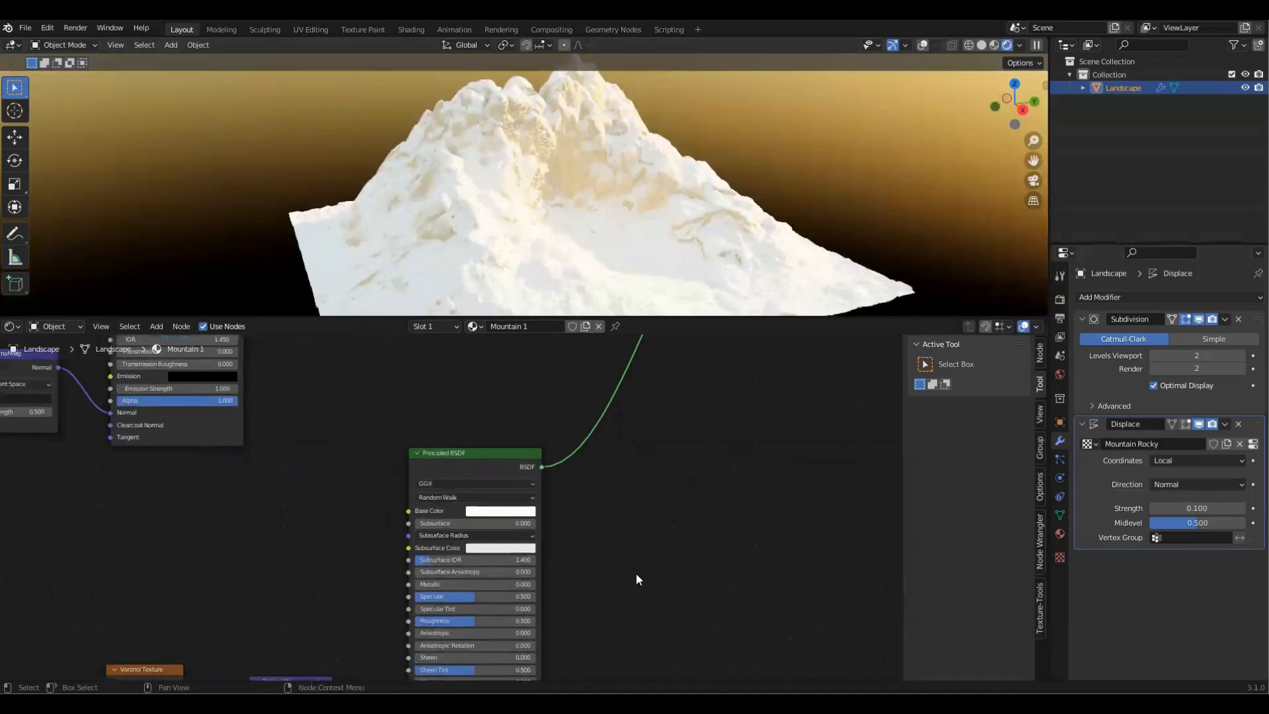
pyautogui.moveTo(636, 573); pyautogui.dragTo(636, 489, button='middle')
pyautogui.click(456, 501)
pyautogui.moveTo(457, 501); pyautogui.dragTo(494, 538)
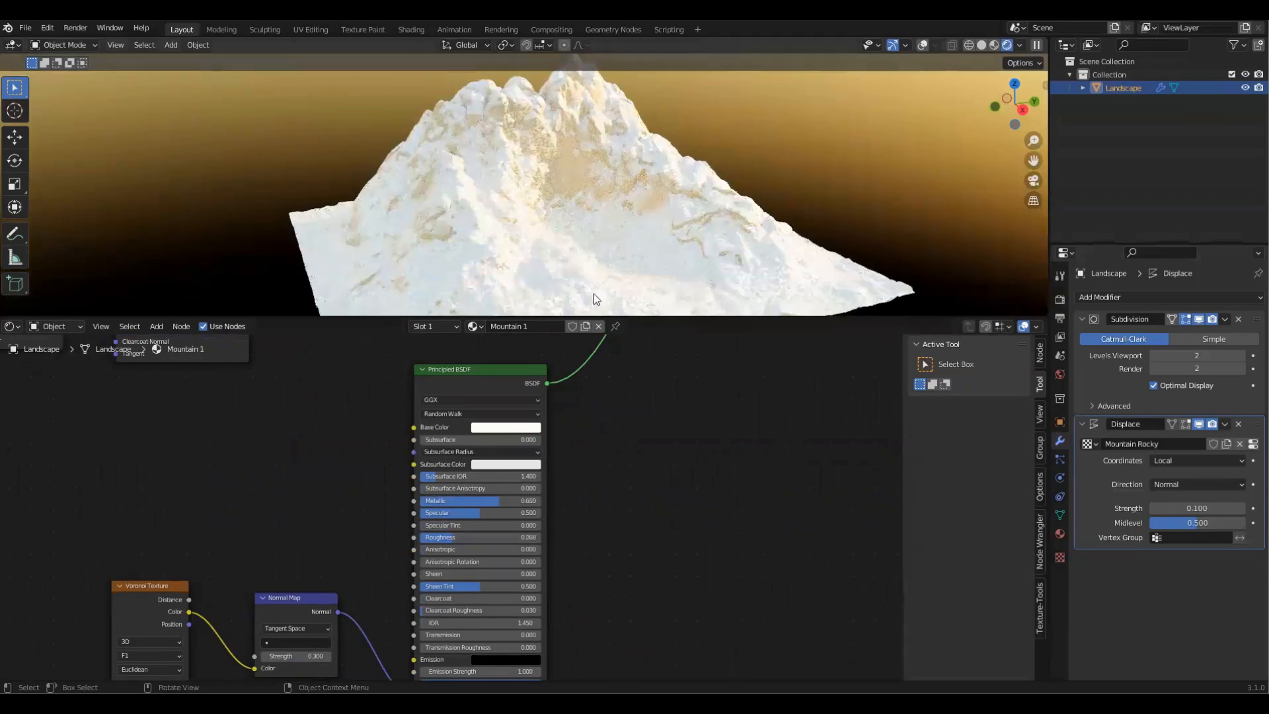
# Step: Raise the white Principled BSDF's Metallic to about 0.77
pyautogui.moveTo(594, 294); pyautogui.dragTo(664, 290, button='middle')
pyautogui.moveTo(519, 254); pyautogui.dragTo(525, 314, button='middle')
pyautogui.moveTo(470, 502); pyautogui.dragTo(483, 502)
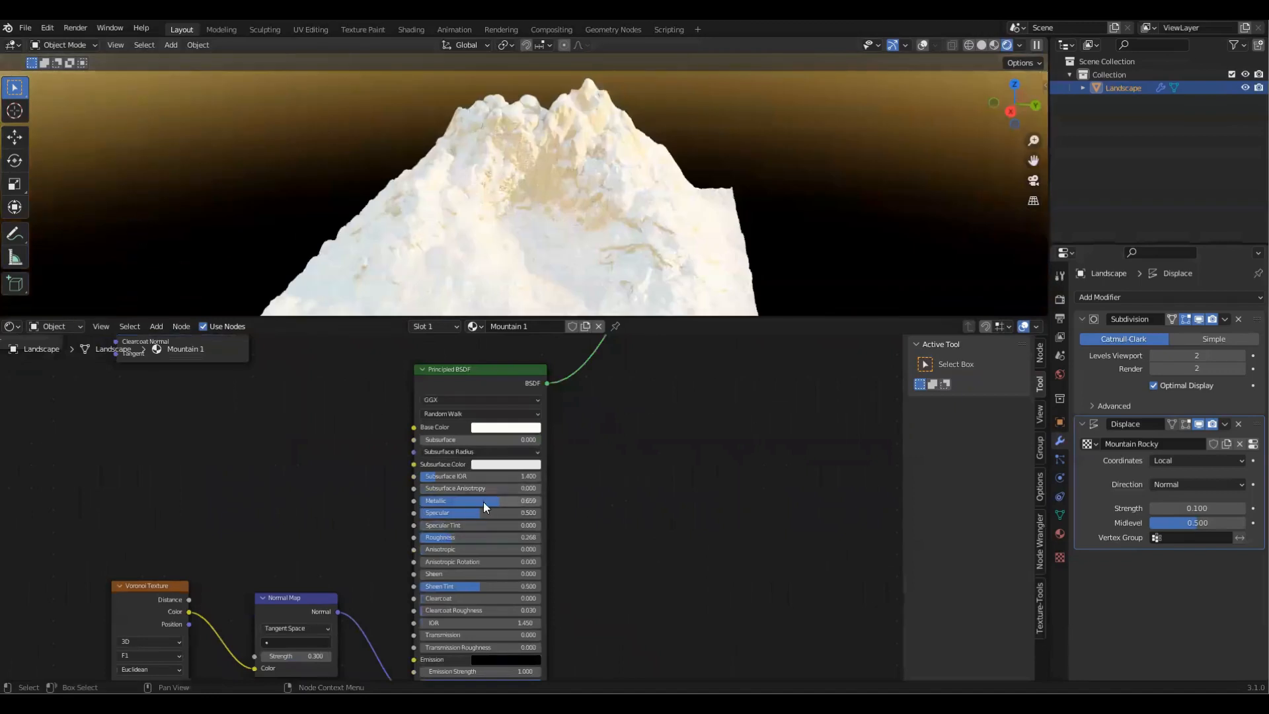
# Step: Inspect the snowy mountain from several angles and review the complete material node tree
pyautogui.moveTo(551, 211); pyautogui.dragTo(646, 289, button='middle')
pyautogui.scroll(-5, 645, 289)
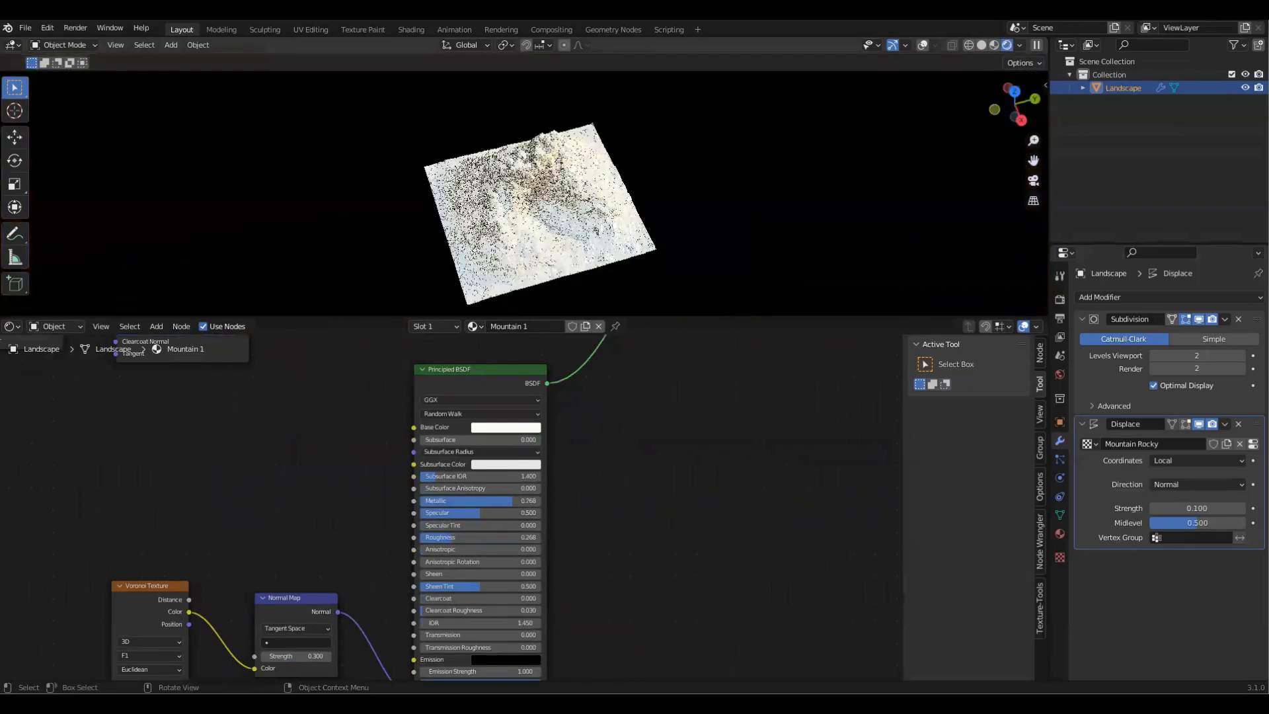
pyautogui.scroll(-5, 665, 495)
pyautogui.moveTo(709, 536); pyautogui.dragTo(548, 598, button='middle')
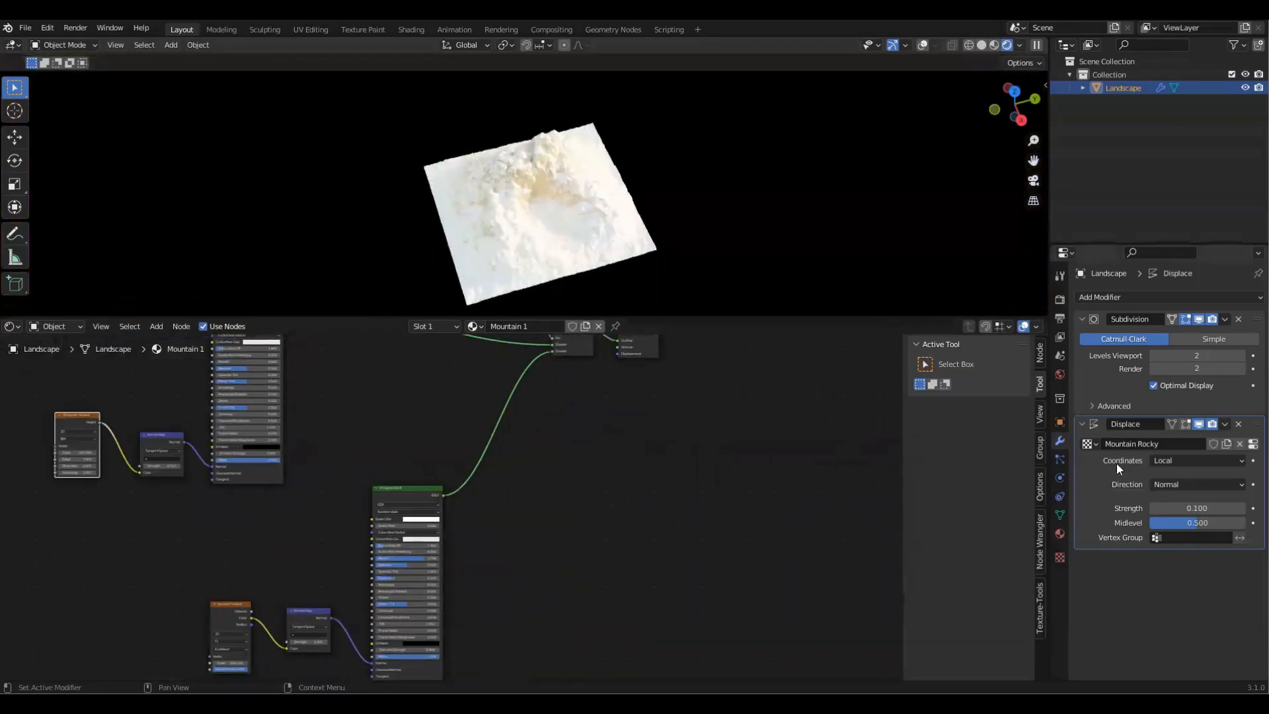
pyautogui.scroll(-2, 264, 502)
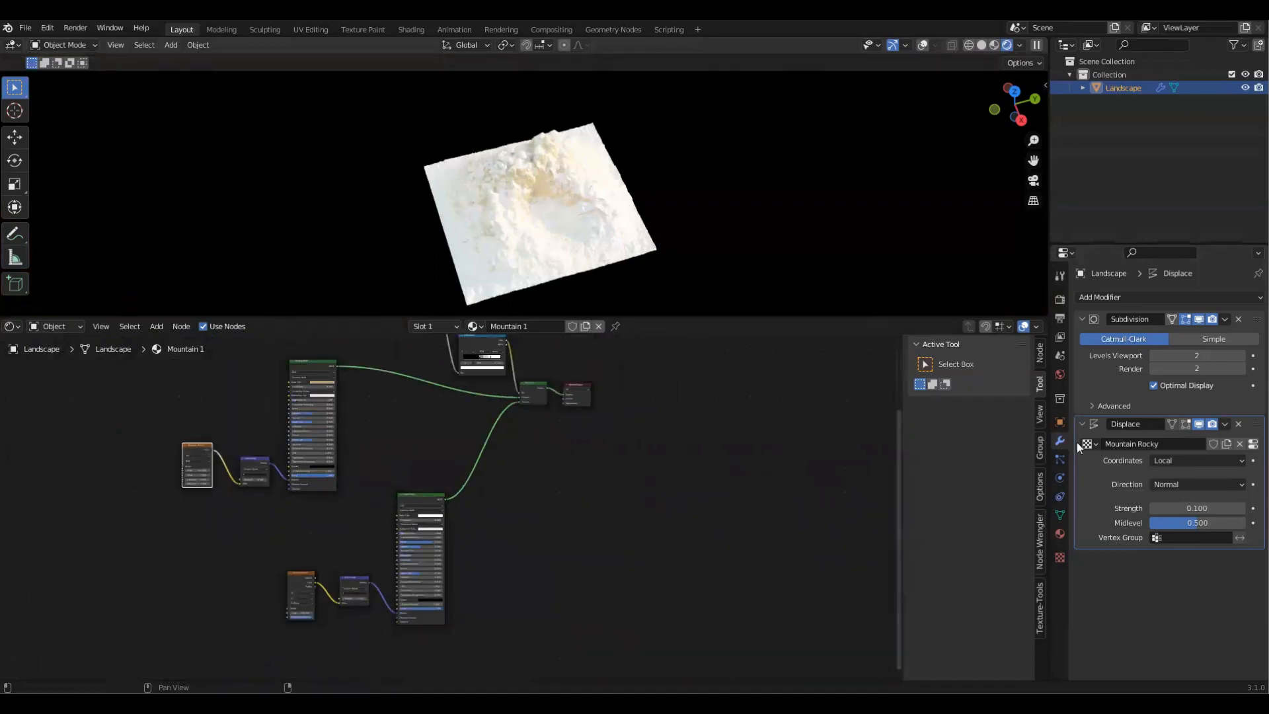
pyautogui.scroll(3, 666, 273)
pyautogui.moveTo(666, 269); pyautogui.dragTo(639, 221, button='middle')
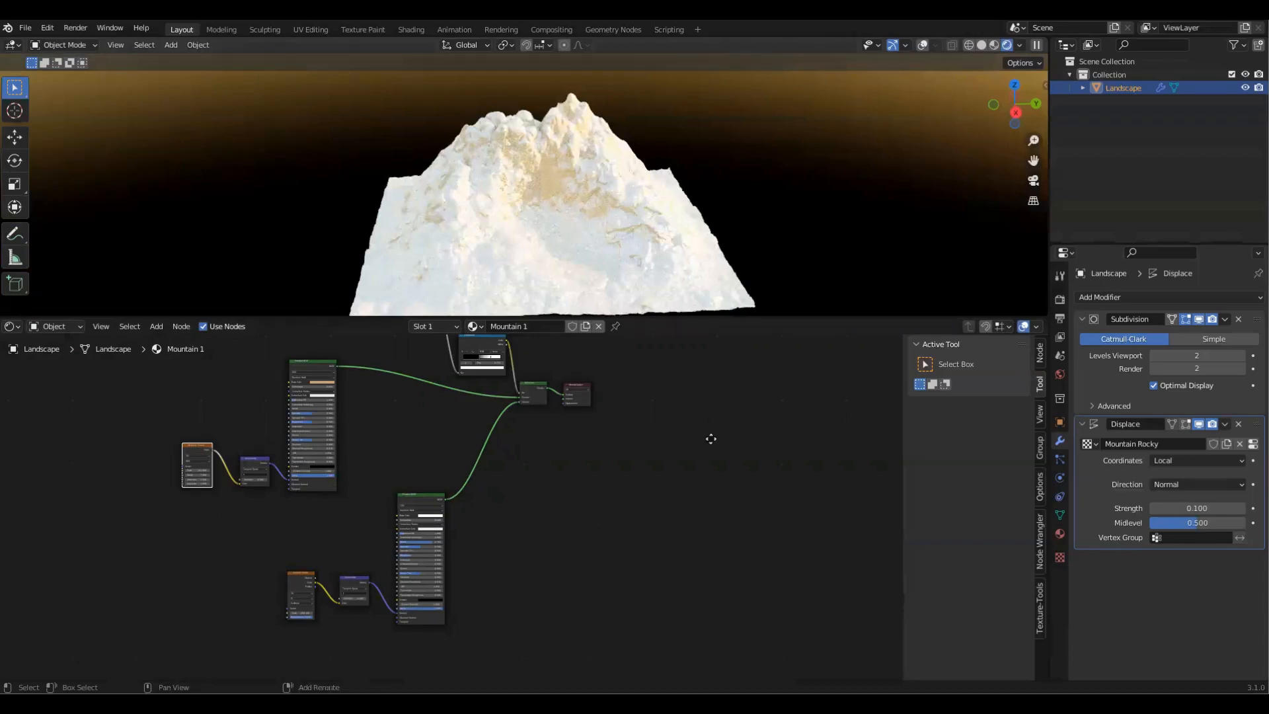
pyautogui.moveTo(712, 439); pyautogui.dragTo(710, 534, button='middle')
pyautogui.moveTo(471, 212); pyautogui.dragTo(502, 210, button='middle')
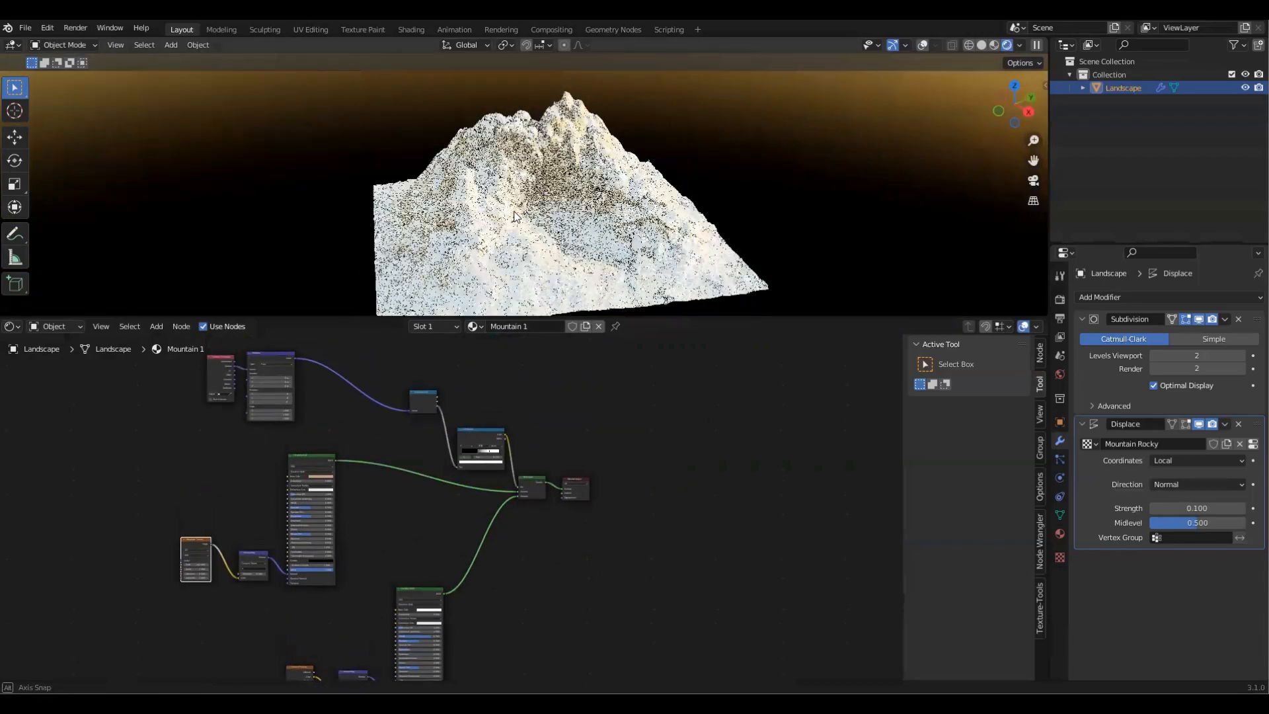